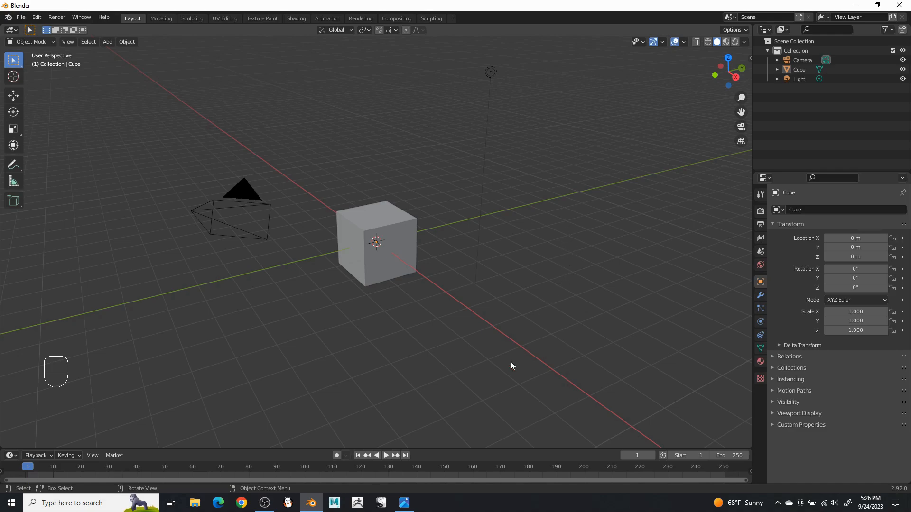
- Bring up the Ceruledge Gijinka Concept.png image to examine the character design, and return to Blender
{"action": "left_click", "coordinate": [404, 503]}
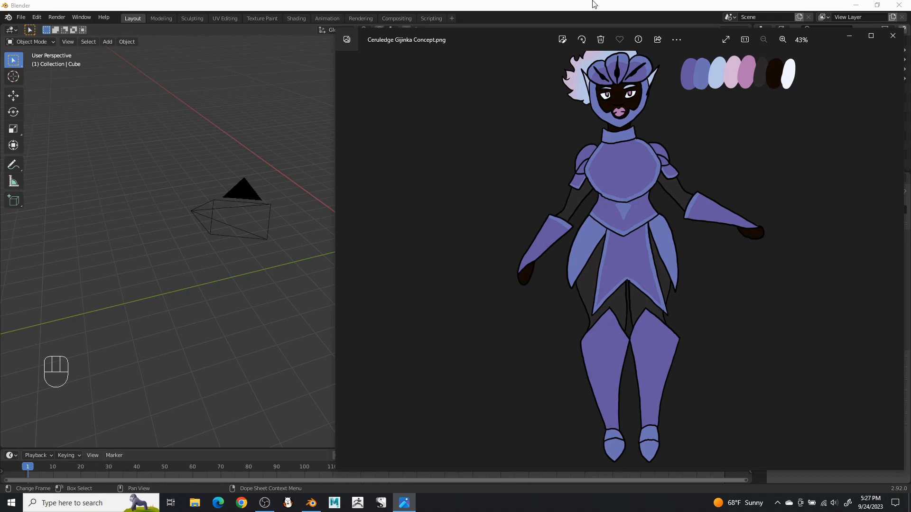
{"action": "key", "text": "alt+Tab"}
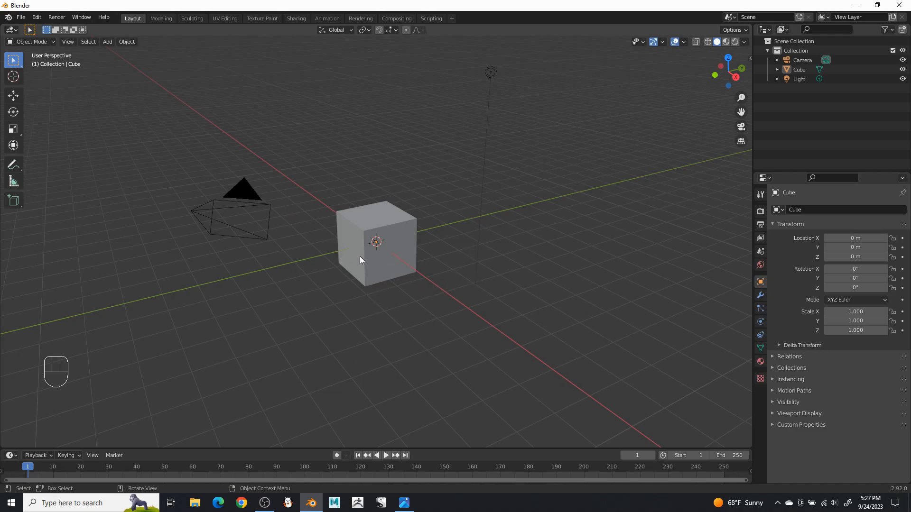
{"action": "middle_click_drag", "start_coordinate": [346, 235], "coordinate": [394, 209]}
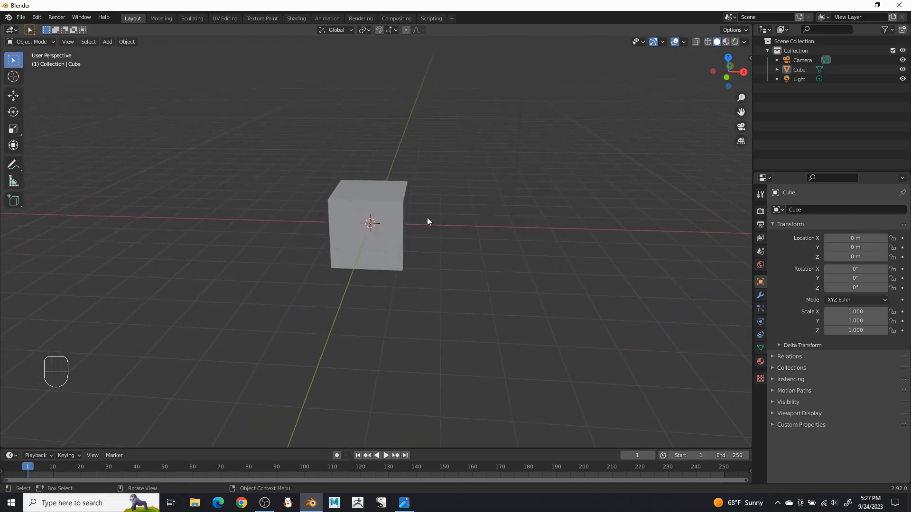
{"action": "scroll", "coordinate": [407, 234], "scroll_direction": "up", "scroll_amount": 4}
{"action": "scroll", "coordinate": [408, 233], "scroll_direction": "down", "scroll_amount": 5}
{"action": "scroll", "coordinate": [408, 233], "scroll_direction": "up", "scroll_amount": 5}
{"action": "scroll", "coordinate": [408, 233], "scroll_direction": "down", "scroll_amount": 2}
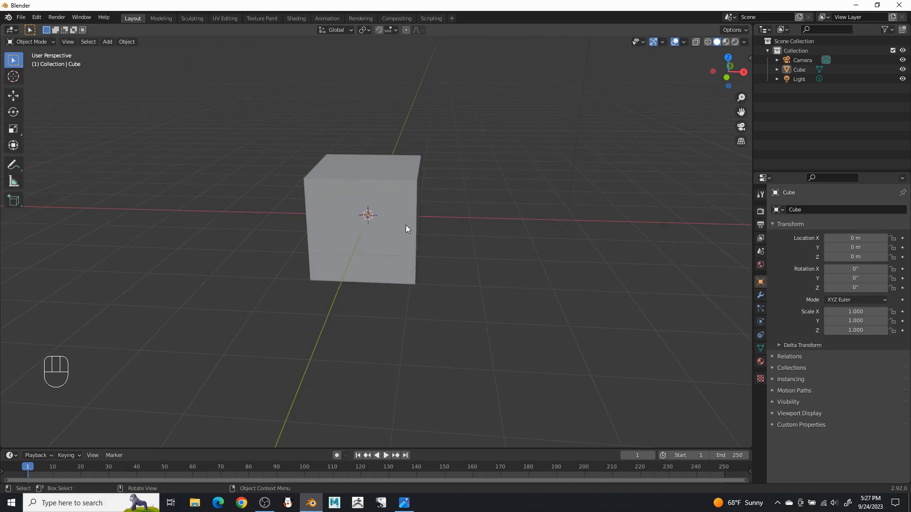
{"action": "mouse_move", "coordinate": [406, 189]}
{"action": "middle_mouse_down", "text": "ctrl"}
{"action": "mouse_move", "coordinate": [397, 226]}
{"action": "mouse_move", "coordinate": [387, 150]}
{"action": "mouse_move", "coordinate": [397, 214]}
{"action": "mouse_move", "coordinate": [400, 189]}
{"action": "mouse_move", "coordinate": [382, 148]}
{"action": "mouse_move", "coordinate": [403, 200]}
{"action": "middle_mouse_up", "text": "ctrl"}
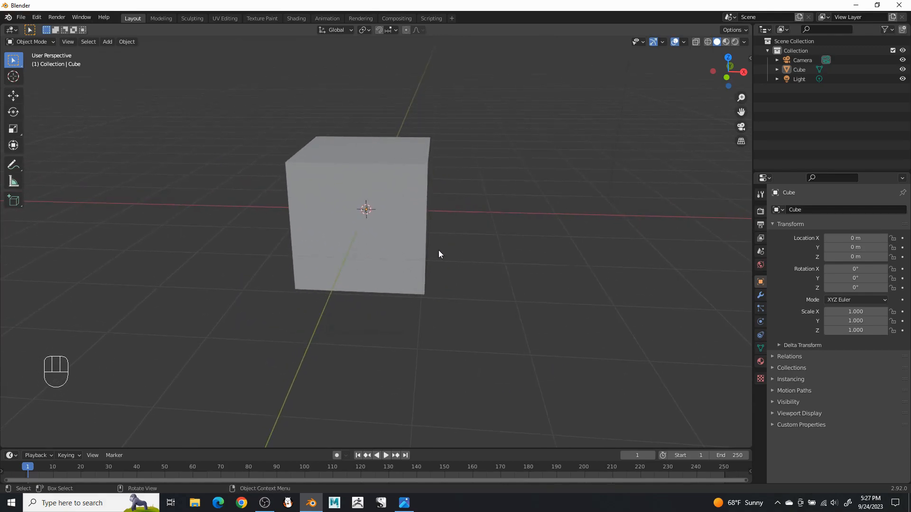
{"action": "middle_click_drag", "start_coordinate": [471, 197], "coordinate": [456, 242]}
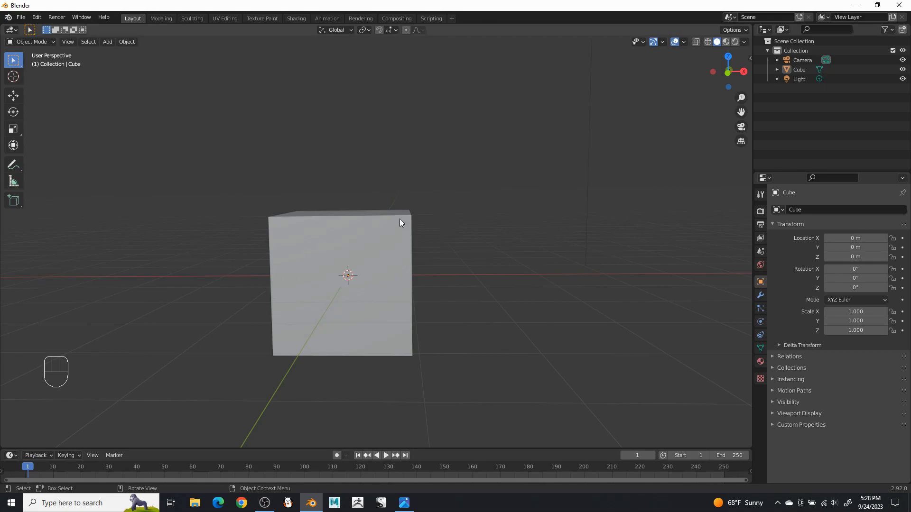
- Put the default cube into Edit Mode with edge selection active
{"action": "left_click", "coordinate": [386, 223]}
{"action": "middle_click_drag", "start_coordinate": [387, 223], "coordinate": [383, 249]}
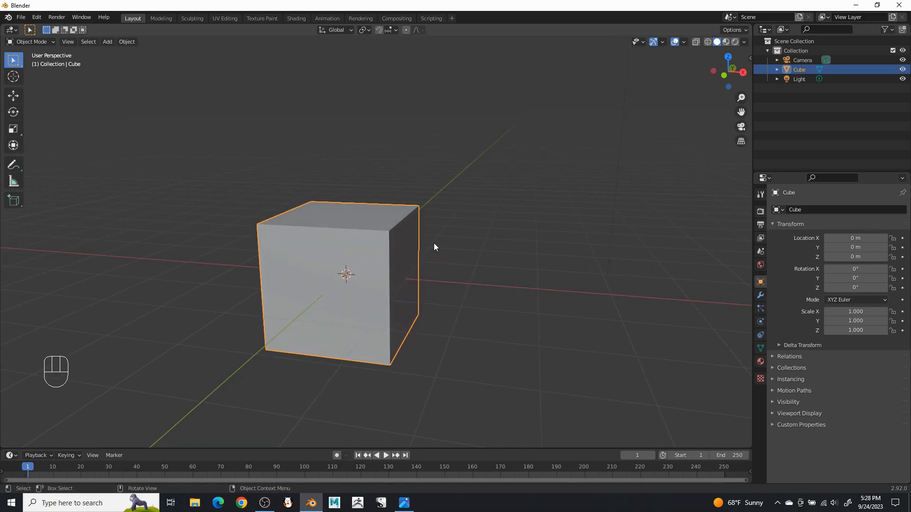
{"action": "key", "text": "Tab"}
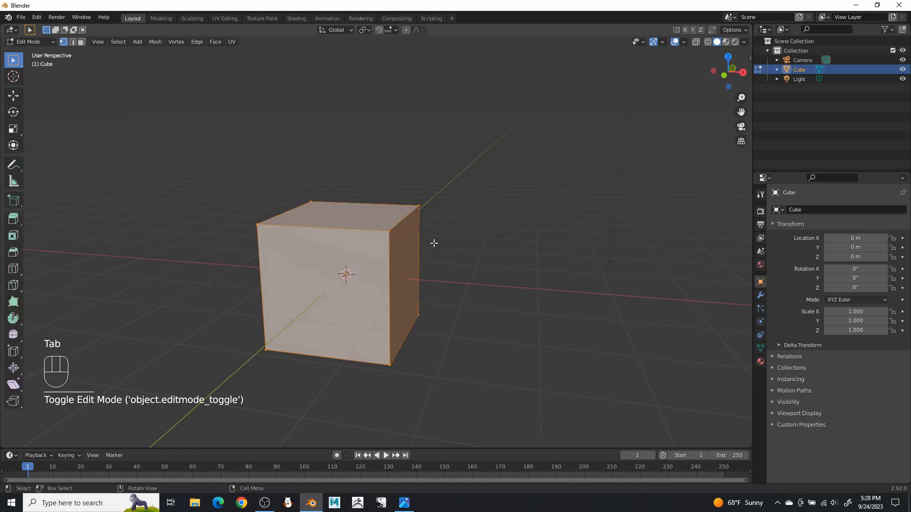
{"action": "left_click", "coordinate": [72, 42]}
{"action": "middle_click_drag", "start_coordinate": [199, 136], "coordinate": [370, 199]}
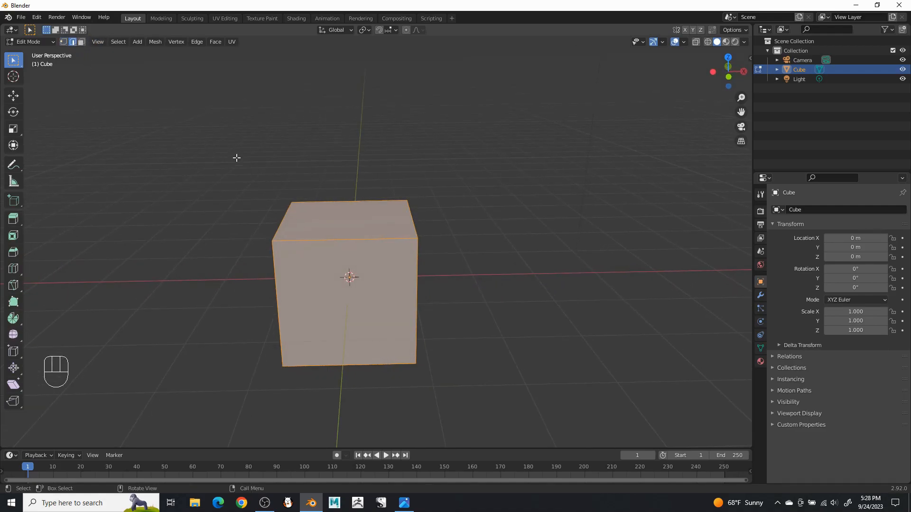
- Add a centred vertical loop cut to the cube with Loop Cut and Slide, splitting it into left and right halves
{"action": "left_click", "coordinate": [353, 236]}
{"action": "right_click", "coordinate": [353, 240]}
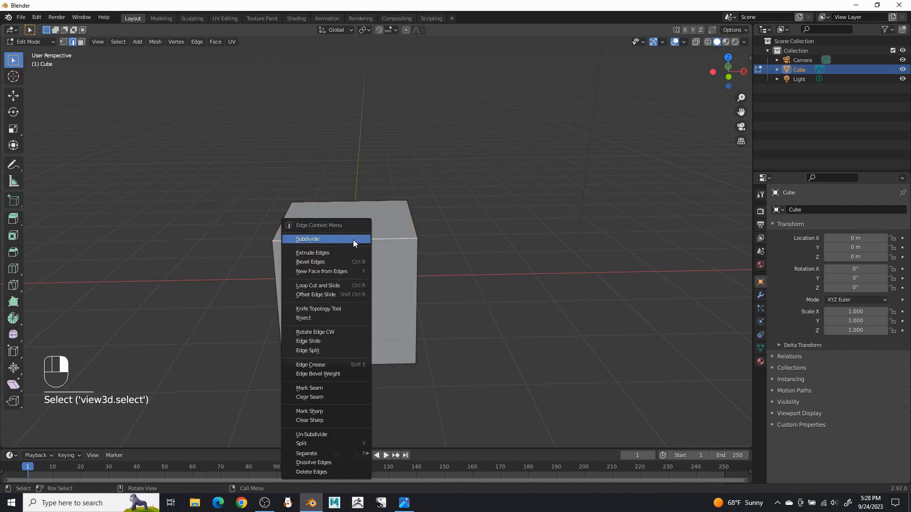
{"action": "left_click", "coordinate": [328, 286]}
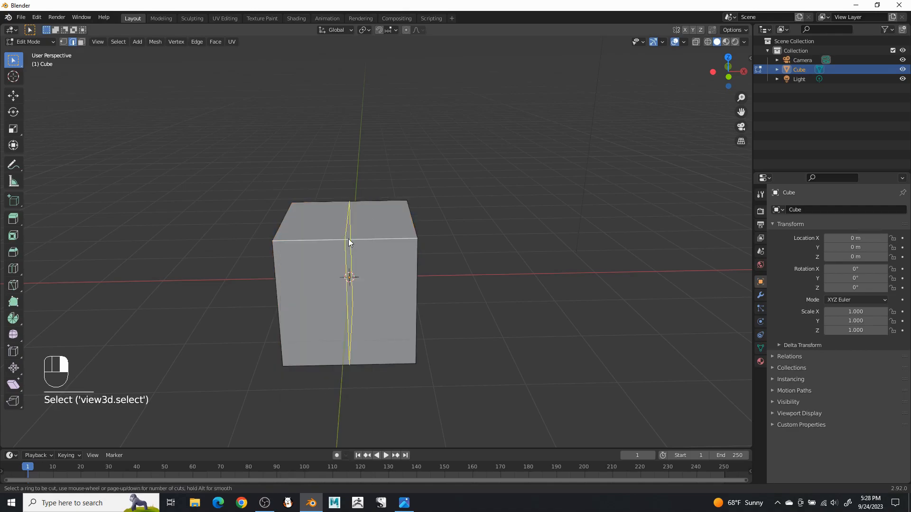
{"action": "right_click", "coordinate": [347, 239]}
{"action": "right_click", "coordinate": [345, 240]}
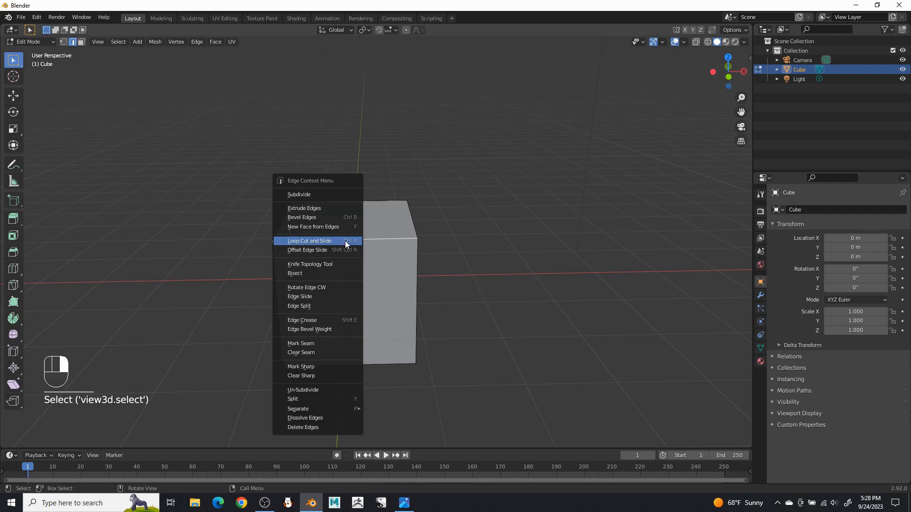
{"action": "left_click", "coordinate": [338, 240]}
{"action": "left_click", "coordinate": [338, 241]}
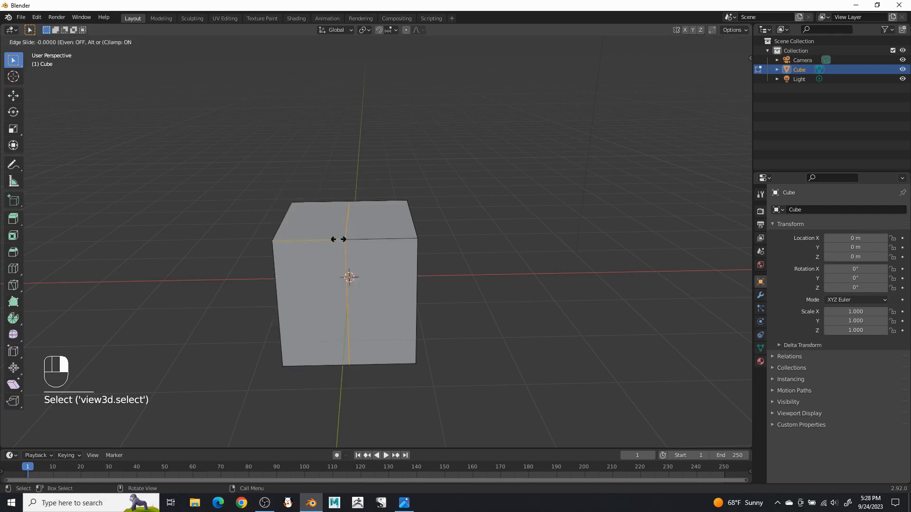
{"action": "left_click", "coordinate": [338, 239]}
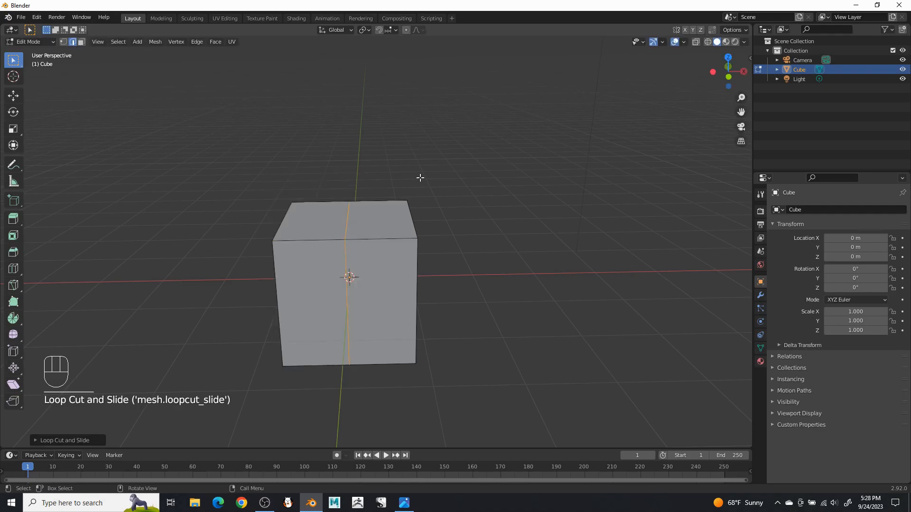
- Select all faces of the cube's -X half through the mesh in front view with X-ray and face selection, and delete them
{"action": "key", "text": "KP_1"}
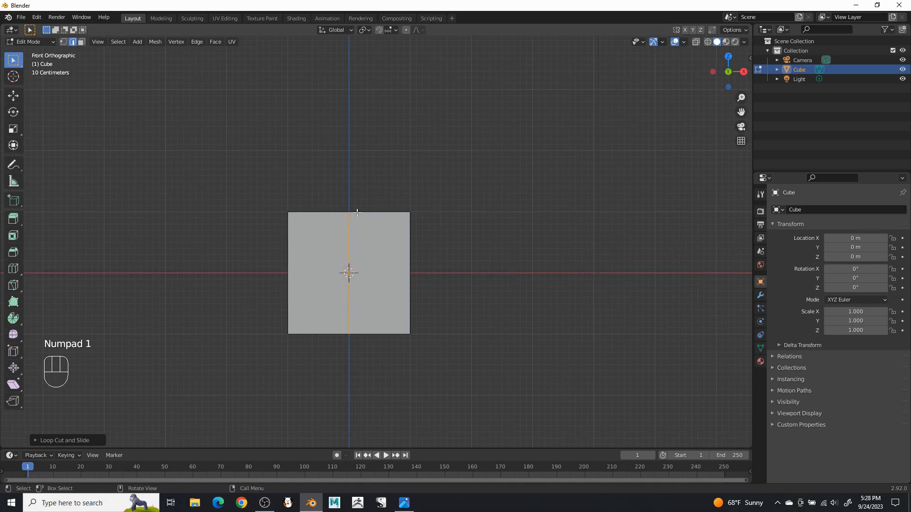
{"action": "left_click", "coordinate": [695, 42]}
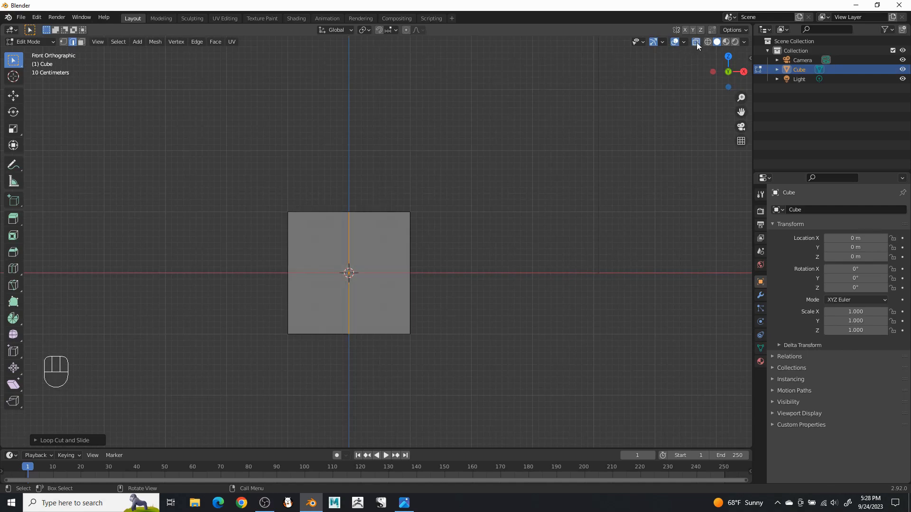
{"action": "left_click", "coordinate": [82, 42]}
{"action": "left_click_drag", "start_coordinate": [234, 157], "coordinate": [349, 395]}
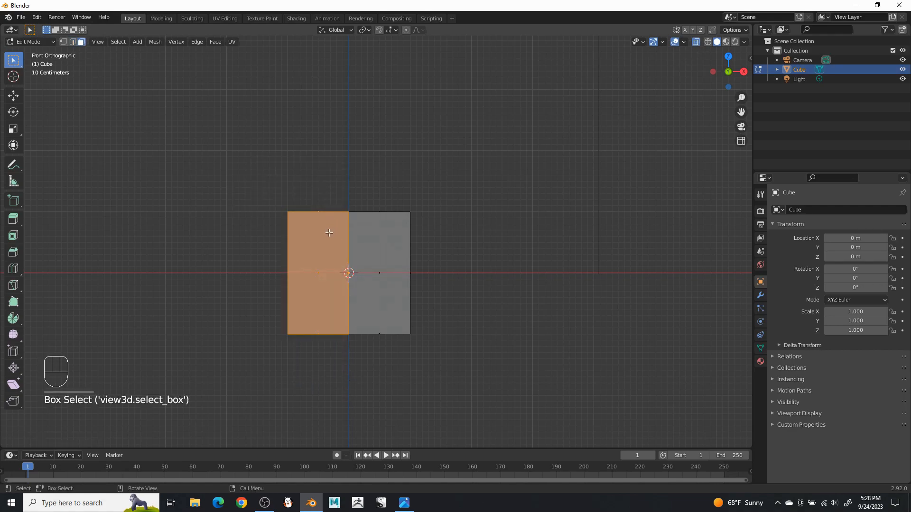
{"action": "key", "text": "x"}
{"action": "left_click", "coordinate": [308, 255]}
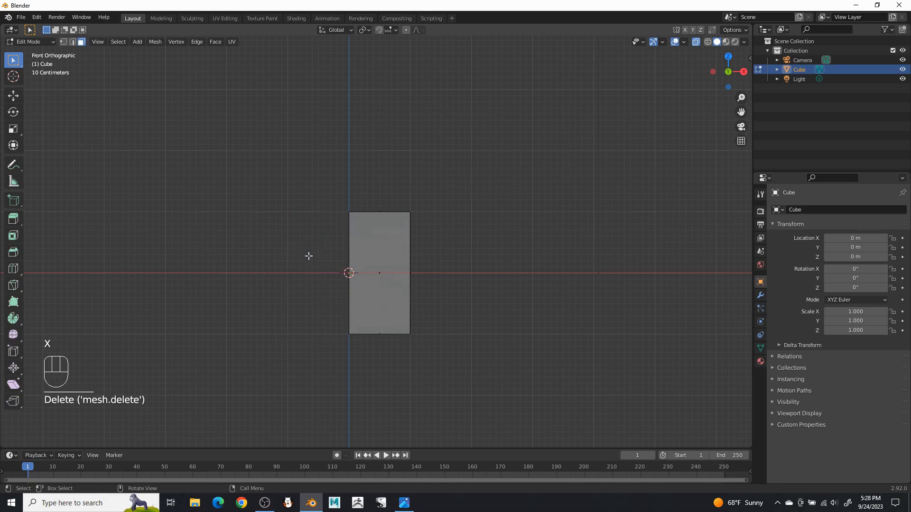
- Turn X-ray off and add a Mirror modifier on the X axis with Clipping enabled to the half cube
{"action": "middle_click_drag", "start_coordinate": [502, 158], "coordinate": [522, 161]}
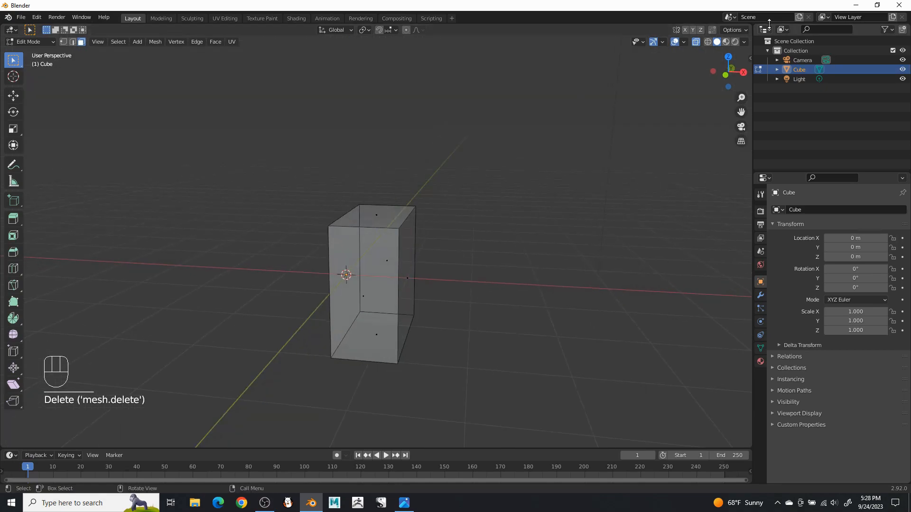
{"action": "left_click", "coordinate": [761, 295]}
{"action": "left_click", "coordinate": [815, 210]}
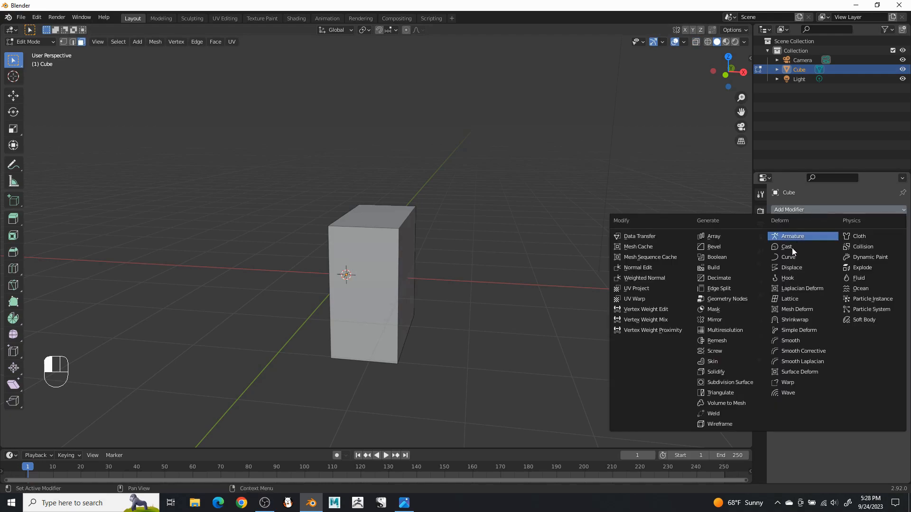
{"action": "left_click", "coordinate": [722, 320]}
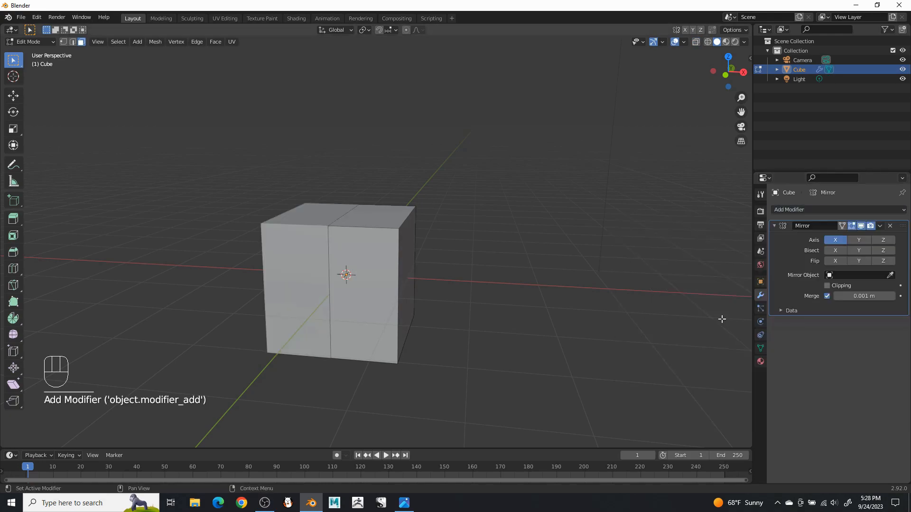
{"action": "left_click", "coordinate": [839, 286]}
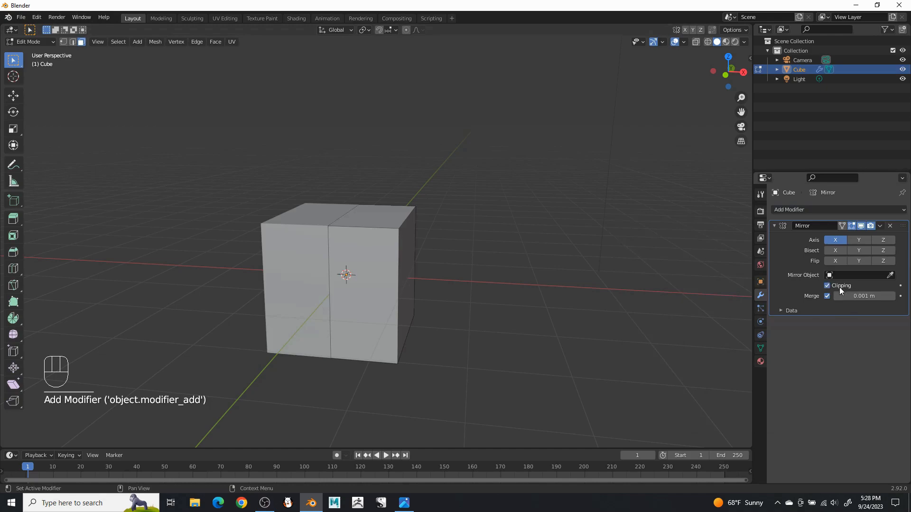
- Add a centred loop cut that divides the mirrored cube into front and back halves
{"action": "middle_click_drag", "start_coordinate": [389, 251], "coordinate": [368, 240]}
{"action": "left_click", "coordinate": [72, 41]}
{"action": "left_click", "coordinate": [368, 234]}
{"action": "right_click", "coordinate": [368, 232]}
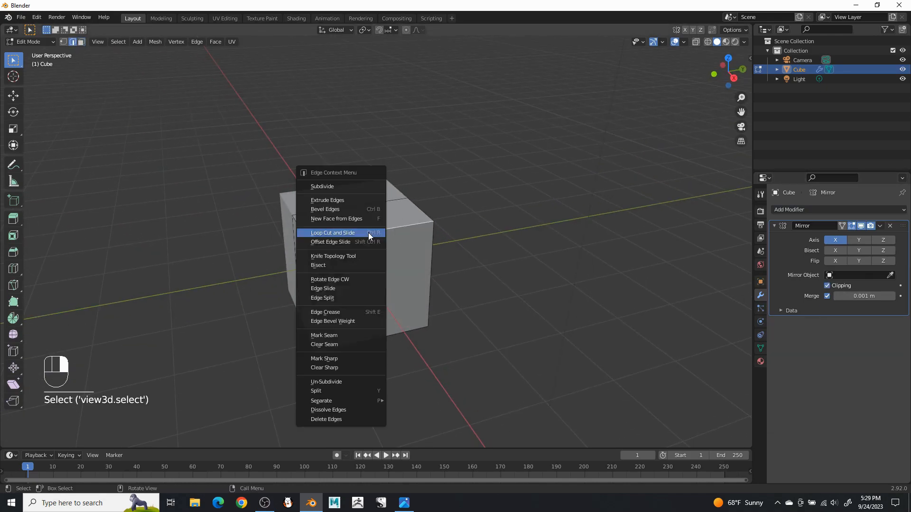
{"action": "left_click", "coordinate": [369, 232]}
{"action": "left_click", "coordinate": [374, 230]}
- Duplicate the whole linked mesh and move the copy straight down along Z, leaving a gap below the original block
{"action": "middle_click_drag", "start_coordinate": [382, 228], "coordinate": [377, 255]}
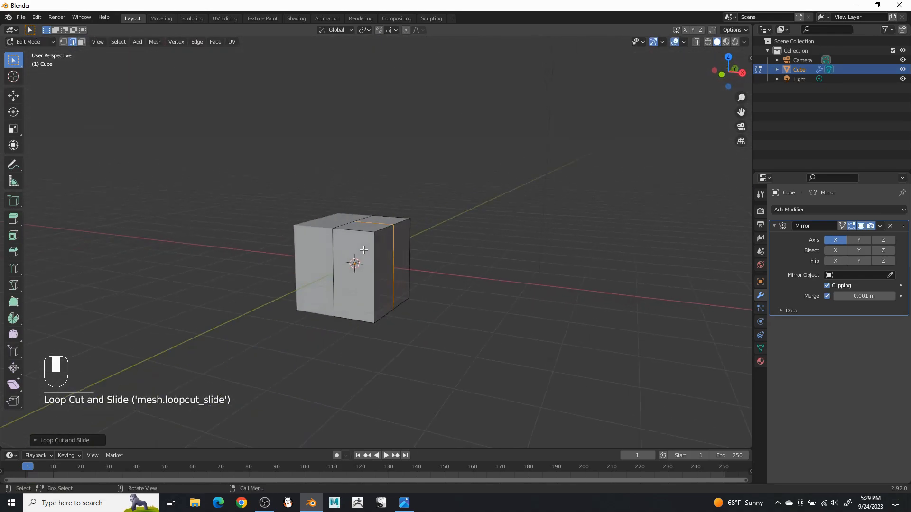
{"action": "key", "text": "l"}
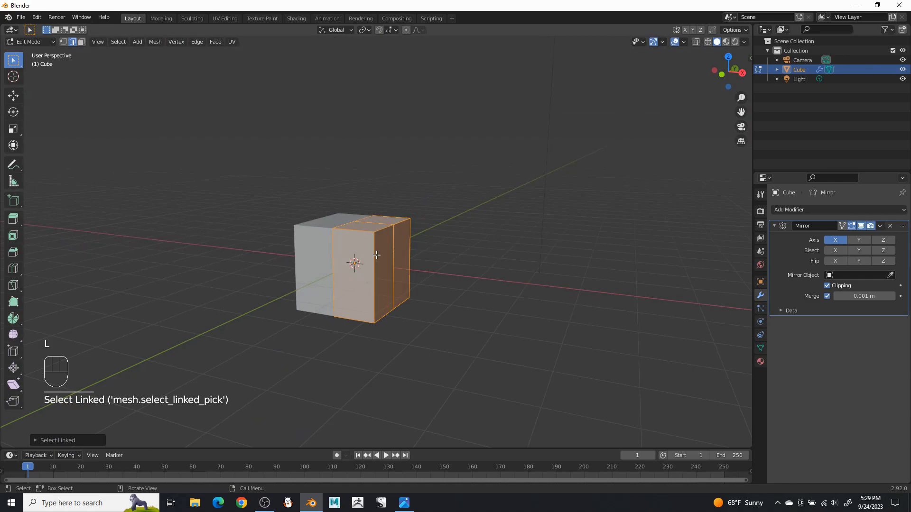
{"action": "key", "text": "shift+d"}
{"action": "right_click", "coordinate": [375, 257]}
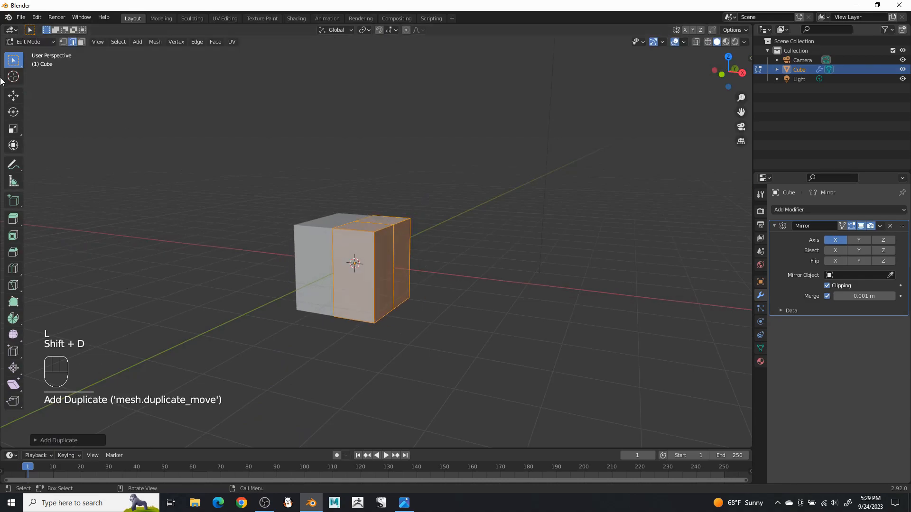
{"action": "left_click", "coordinate": [13, 95]}
{"action": "left_click_drag", "start_coordinate": [374, 228], "coordinate": [356, 340]}
{"action": "left_click_drag", "start_coordinate": [494, 280], "coordinate": [490, 281]}
{"action": "middle_click_drag", "start_coordinate": [487, 280], "coordinate": [512, 218]}
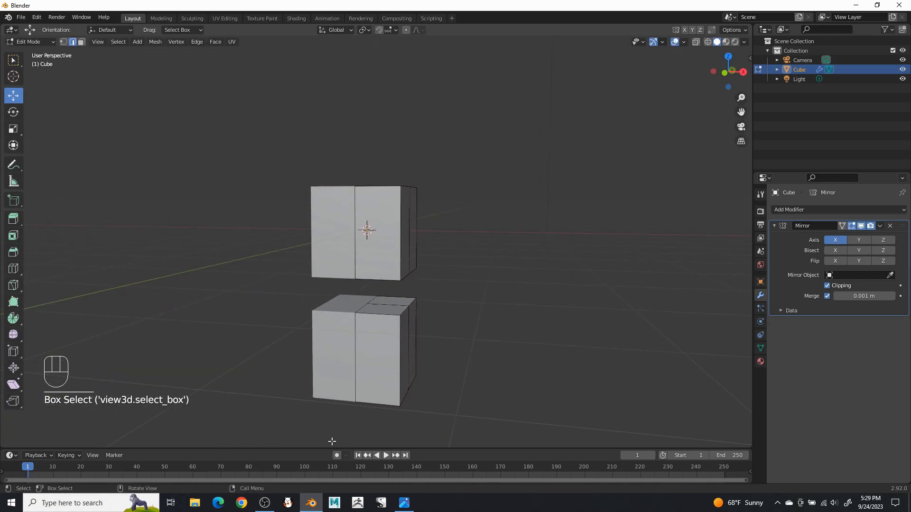
- Raise the upper block's middle top edge along Z to form a ridge between front and back
{"action": "middle_click_drag", "start_coordinate": [417, 225], "coordinate": [432, 263]}
{"action": "scroll", "coordinate": [435, 251], "scroll_direction": "up", "scroll_amount": 3}
{"action": "left_click", "coordinate": [370, 236]}
{"action": "middle_click_drag", "start_coordinate": [403, 200], "coordinate": [371, 200]}
{"action": "left_click_drag", "start_coordinate": [372, 196], "coordinate": [373, 170]}
- Select the upper block's front and back outer vertical edges and move them inward along X to taper its corners
{"action": "middle_click_drag", "start_coordinate": [410, 224], "coordinate": [394, 206]}
{"action": "scroll", "coordinate": [380, 256], "scroll_direction": "up", "scroll_amount": 1}
{"action": "left_click", "coordinate": [361, 298]}
{"action": "scroll", "coordinate": [417, 287], "scroll_direction": "down", "scroll_amount": 1}
{"action": "left_click", "coordinate": [436, 280], "text": "shift"}
{"action": "scroll", "coordinate": [427, 280], "scroll_direction": "down", "scroll_amount": 1}
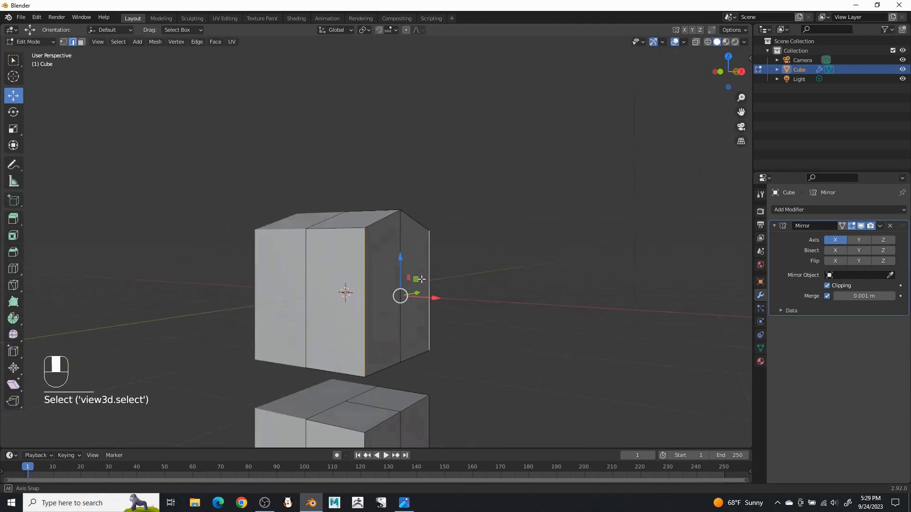
{"action": "middle_click_drag", "start_coordinate": [420, 278], "coordinate": [434, 312]}
{"action": "left_click_drag", "start_coordinate": [447, 310], "coordinate": [422, 306]}
{"action": "middle_click_drag", "start_coordinate": [422, 305], "coordinate": [306, 289]}
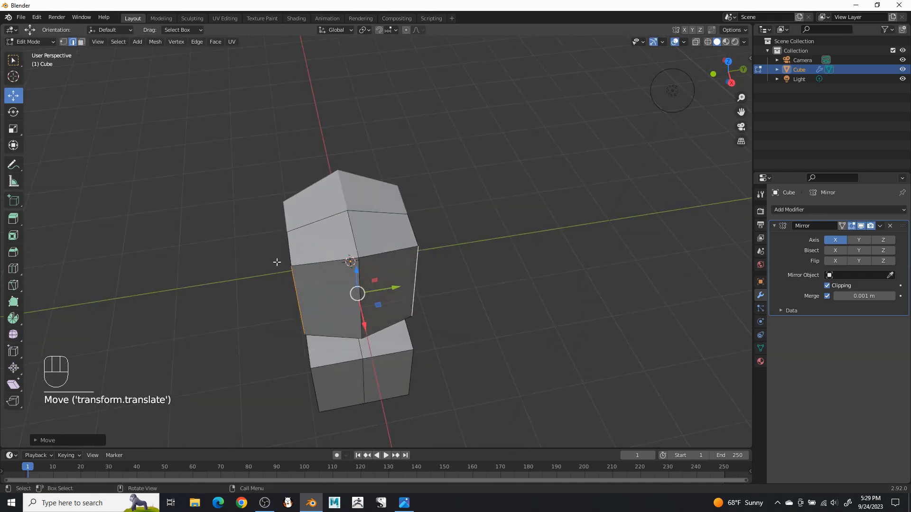
- Scale the selected front and back corner edges closer together along Y
{"action": "left_click", "coordinate": [14, 129]}
{"action": "left_click_drag", "start_coordinate": [395, 288], "coordinate": [382, 290]}
- Move the upper block's rear corner edge further inward along Y and clear the selection
{"action": "middle_click_drag", "start_coordinate": [382, 290], "coordinate": [421, 343]}
{"action": "left_click", "coordinate": [412, 333]}
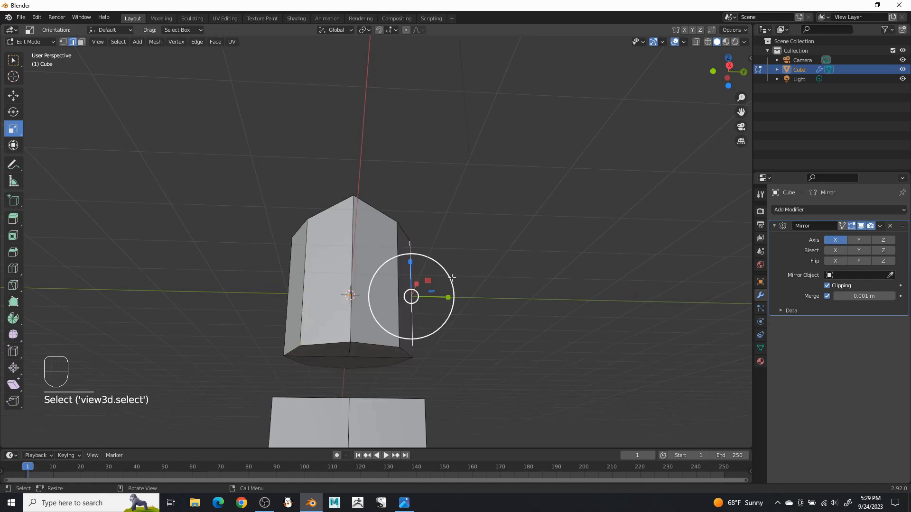
{"action": "left_click", "coordinate": [13, 95]}
{"action": "left_click_drag", "start_coordinate": [449, 297], "coordinate": [436, 298]}
{"action": "middle_click_drag", "start_coordinate": [436, 298], "coordinate": [299, 339]}
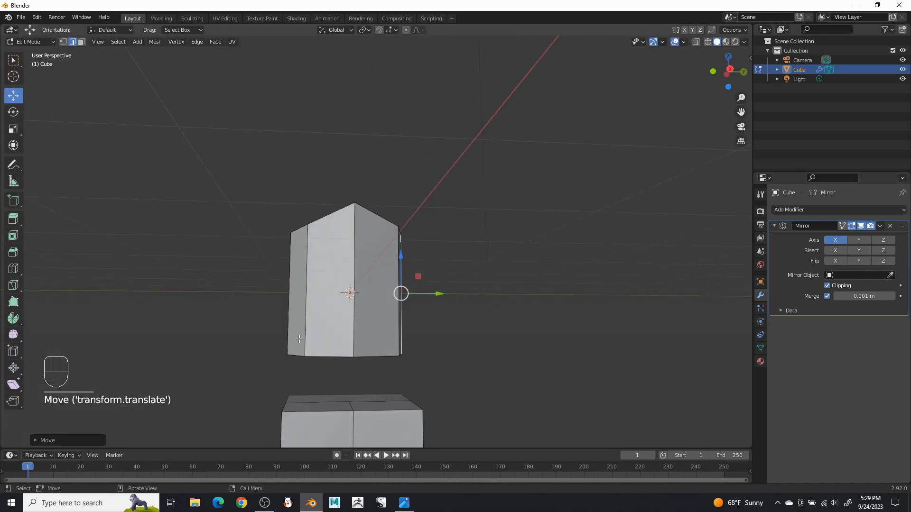
{"action": "left_click", "coordinate": [286, 318]}
{"action": "left_click", "coordinate": [517, 283]}
{"action": "middle_click_drag", "start_coordinate": [503, 287], "coordinate": [457, 277]}
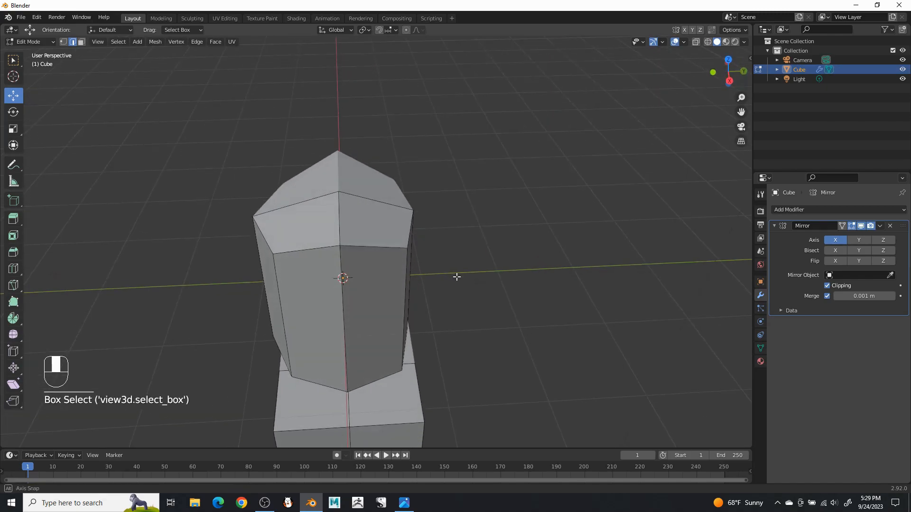
- Raise the centre vertex on top of the upper block along Z in vertex selection mode
{"action": "left_click", "coordinate": [63, 41]}
{"action": "left_click", "coordinate": [336, 195]}
{"action": "middle_click_drag", "start_coordinate": [336, 199], "coordinate": [353, 169]}
{"action": "left_click_drag", "start_coordinate": [339, 157], "coordinate": [338, 142]}
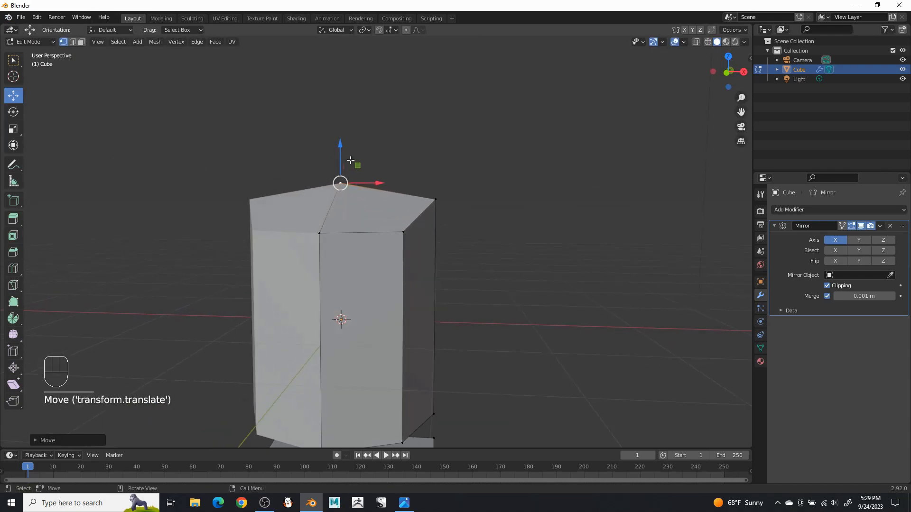
- Bring up the Ceruledge Gijinka Concept.png image again to compare the block's shape with the character
{"action": "middle_click_drag", "start_coordinate": [497, 208], "coordinate": [571, 187]}
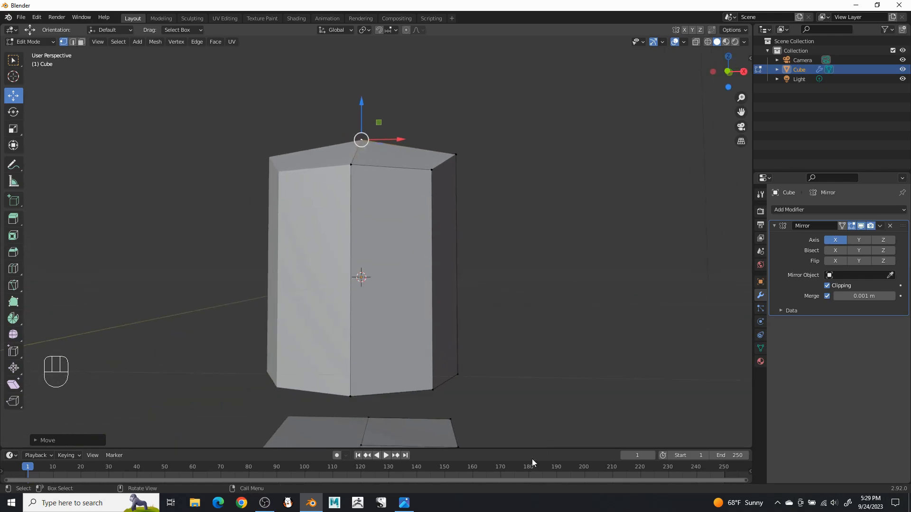
{"action": "left_click", "coordinate": [411, 502]}
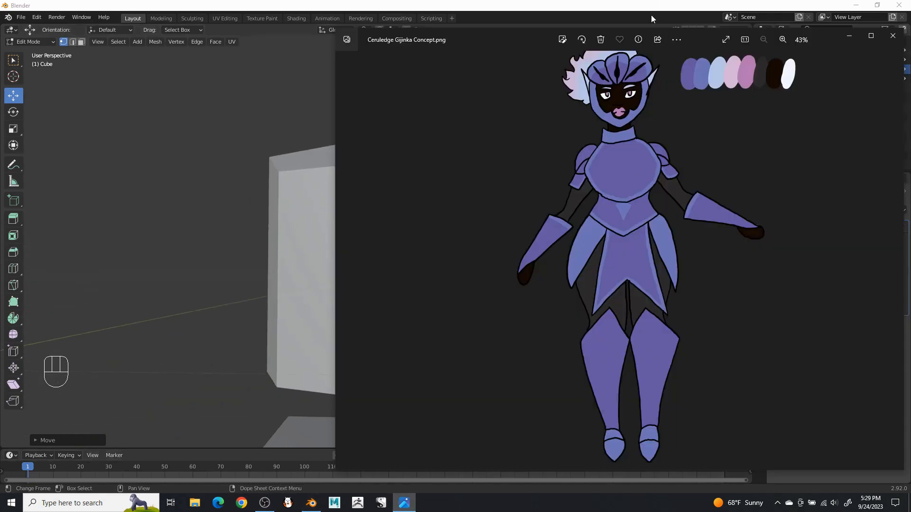
- Move the concept image aside, return to the model and lower the upper block's bottom centre vertex along Z
{"action": "left_click_drag", "start_coordinate": [519, 39], "coordinate": [574, 43]}
{"action": "left_click", "coordinate": [566, 5]}
{"action": "middle_click_drag", "start_coordinate": [541, 190], "coordinate": [436, 331]}
{"action": "left_click", "coordinate": [362, 317]}
{"action": "left_click_drag", "start_coordinate": [366, 284], "coordinate": [365, 320]}
- Move the bottom outer vertices of the upper block inward along X to taper the torso
{"action": "left_click_drag", "start_coordinate": [483, 351], "coordinate": [417, 280]}
{"action": "middle_click_drag", "start_coordinate": [416, 281], "coordinate": [484, 338]}
{"action": "left_click_drag", "start_coordinate": [484, 336], "coordinate": [451, 309]}
{"action": "middle_click_drag", "start_coordinate": [452, 309], "coordinate": [423, 296]}
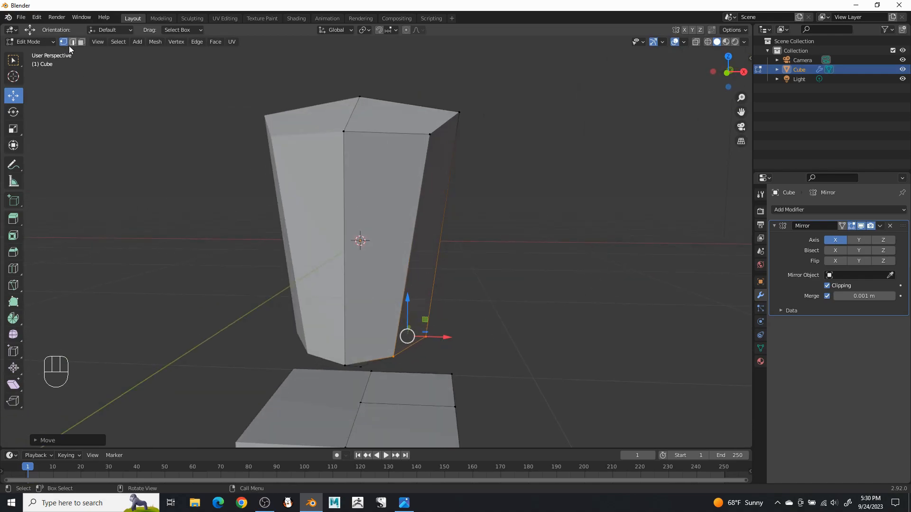
- Add a horizontal loop cut around the upper part of the torso block in edge selection mode
{"action": "left_click", "coordinate": [418, 212]}
{"action": "right_click", "coordinate": [417, 211]}
{"action": "left_click", "coordinate": [417, 211]}
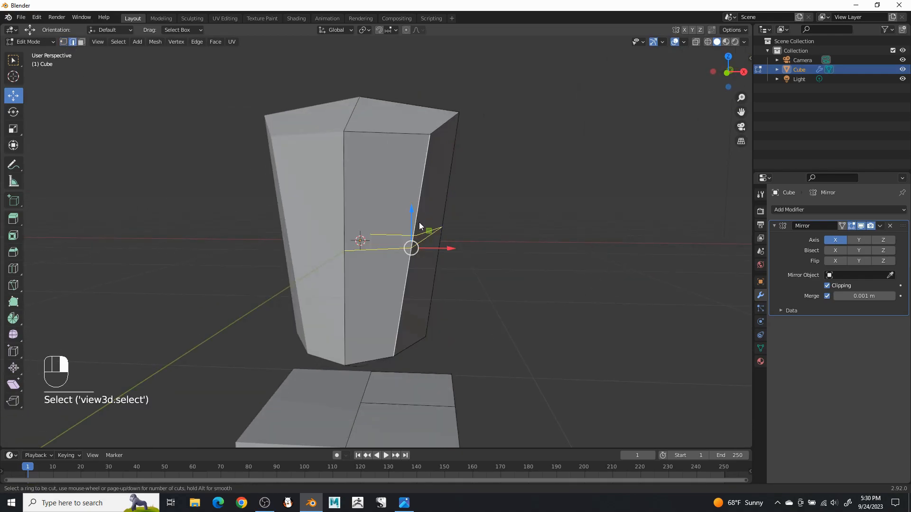
{"action": "left_click", "coordinate": [418, 217]}
{"action": "left_click", "coordinate": [417, 187]}
- Select edges of the new upper torso loop and move them inward along X to narrow it below the shoulders
{"action": "mouse_move", "coordinate": [417, 187]}
{"action": "middle_mouse_down"}
{"action": "mouse_move", "coordinate": [349, 182]}
{"action": "mouse_move", "coordinate": [415, 180]}
{"action": "middle_mouse_up"}
{"action": "left_click", "coordinate": [349, 182], "text": "shift"}
{"action": "left_click_drag", "start_coordinate": [476, 184], "coordinate": [466, 191]}
{"action": "mouse_move", "coordinate": [466, 191]}
{"action": "middle_mouse_down"}
{"action": "mouse_move", "coordinate": [488, 187]}
{"action": "mouse_move", "coordinate": [472, 207]}
{"action": "mouse_move", "coordinate": [443, 204]}
{"action": "mouse_move", "coordinate": [477, 205]}
{"action": "mouse_move", "coordinate": [459, 193]}
{"action": "middle_mouse_up"}
- Check the concept image, then lower the front edge of the upper torso loop along Z to chest height
{"action": "left_click", "coordinate": [404, 502]}
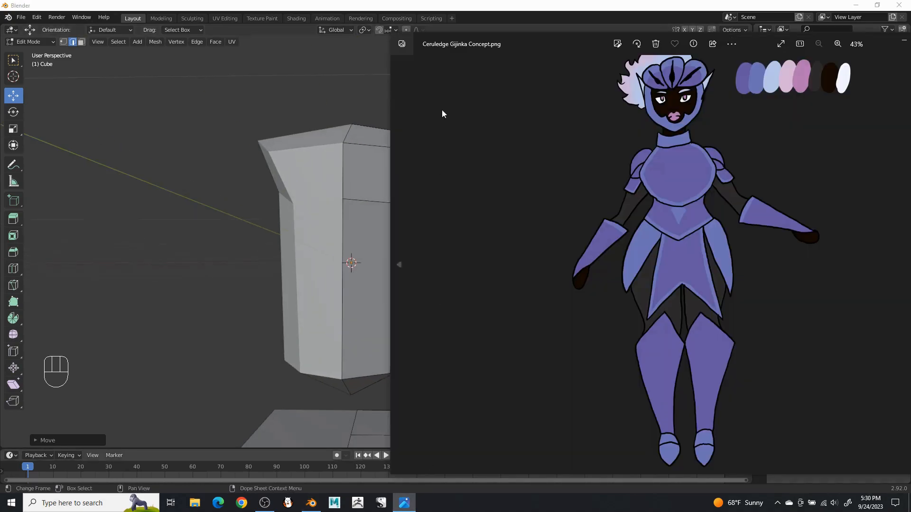
{"action": "left_click", "coordinate": [426, 4]}
{"action": "middle_click_drag", "start_coordinate": [372, 166], "coordinate": [336, 201]}
{"action": "left_click", "coordinate": [363, 200]}
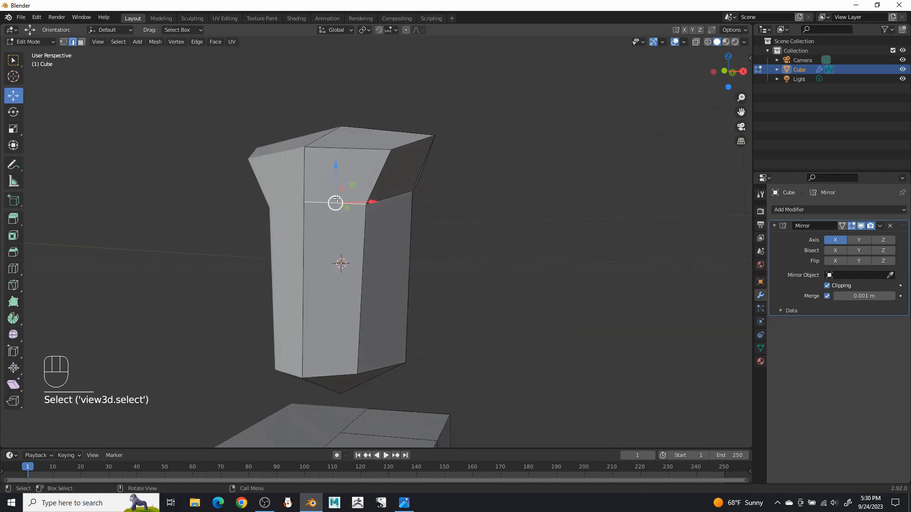
{"action": "left_click_drag", "start_coordinate": [330, 175], "coordinate": [319, 201]}
- Pull the front chest edge forward along Y, lower it further and widen it along X
{"action": "middle_click_drag", "start_coordinate": [319, 202], "coordinate": [230, 200]}
{"action": "left_click_drag", "start_coordinate": [292, 241], "coordinate": [272, 252]}
{"action": "left_click_drag", "start_coordinate": [236, 202], "coordinate": [235, 215]}
{"action": "middle_click_drag", "start_coordinate": [236, 215], "coordinate": [397, 227]}
{"action": "left_click_drag", "start_coordinate": [415, 235], "coordinate": [441, 241]}
{"action": "middle_click_drag", "start_coordinate": [449, 240], "coordinate": [417, 254]}
- Compare with the concept image, then add a horizontal loop cut at the waist below the chest edge and adjust its position
{"action": "left_click", "coordinate": [404, 503]}
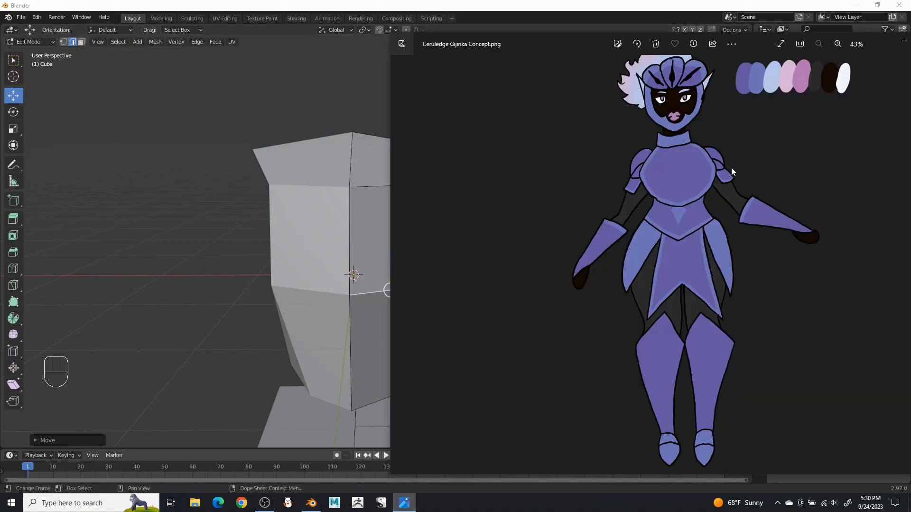
{"action": "left_click", "coordinate": [375, 4]}
{"action": "middle_click_drag", "start_coordinate": [456, 175], "coordinate": [455, 153]}
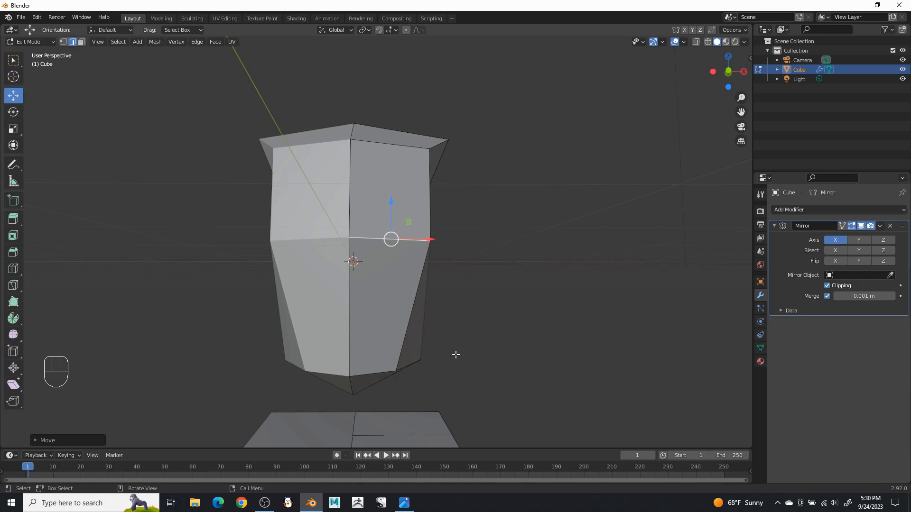
{"action": "right_click", "coordinate": [414, 296]}
{"action": "left_click", "coordinate": [414, 295]}
{"action": "left_click", "coordinate": [412, 305]}
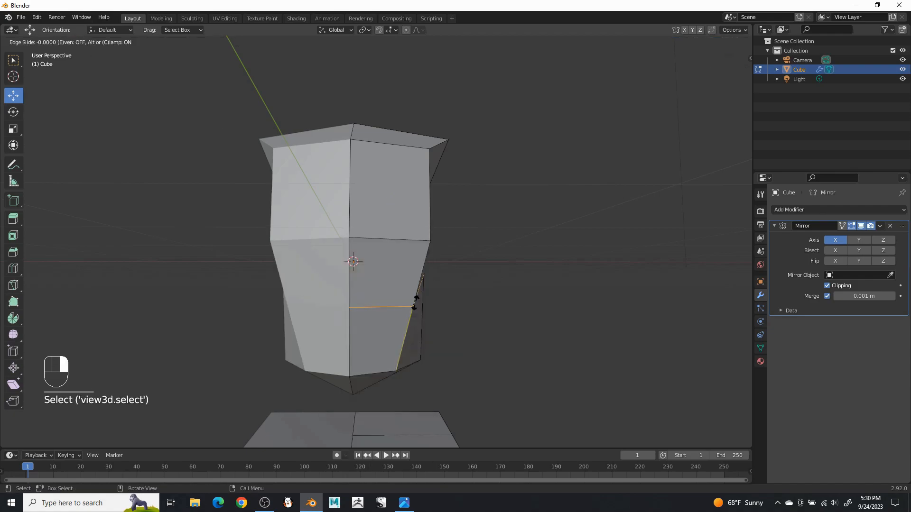
{"action": "left_click", "coordinate": [417, 309]}
{"action": "left_click_drag", "start_coordinate": [419, 291], "coordinate": [412, 298]}
{"action": "middle_click_drag", "start_coordinate": [412, 299], "coordinate": [427, 219]}
- Move the torso's top back edge inward along Y and adjust its height along Z
{"action": "middle_click_drag", "start_coordinate": [415, 174], "coordinate": [404, 162]}
{"action": "left_click", "coordinate": [401, 176]}
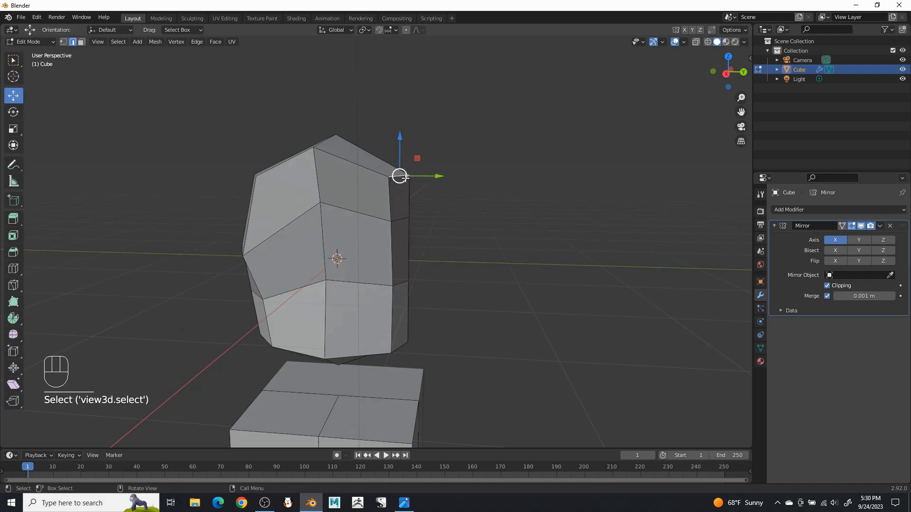
{"action": "left_click_drag", "start_coordinate": [403, 138], "coordinate": [385, 120]}
{"action": "left_click_drag", "start_coordinate": [438, 158], "coordinate": [420, 160]}
{"action": "middle_click_drag", "start_coordinate": [420, 159], "coordinate": [434, 145]}
{"action": "left_click_drag", "start_coordinate": [386, 117], "coordinate": [386, 128]}
- Move the back edge of the waist loop inward along Y and lower it slightly
{"action": "left_click", "coordinate": [398, 291]}
{"action": "left_click_drag", "start_coordinate": [431, 285], "coordinate": [415, 294]}
{"action": "left_click_drag", "start_coordinate": [388, 252], "coordinate": [385, 260]}
{"action": "mouse_move", "coordinate": [492, 273]}
{"action": "middle_mouse_down"}
{"action": "mouse_move", "coordinate": [408, 280]}
{"action": "mouse_move", "coordinate": [468, 266]}
{"action": "mouse_move", "coordinate": [516, 273]}
{"action": "mouse_move", "coordinate": [504, 267]}
{"action": "middle_mouse_up"}
{"action": "middle_click_drag", "start_coordinate": [365, 301], "coordinate": [424, 281], "text": "shift"}
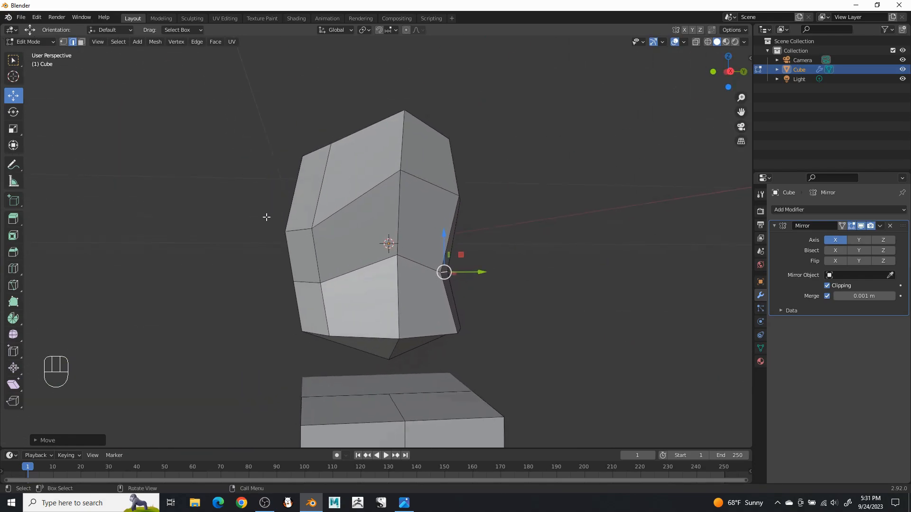
- Select the front centre vertices at the waist and torso bottom in vertex mode and move them inward along Y
{"action": "left_click", "coordinate": [294, 283], "text": "shift"}
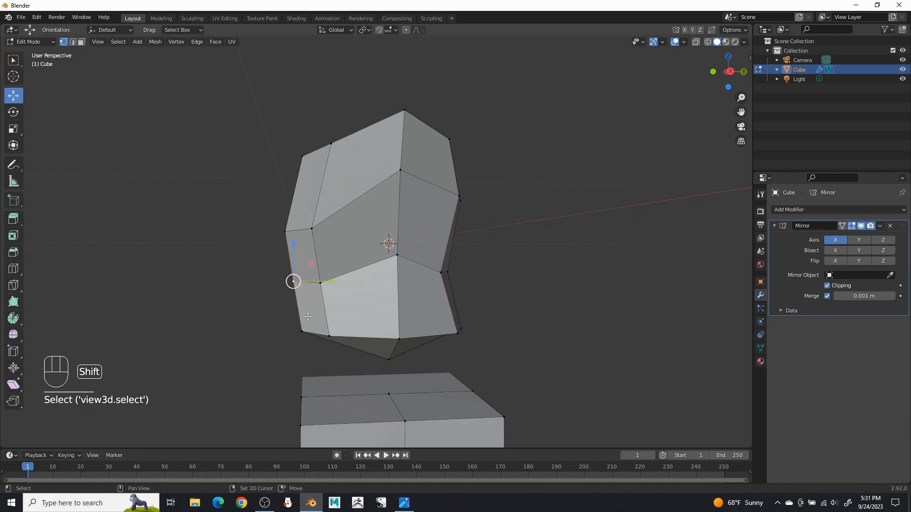
{"action": "left_click_drag", "start_coordinate": [336, 304], "coordinate": [353, 294]}
{"action": "middle_click_drag", "start_coordinate": [352, 294], "coordinate": [353, 281]}
{"action": "left_click_drag", "start_coordinate": [353, 304], "coordinate": [359, 303]}
- Adjust the front centre chest vertex slightly along Y
{"action": "middle_click_drag", "start_coordinate": [359, 303], "coordinate": [484, 235]}
{"action": "left_click", "coordinate": [418, 238]}
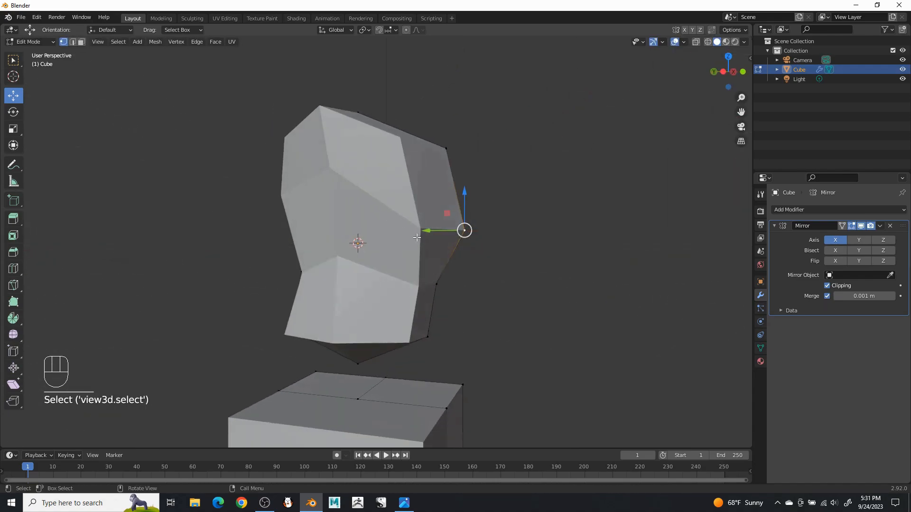
{"action": "left_click_drag", "start_coordinate": [434, 231], "coordinate": [433, 232]}
{"action": "middle_click_drag", "start_coordinate": [434, 232], "coordinate": [367, 242]}
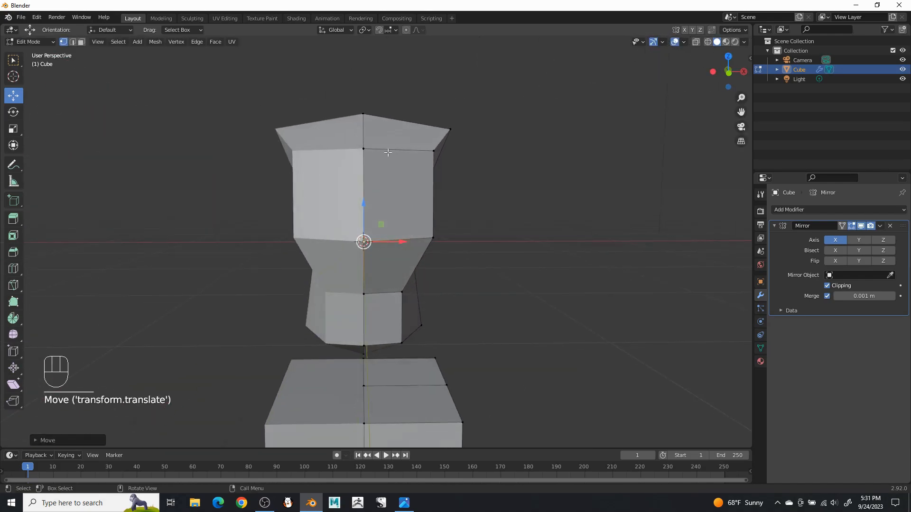
- Raise the front centre vertex of the torso's top along Z towards the neck
{"action": "middle_click_drag", "start_coordinate": [346, 132], "coordinate": [355, 136]}
{"action": "left_click", "coordinate": [368, 143]}
{"action": "left_click_drag", "start_coordinate": [368, 111], "coordinate": [363, 98]}
{"action": "middle_click_drag", "start_coordinate": [417, 136], "coordinate": [402, 176], "text": "shift"}
- Move the front outer vertex of the torso's top inward along X, lower it along Z and clear the selection
{"action": "left_click", "coordinate": [415, 193]}
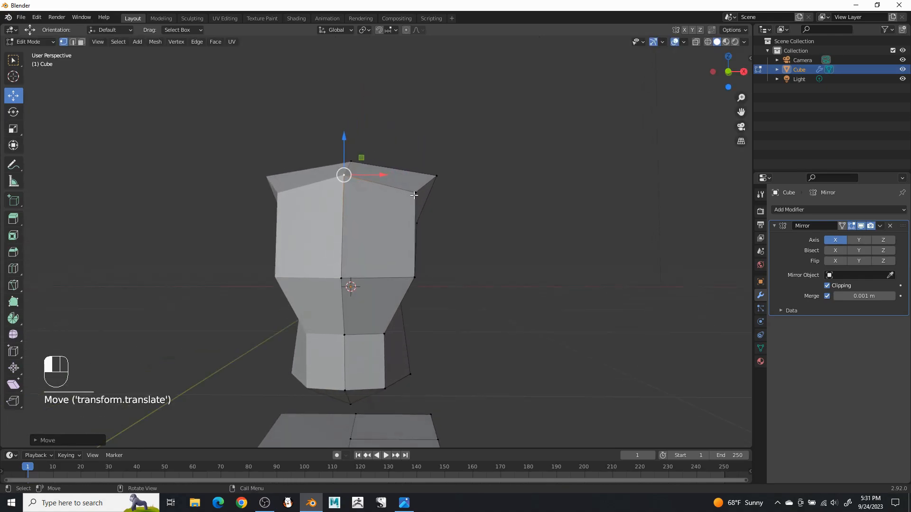
{"action": "left_click_drag", "start_coordinate": [457, 192], "coordinate": [439, 191]}
{"action": "left_click", "coordinate": [415, 193]}
{"action": "left_click_drag", "start_coordinate": [410, 161], "coordinate": [407, 170]}
{"action": "left_click_drag", "start_coordinate": [455, 203], "coordinate": [452, 203]}
{"action": "left_click_drag", "start_coordinate": [483, 230], "coordinate": [482, 260]}
{"action": "middle_click_drag", "start_coordinate": [482, 260], "coordinate": [482, 240]}
{"action": "scroll", "coordinate": [471, 256], "scroll_direction": "down", "scroll_amount": 3}
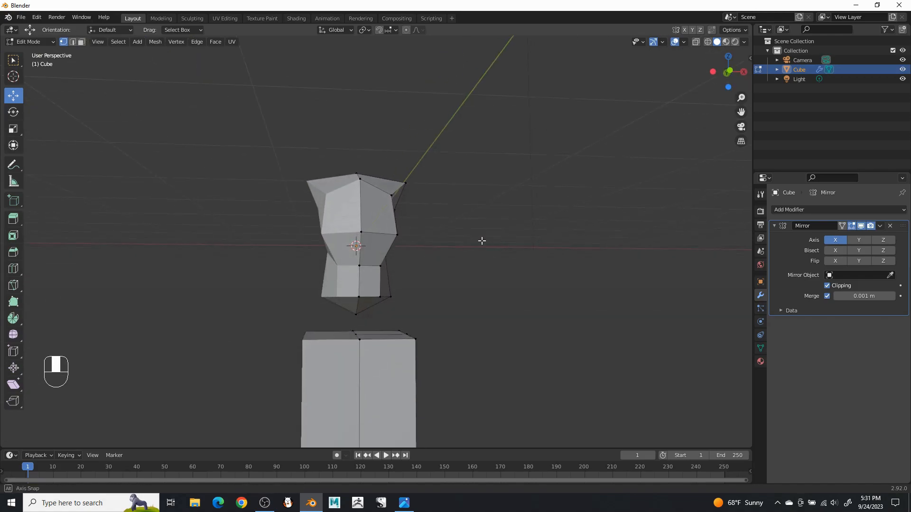
- Check the concept image, then select the whole lower block as linked geometry and raise it along Z to the torso
{"action": "left_click", "coordinate": [399, 507]}
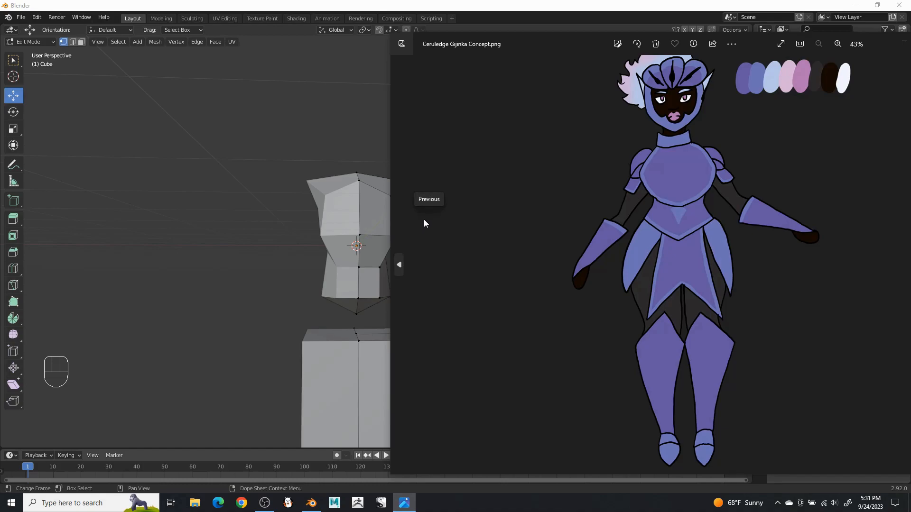
{"action": "left_click", "coordinate": [320, 4]}
{"action": "middle_click_drag", "start_coordinate": [484, 252], "coordinate": [446, 211], "text": "shift"}
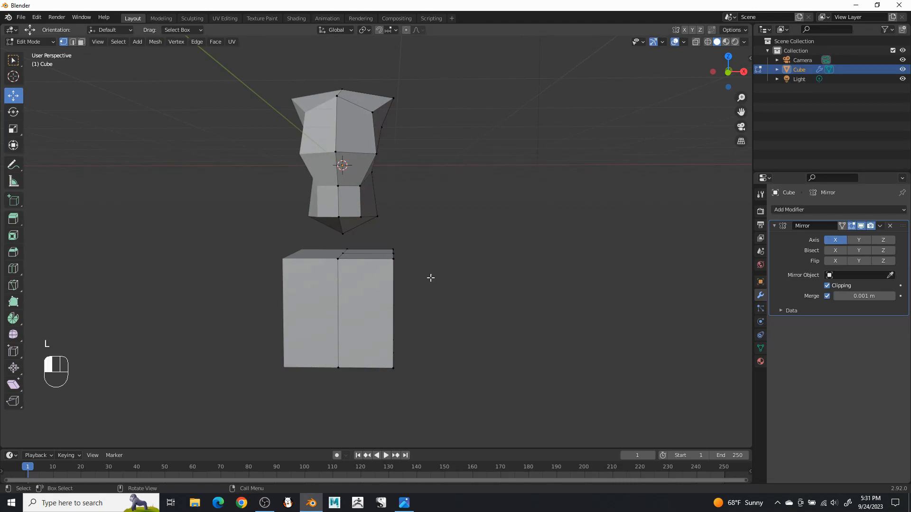
{"action": "left_click_drag", "start_coordinate": [431, 278], "coordinate": [388, 260]}
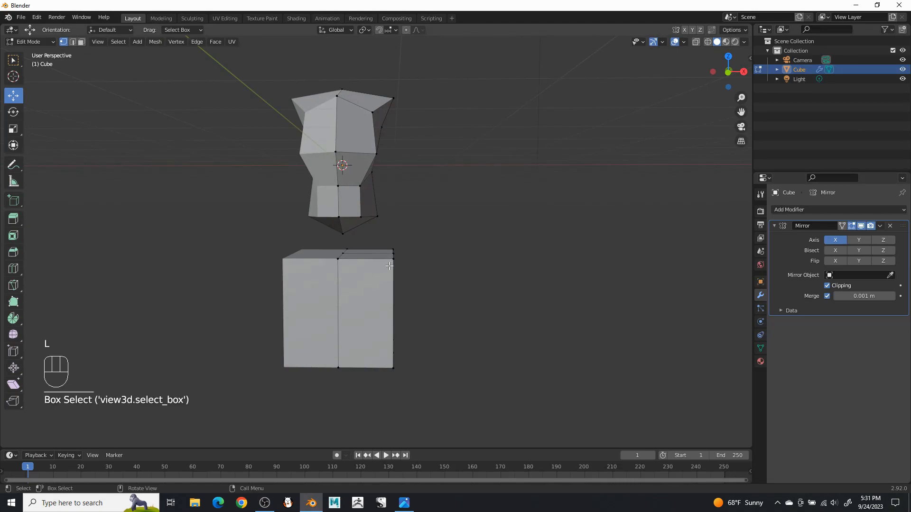
{"action": "key", "text": "l"}
{"action": "left_click_drag", "start_coordinate": [370, 265], "coordinate": [349, 231]}
{"action": "left_click", "coordinate": [346, 290]}
{"action": "key", "text": "l"}
{"action": "left_click_drag", "start_coordinate": [367, 295], "coordinate": [370, 223]}
- Move the front centre vertical edge of the lower block inward along Y in edge selection mode
{"action": "scroll", "coordinate": [370, 227], "scroll_direction": "up", "scroll_amount": 2}
{"action": "middle_click_drag", "start_coordinate": [370, 227], "coordinate": [291, 237]}
{"action": "middle_click_drag", "start_coordinate": [291, 238], "coordinate": [304, 266], "text": "shift"}
{"action": "scroll", "coordinate": [315, 273], "scroll_direction": "up", "scroll_amount": 3}
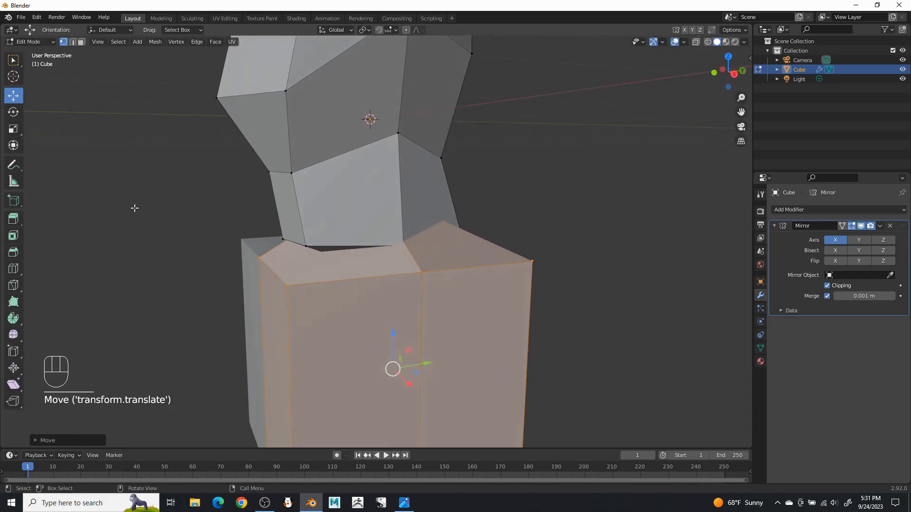
{"action": "left_click", "coordinate": [257, 288]}
{"action": "left_click_drag", "start_coordinate": [303, 365], "coordinate": [332, 350]}
{"action": "middle_click_drag", "start_coordinate": [332, 350], "coordinate": [391, 328]}
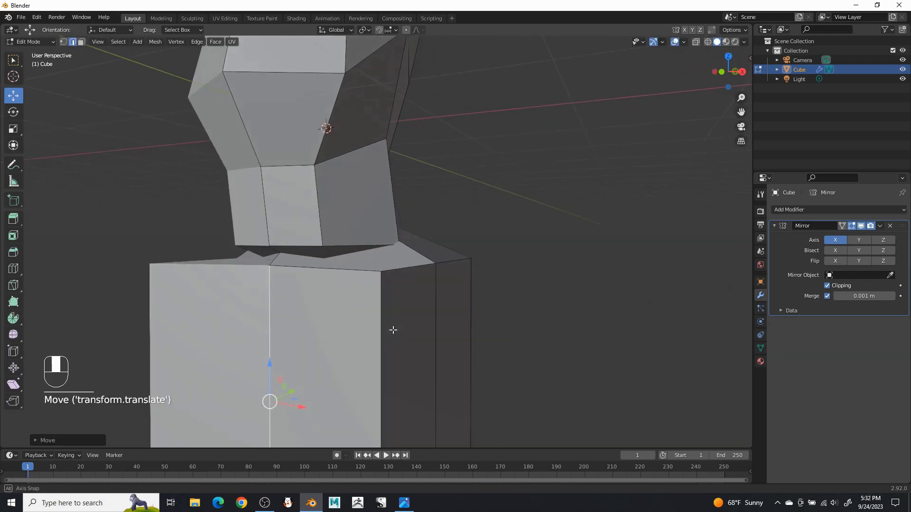
- Select the whole lower block again and raise it slightly along Z
{"action": "key", "text": "l"}
{"action": "left_click_drag", "start_coordinate": [381, 334], "coordinate": [381, 318]}
{"action": "middle_click_drag", "start_coordinate": [382, 318], "coordinate": [326, 307]}
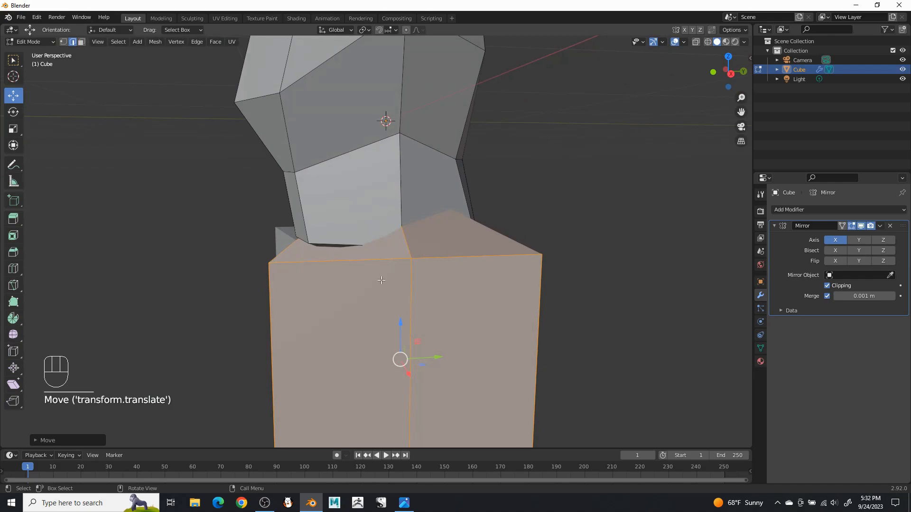
{"action": "middle_click_drag", "start_coordinate": [472, 245], "coordinate": [539, 320]}
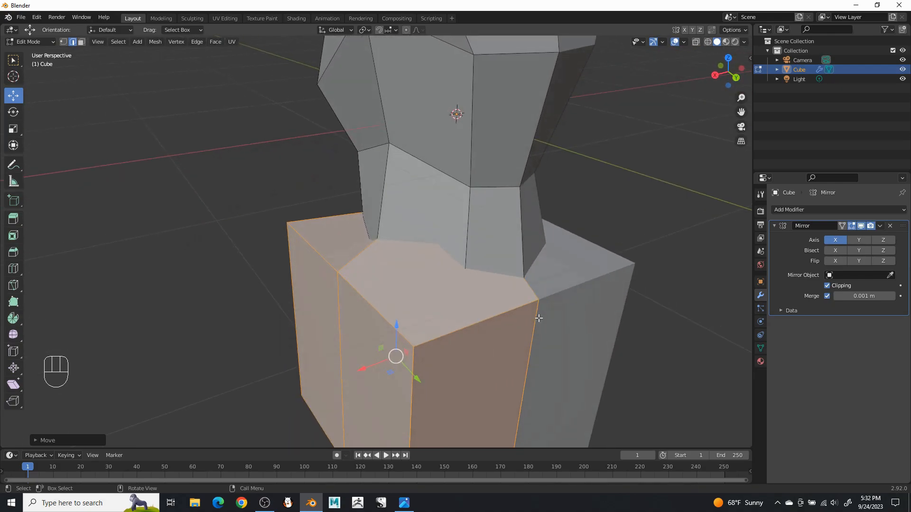
- Move the back centre vertical edge of the lower block inward along Y
{"action": "left_click", "coordinate": [533, 329]}
{"action": "left_click_drag", "start_coordinate": [543, 437], "coordinate": [536, 414]}
{"action": "middle_click_drag", "start_coordinate": [536, 415], "coordinate": [340, 365]}
- Move the lower block's front and back corner edges inward along X and scale them closer together along Y
{"action": "left_click", "coordinate": [341, 365]}
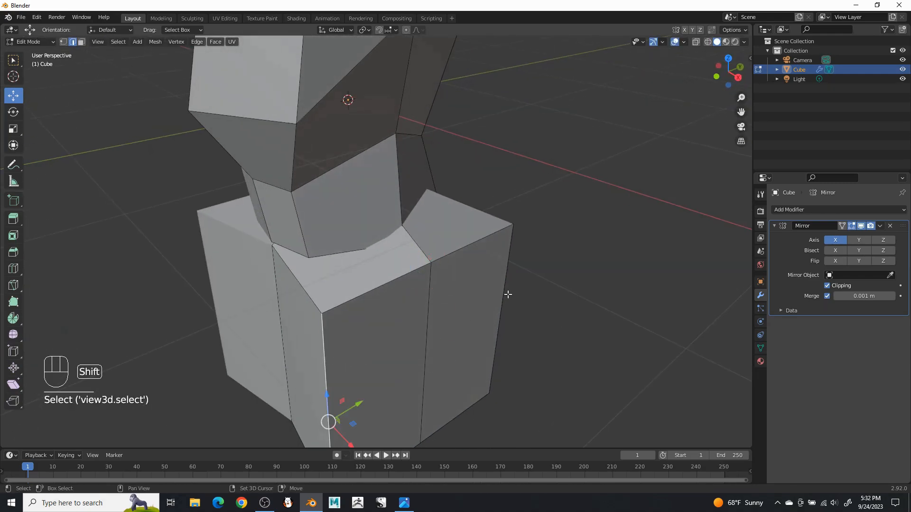
{"action": "left_click_drag", "start_coordinate": [452, 386], "coordinate": [416, 359]}
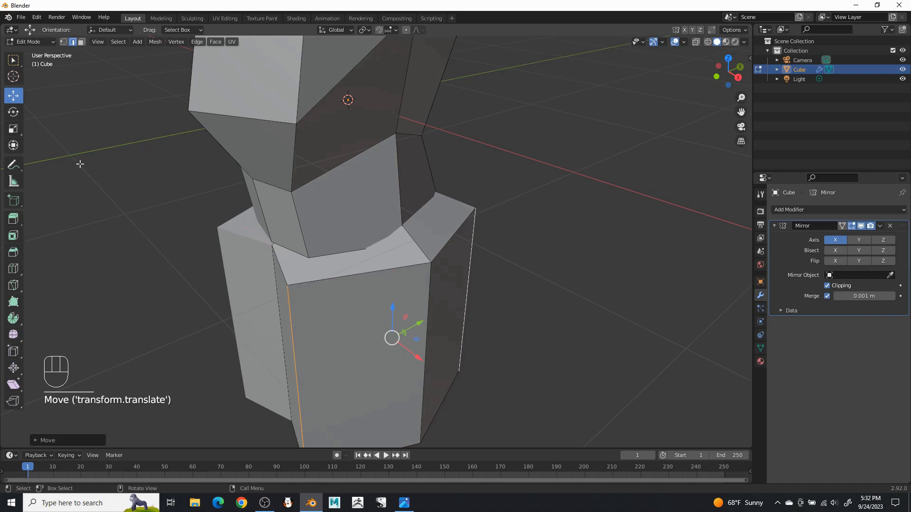
{"action": "left_click_drag", "start_coordinate": [418, 321], "coordinate": [408, 327]}
{"action": "middle_click_drag", "start_coordinate": [407, 326], "coordinate": [488, 305]}
- Move the lower block's corner edges further inward along X, followed by its outer side edge, to match the waist width
{"action": "left_click", "coordinate": [13, 95]}
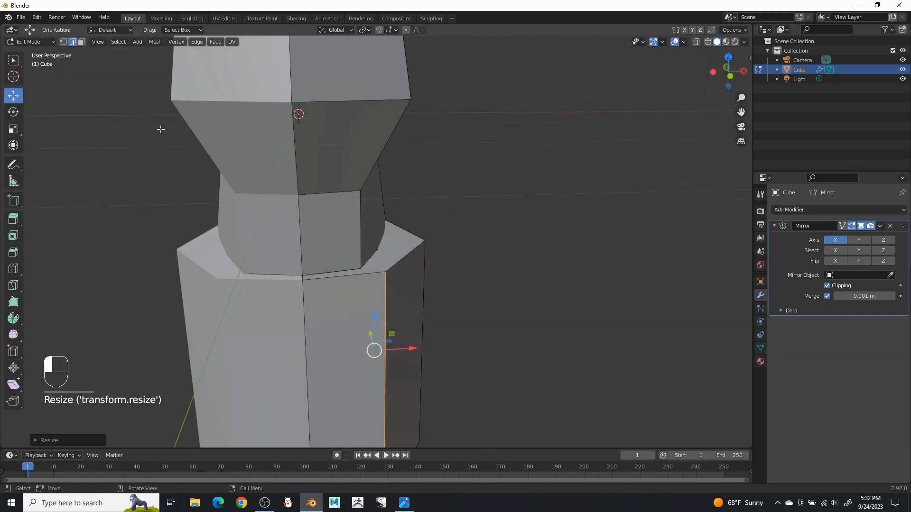
{"action": "left_click_drag", "start_coordinate": [418, 351], "coordinate": [393, 333]}
{"action": "left_click", "coordinate": [419, 307]}
{"action": "left_click_drag", "start_coordinate": [461, 346], "coordinate": [422, 347]}
{"action": "middle_click_drag", "start_coordinate": [421, 348], "coordinate": [419, 315]}
{"action": "scroll", "coordinate": [420, 316], "scroll_direction": "down", "scroll_amount": 4}
{"action": "middle_click_drag", "start_coordinate": [410, 272], "coordinate": [443, 286]}
- Check the concept image, then select the bottom of the lower block and raise it along Z to shorten the hips
{"action": "left_click", "coordinate": [403, 506]}
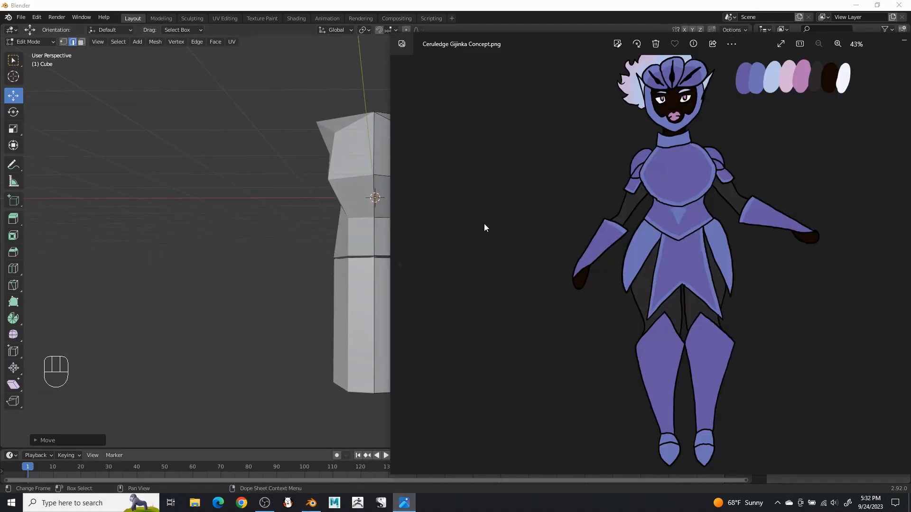
{"action": "left_click", "coordinate": [480, 3]}
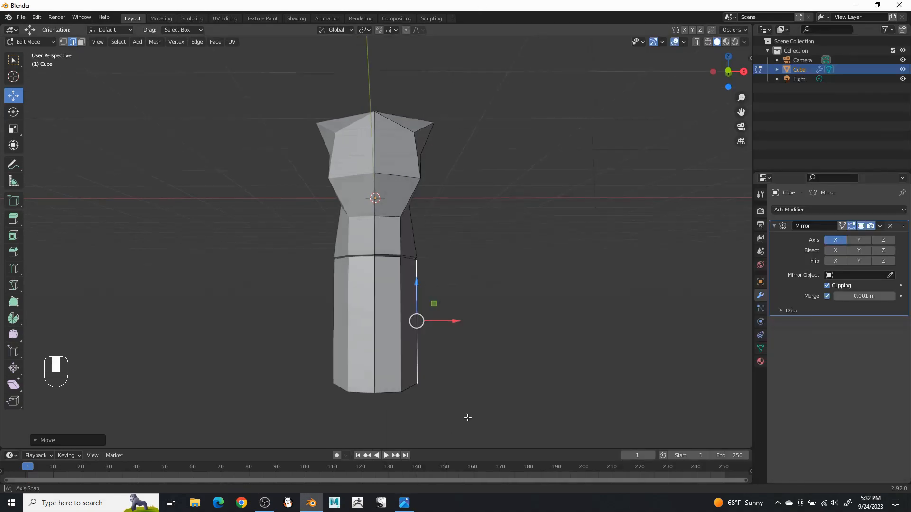
{"action": "middle_click_drag", "start_coordinate": [467, 419], "coordinate": [467, 382]}
{"action": "left_click_drag", "start_coordinate": [457, 433], "coordinate": [397, 327]}
{"action": "left_click", "coordinate": [397, 375], "text": "shift"}
{"action": "left_click_drag", "start_coordinate": [480, 434], "coordinate": [328, 317]}
{"action": "left_click_drag", "start_coordinate": [392, 337], "coordinate": [390, 299]}
{"action": "middle_click_drag", "start_coordinate": [390, 299], "coordinate": [398, 338]}
{"action": "scroll", "coordinate": [423, 333], "scroll_direction": "up", "scroll_amount": 2}
- Move the bottom of the lower block outward along X to flare the hips
{"action": "left_click_drag", "start_coordinate": [437, 368], "coordinate": [472, 369]}
{"action": "middle_click_drag", "start_coordinate": [494, 313], "coordinate": [491, 255], "text": "shift"}
{"action": "left_click_drag", "start_coordinate": [446, 325], "coordinate": [456, 326]}
- Add a horizontal loop cut halfway down the hips without sliding it, then raise the loop along Z
{"action": "left_click", "coordinate": [429, 279]}
{"action": "right_click", "coordinate": [430, 280]}
{"action": "left_click", "coordinate": [429, 279]}
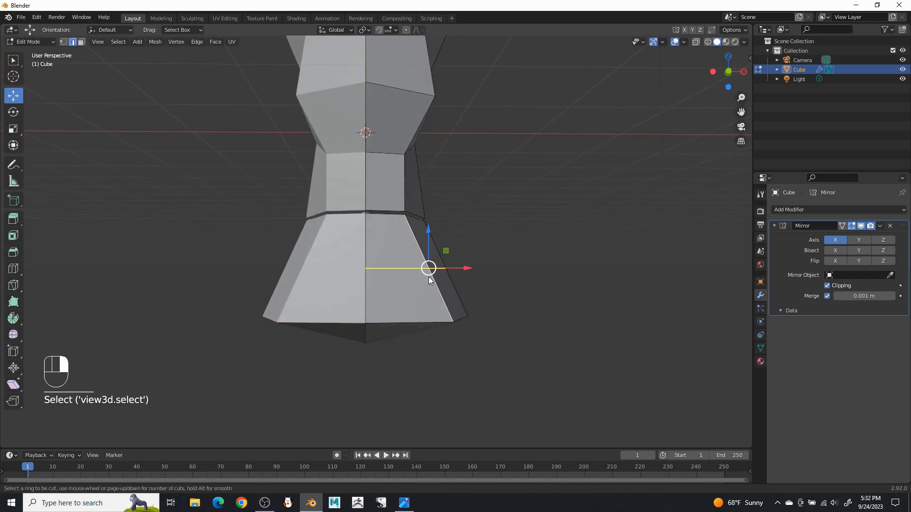
{"action": "left_click", "coordinate": [428, 269]}
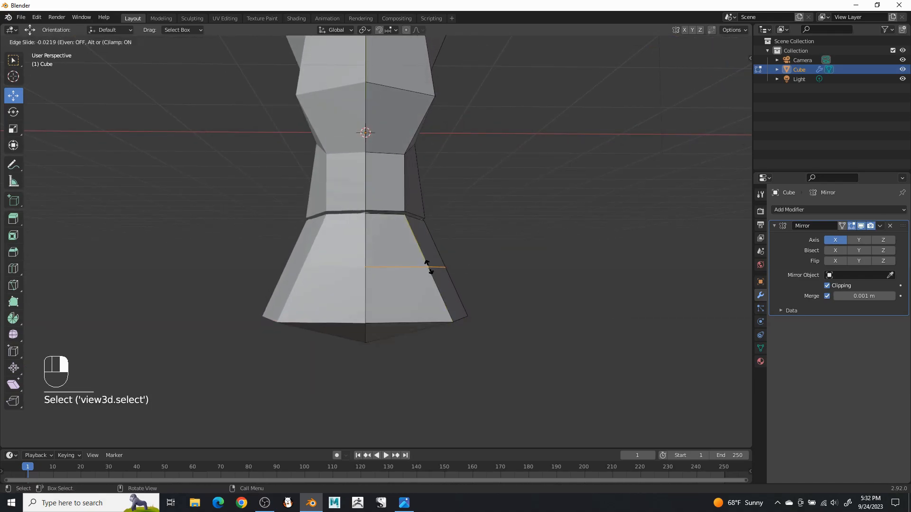
{"action": "right_click", "coordinate": [429, 238]}
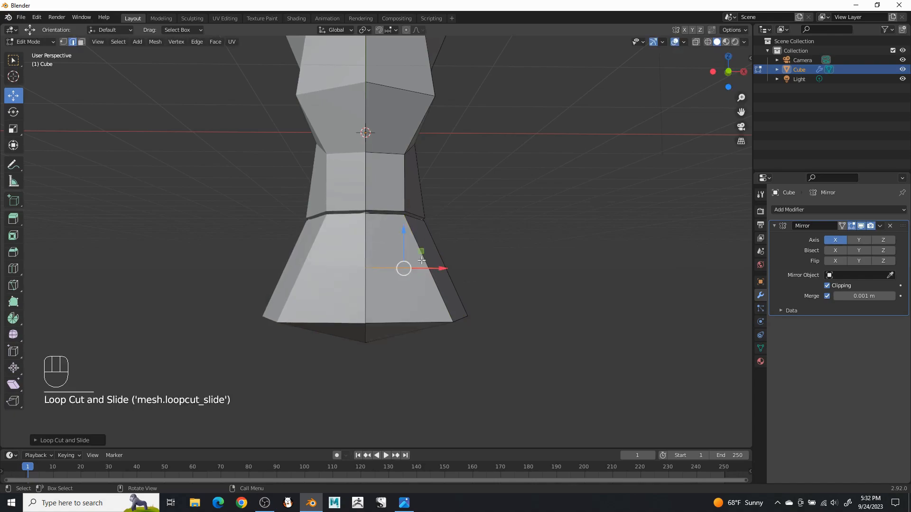
{"action": "left_click_drag", "start_coordinate": [403, 227], "coordinate": [398, 201]}
- Add a second horizontal loop cut between the first hip loop and the bottom, and scale it up to round the hips
{"action": "left_click", "coordinate": [440, 281]}
{"action": "right_click", "coordinate": [440, 281]}
{"action": "left_click", "coordinate": [439, 280]}
{"action": "left_click", "coordinate": [440, 281]}
{"action": "right_click", "coordinate": [409, 279]}
{"action": "key", "text": "s"}
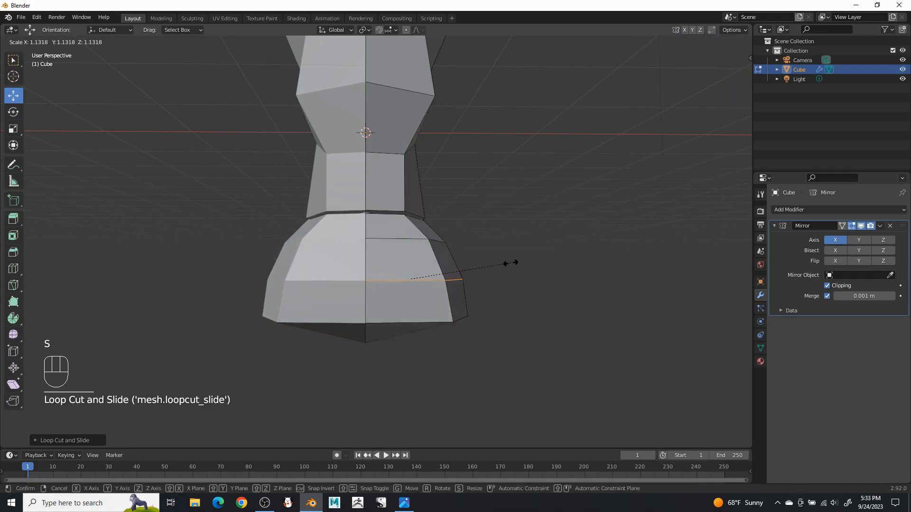
{"action": "left_click", "coordinate": [514, 260]}
- Shift the lower hip loop slightly backward along Y
{"action": "middle_click_drag", "start_coordinate": [514, 261], "coordinate": [393, 259]}
{"action": "left_click_drag", "start_coordinate": [424, 279], "coordinate": [433, 279]}
{"action": "middle_click_drag", "start_coordinate": [468, 257], "coordinate": [488, 245]}
- Pull the back edge of the upper hip loop outward along Y
{"action": "left_click", "coordinate": [444, 246]}
{"action": "left_click_drag", "start_coordinate": [479, 236], "coordinate": [512, 240]}
{"action": "middle_click_drag", "start_coordinate": [512, 240], "coordinate": [461, 265]}
{"action": "left_click_drag", "start_coordinate": [462, 264], "coordinate": [466, 262]}
{"action": "middle_click_drag", "start_coordinate": [467, 261], "coordinate": [487, 247]}
- Move the back edge of the lower hip loop and the hips' bottom back edge slightly outward along Y
{"action": "left_click", "coordinate": [441, 271]}
{"action": "left_click_drag", "start_coordinate": [480, 268], "coordinate": [487, 269]}
{"action": "middle_click_drag", "start_coordinate": [487, 269], "coordinate": [498, 269]}
{"action": "middle_click_drag", "start_coordinate": [440, 292], "coordinate": [431, 285]}
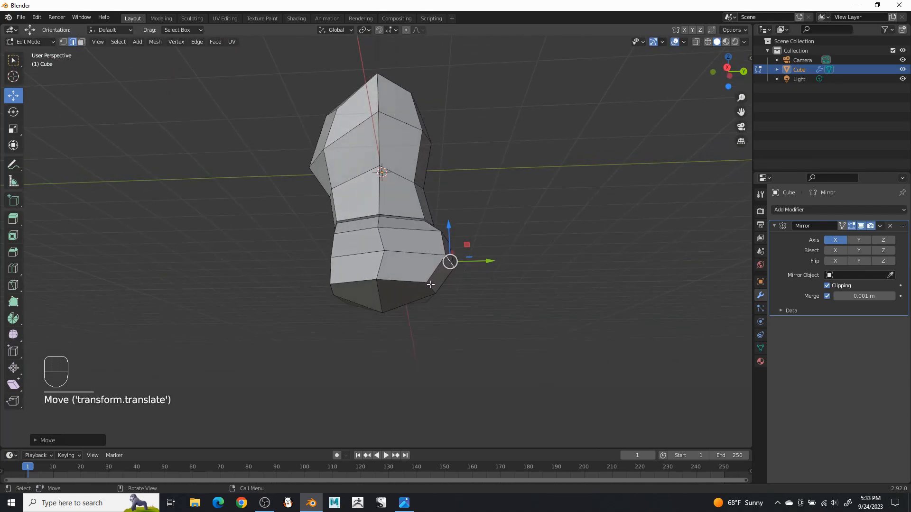
{"action": "left_click", "coordinate": [431, 285]}
{"action": "left_click_drag", "start_coordinate": [472, 287], "coordinate": [477, 287]}
{"action": "left_click", "coordinate": [479, 288]}
{"action": "middle_click_drag", "start_coordinate": [479, 287], "coordinate": [583, 332]}
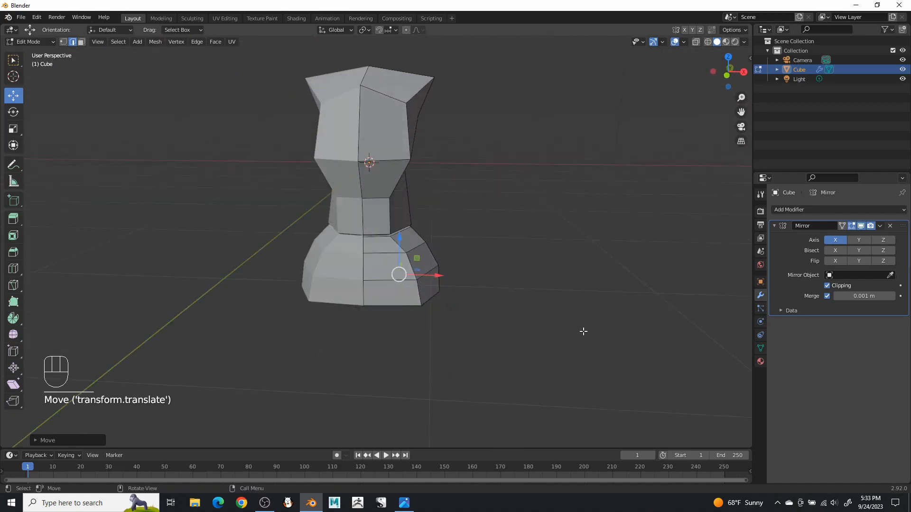
- Check the concept image, then select the outer bottom edges of the hips and lower them along Z to start the legs
{"action": "left_click", "coordinate": [404, 504]}
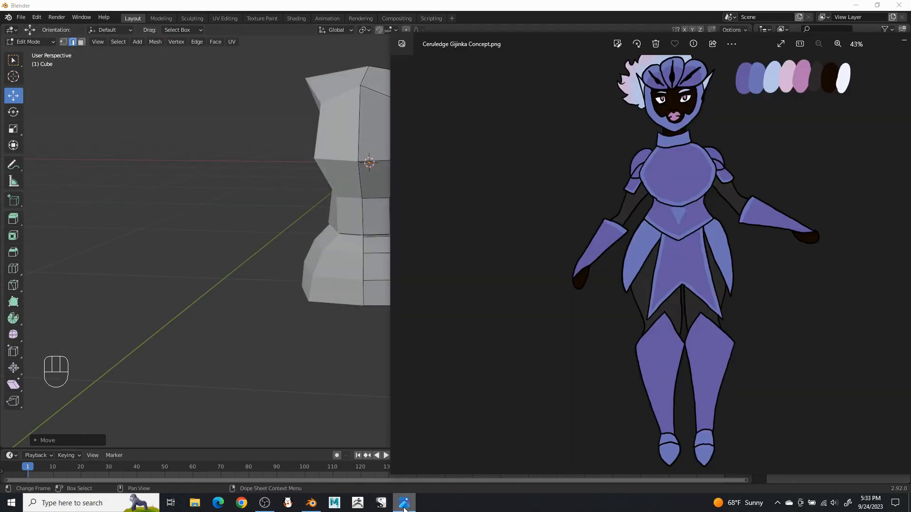
{"action": "left_click", "coordinate": [373, 3]}
{"action": "middle_click_drag", "start_coordinate": [484, 251], "coordinate": [481, 214]}
{"action": "middle_click_drag", "start_coordinate": [450, 252], "coordinate": [419, 278]}
{"action": "left_click", "coordinate": [420, 278]}
{"action": "middle_click_drag", "start_coordinate": [484, 268], "coordinate": [391, 286]}
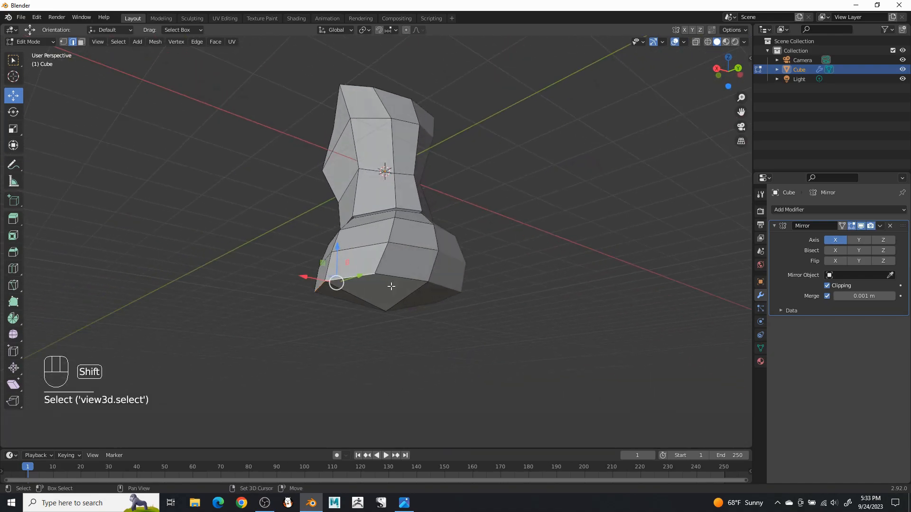
{"action": "left_click_drag", "start_coordinate": [361, 242], "coordinate": [355, 310]}
{"action": "middle_click_drag", "start_coordinate": [354, 310], "coordinate": [449, 234]}
{"action": "left_click_drag", "start_coordinate": [418, 270], "coordinate": [411, 296]}
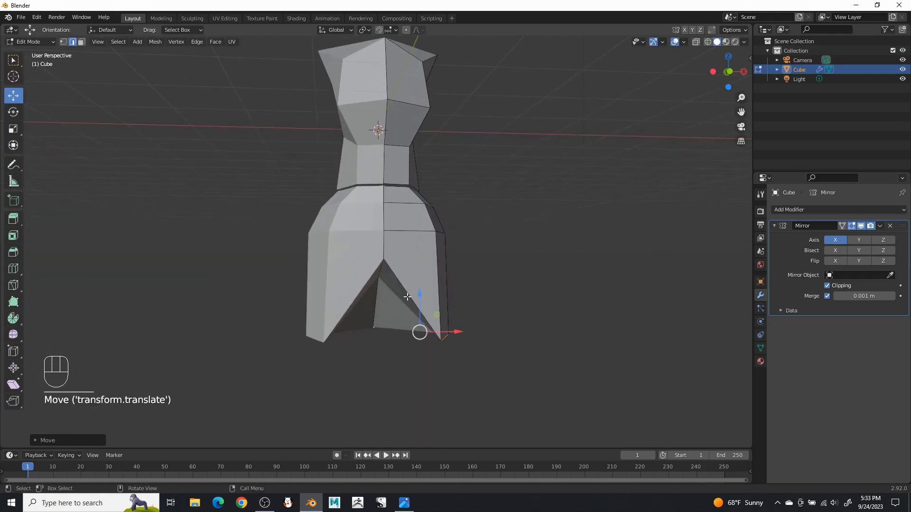
- Compare with the concept image, then raise the lowered outer bottom edges of the hips along Z to close the gap
{"action": "left_click", "coordinate": [403, 505]}
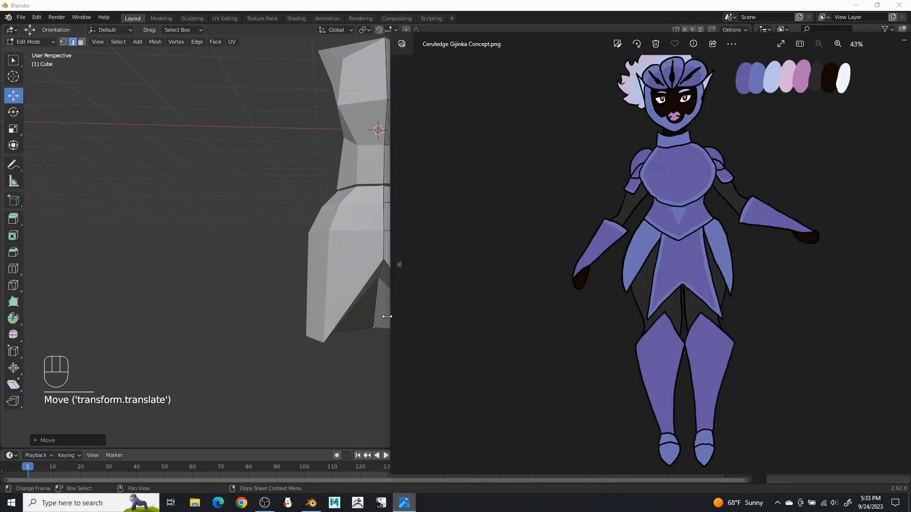
{"action": "left_click", "coordinate": [321, 4]}
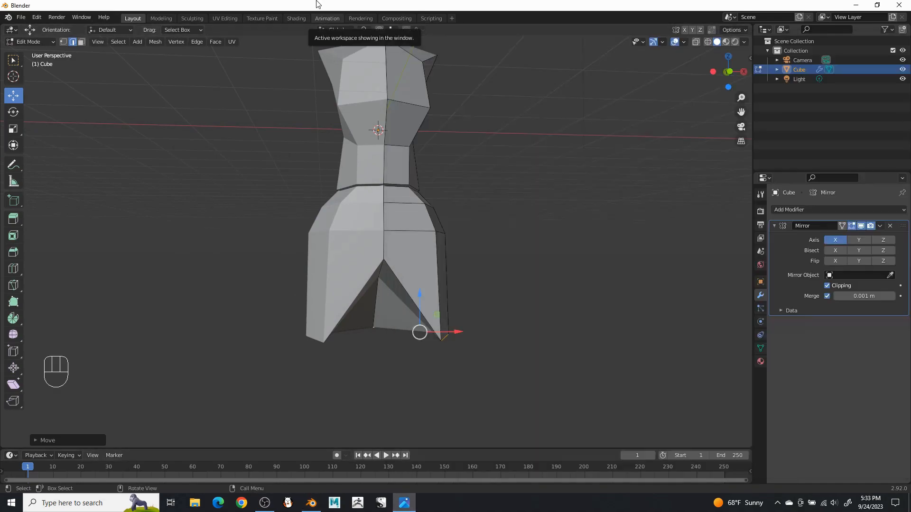
{"action": "left_click_drag", "start_coordinate": [419, 332], "coordinate": [410, 241]}
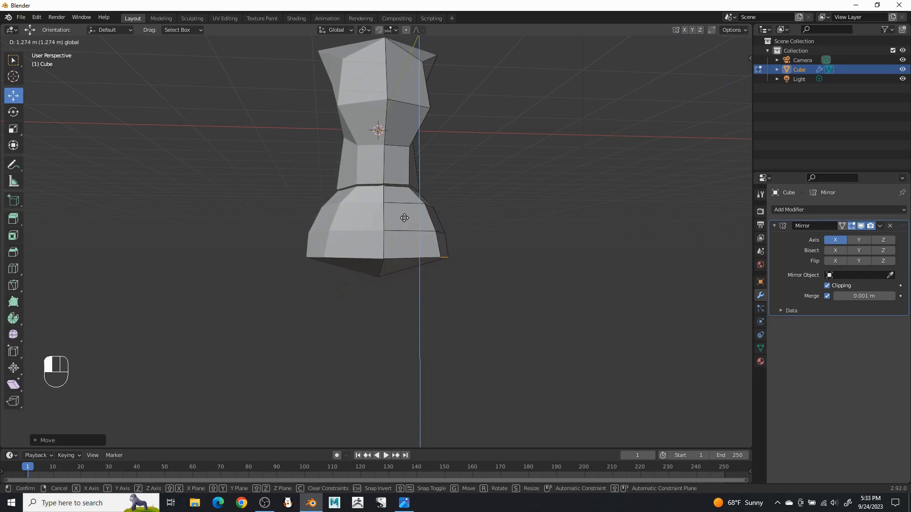
{"action": "left_click_drag", "start_coordinate": [401, 211], "coordinate": [400, 210]}
{"action": "middle_click_drag", "start_coordinate": [400, 210], "coordinate": [406, 248]}
{"action": "left_click_drag", "start_coordinate": [397, 219], "coordinate": [403, 228]}
{"action": "left_click_drag", "start_coordinate": [437, 259], "coordinate": [444, 259]}
{"action": "left_click", "coordinate": [426, 294]}
- Check the concept image again, then lower the front centre bottom vertex of the hips along Z into a shallow point
{"action": "middle_click_drag", "start_coordinate": [427, 295], "coordinate": [438, 203]}
{"action": "left_click", "coordinate": [404, 503]}
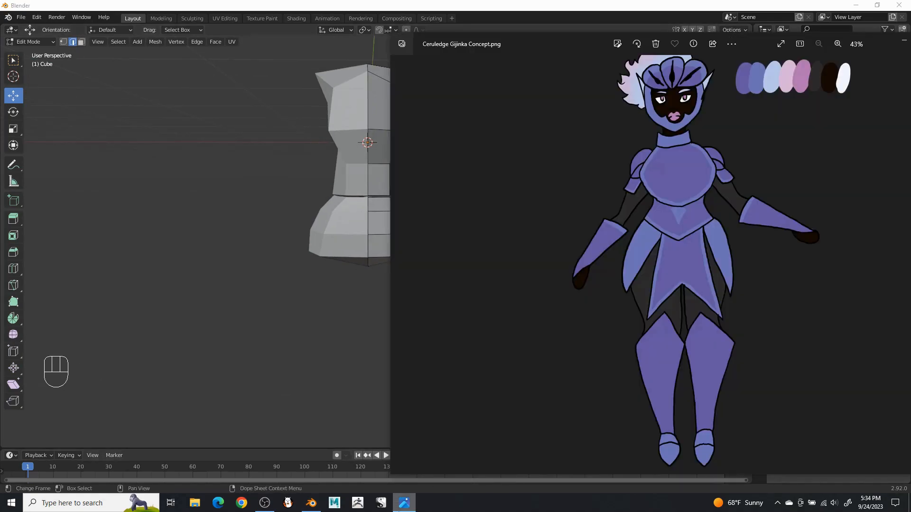
{"action": "left_click", "coordinate": [399, 507]}
{"action": "scroll", "coordinate": [468, 222], "scroll_direction": "up", "scroll_amount": 2}
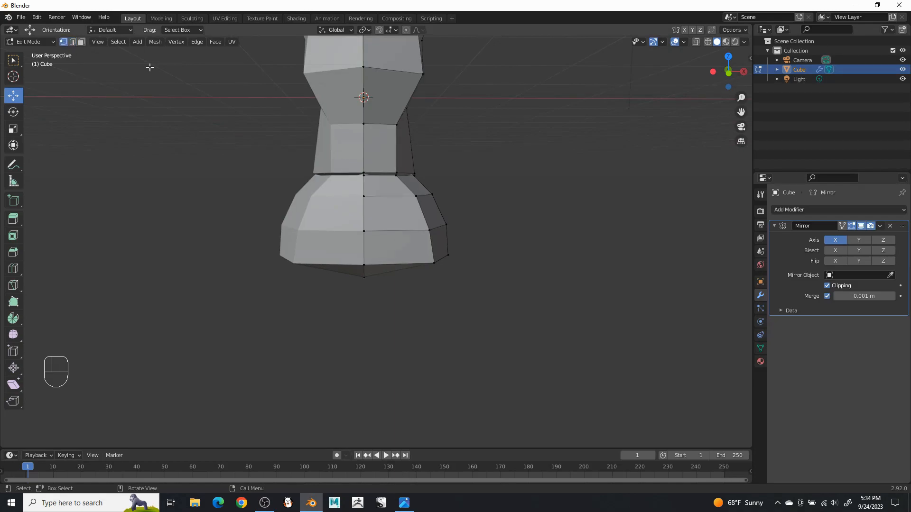
{"action": "left_click_drag", "start_coordinate": [362, 235], "coordinate": [358, 263]}
{"action": "middle_click_drag", "start_coordinate": [358, 264], "coordinate": [365, 209]}
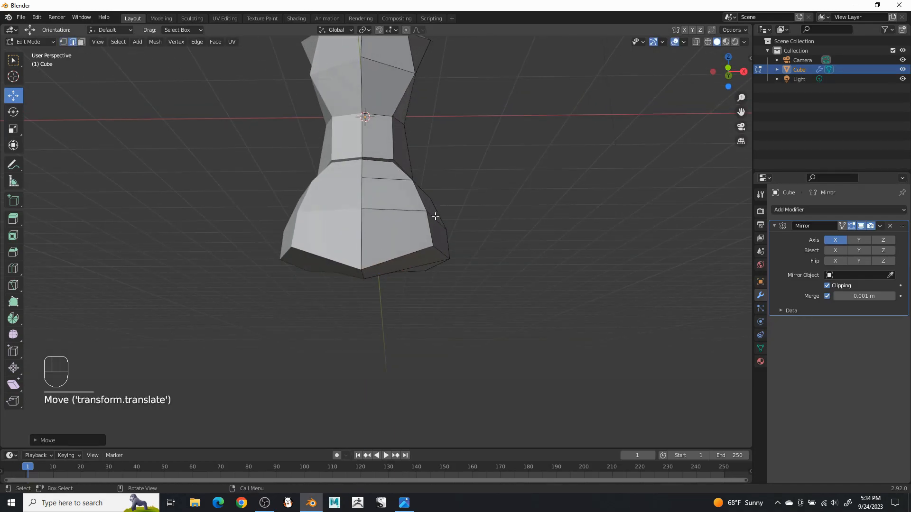
- Extrude the front bottom edge of the hips straight down along Z to form a long front skirt flap
{"action": "left_click", "coordinate": [391, 257]}
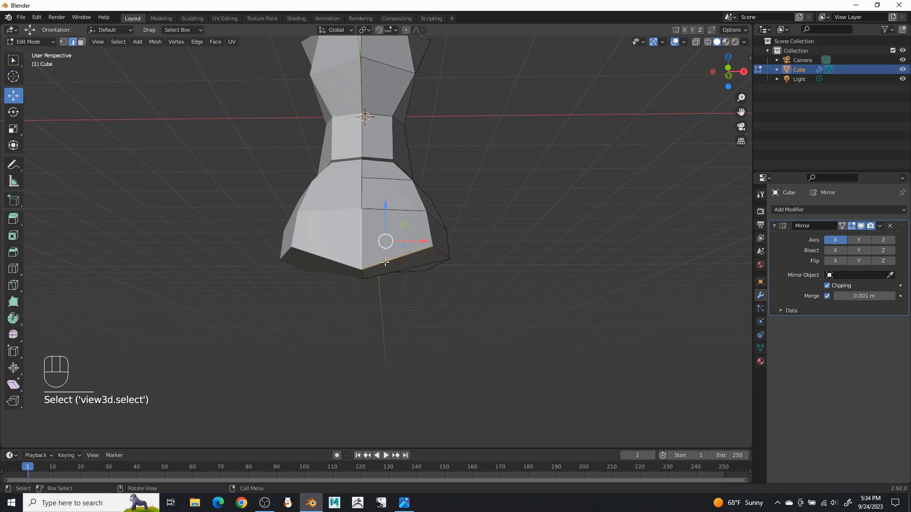
{"action": "mouse_move", "coordinate": [388, 264]}
{"action": "middle_mouse_down"}
{"action": "mouse_move", "coordinate": [384, 281]}
{"action": "mouse_move", "coordinate": [398, 254]}
{"action": "mouse_move", "coordinate": [392, 269]}
{"action": "middle_mouse_up"}
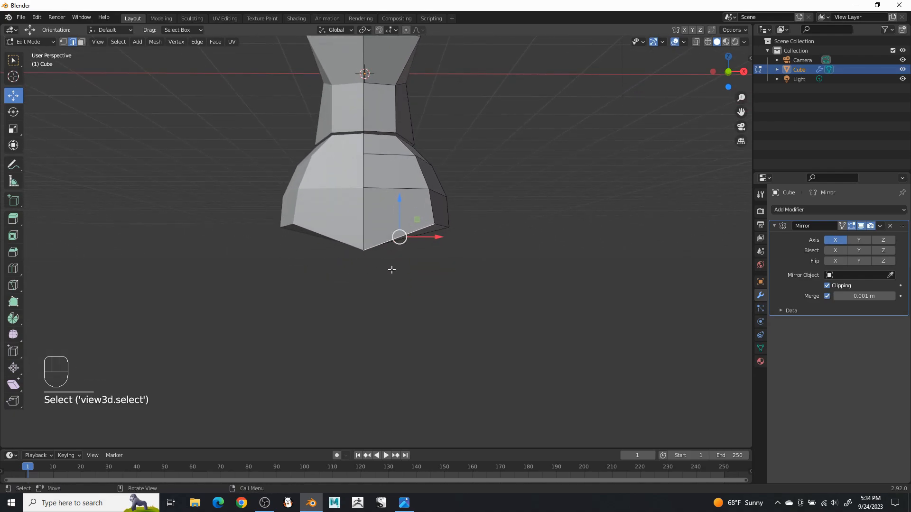
{"action": "key", "text": "e"}
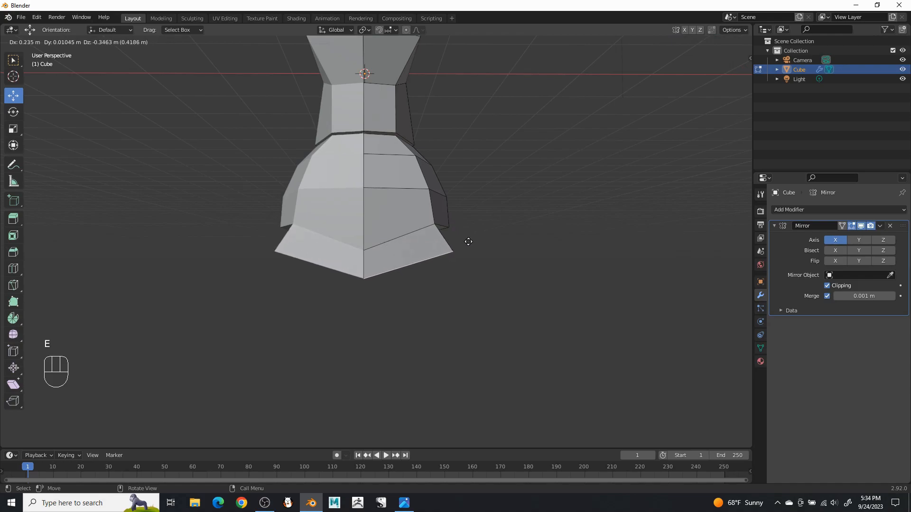
{"action": "right_click", "coordinate": [468, 253]}
{"action": "left_click_drag", "start_coordinate": [397, 201], "coordinate": [399, 362]}
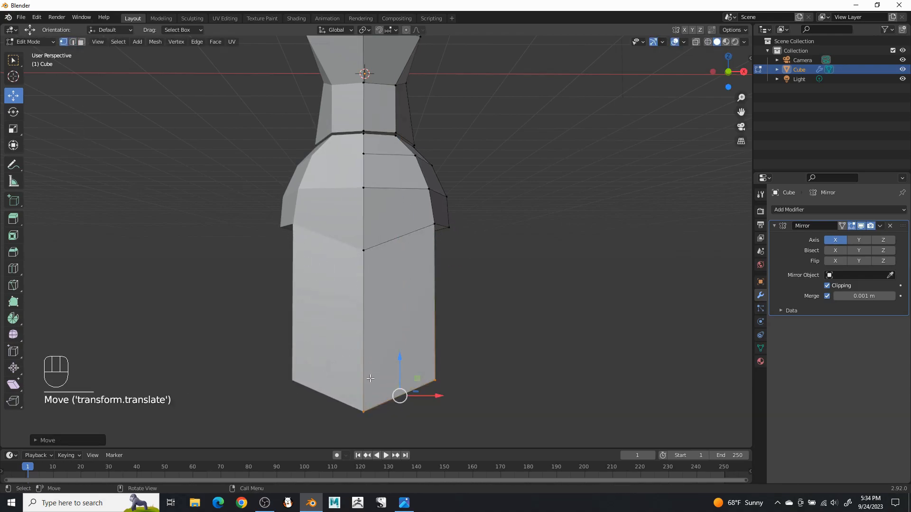
- Raise the front flap's bottom centre vertex and lower its outer corner along Z to cut an inverted V notch
{"action": "left_click", "coordinate": [370, 404]}
{"action": "left_click_drag", "start_coordinate": [362, 375], "coordinate": [372, 287]}
{"action": "left_click", "coordinate": [431, 375], "text": "shift"}
{"action": "left_click_drag", "start_coordinate": [398, 320], "coordinate": [393, 365]}
{"action": "scroll", "coordinate": [433, 379], "scroll_direction": "down", "scroll_amount": 2}
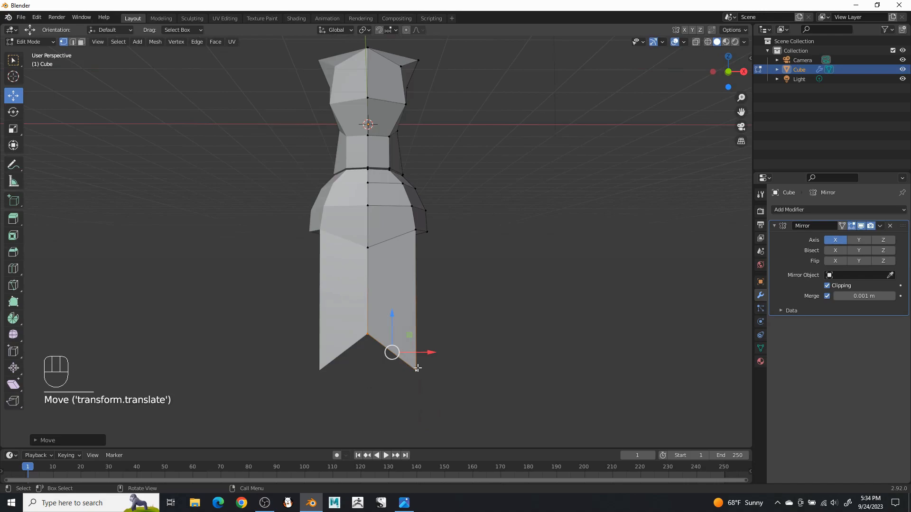
- Compare the flap with the concept image, then move its upper outer corner inward along X to narrow the top
{"action": "left_click", "coordinate": [407, 503]}
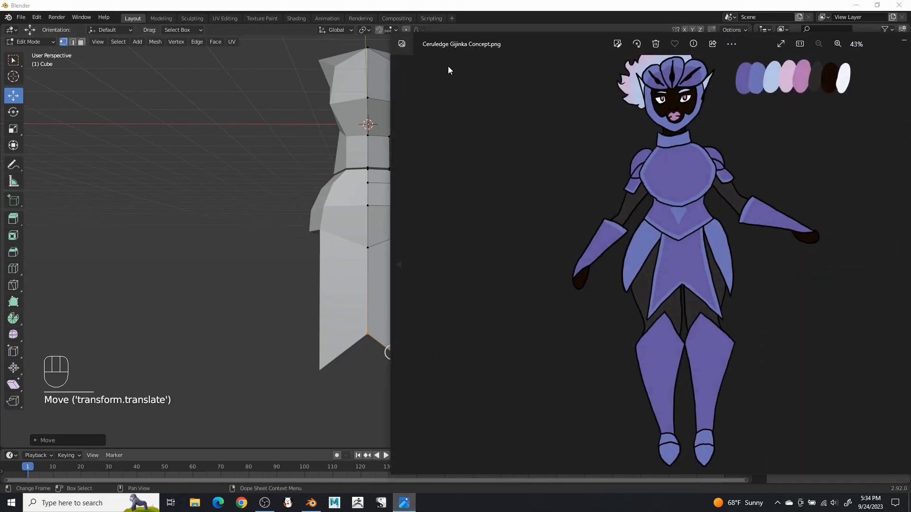
{"action": "left_click", "coordinate": [439, 5]}
{"action": "left_click", "coordinate": [420, 368]}
{"action": "scroll", "coordinate": [433, 230], "scroll_direction": "up", "scroll_amount": 2}
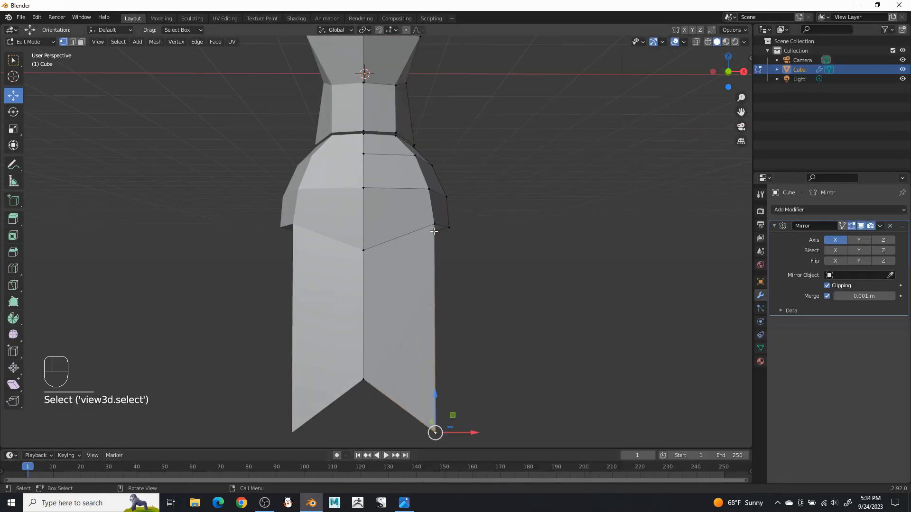
{"action": "left_click_drag", "start_coordinate": [455, 222], "coordinate": [440, 237]}
{"action": "left_click_drag", "start_coordinate": [416, 191], "coordinate": [410, 206]}
{"action": "left_click_drag", "start_coordinate": [451, 235], "coordinate": [432, 246]}
{"action": "left_click_drag", "start_coordinate": [510, 304], "coordinate": [488, 309]}
- Shift the front flap's upper corner slightly forward and its lower tip slightly backward along Y
{"action": "middle_click_drag", "start_coordinate": [488, 310], "coordinate": [342, 244]}
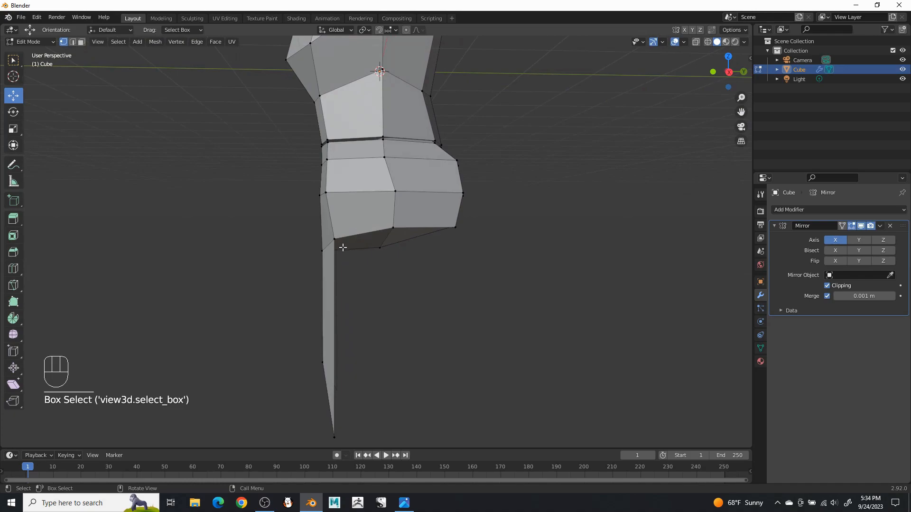
{"action": "left_click", "coordinate": [338, 242]}
{"action": "left_click_drag", "start_coordinate": [365, 240], "coordinate": [357, 243]}
{"action": "mouse_move", "coordinate": [382, 309]}
{"action": "middle_mouse_down"}
{"action": "mouse_move", "coordinate": [346, 305]}
{"action": "mouse_move", "coordinate": [371, 306]}
{"action": "middle_mouse_up"}
{"action": "left_click", "coordinate": [329, 433]}
{"action": "left_click_drag", "start_coordinate": [366, 433], "coordinate": [376, 431]}
{"action": "middle_click_drag", "start_coordinate": [401, 315], "coordinate": [484, 332]}
{"action": "scroll", "coordinate": [488, 311], "scroll_direction": "down", "scroll_amount": 3}
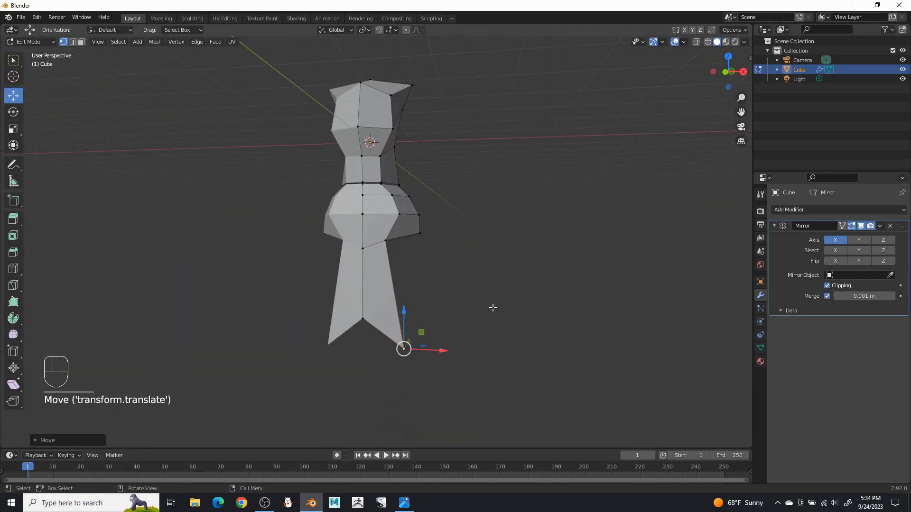
- Extrude the remaining side and back bottom edges of the hips downward and outward to form the surrounding skirt panel
{"action": "middle_click_drag", "start_coordinate": [509, 293], "coordinate": [516, 289]}
{"action": "scroll", "coordinate": [467, 246], "scroll_direction": "up", "scroll_amount": 3}
{"action": "mouse_move", "coordinate": [467, 247]}
{"action": "middle_mouse_down"}
{"action": "mouse_move", "coordinate": [419, 219]}
{"action": "mouse_move", "coordinate": [389, 216]}
{"action": "mouse_move", "coordinate": [465, 243]}
{"action": "middle_mouse_up"}
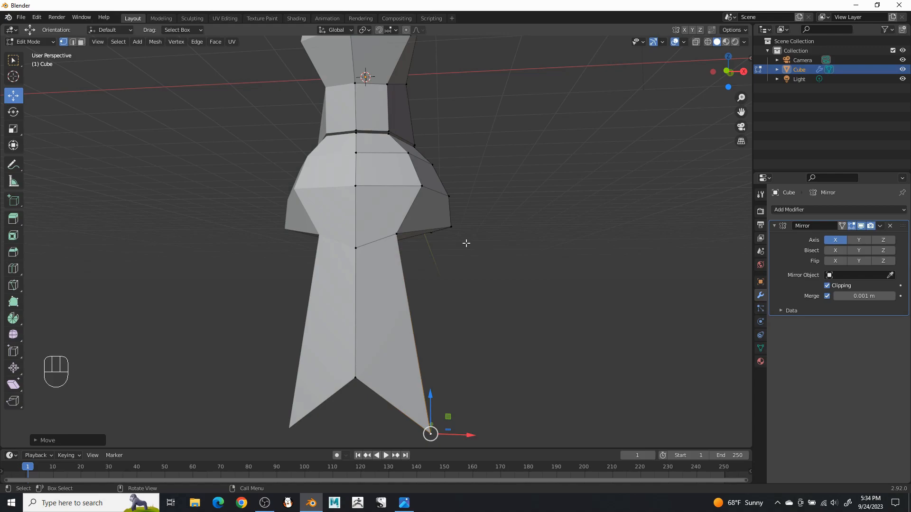
{"action": "middle_click_drag", "start_coordinate": [466, 243], "coordinate": [447, 193]}
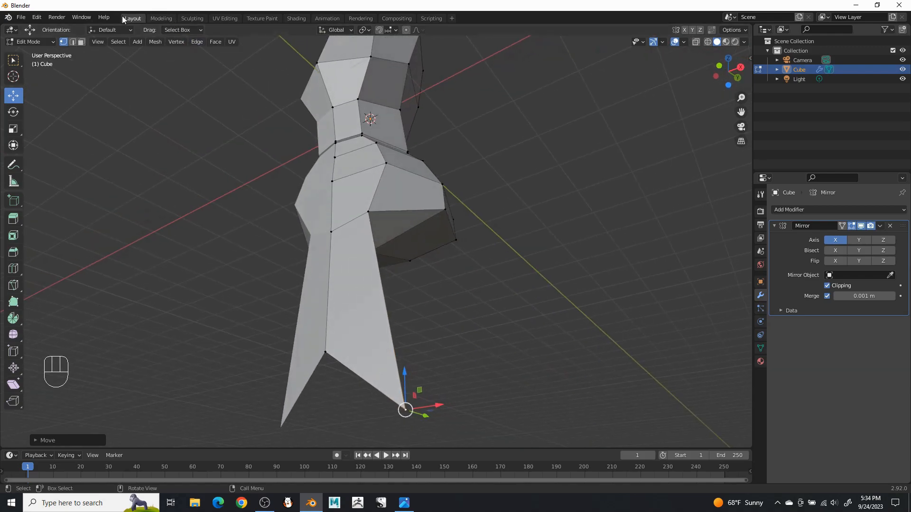
{"action": "middle_click_drag", "start_coordinate": [512, 177], "coordinate": [493, 240]}
{"action": "left_click", "coordinate": [434, 194], "text": "shift"}
{"action": "key", "text": "e"}
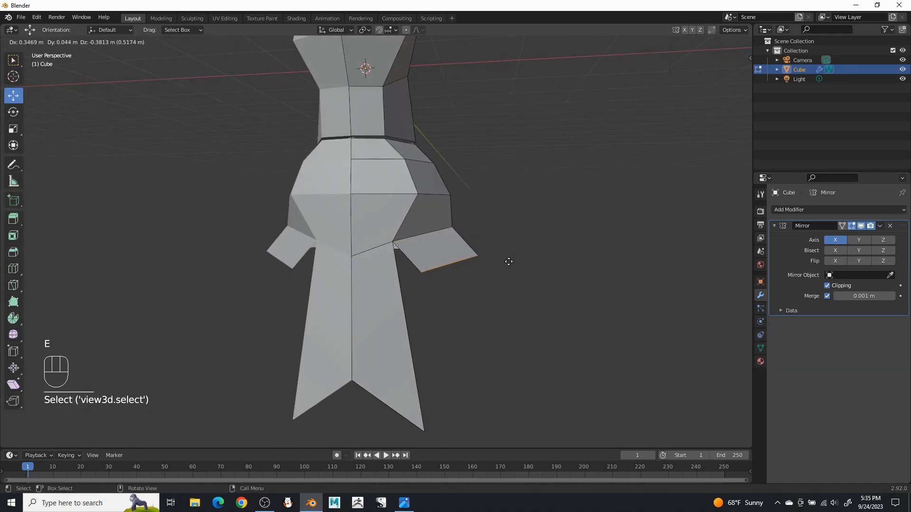
{"action": "right_click", "coordinate": [472, 221]}
{"action": "left_click_drag", "start_coordinate": [416, 188], "coordinate": [523, 310]}
{"action": "middle_click_drag", "start_coordinate": [522, 309], "coordinate": [491, 300]}
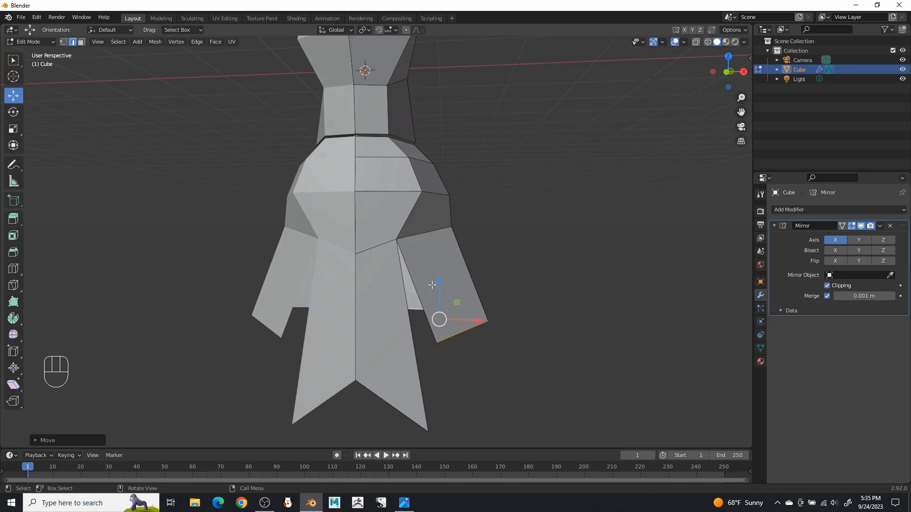
{"action": "left_click_drag", "start_coordinate": [436, 289], "coordinate": [438, 295]}
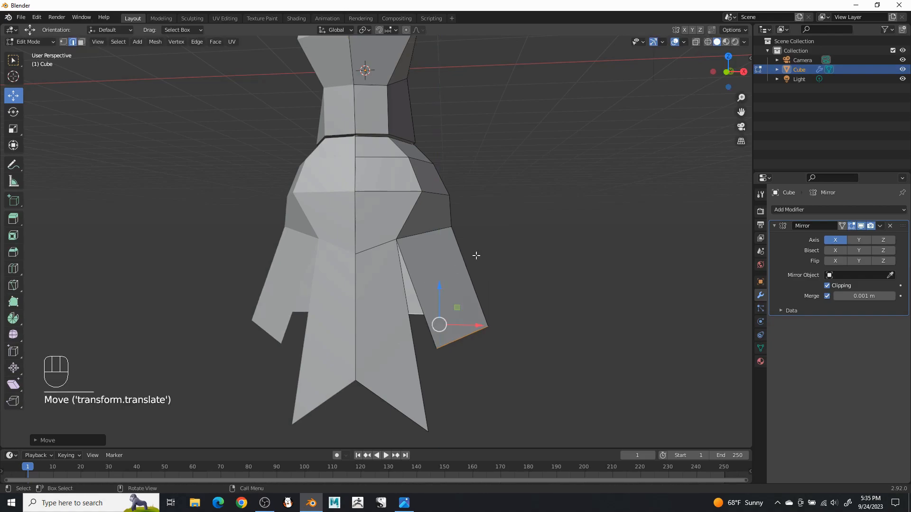
- Add a loop cut across the middle of the side skirt panel, scale it up and raise it along Z
{"action": "right_click", "coordinate": [464, 272]}
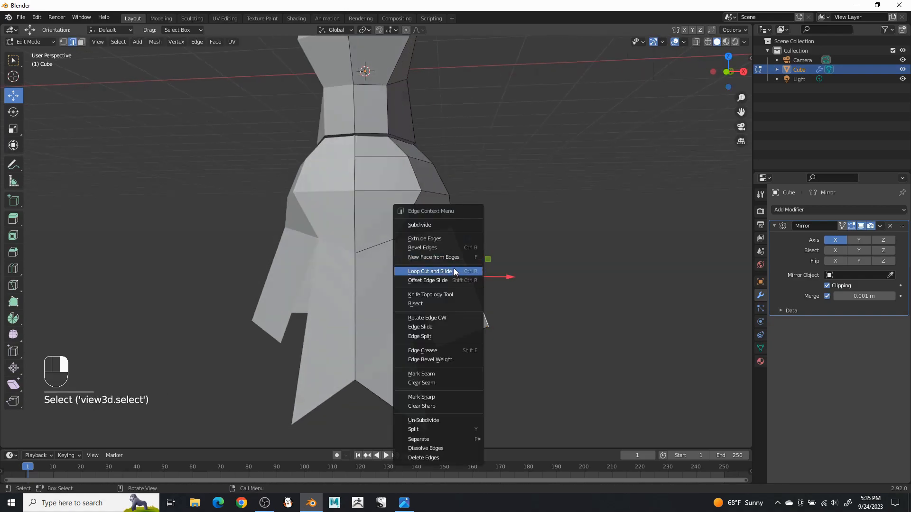
{"action": "left_click", "coordinate": [454, 268]}
{"action": "left_click", "coordinate": [466, 265]}
{"action": "right_click", "coordinate": [467, 266]}
{"action": "key", "text": "s"}
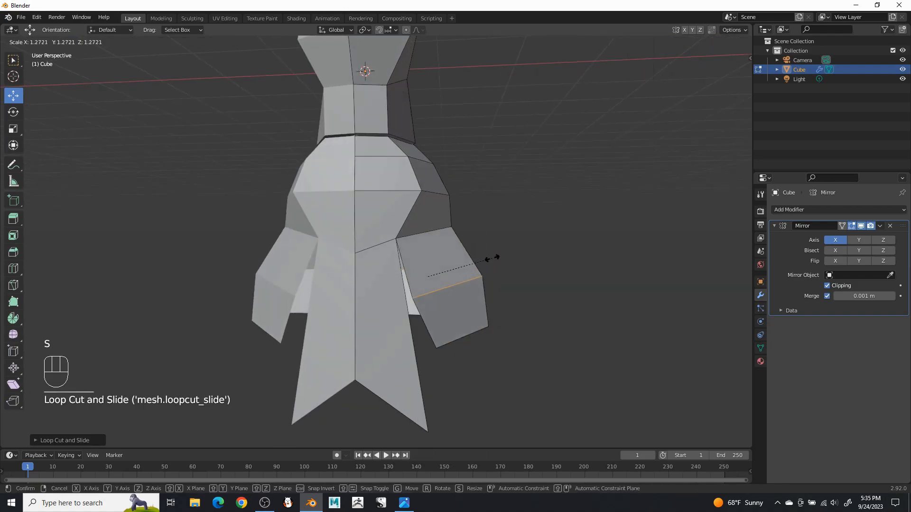
{"action": "left_click", "coordinate": [492, 258]}
{"action": "left_click_drag", "start_coordinate": [431, 236], "coordinate": [431, 216]}
- Select the edges where the side panels join the hips, scale them up and raise them slightly along Z
{"action": "left_click", "coordinate": [501, 204]}
{"action": "middle_click_drag", "start_coordinate": [455, 222], "coordinate": [421, 229], "text": "shift"}
{"action": "left_click", "coordinate": [409, 232]}
{"action": "middle_click_drag", "start_coordinate": [493, 228], "coordinate": [383, 239]}
{"action": "left_click", "coordinate": [396, 242], "text": "shift"}
{"action": "middle_click_drag", "start_coordinate": [544, 217], "coordinate": [419, 229]}
{"action": "key", "text": "s"}
{"action": "left_click", "coordinate": [488, 232]}
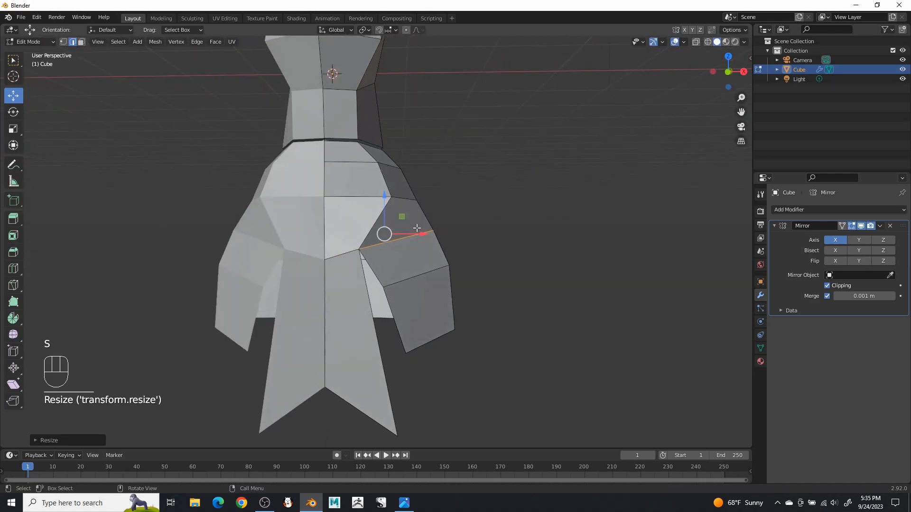
{"action": "left_click_drag", "start_coordinate": [386, 202], "coordinate": [384, 195]}
{"action": "left_click_drag", "start_coordinate": [473, 261], "coordinate": [467, 262]}
- Move the skirt's middle loop inward along X, and do the same with the loop joining the hips
{"action": "left_click", "coordinate": [414, 276], "text": "alt+shift"}
{"action": "key", "text": "g"}
{"action": "key", "text": "x"}
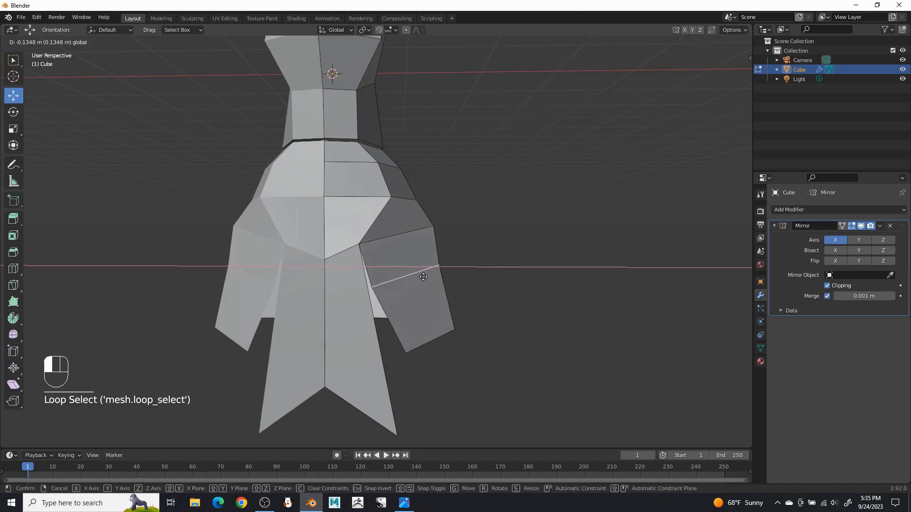
{"action": "left_click", "coordinate": [464, 249]}
{"action": "left_click_drag", "start_coordinate": [464, 250], "coordinate": [458, 247]}
{"action": "left_click", "coordinate": [415, 231], "text": "alt+shift"}
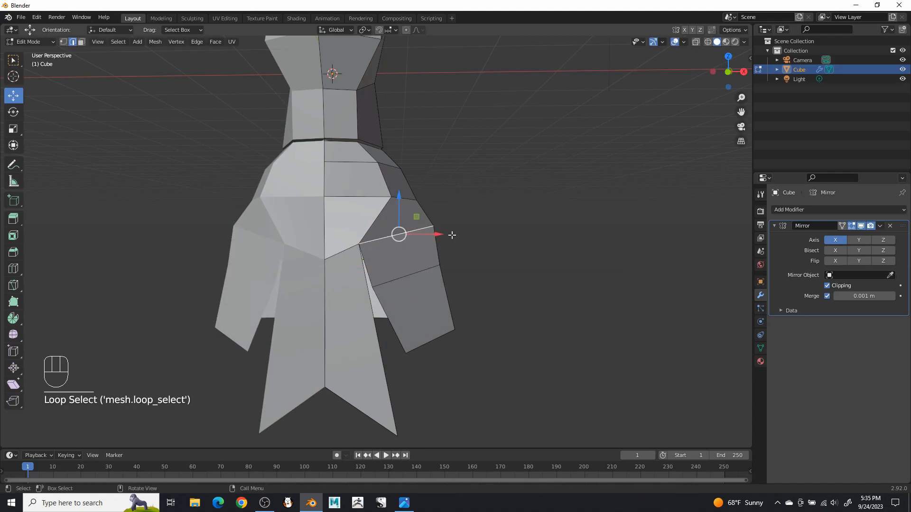
{"action": "key", "text": "g"}
{"action": "key", "text": "x"}
{"action": "left_click", "coordinate": [451, 294]}
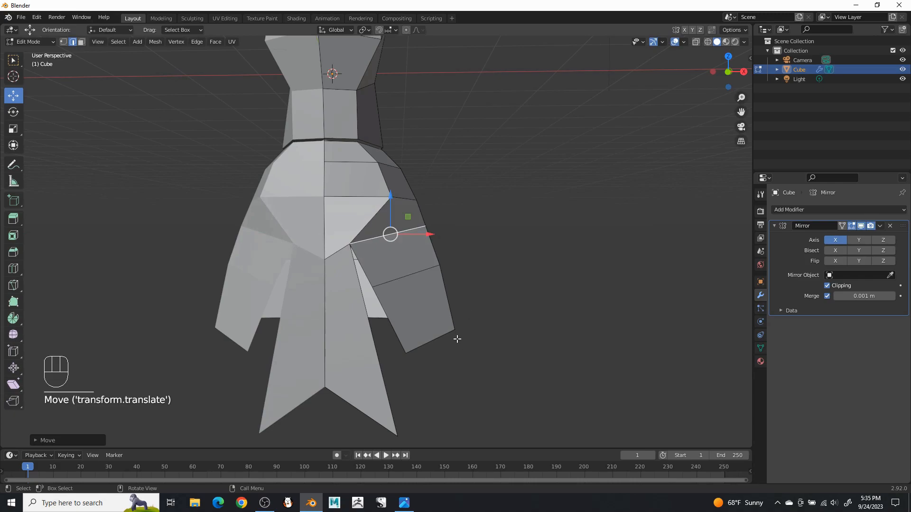
- Select the bottom edges of the side skirt panel and move them inward so the sides hang straighter
{"action": "left_click", "coordinate": [441, 337]}
{"action": "middle_click_drag", "start_coordinate": [504, 319], "coordinate": [407, 293]}
{"action": "left_click", "coordinate": [422, 325], "text": "shift"}
{"action": "middle_click_drag", "start_coordinate": [422, 325], "coordinate": [514, 300]}
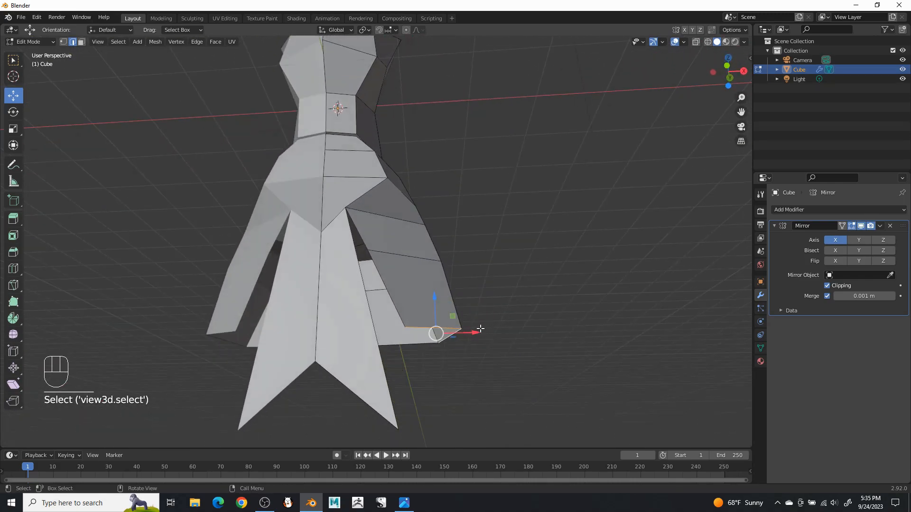
{"action": "key", "text": "g"}
{"action": "left_click", "coordinate": [464, 346]}
{"action": "mouse_move", "coordinate": [463, 346]}
{"action": "middle_mouse_down"}
{"action": "mouse_move", "coordinate": [474, 372]}
{"action": "mouse_move", "coordinate": [472, 341]}
{"action": "middle_mouse_up"}
{"action": "left_click_drag", "start_coordinate": [461, 334], "coordinate": [453, 340]}
{"action": "left_click_drag", "start_coordinate": [466, 266], "coordinate": [476, 284]}
{"action": "left_click", "coordinate": [432, 269], "text": "alt"}
- Pull the upper back vertices and the bottom back centre vertex of the skirt outward along Y
{"action": "middle_click_drag", "start_coordinate": [496, 280], "coordinate": [341, 210]}
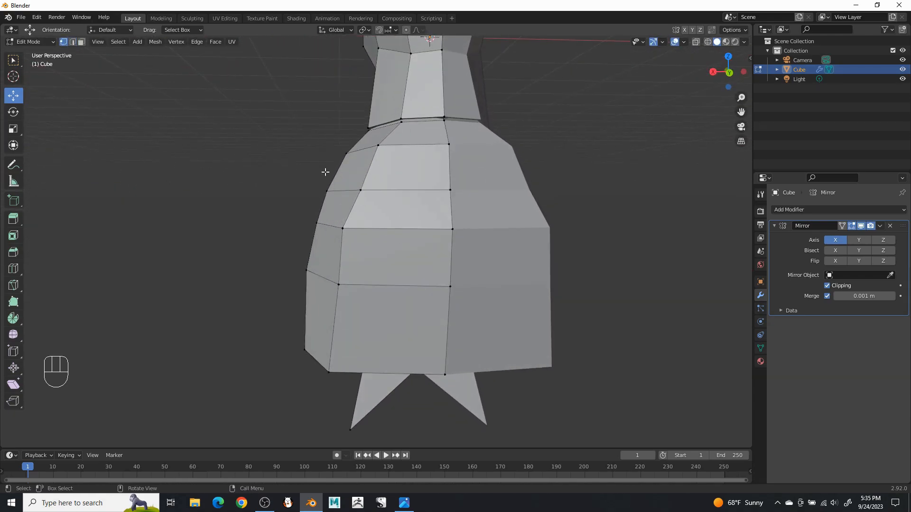
{"action": "left_click_drag", "start_coordinate": [306, 225], "coordinate": [317, 230]}
{"action": "middle_click_drag", "start_coordinate": [316, 230], "coordinate": [410, 236]}
{"action": "left_click_drag", "start_coordinate": [487, 189], "coordinate": [520, 190]}
{"action": "middle_click_drag", "start_coordinate": [534, 183], "coordinate": [549, 175]}
{"action": "middle_click_drag", "start_coordinate": [501, 216], "coordinate": [452, 180], "text": "shift"}
{"action": "left_click", "coordinate": [418, 304]}
{"action": "left_click_drag", "start_coordinate": [457, 306], "coordinate": [465, 311]}
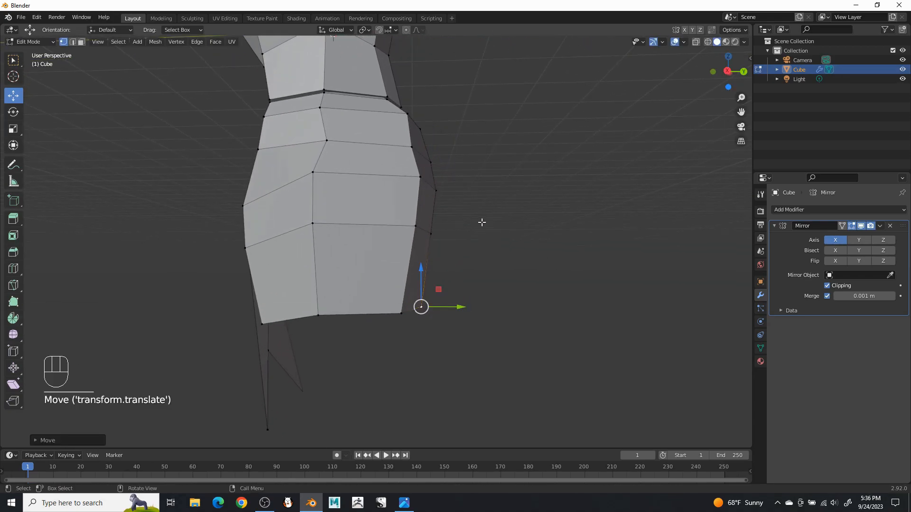
- Nudge the rear corner vertices of the skirt's upper loops slightly inward along Y to smooth the side profile
{"action": "left_click", "coordinate": [420, 177]}
{"action": "left_click_drag", "start_coordinate": [460, 177], "coordinate": [455, 177]}
{"action": "mouse_move", "coordinate": [427, 223]}
{"action": "left_mouse_down"}
{"action": "mouse_move", "coordinate": [416, 229]}
{"action": "mouse_move", "coordinate": [434, 229]}
{"action": "left_mouse_up"}
{"action": "left_click", "coordinate": [415, 226]}
{"action": "left_click", "coordinate": [489, 211]}
{"action": "middle_click_drag", "start_coordinate": [488, 211], "coordinate": [451, 175]}
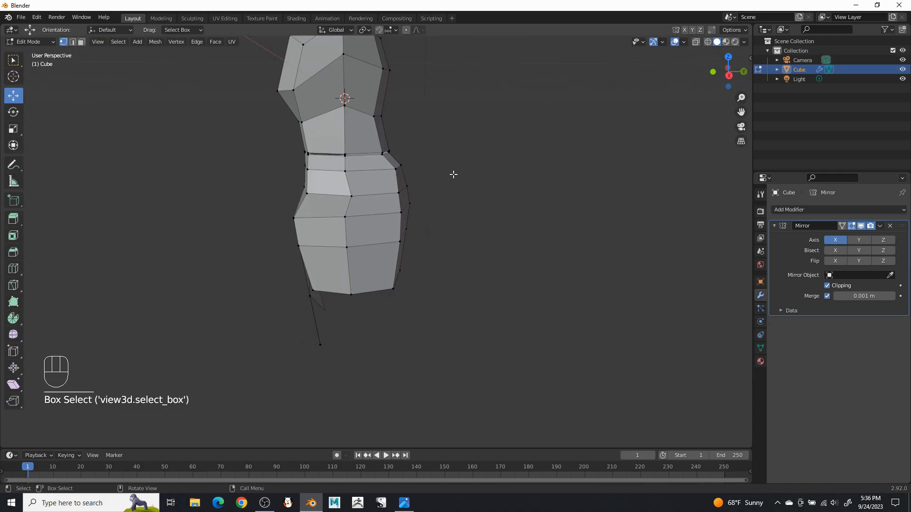
{"action": "left_click_drag", "start_coordinate": [378, 192], "coordinate": [370, 193]}
- Pull the side panel's front middle vertex outward along X, check the concept image, and nudge the front bottom vertex outward
{"action": "middle_click_drag", "start_coordinate": [484, 220], "coordinate": [494, 197]}
{"action": "scroll", "coordinate": [425, 211], "scroll_direction": "up", "scroll_amount": 4}
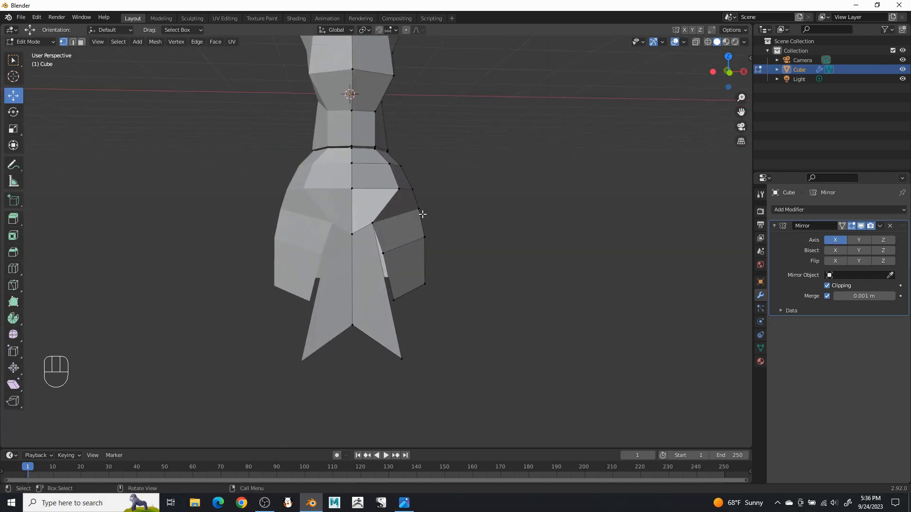
{"action": "middle_click_drag", "start_coordinate": [404, 212], "coordinate": [404, 209]}
{"action": "left_click_drag", "start_coordinate": [419, 251], "coordinate": [435, 244]}
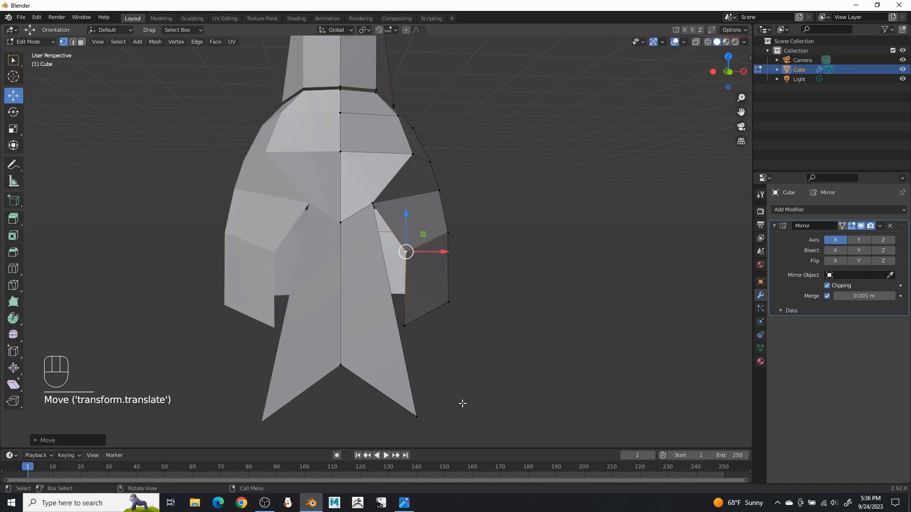
{"action": "left_click", "coordinate": [404, 503]}
{"action": "left_click", "coordinate": [419, 4]}
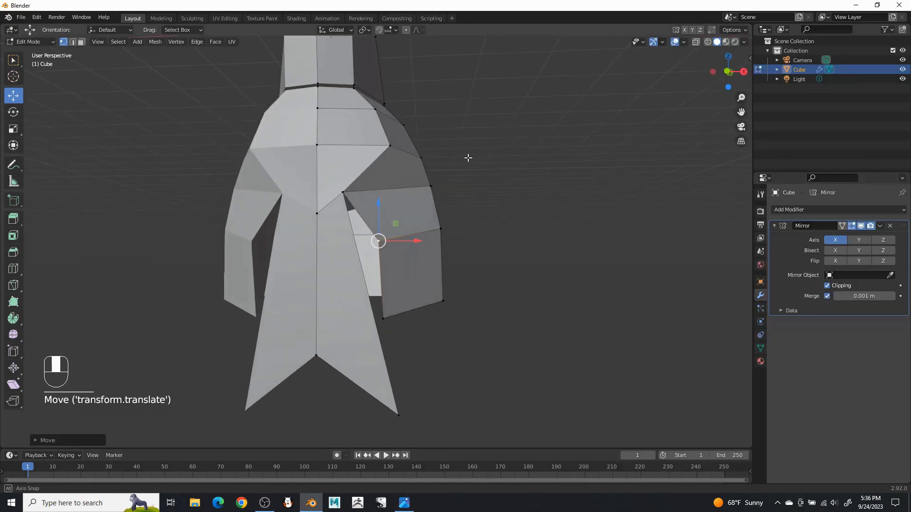
{"action": "left_click", "coordinate": [390, 322]}
{"action": "mouse_move", "coordinate": [430, 324]}
{"action": "left_mouse_down"}
{"action": "mouse_move", "coordinate": [454, 315]}
{"action": "mouse_move", "coordinate": [434, 316]}
{"action": "left_mouse_up"}
- Lower the skirt's bottom side corner into a point and raise the bottom back centre vertex along Z
{"action": "middle_click_drag", "start_coordinate": [435, 317], "coordinate": [275, 311]}
{"action": "left_click_drag", "start_coordinate": [326, 276], "coordinate": [327, 346]}
{"action": "middle_click_drag", "start_coordinate": [328, 346], "coordinate": [391, 268]}
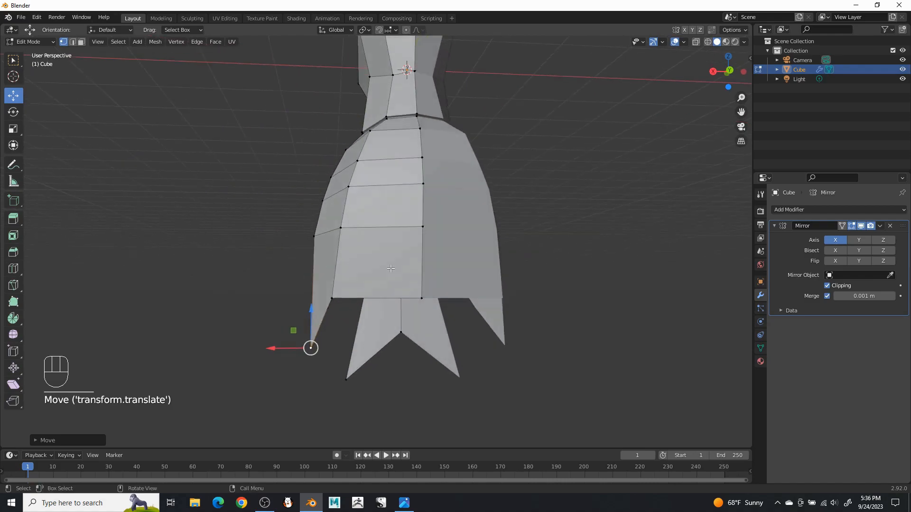
{"action": "left_click", "coordinate": [430, 287]}
{"action": "left_click_drag", "start_coordinate": [422, 259], "coordinate": [354, 290]}
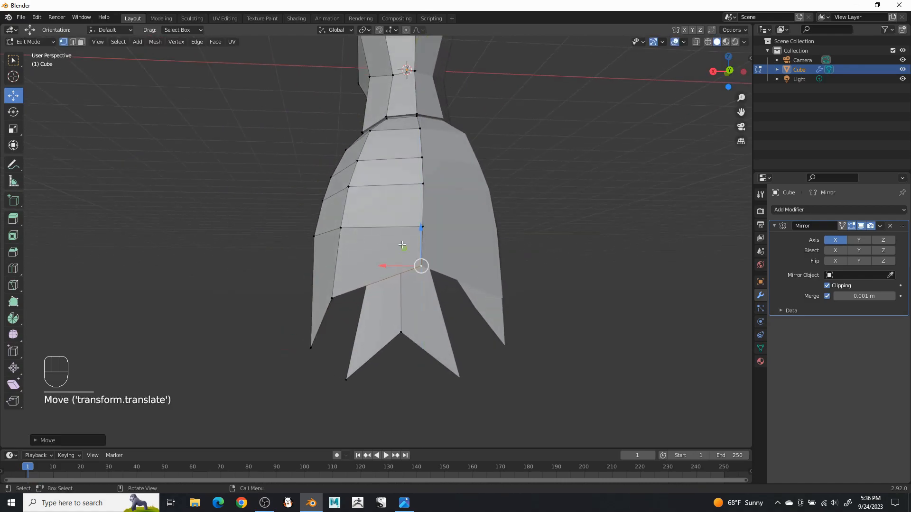
- Lower the back corner vertex on the skirt side panel's bottom edge along Z
{"action": "middle_click_drag", "start_coordinate": [353, 290], "coordinate": [360, 291]}
{"action": "left_click", "coordinate": [342, 294]}
{"action": "left_click_drag", "start_coordinate": [342, 264], "coordinate": [346, 289]}
{"action": "middle_click_drag", "start_coordinate": [345, 290], "coordinate": [494, 201]}
{"action": "middle_click_drag", "start_coordinate": [491, 214], "coordinate": [486, 236], "text": "shift"}
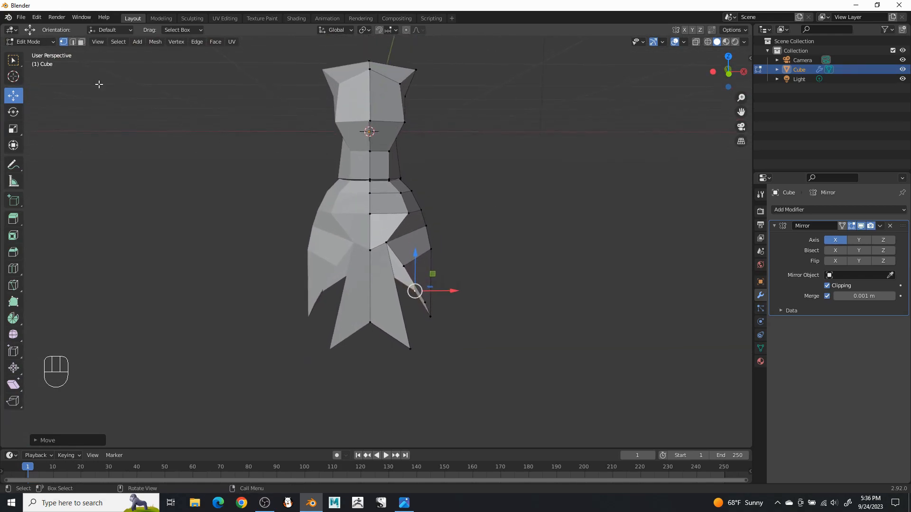
- Save the scene as Ceruledge.blend in the PS1 Gijinka Ceruledge Tutorial folder on the desktop
{"action": "left_click", "coordinate": [21, 17]}
{"action": "left_click", "coordinate": [44, 80]}
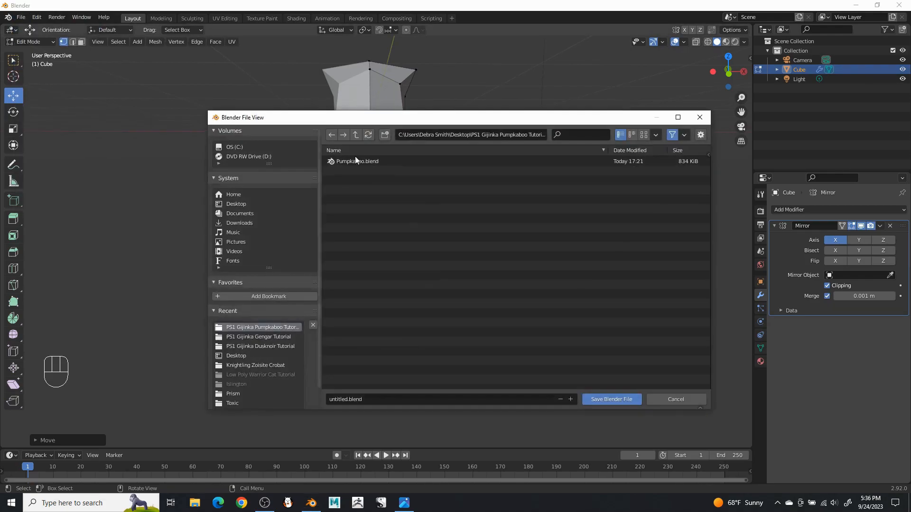
{"action": "left_click", "coordinate": [236, 204]}
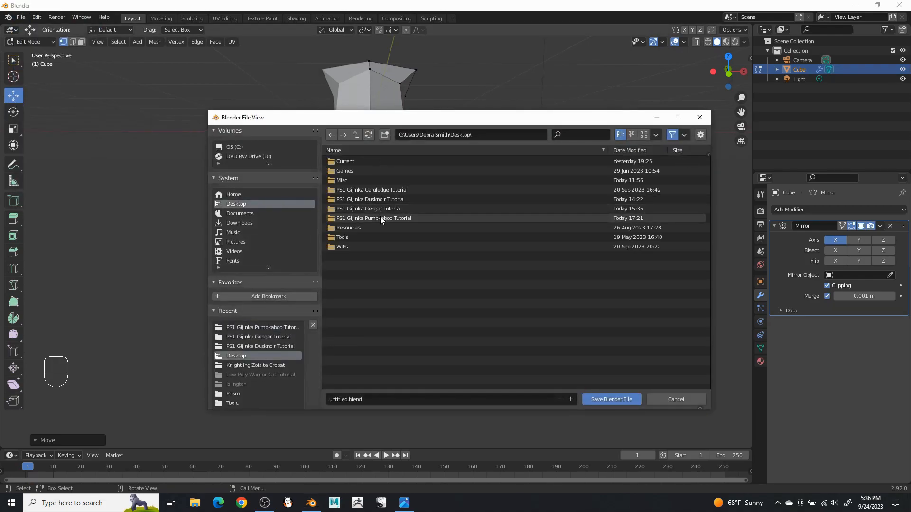
{"action": "double_click", "coordinate": [387, 191]}
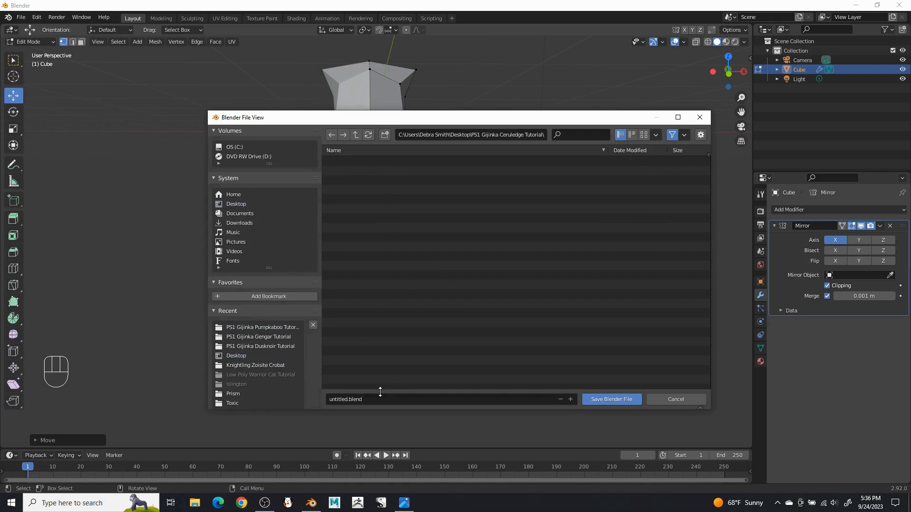
{"action": "left_click", "coordinate": [379, 398]}
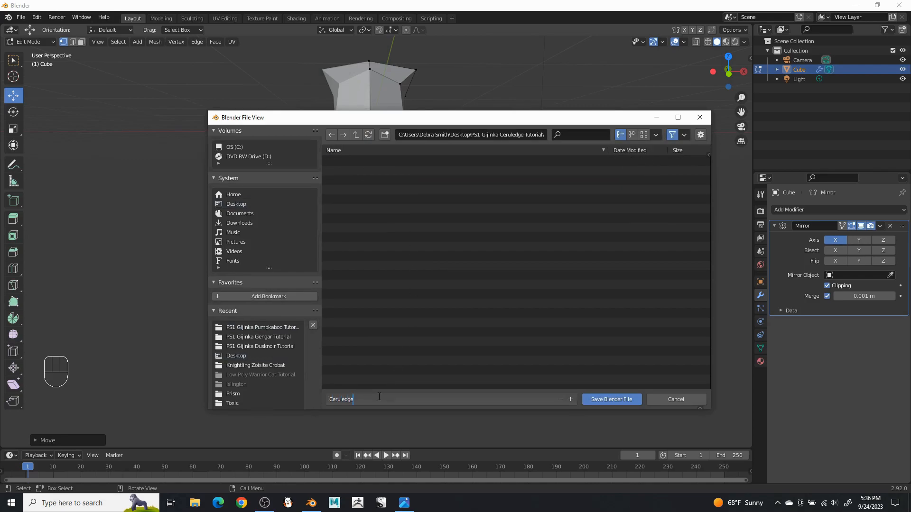
{"action": "type", "text": "Ceruledge"}
{"action": "key", "text": "Return"}
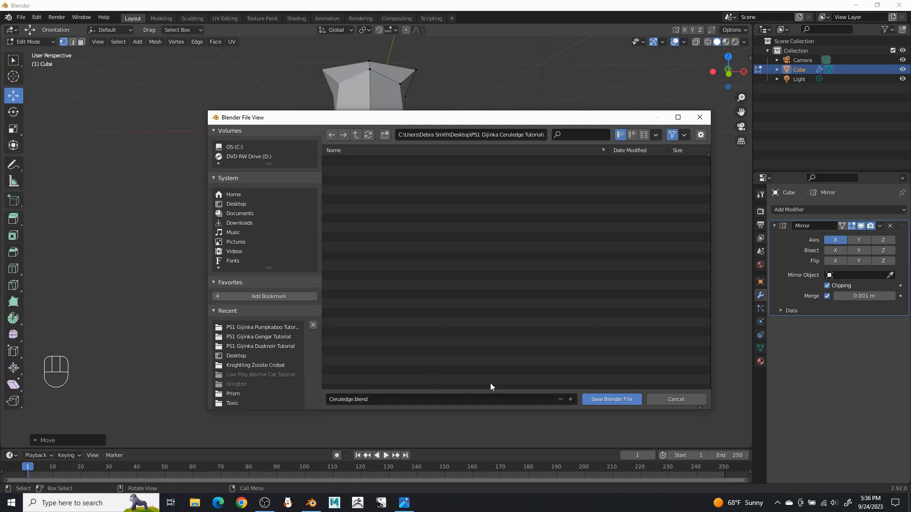
{"action": "left_click", "coordinate": [602, 400]}
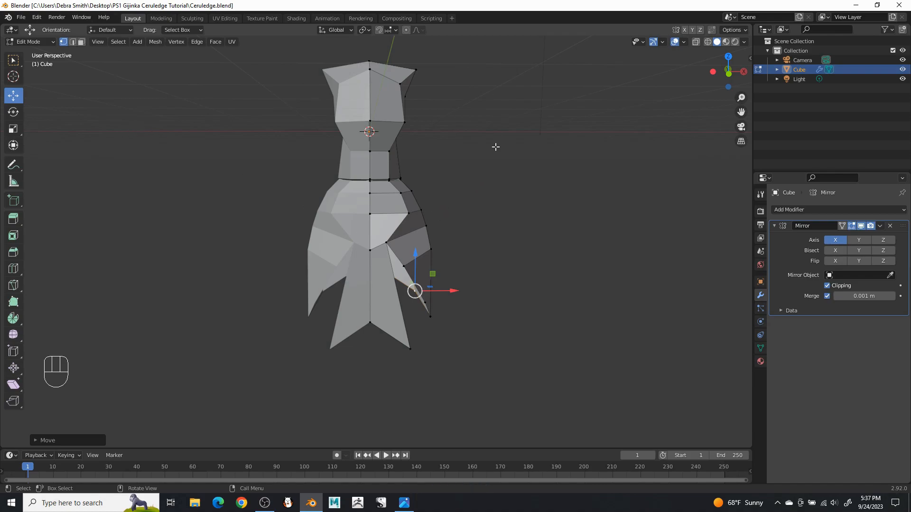
- Add a 6-vertex cylinder to the mesh and move it about 2.98 m along X, beside the torso
{"action": "middle_click_drag", "start_coordinate": [500, 146], "coordinate": [451, 168]}
{"action": "left_click", "coordinate": [138, 43]}
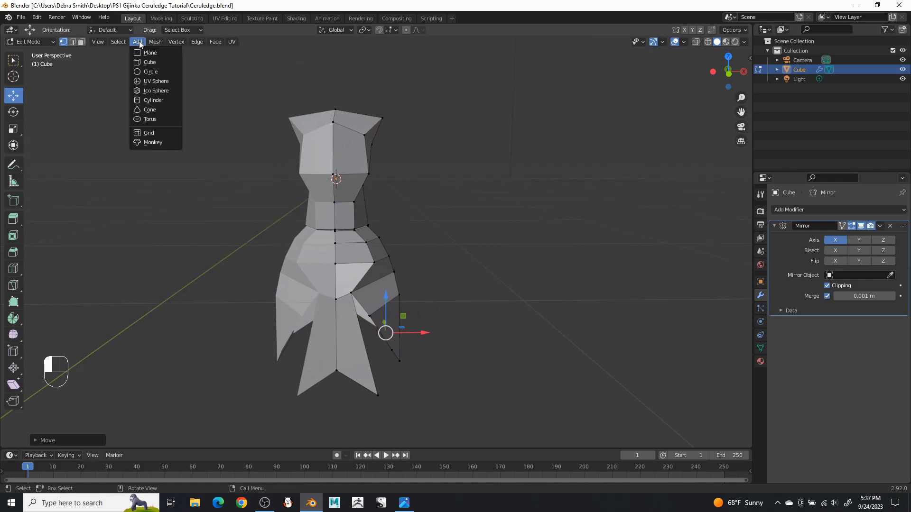
{"action": "left_click", "coordinate": [154, 98]}
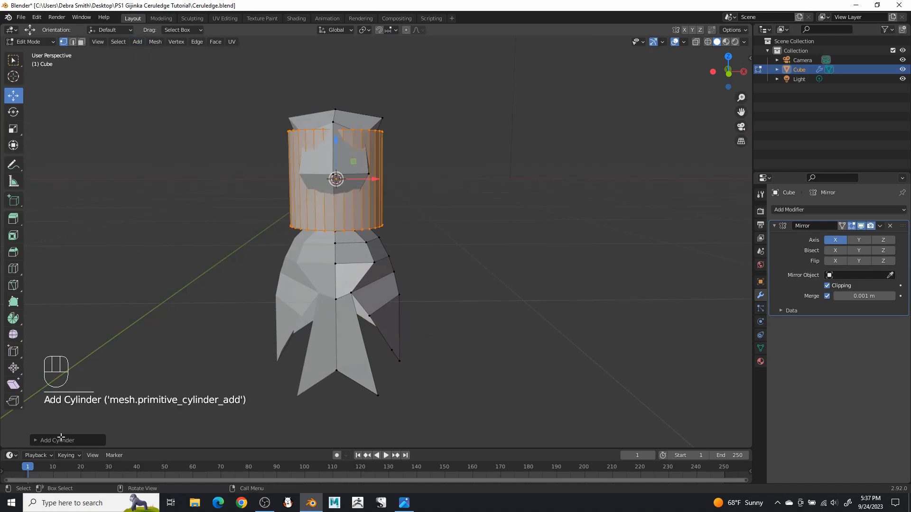
{"action": "left_click", "coordinate": [32, 440]}
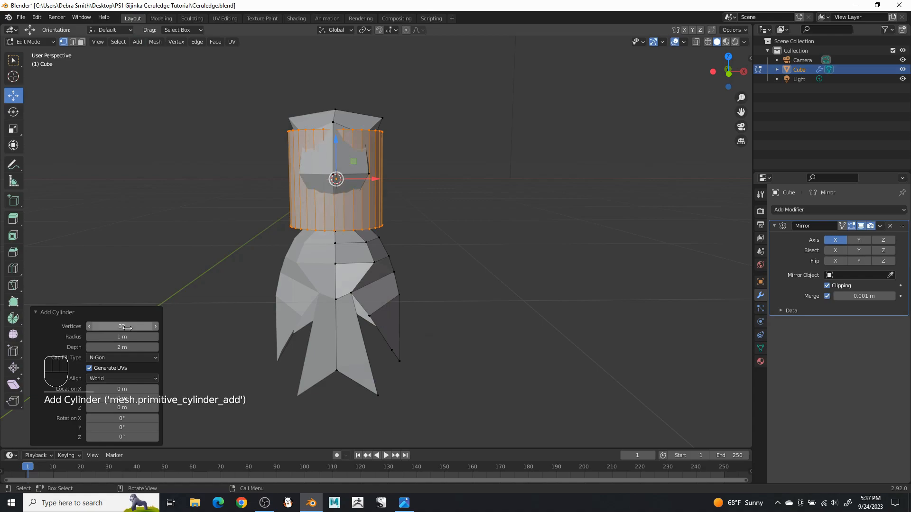
{"action": "left_click", "coordinate": [127, 327]}
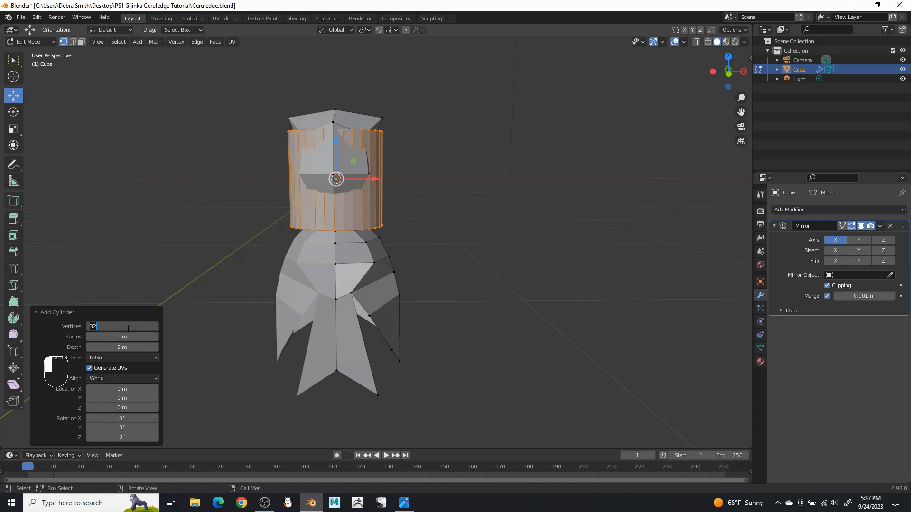
{"action": "type", "text": "6"}
{"action": "key", "text": "Return"}
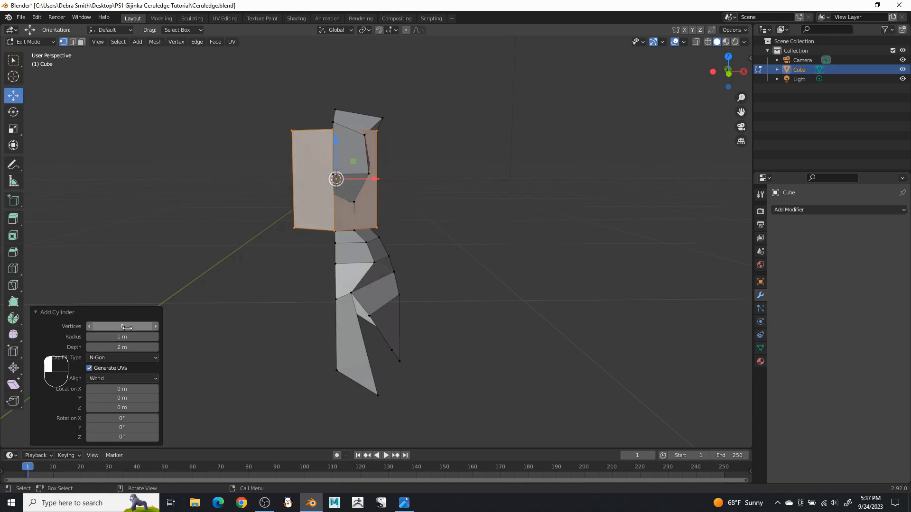
{"action": "key", "text": "g"}
{"action": "key", "text": "x"}
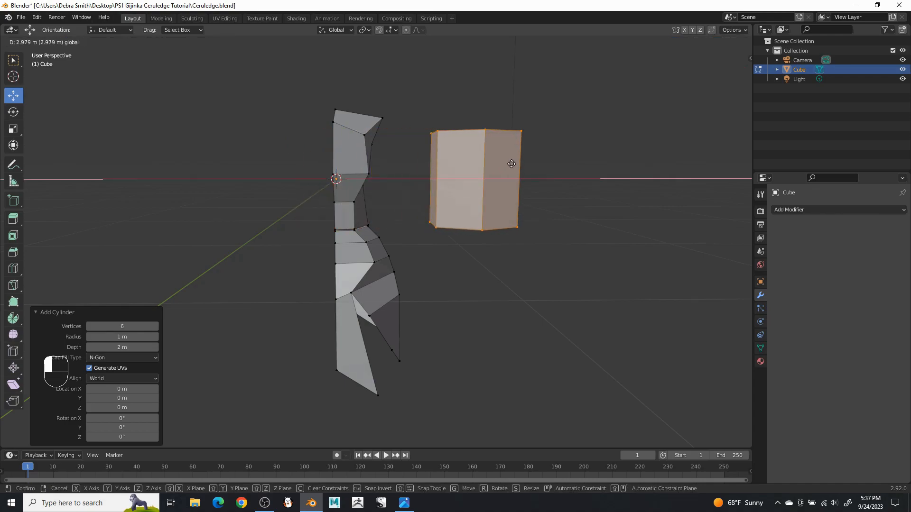
{"action": "left_click", "coordinate": [512, 164]}
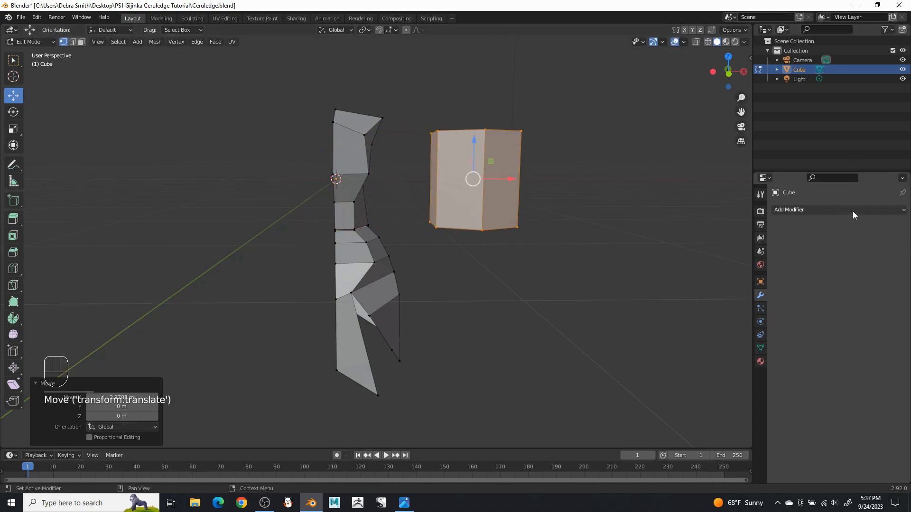
- Add a Mirror modifier on the X axis to the mesh
{"action": "left_click", "coordinate": [836, 209]}
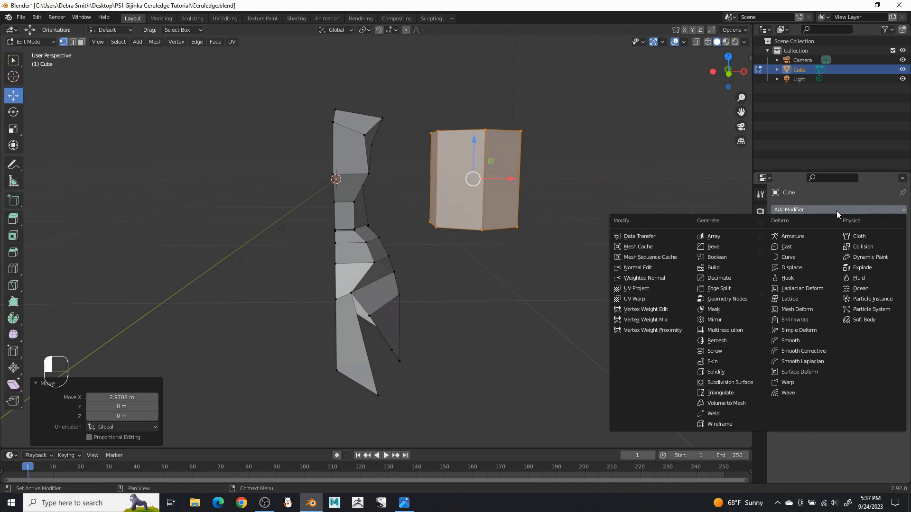
{"action": "left_click", "coordinate": [731, 320]}
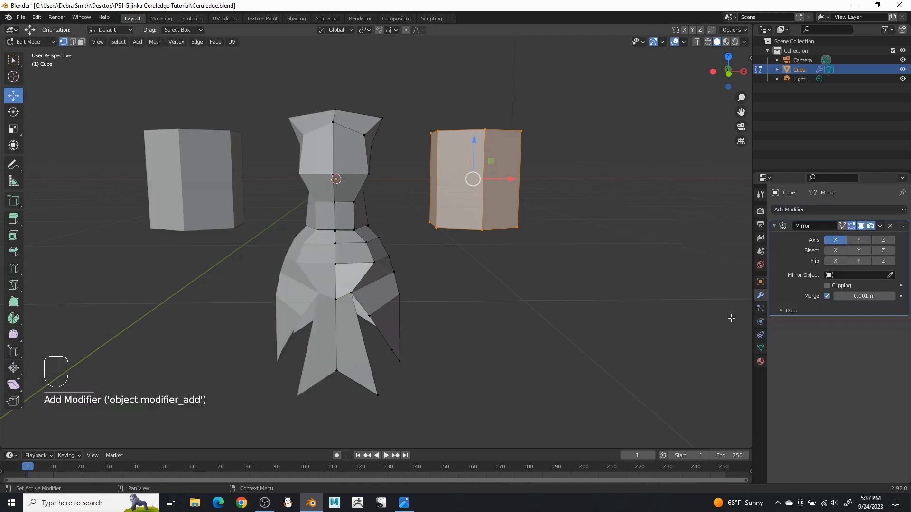
{"action": "left_click", "coordinate": [844, 287]}
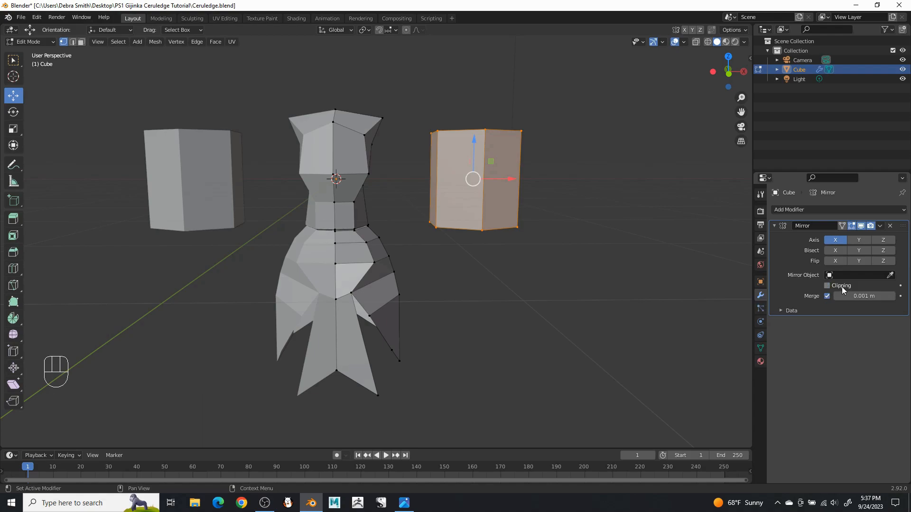
- Poke the cylinder's top and bottom faces to give each cap a centre vertex
{"action": "middle_click_drag", "start_coordinate": [491, 209], "coordinate": [405, 203]}
{"action": "middle_click_drag", "start_coordinate": [487, 207], "coordinate": [514, 226]}
{"action": "left_click", "coordinate": [83, 41]}
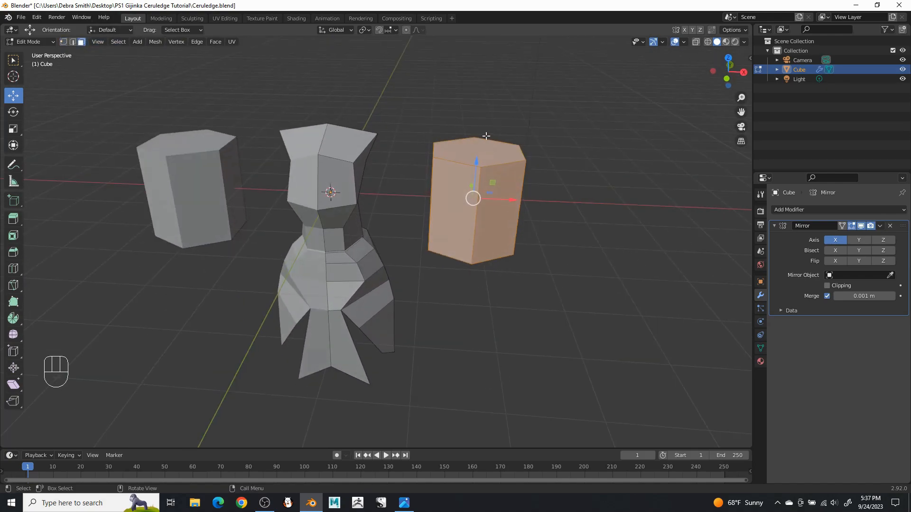
{"action": "left_click_drag", "start_coordinate": [487, 137], "coordinate": [485, 157]}
{"action": "middle_click_drag", "start_coordinate": [486, 184], "coordinate": [469, 205]}
{"action": "left_click", "coordinate": [470, 211], "text": "shift"}
{"action": "right_click", "coordinate": [472, 214]}
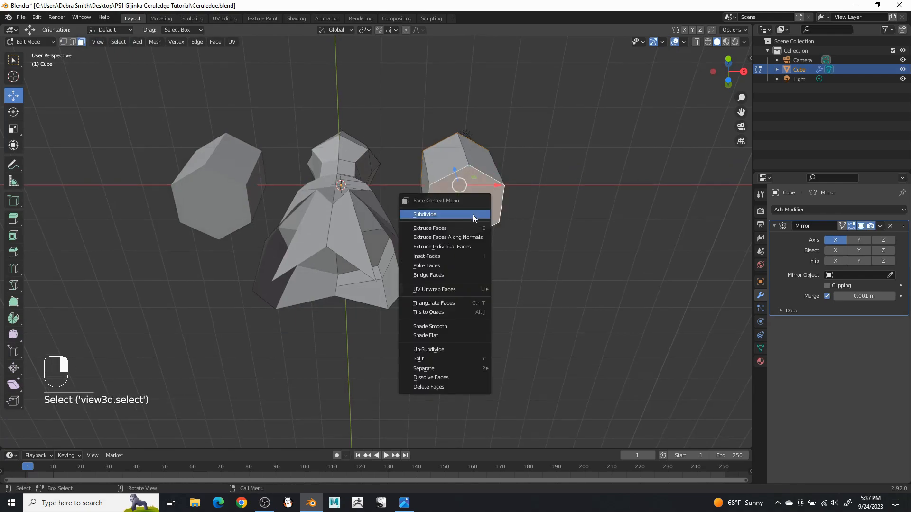
{"action": "left_click", "coordinate": [438, 266]}
{"action": "middle_click_drag", "start_coordinate": [492, 272], "coordinate": [517, 290]}
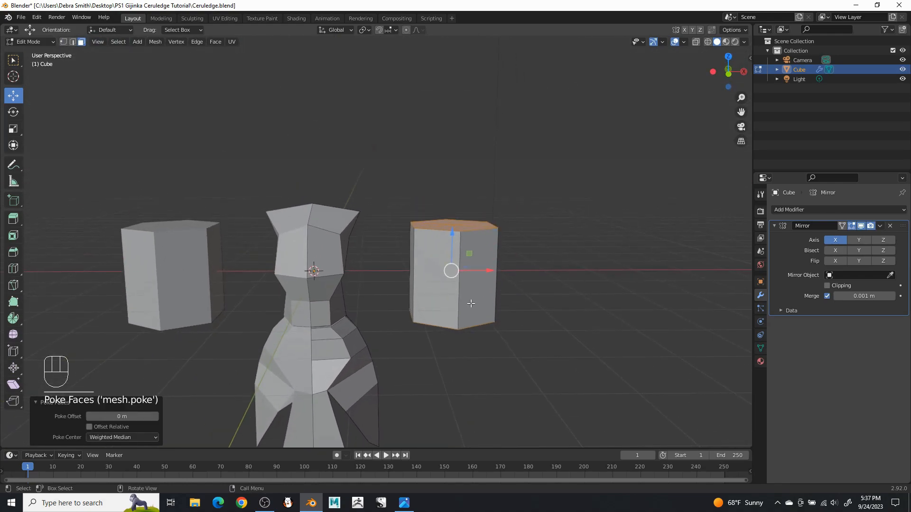
{"action": "left_click_drag", "start_coordinate": [554, 300], "coordinate": [549, 297]}
- Check the limbs in the concept image and duplicate the cylinder, placing the copy about 4.2 m lower along Z
{"action": "middle_click_drag", "start_coordinate": [535, 288], "coordinate": [555, 276]}
{"action": "middle_click_drag", "start_coordinate": [498, 259], "coordinate": [512, 248]}
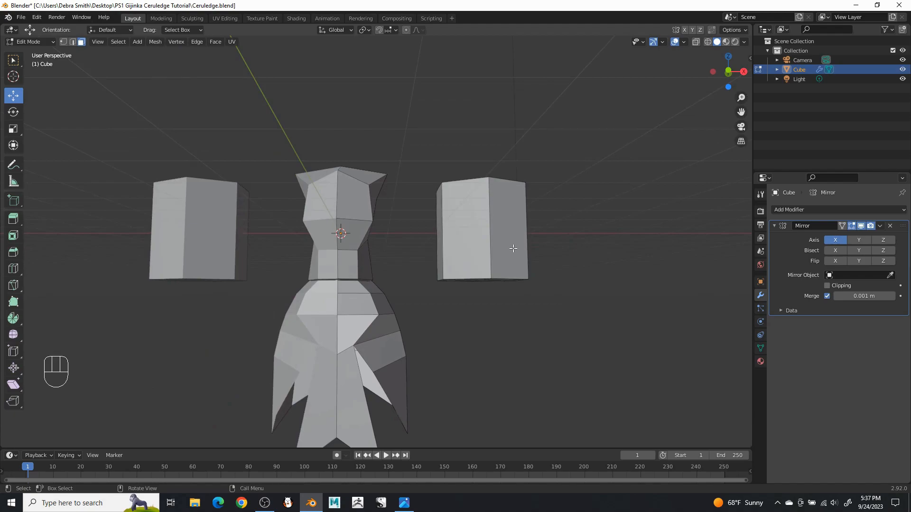
{"action": "middle_click_drag", "start_coordinate": [502, 252], "coordinate": [495, 223]}
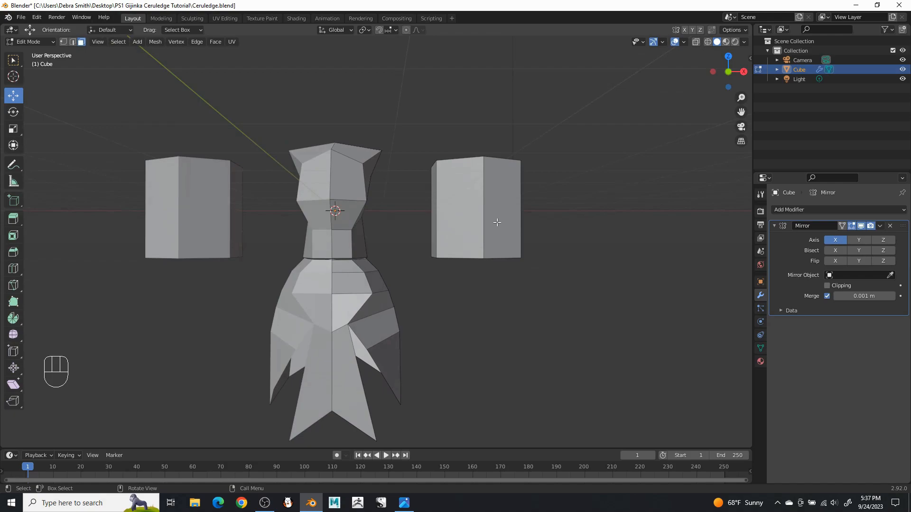
{"action": "left_click", "coordinate": [405, 502]}
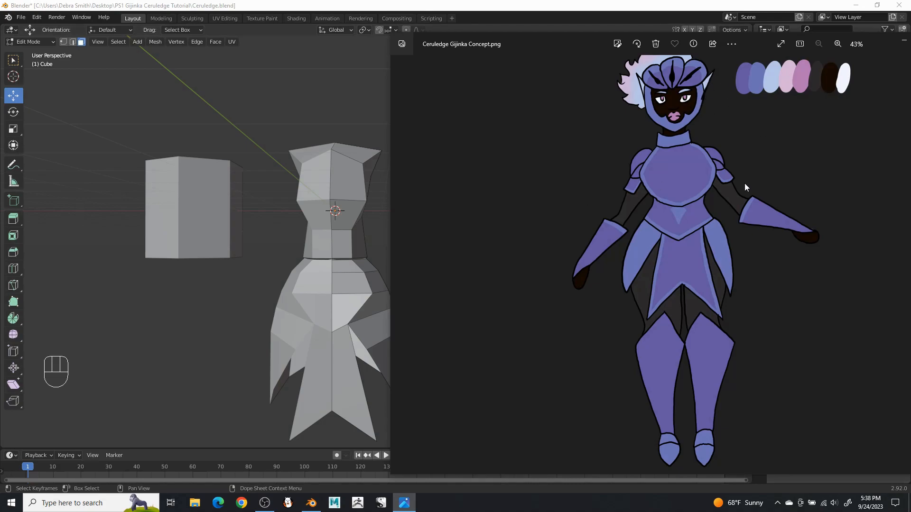
{"action": "left_click", "coordinate": [573, 4]}
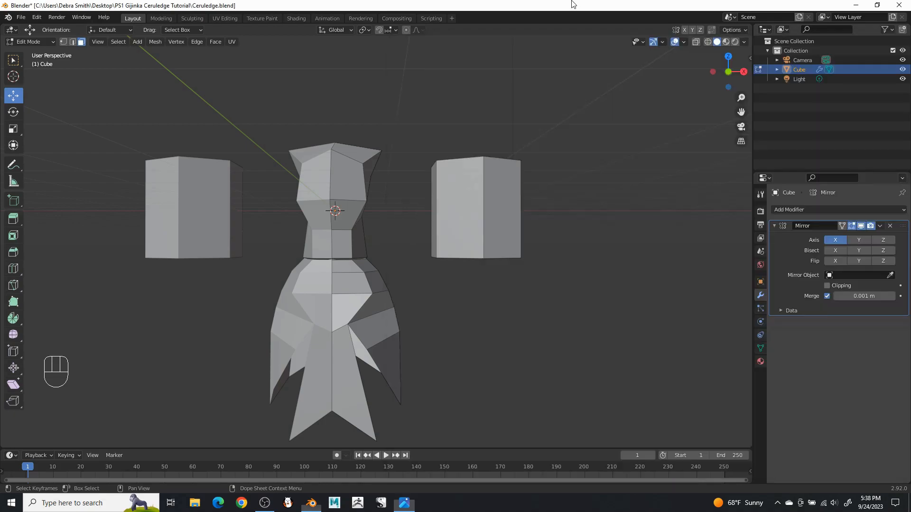
{"action": "middle_click_drag", "start_coordinate": [546, 270], "coordinate": [539, 232]}
{"action": "key", "text": "l"}
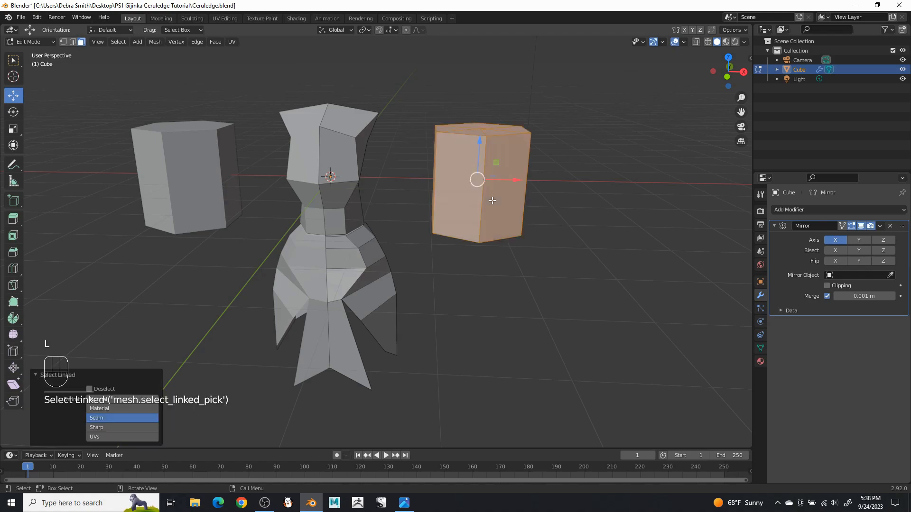
{"action": "key", "text": "shift+d"}
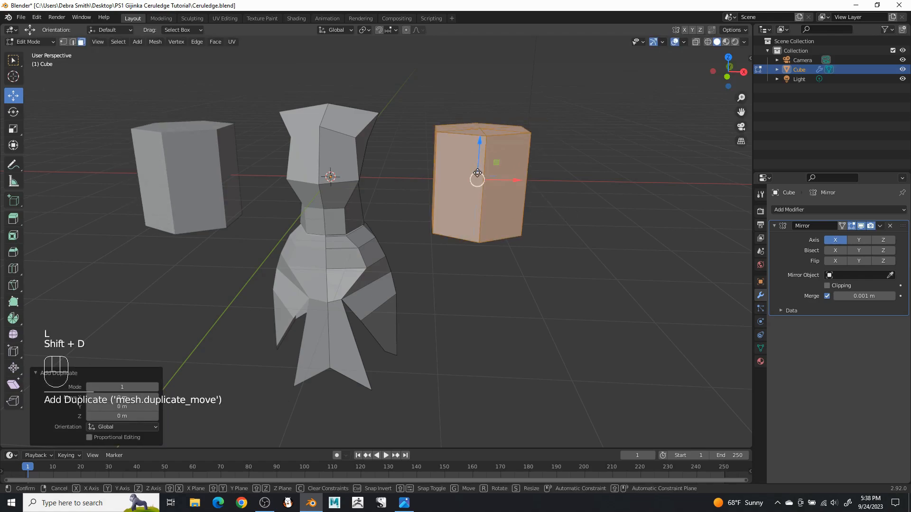
{"action": "left_click", "coordinate": [468, 302], "text": "shift"}
{"action": "middle_click_drag", "start_coordinate": [468, 302], "coordinate": [439, 217], "text": "shift"}
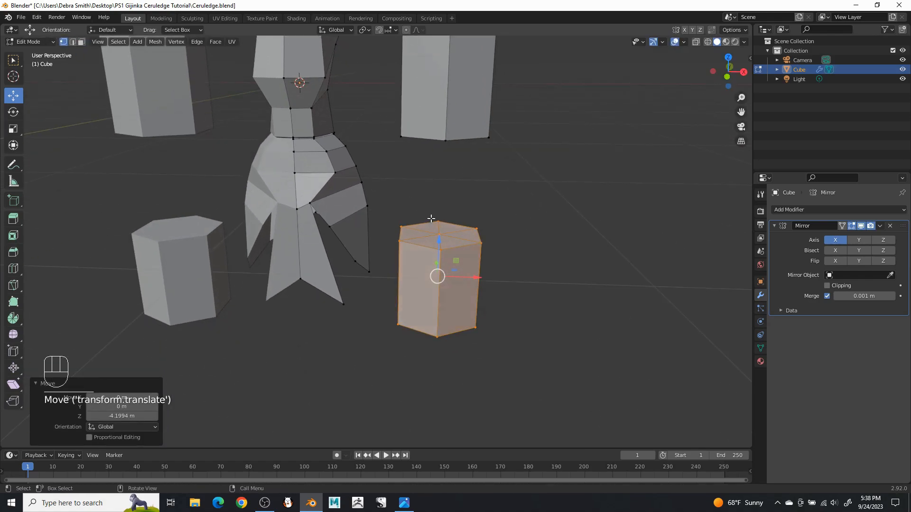
- Scale the lower cylinder's top and bottom centre vertices apart by about 1.74 to form pointed ends
{"action": "left_click", "coordinate": [438, 235]}
{"action": "middle_click_drag", "start_coordinate": [472, 335], "coordinate": [473, 272]}
{"action": "left_click", "coordinate": [445, 280], "text": "shift"}
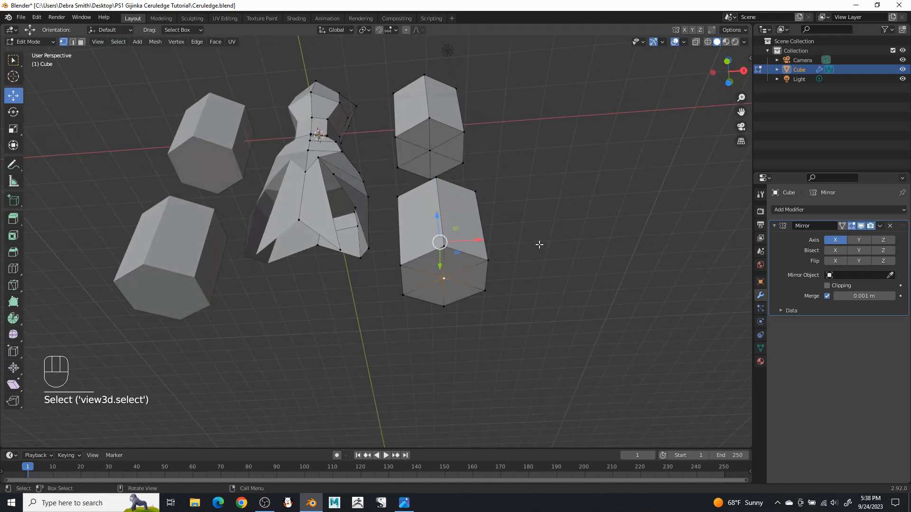
{"action": "key", "text": "s"}
{"action": "left_click", "coordinate": [586, 154]}
{"action": "middle_click_drag", "start_coordinate": [586, 155], "coordinate": [496, 269]}
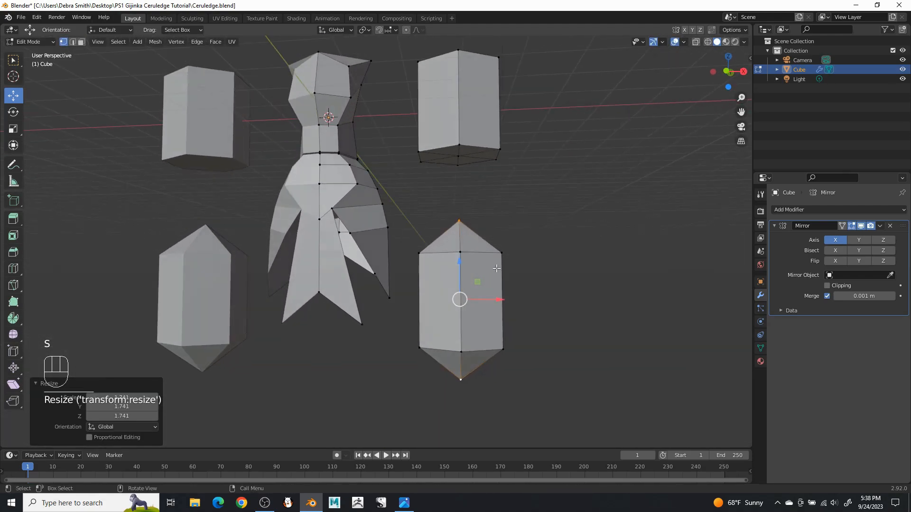
- Stretch the whole lower cylinder along Z by about 1.415
{"action": "left_click", "coordinate": [14, 129]}
{"action": "key", "text": "l"}
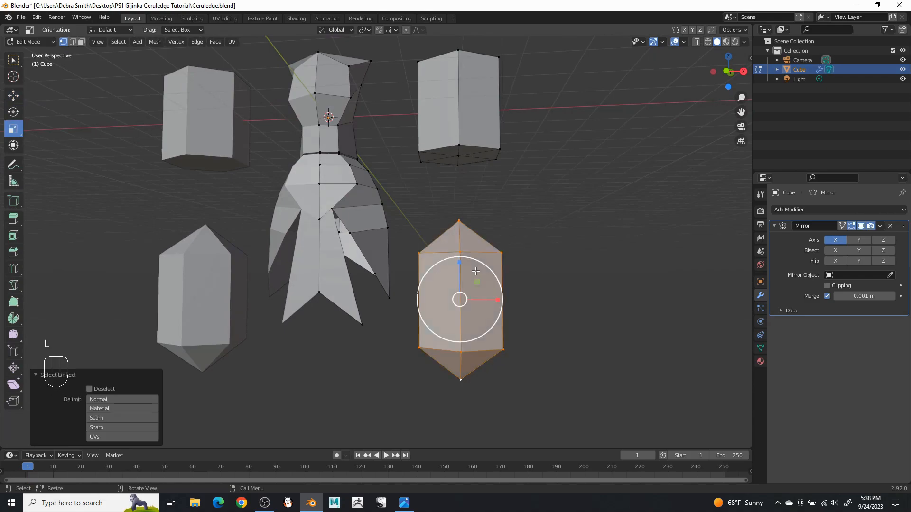
{"action": "left_click_drag", "start_coordinate": [459, 261], "coordinate": [454, 210]}
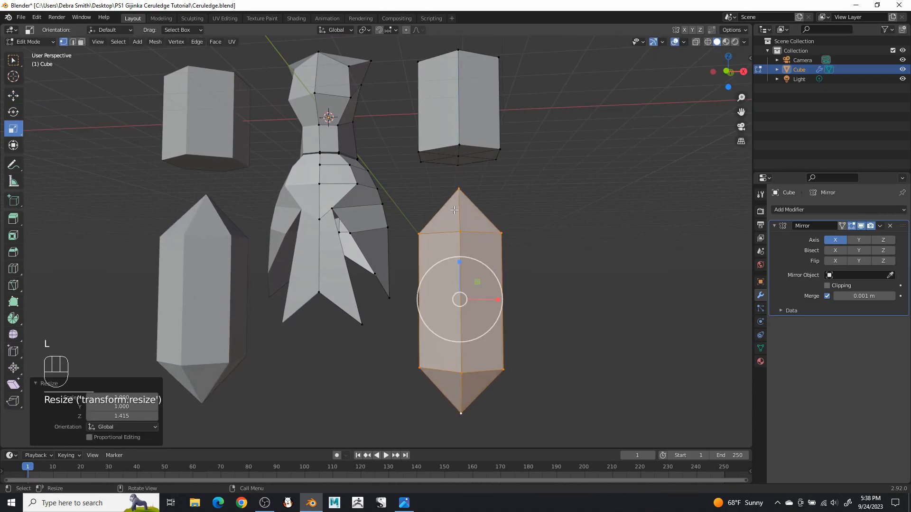
- Scale the two tip vertices of the lower cylinder inward to about 0.844
{"action": "left_click", "coordinate": [458, 189]}
{"action": "left_click", "coordinate": [461, 413], "text": "shift"}
{"action": "key", "text": "s"}
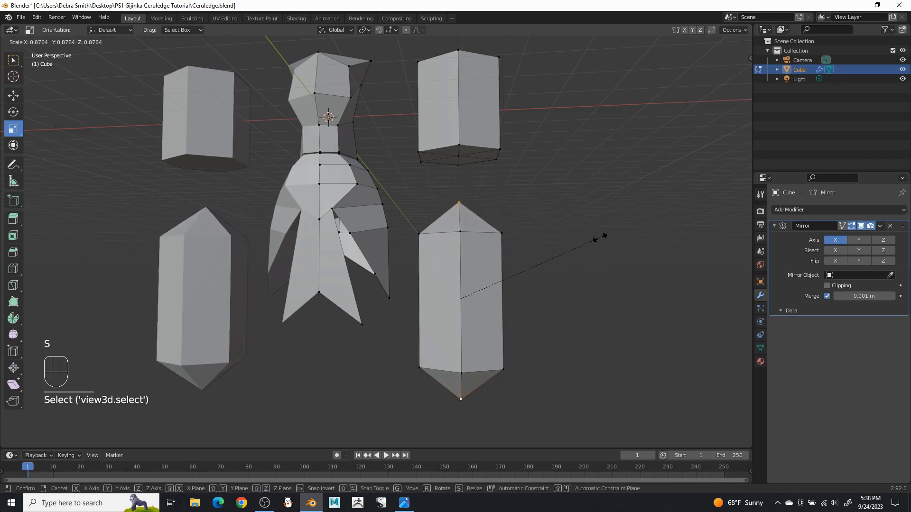
{"action": "left_click", "coordinate": [594, 243]}
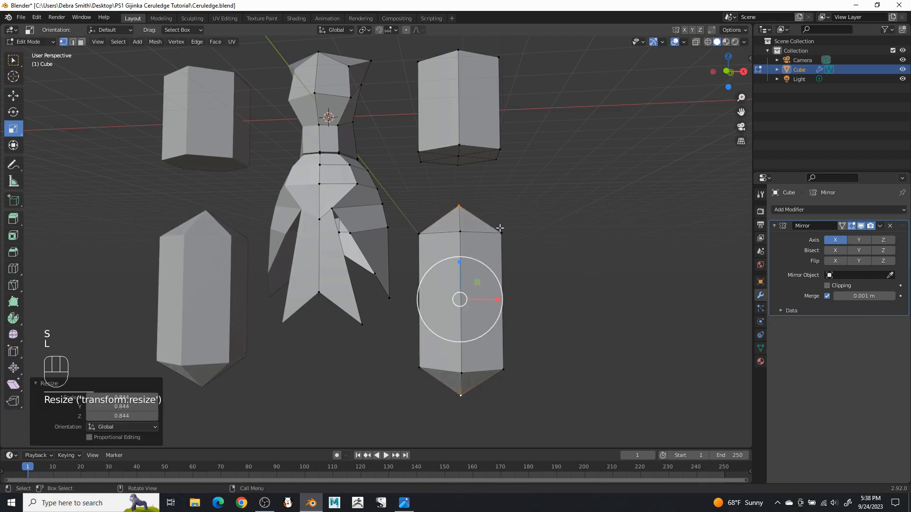
- Scale the whole lower cylinder down uniformly to about 0.78
{"action": "key", "text": "l"}
{"action": "key", "text": "l"}
{"action": "key", "text": "s"}
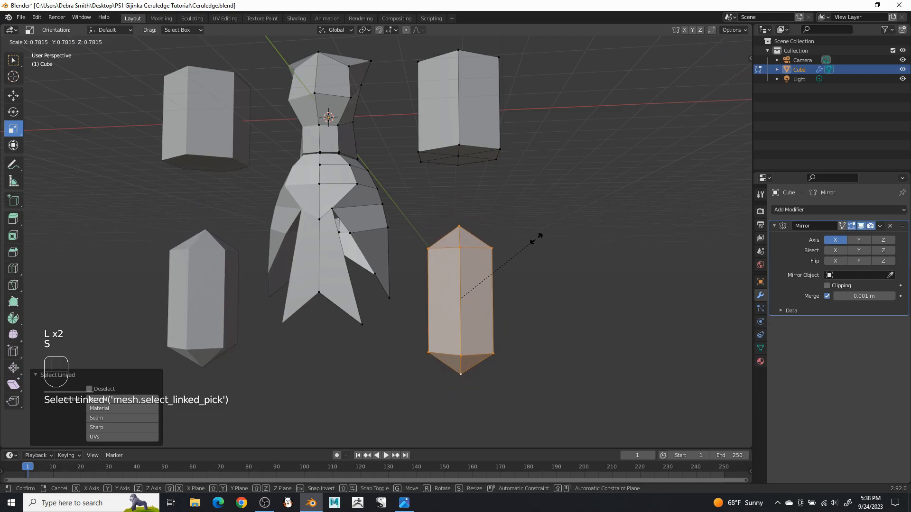
{"action": "left_click", "coordinate": [541, 242]}
{"action": "middle_click_drag", "start_coordinate": [541, 242], "coordinate": [552, 247]}
- Move the lower cylinder along X toward the centre so it sits under the skirt as a leg
{"action": "left_click", "coordinate": [15, 95]}
{"action": "left_click_drag", "start_coordinate": [502, 300], "coordinate": [401, 300]}
{"action": "middle_click_drag", "start_coordinate": [404, 301], "coordinate": [471, 213], "text": "shift"}
{"action": "scroll", "coordinate": [468, 266], "scroll_direction": "up", "scroll_amount": 3}
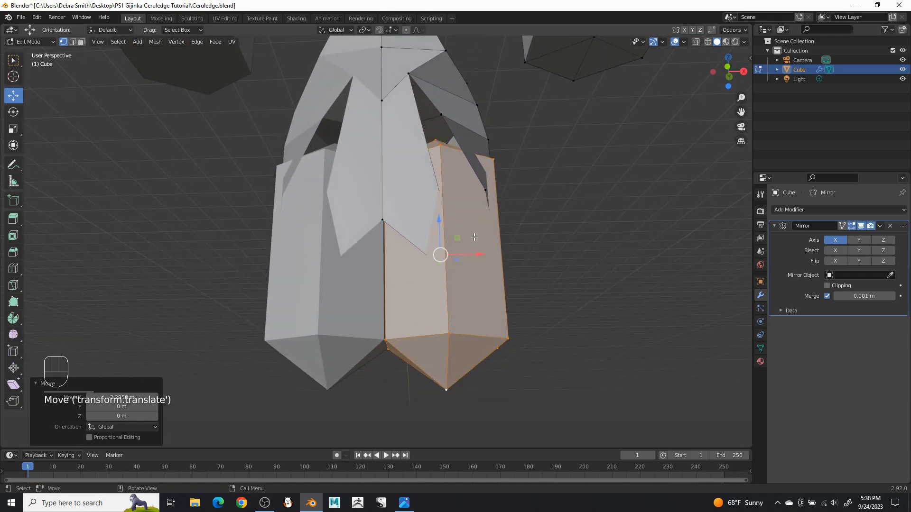
- Resize the whole leg cylinder and raise it about 1.21 m along Z into the skirt
{"action": "scroll", "coordinate": [471, 213], "scroll_direction": "up", "scroll_amount": 1}
{"action": "left_click_drag", "start_coordinate": [488, 257], "coordinate": [499, 255]}
{"action": "middle_click_drag", "start_coordinate": [502, 250], "coordinate": [590, 250]}
{"action": "key", "text": "s"}
{"action": "left_click", "coordinate": [531, 276]}
{"action": "left_click_drag", "start_coordinate": [503, 288], "coordinate": [490, 289]}
{"action": "left_click_drag", "start_coordinate": [452, 250], "coordinate": [446, 130]}
{"action": "scroll", "coordinate": [472, 258], "scroll_direction": "down", "scroll_amount": 4}
{"action": "middle_click_drag", "start_coordinate": [476, 216], "coordinate": [444, 282]}
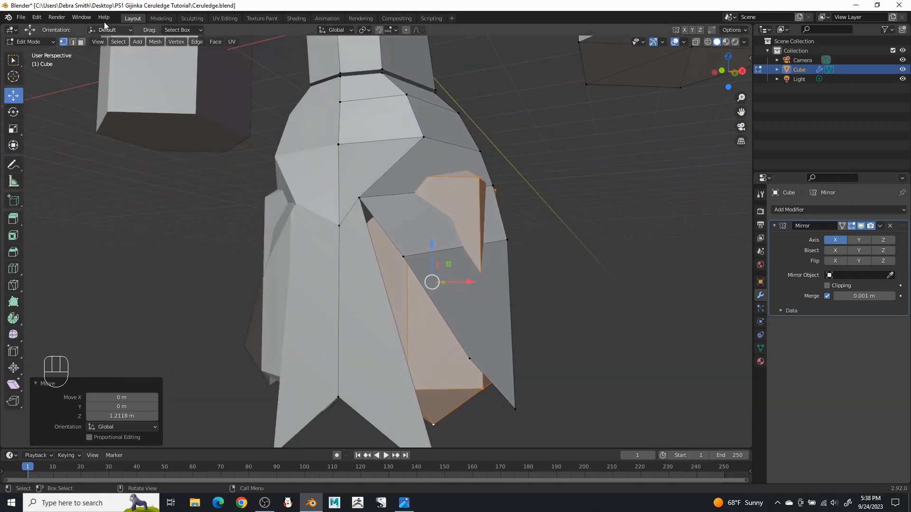
- Select the long lower skirt panel faces around the leg and hide them to expose the leg tops
{"action": "left_click", "coordinate": [82, 42]}
{"action": "left_click", "coordinate": [373, 317]}
{"action": "left_click", "coordinate": [431, 225], "text": "shift"}
{"action": "left_click", "coordinate": [461, 304], "text": "shift"}
{"action": "middle_click_drag", "start_coordinate": [461, 305], "coordinate": [323, 259]}
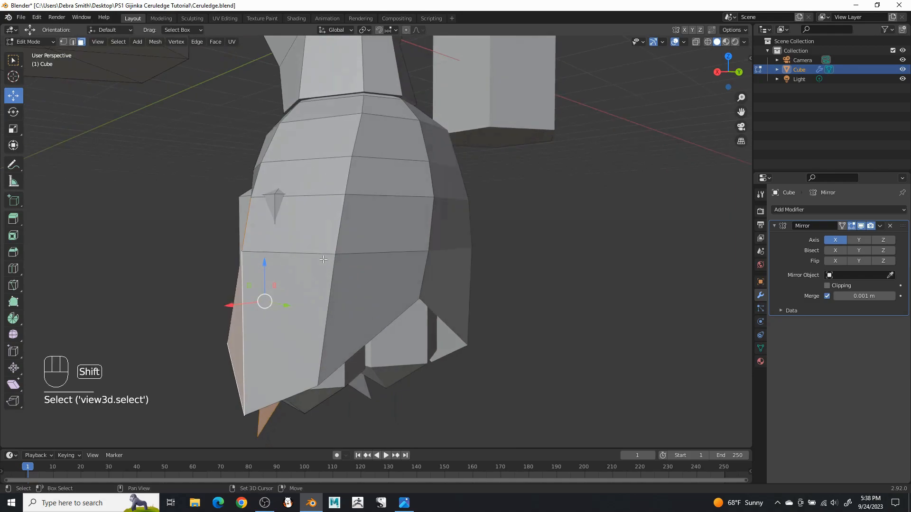
{"action": "left_click", "coordinate": [317, 304], "text": "shift"}
{"action": "left_click", "coordinate": [470, 243], "text": "shift"}
{"action": "middle_click_drag", "start_coordinate": [470, 244], "coordinate": [506, 256]}
{"action": "key", "text": "h"}
{"action": "left_click_drag", "start_coordinate": [507, 256], "coordinate": [438, 238]}
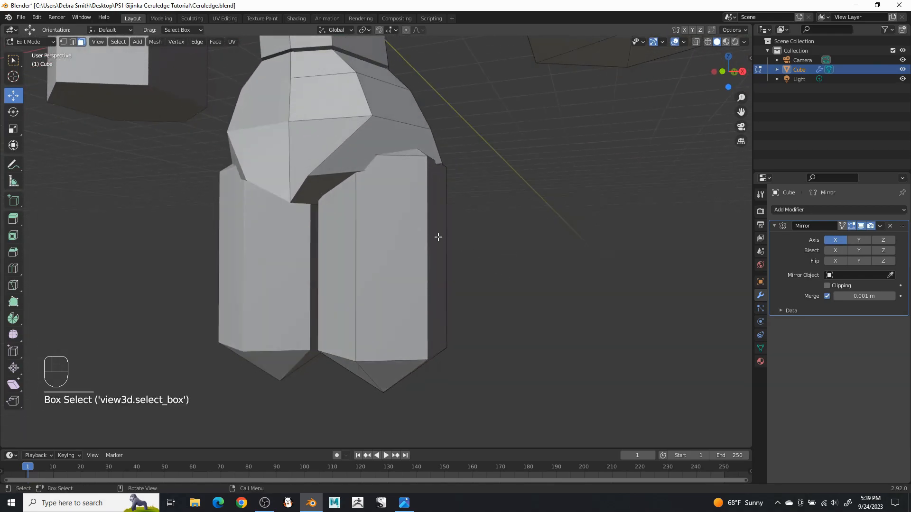
- Move the whole leg backward along Y and down about 0.08 m along Z beneath the hips
{"action": "key", "text": "l"}
{"action": "middle_click_drag", "start_coordinate": [406, 234], "coordinate": [383, 215]}
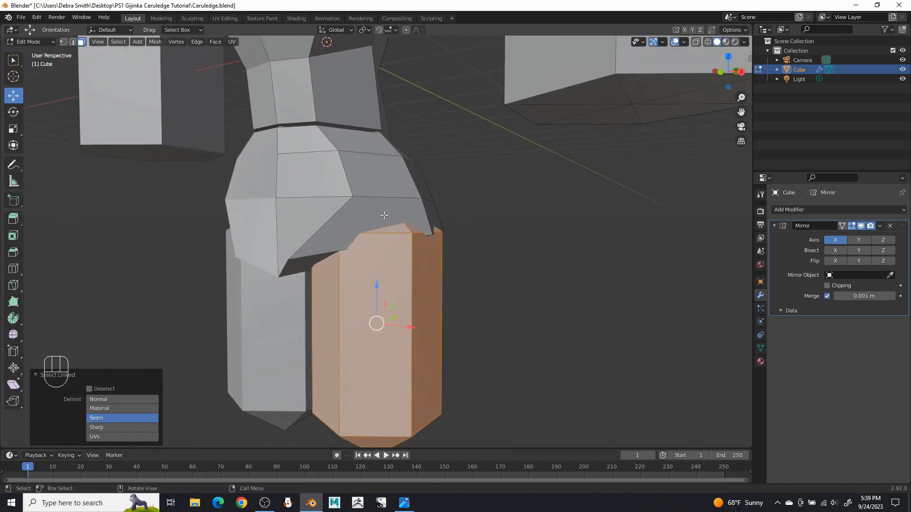
{"action": "left_click", "coordinate": [76, 43]}
{"action": "middle_click_drag", "start_coordinate": [496, 322], "coordinate": [524, 302]}
{"action": "middle_click_drag", "start_coordinate": [455, 251], "coordinate": [372, 259]}
{"action": "left_click_drag", "start_coordinate": [439, 315], "coordinate": [427, 299]}
{"action": "left_click", "coordinate": [379, 243], "text": "alt+shift"}
{"action": "middle_click_drag", "start_coordinate": [379, 243], "coordinate": [370, 230]}
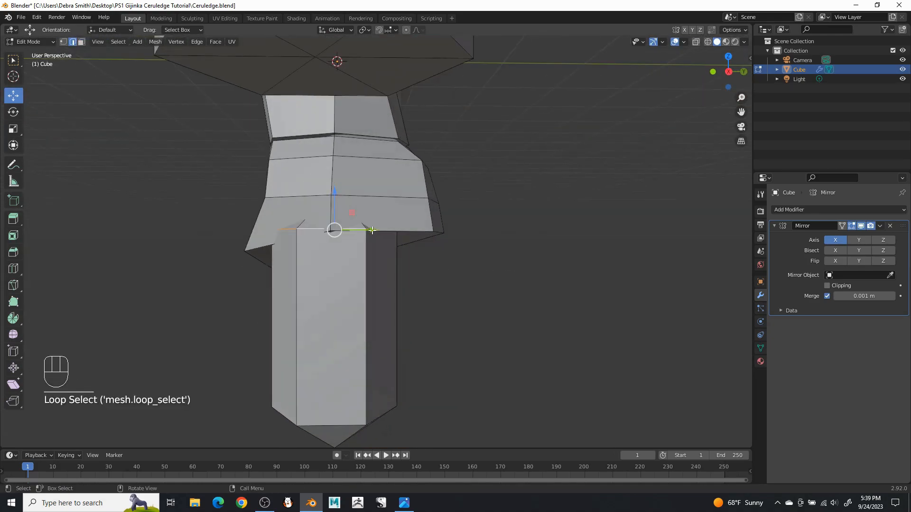
{"action": "key", "text": "l"}
{"action": "left_click_drag", "start_coordinate": [372, 317], "coordinate": [389, 319]}
{"action": "left_click_drag", "start_coordinate": [347, 282], "coordinate": [349, 290]}
{"action": "middle_click_drag", "start_coordinate": [349, 291], "coordinate": [322, 238]}
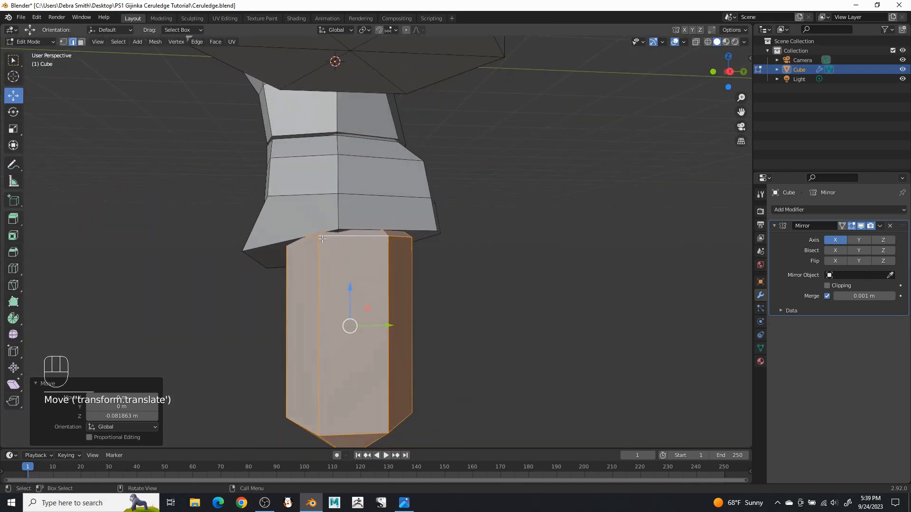
- Tilt the leg's top edge loop to follow the hip slope and raise it about 0.134 m along Z
{"action": "left_click", "coordinate": [98, 122]}
{"action": "left_click", "coordinate": [353, 235], "text": "alt+shift"}
{"action": "left_click", "coordinate": [18, 113]}
{"action": "middle_click_drag", "start_coordinate": [332, 223], "coordinate": [441, 228]}
{"action": "left_click_drag", "start_coordinate": [436, 243], "coordinate": [593, 81]}
{"action": "left_click", "coordinate": [14, 96]}
{"action": "mouse_move", "coordinate": [407, 194]}
{"action": "left_mouse_down"}
{"action": "mouse_move", "coordinate": [408, 216]}
{"action": "mouse_move", "coordinate": [402, 203]}
{"action": "left_mouse_up"}
{"action": "key", "text": "s"}
{"action": "left_click", "coordinate": [612, 186]}
{"action": "middle_click_drag", "start_coordinate": [402, 203], "coordinate": [265, 187]}
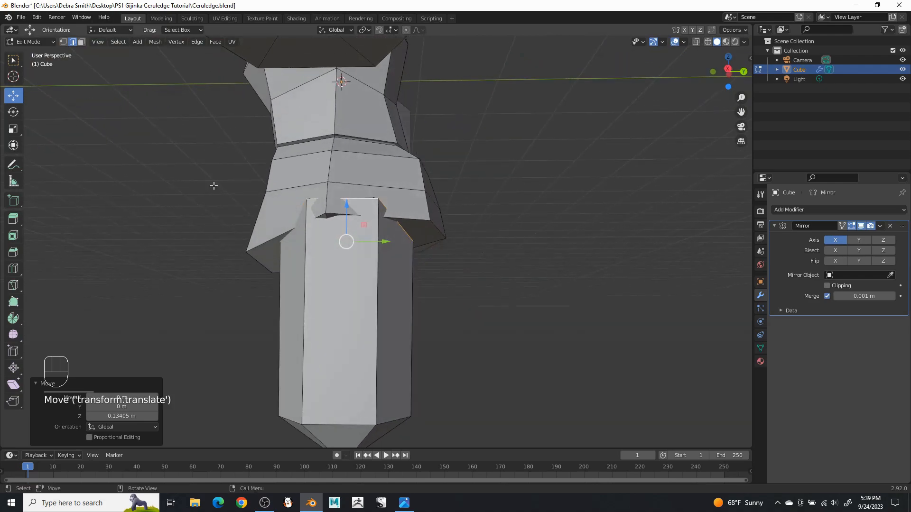
- Scale the leg's top edge loop to 1.344 along Y and about 0.96 along X
{"action": "left_click", "coordinate": [12, 128]}
{"action": "left_click_drag", "start_coordinate": [384, 240], "coordinate": [398, 240]}
{"action": "middle_click_drag", "start_coordinate": [398, 240], "coordinate": [492, 249]}
{"action": "middle_click_drag", "start_coordinate": [404, 211], "coordinate": [419, 216]}
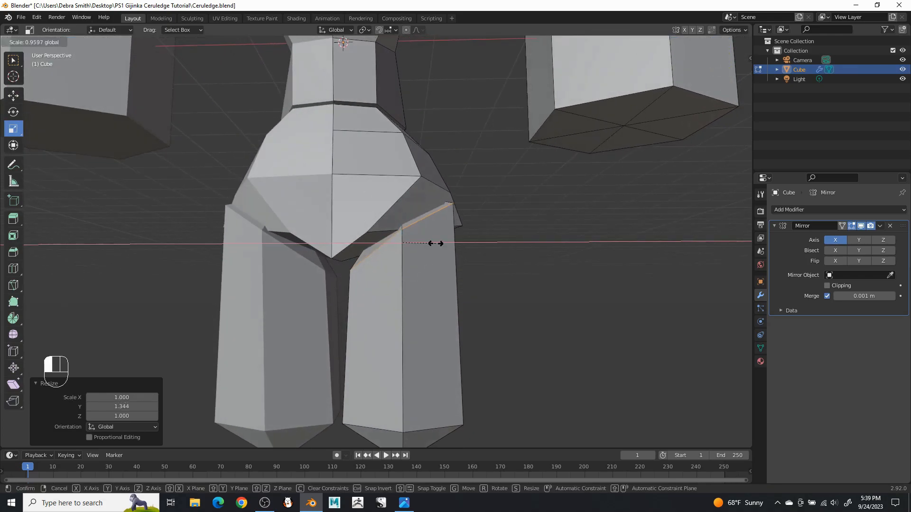
- Shift the leg's top edge loop inward along X, raise it about 0.037 m, and scale it down slightly
{"action": "left_click", "coordinate": [13, 96]}
{"action": "middle_click_drag", "start_coordinate": [366, 158], "coordinate": [377, 162]}
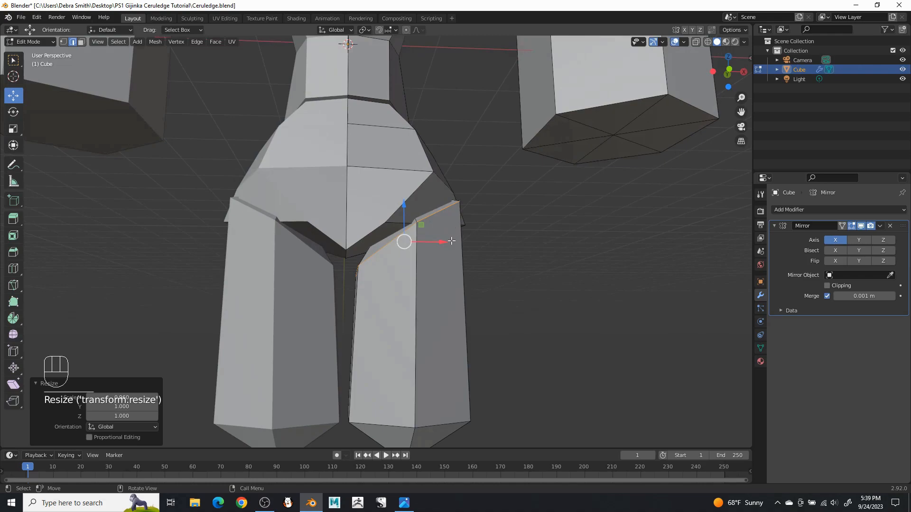
{"action": "left_click_drag", "start_coordinate": [441, 241], "coordinate": [433, 242]}
{"action": "left_click_drag", "start_coordinate": [396, 204], "coordinate": [392, 199]}
{"action": "middle_click_drag", "start_coordinate": [392, 199], "coordinate": [477, 226]}
{"action": "key", "text": "s"}
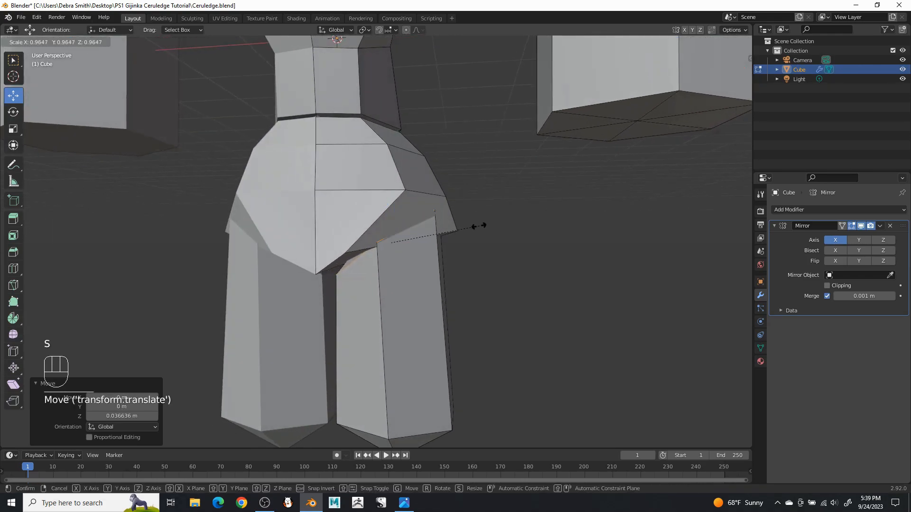
{"action": "left_click", "coordinate": [475, 229]}
- Rotate the leg's top edge loop about 4.11° around Y and scale it uniformly to 0.947
{"action": "left_click_drag", "start_coordinate": [396, 204], "coordinate": [423, 231]}
{"action": "left_click", "coordinate": [13, 112]}
{"action": "key", "text": "s"}
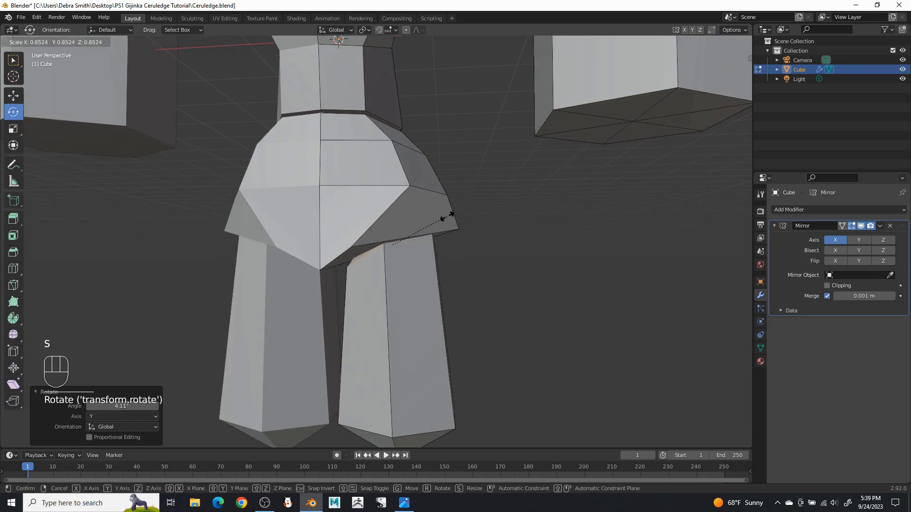
{"action": "left_click", "coordinate": [454, 216]}
{"action": "middle_click_drag", "start_coordinate": [453, 216], "coordinate": [346, 217]}
{"action": "scroll", "coordinate": [250, 204], "scroll_direction": "up", "scroll_amount": 2}
{"action": "scroll", "coordinate": [346, 217], "scroll_direction": "down", "scroll_amount": 3}
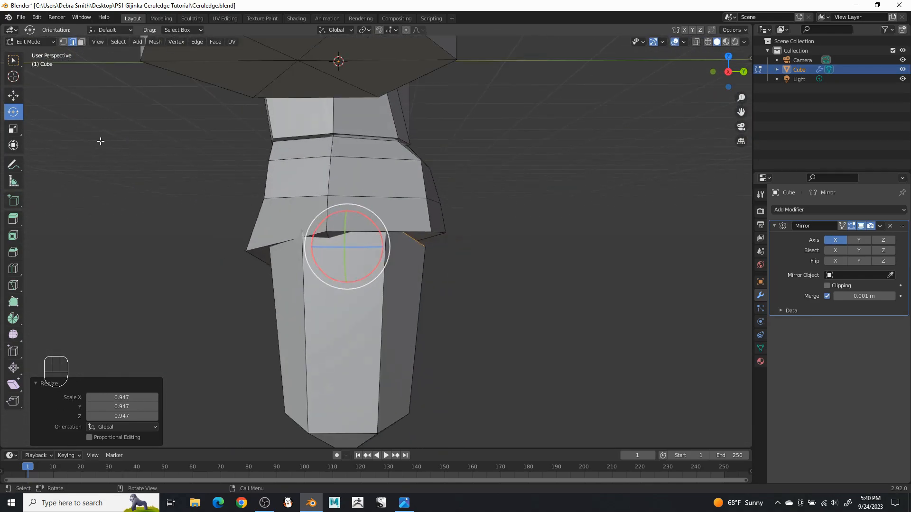
- Nudge the leg's top edge loop along Y and scale it uniformly to 0.93
{"action": "left_click", "coordinate": [13, 95]}
{"action": "left_click_drag", "start_coordinate": [389, 247], "coordinate": [392, 246]}
{"action": "key", "text": "s"}
{"action": "left_click", "coordinate": [441, 242]}
{"action": "middle_click_drag", "start_coordinate": [441, 241], "coordinate": [516, 240]}
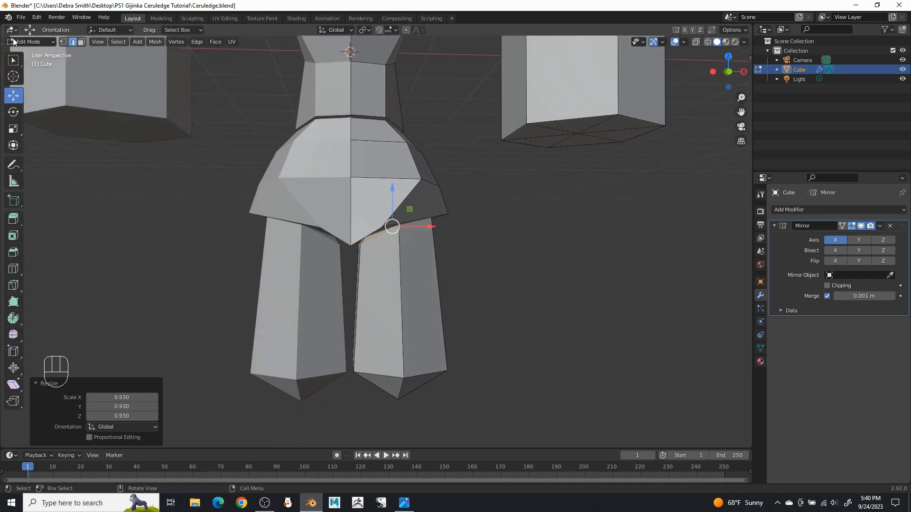
- Add a loop cut across the upper thigh, scale it up to about 1.1, and raise it slightly along Z
{"action": "left_click", "coordinate": [434, 269]}
{"action": "right_click", "coordinate": [434, 268]}
{"action": "left_click", "coordinate": [424, 291]}
{"action": "left_click", "coordinate": [443, 281]}
{"action": "left_click", "coordinate": [437, 254]}
{"action": "key", "text": "s"}
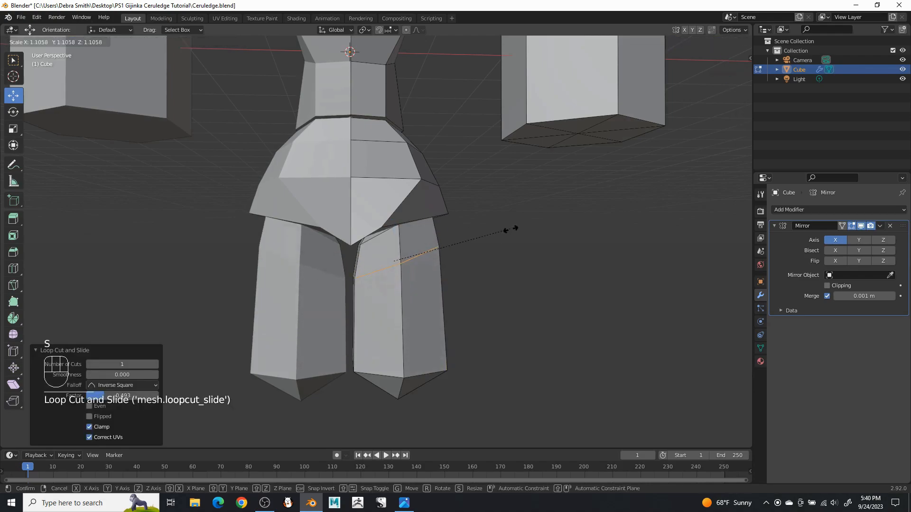
{"action": "left_click", "coordinate": [512, 228]}
{"action": "left_click_drag", "start_coordinate": [391, 219], "coordinate": [393, 213]}
- Shift the new thigh loop along Y, rescale it, and nudge it outward along X
{"action": "middle_click_drag", "start_coordinate": [507, 256], "coordinate": [403, 259]}
{"action": "left_click_drag", "start_coordinate": [398, 256], "coordinate": [406, 258]}
{"action": "key", "text": "s"}
{"action": "left_click", "coordinate": [464, 250]}
{"action": "middle_click_drag", "start_coordinate": [406, 257], "coordinate": [507, 260]}
{"action": "middle_click_drag", "start_coordinate": [452, 274], "coordinate": [450, 265], "text": "shift"}
{"action": "left_click_drag", "start_coordinate": [425, 246], "coordinate": [430, 246]}
- Select the leg's entire lower end through the mesh and lower it about 0.376 m along Z
{"action": "left_click_drag", "start_coordinate": [452, 304], "coordinate": [438, 315]}
{"action": "middle_click_drag", "start_coordinate": [472, 331], "coordinate": [464, 266], "text": "shift"}
{"action": "middle_click_drag", "start_coordinate": [508, 311], "coordinate": [505, 317]}
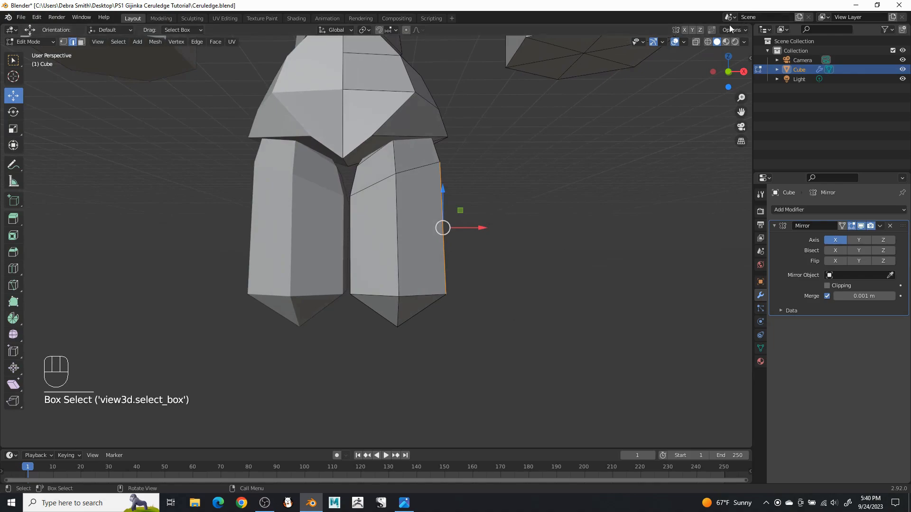
{"action": "left_click", "coordinate": [695, 42]}
{"action": "left_click_drag", "start_coordinate": [485, 367], "coordinate": [310, 264]}
{"action": "left_click_drag", "start_coordinate": [398, 250], "coordinate": [398, 279]}
{"action": "left_click", "coordinate": [696, 45]}
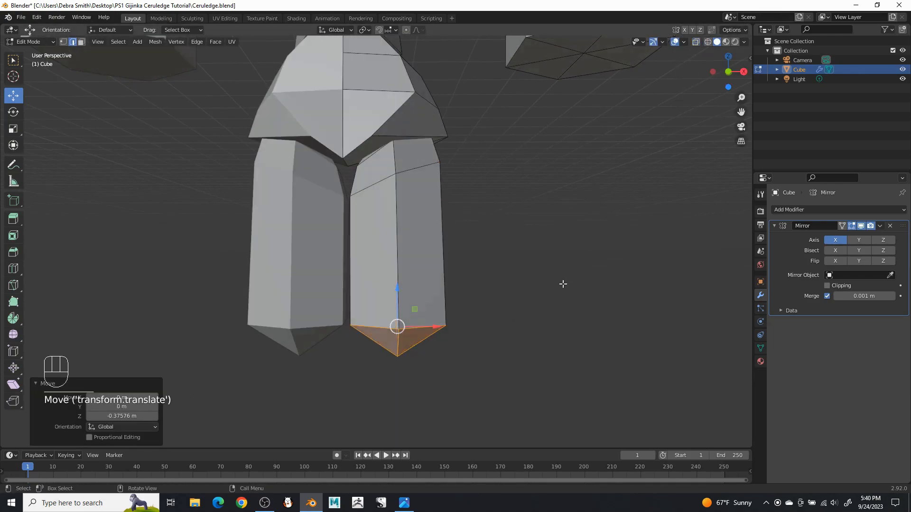
- Taper the leg by shrinking its lower end, shifting it inward along X, and scaling it again to 0.865
{"action": "key", "text": "s"}
{"action": "left_click", "coordinate": [441, 320]}
{"action": "left_click_drag", "start_coordinate": [441, 324], "coordinate": [427, 327]}
{"action": "key", "text": "s"}
{"action": "left_click", "coordinate": [473, 324]}
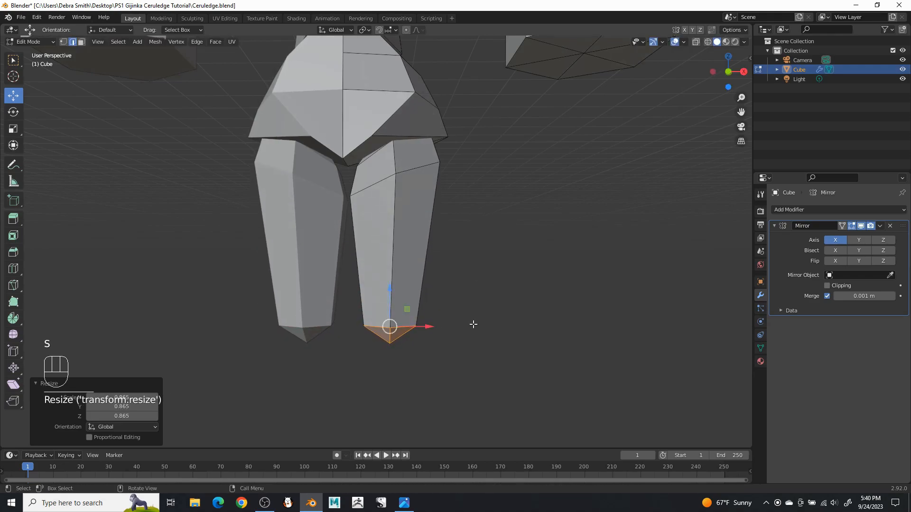
- Lower the tapered leg end by about 0.095 m along Z and clear the selection
{"action": "scroll", "coordinate": [474, 321], "scroll_direction": "down", "scroll_amount": 5}
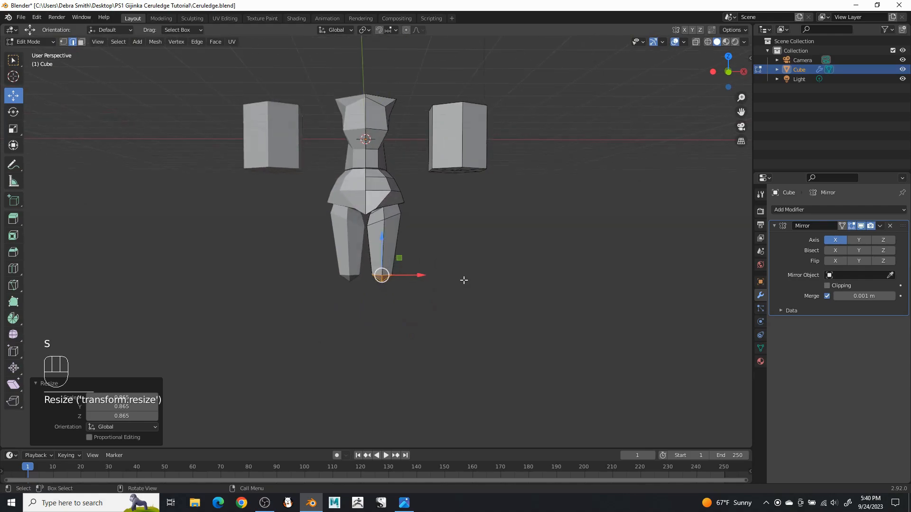
{"action": "left_click_drag", "start_coordinate": [381, 238], "coordinate": [381, 240]}
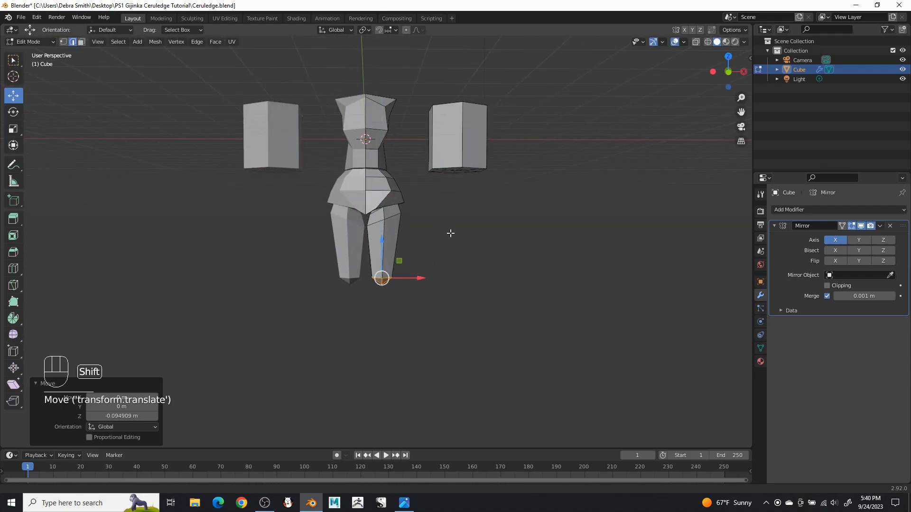
{"action": "middle_click_drag", "start_coordinate": [450, 231], "coordinate": [467, 251], "text": "shift"}
{"action": "left_click", "coordinate": [465, 250]}
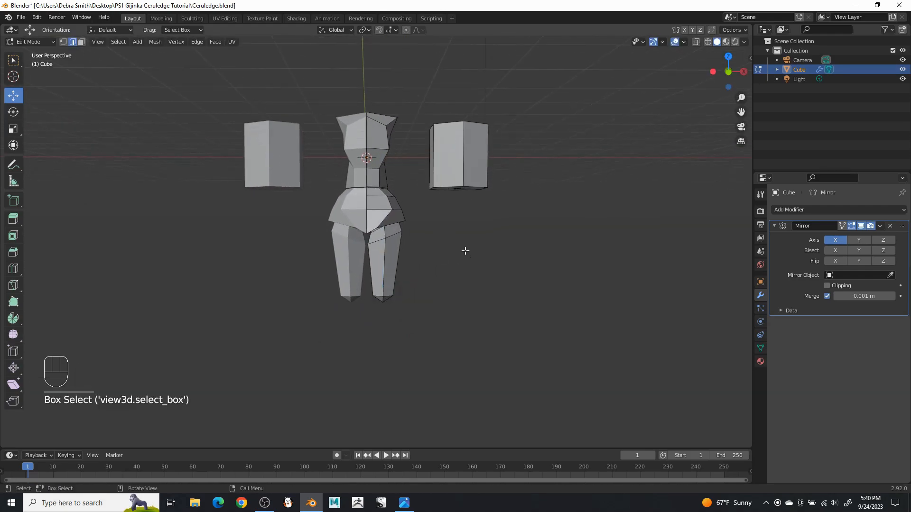
{"action": "scroll", "coordinate": [478, 225], "scroll_direction": "up", "scroll_amount": 3}
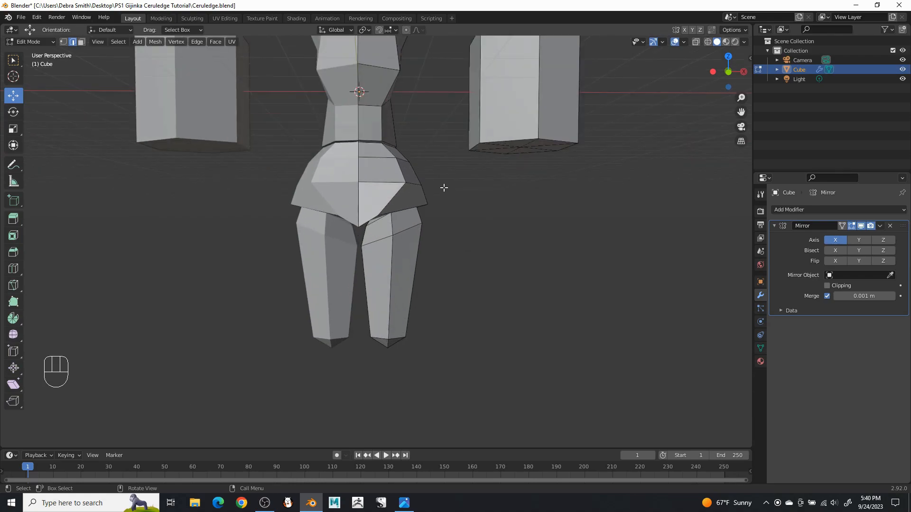
- Nudge an edge near the inner top of the leg toward the centre along X and up along Z
{"action": "middle_click_drag", "start_coordinate": [450, 188], "coordinate": [477, 179]}
{"action": "scroll", "coordinate": [370, 197], "scroll_direction": "up", "scroll_amount": 3}
{"action": "middle_click_drag", "start_coordinate": [370, 198], "coordinate": [392, 212]}
{"action": "left_click", "coordinate": [387, 203]}
{"action": "left_click_drag", "start_coordinate": [393, 213], "coordinate": [384, 209]}
{"action": "left_click_drag", "start_coordinate": [354, 180], "coordinate": [353, 173]}
{"action": "middle_click_drag", "start_coordinate": [353, 175], "coordinate": [364, 178]}
{"action": "left_click_drag", "start_coordinate": [533, 226], "coordinate": [537, 227]}
{"action": "scroll", "coordinate": [533, 227], "scroll_direction": "down", "scroll_amount": 1}
{"action": "middle_click_drag", "start_coordinate": [519, 226], "coordinate": [513, 249]}
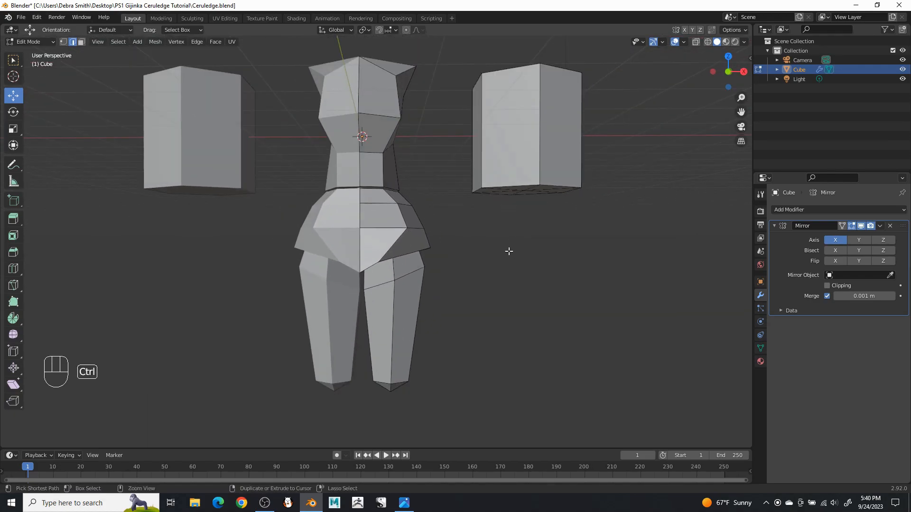
- Reveal the hidden skirt panels
{"action": "key", "text": "ctrl+h"}
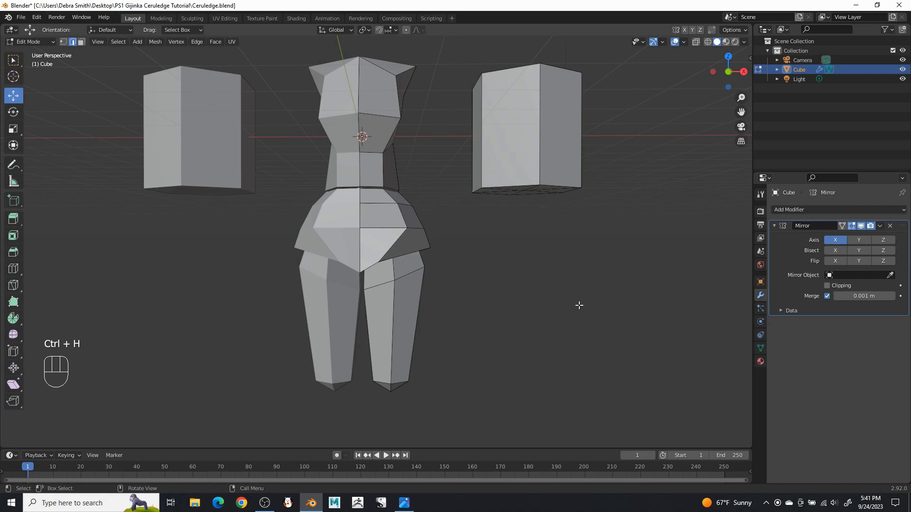
{"action": "key", "text": "alt+h"}
{"action": "middle_click_drag", "start_coordinate": [579, 306], "coordinate": [429, 297]}
{"action": "left_click_drag", "start_coordinate": [533, 319], "coordinate": [503, 313]}
{"action": "scroll", "coordinate": [445, 297], "scroll_direction": "up", "scroll_amount": 1}
{"action": "middle_click_drag", "start_coordinate": [445, 297], "coordinate": [463, 253]}
{"action": "scroll", "coordinate": [463, 253], "scroll_direction": "up", "scroll_amount": 2}
- Try to move two adjacent skirt side faces outward along Y, then undo the move
{"action": "left_click", "coordinate": [416, 258]}
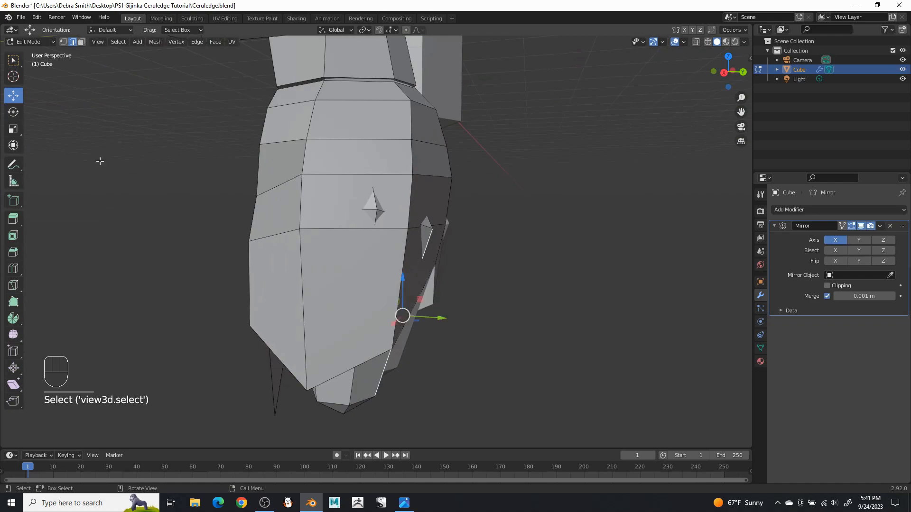
{"action": "key", "text": "3"}
{"action": "left_click", "coordinate": [416, 273]}
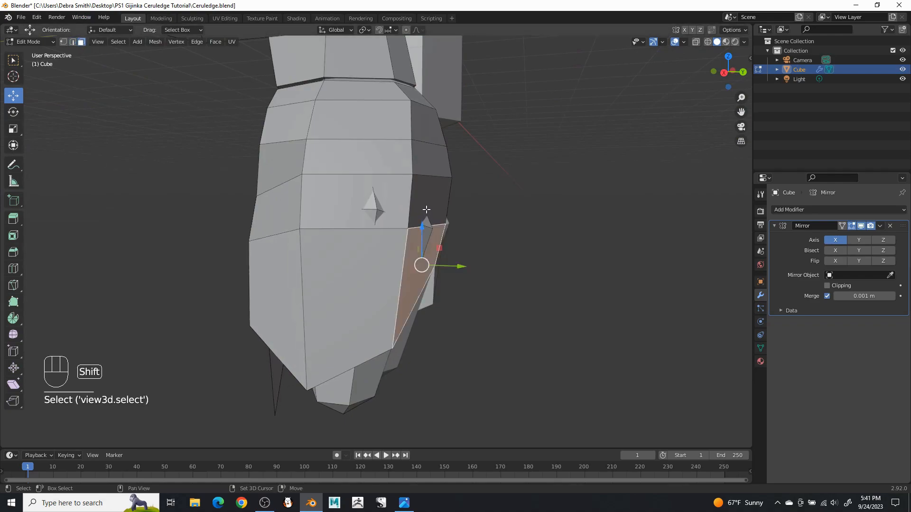
{"action": "left_click", "coordinate": [430, 201], "text": "shift"}
{"action": "middle_click_drag", "start_coordinate": [425, 234], "coordinate": [429, 234]}
{"action": "key", "text": "g"}
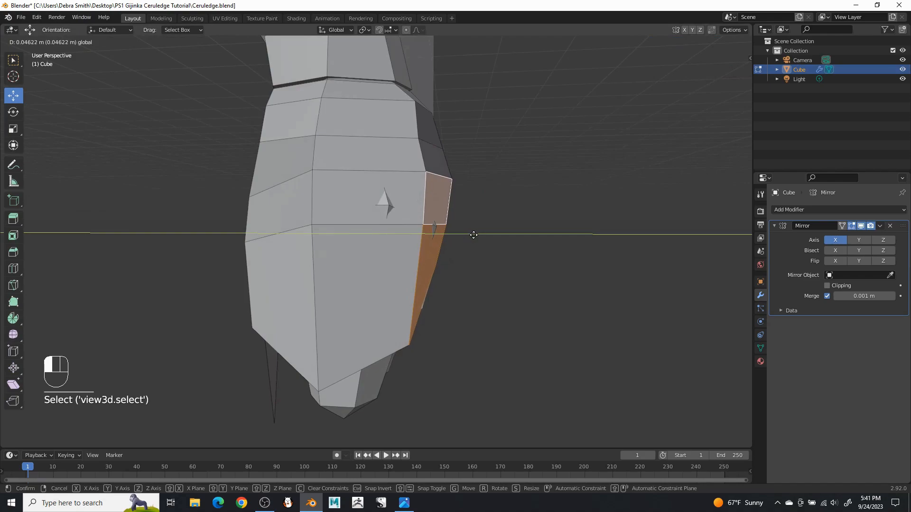
{"action": "left_click", "coordinate": [475, 234]}
{"action": "key", "text": "ctrl+z"}
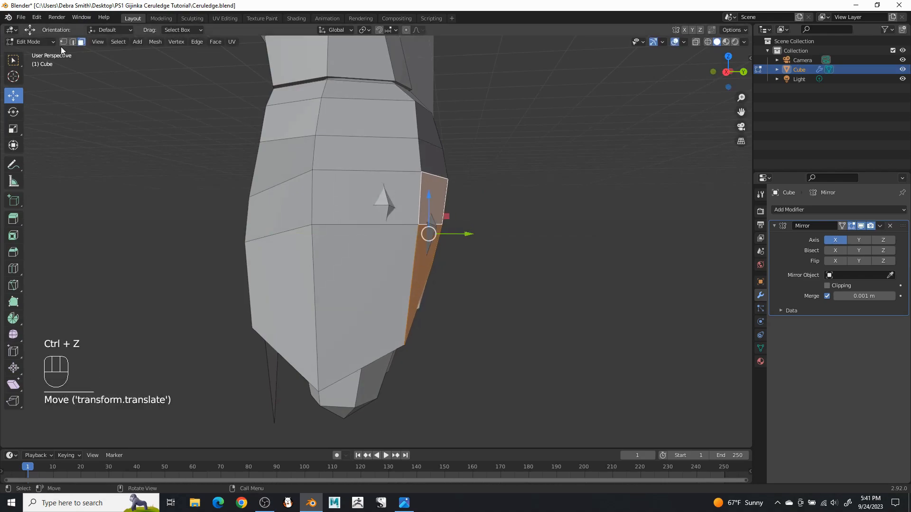
- Pull one side edge of the skirt backward along Y and a neighbouring edge outward along X
{"action": "left_click", "coordinate": [72, 41]}
{"action": "left_click", "coordinate": [430, 225]}
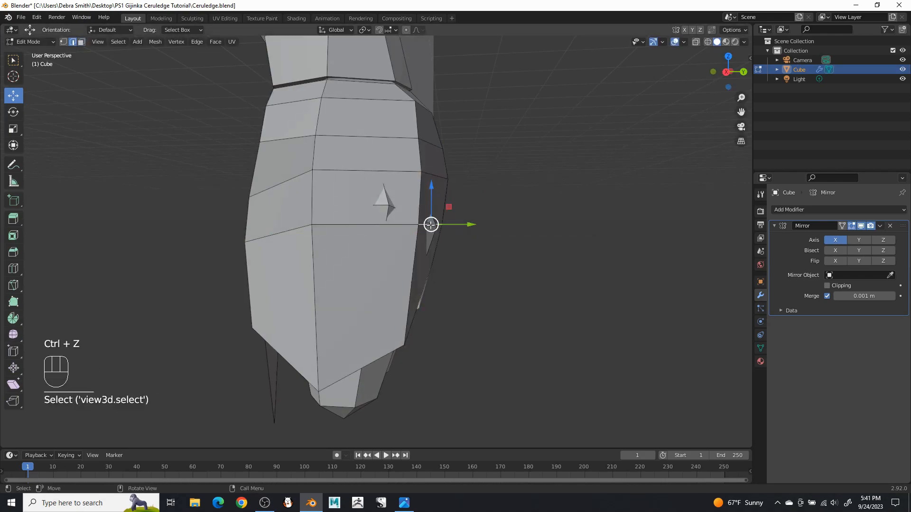
{"action": "left_click_drag", "start_coordinate": [457, 224], "coordinate": [467, 224]}
{"action": "middle_click_drag", "start_coordinate": [467, 224], "coordinate": [473, 170]}
{"action": "left_click", "coordinate": [430, 177]}
{"action": "left_click_drag", "start_coordinate": [481, 178], "coordinate": [488, 175]}
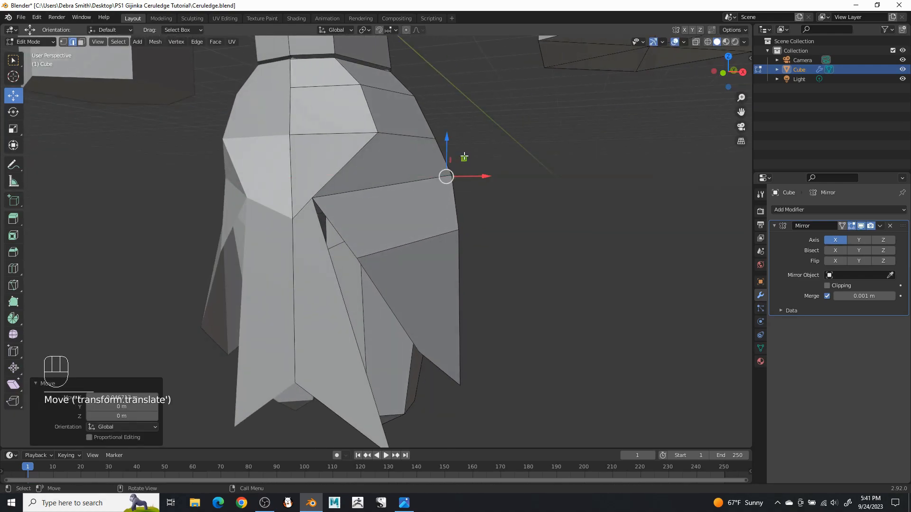
- Pull the lower side edge of the skirt outward along X and the upper hip edge out about 0.028 m
{"action": "middle_click_drag", "start_coordinate": [488, 175], "coordinate": [446, 204]}
{"action": "left_click", "coordinate": [441, 229]}
{"action": "middle_click_drag", "start_coordinate": [474, 239], "coordinate": [440, 269]}
{"action": "left_click_drag", "start_coordinate": [440, 271], "coordinate": [445, 279]}
{"action": "middle_click_drag", "start_coordinate": [446, 279], "coordinate": [445, 165]}
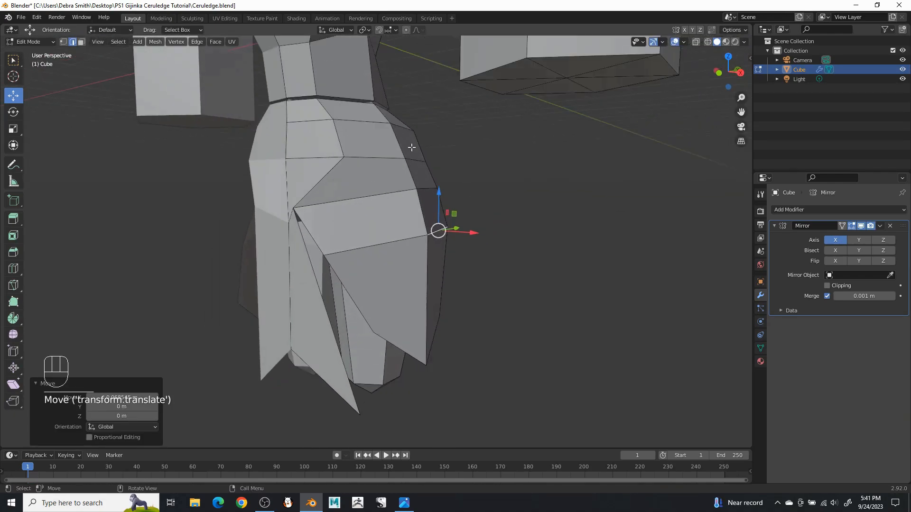
{"action": "left_click", "coordinate": [443, 163]}
{"action": "left_click_drag", "start_coordinate": [449, 158], "coordinate": [452, 157]}
- Pull two more outer side edges of the skirt slightly outward, working from the back
{"action": "middle_click_drag", "start_coordinate": [451, 157], "coordinate": [256, 176]}
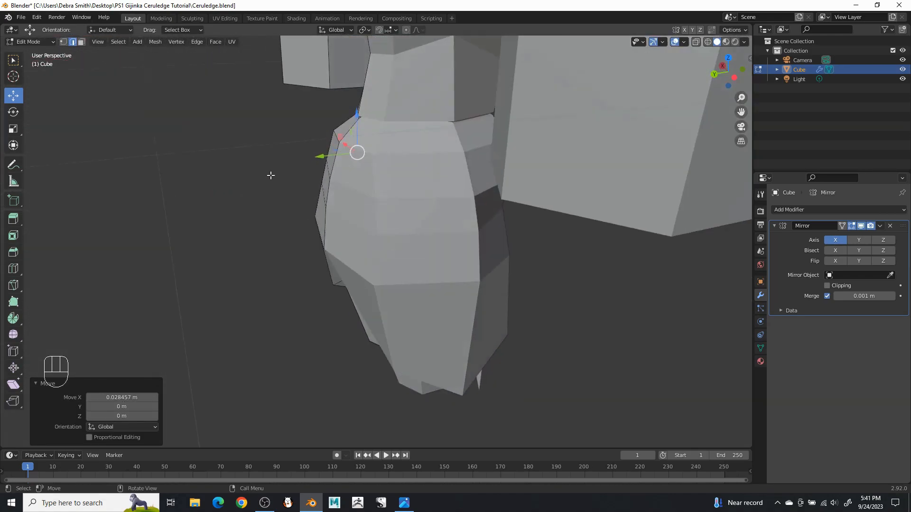
{"action": "left_click", "coordinate": [320, 192]}
{"action": "middle_click_drag", "start_coordinate": [287, 205], "coordinate": [328, 183]}
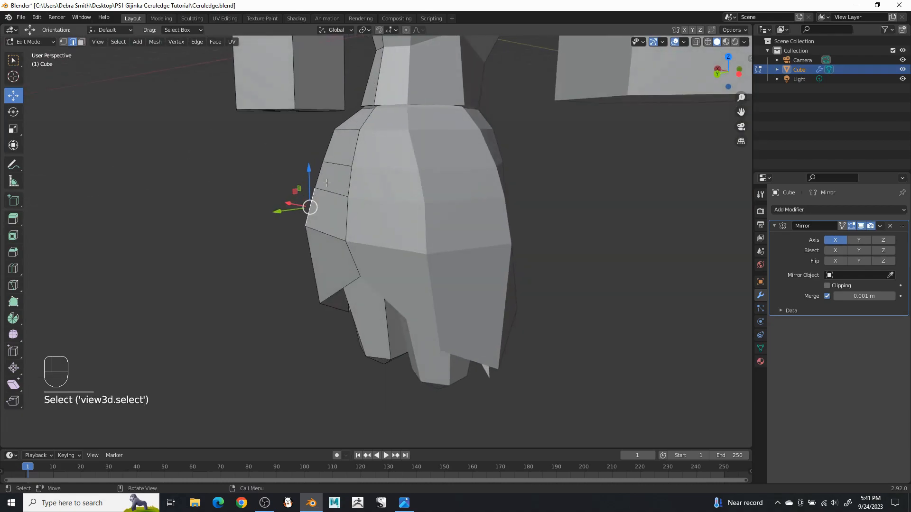
{"action": "left_click_drag", "start_coordinate": [296, 197], "coordinate": [294, 196]}
{"action": "left_click", "coordinate": [328, 165]}
{"action": "left_click_drag", "start_coordinate": [307, 166], "coordinate": [304, 167]}
{"action": "left_click_drag", "start_coordinate": [268, 194], "coordinate": [230, 207]}
- Move the whole leg about -0.05 m along Y inside the skirt
{"action": "middle_click_drag", "start_coordinate": [223, 208], "coordinate": [434, 97]}
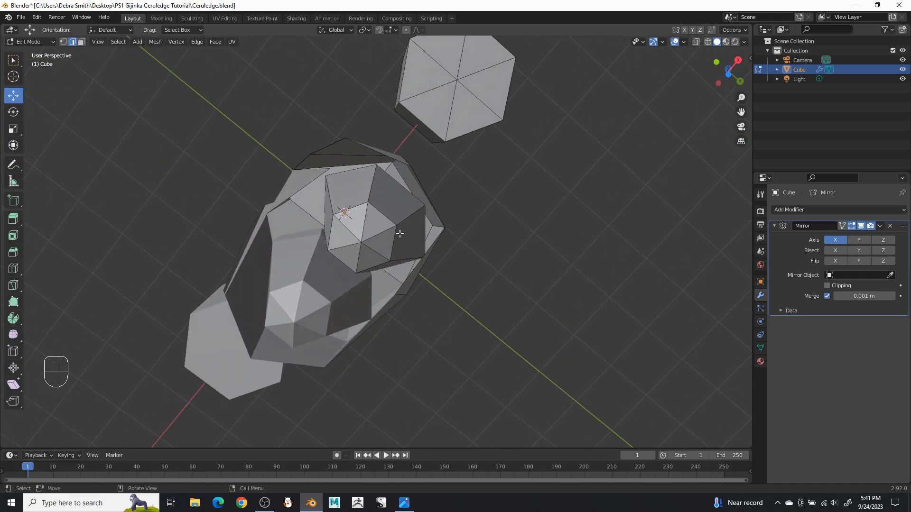
{"action": "key", "text": "l"}
{"action": "left_click_drag", "start_coordinate": [398, 244], "coordinate": [393, 242]}
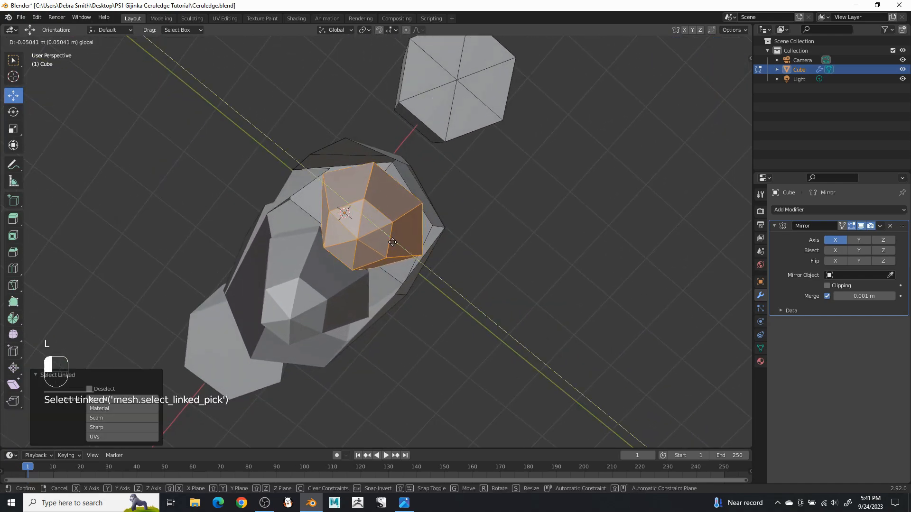
{"action": "middle_click_drag", "start_coordinate": [393, 242], "coordinate": [474, 299]}
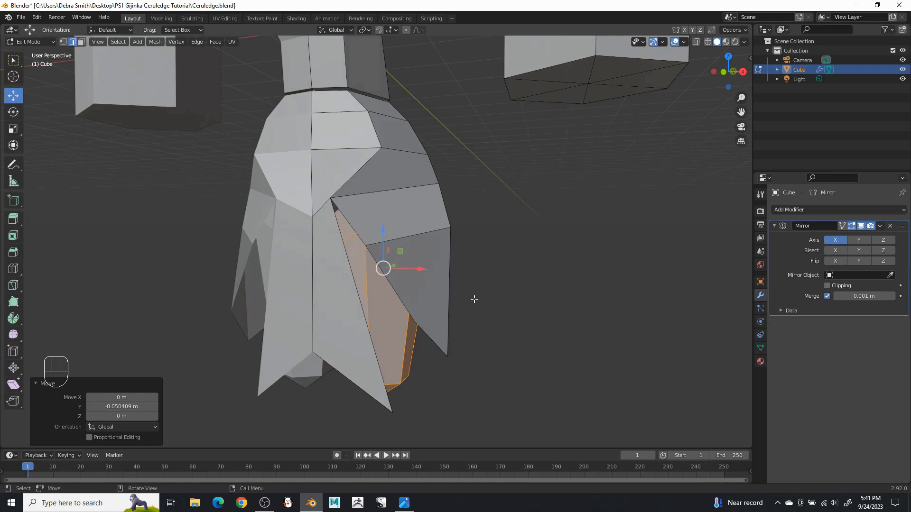
- Compare the blocked-out figure's proportions with the Ceruledge Gijinka concept image
{"action": "middle_click_drag", "start_coordinate": [511, 259], "coordinate": [492, 243]}
{"action": "left_click", "coordinate": [405, 503]}
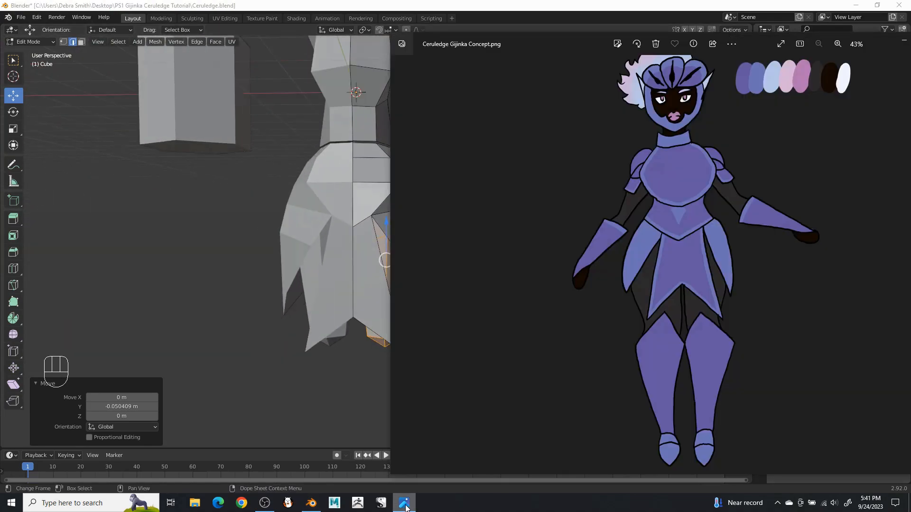
{"action": "left_click", "coordinate": [404, 503]}
{"action": "middle_click_drag", "start_coordinate": [561, 252], "coordinate": [530, 196]}
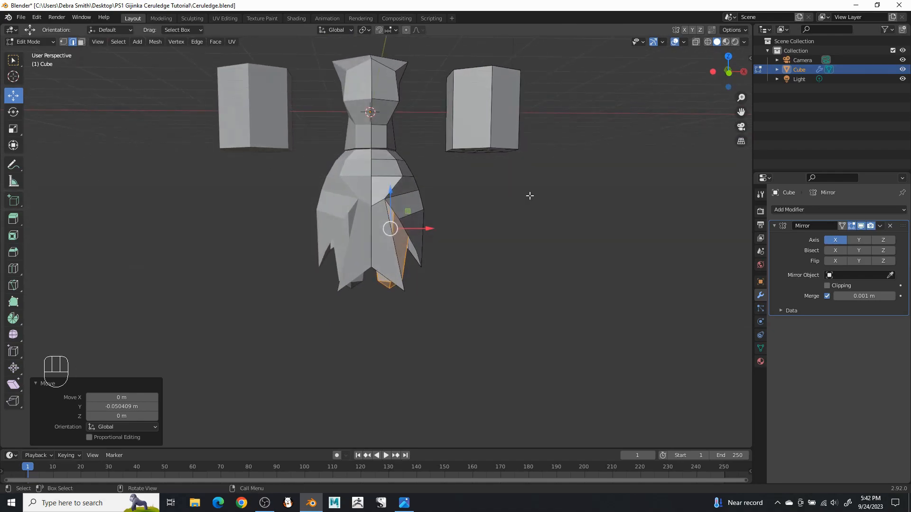
{"action": "middle_click_drag", "start_coordinate": [508, 133], "coordinate": [533, 254]}
{"action": "left_click", "coordinate": [509, 224]}
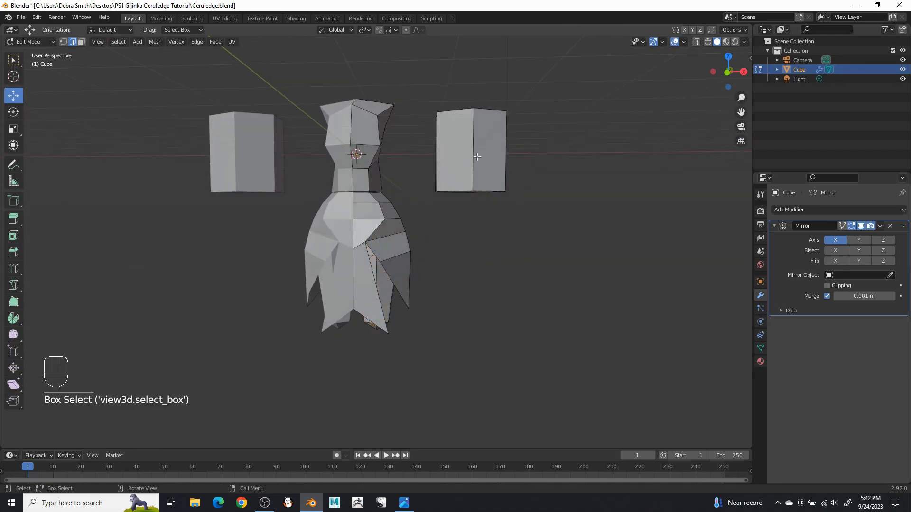
{"action": "left_click", "coordinate": [405, 503]}
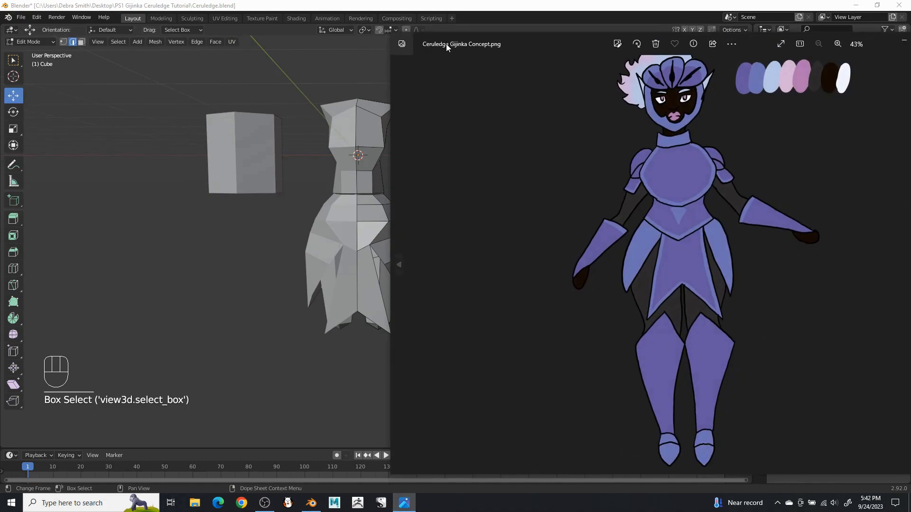
{"action": "left_click", "coordinate": [458, 4]}
- Turn on Clipping in the Mirror modifier and pull the torso's waist edge loop inward along X
{"action": "scroll", "coordinate": [427, 205], "scroll_direction": "up", "scroll_amount": 5}
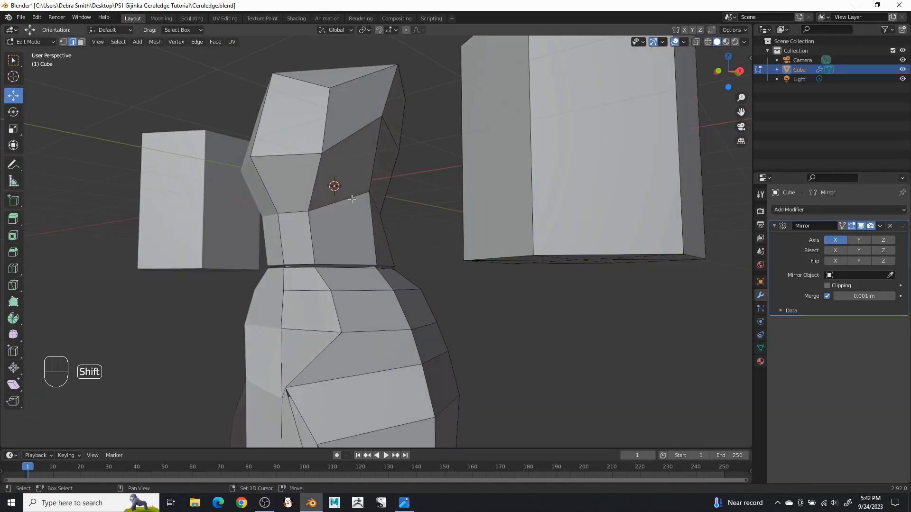
{"action": "left_click", "coordinate": [348, 199], "text": "shift"}
{"action": "left_click", "coordinate": [444, 215]}
{"action": "left_click", "coordinate": [344, 201], "text": "alt+shift"}
{"action": "middle_click_drag", "start_coordinate": [344, 201], "coordinate": [412, 206]}
{"action": "left_click_drag", "start_coordinate": [448, 204], "coordinate": [441, 205]}
{"action": "middle_click_drag", "start_coordinate": [441, 205], "coordinate": [462, 213]}
{"action": "key", "text": "ctrl+z"}
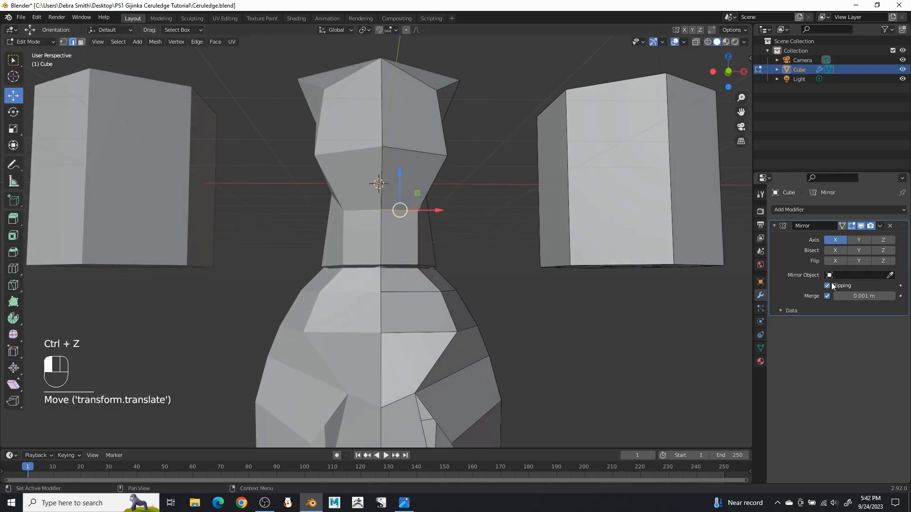
{"action": "left_click_drag", "start_coordinate": [440, 211], "coordinate": [424, 213]}
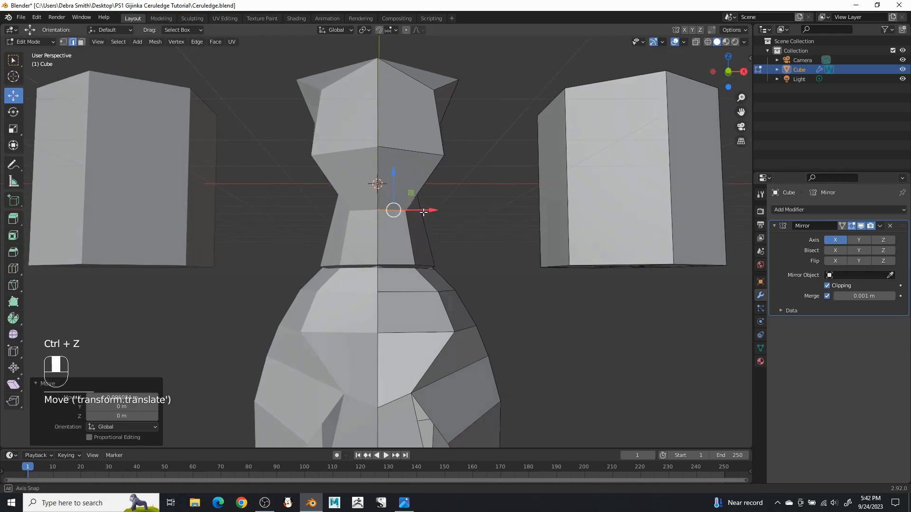
{"action": "middle_click_drag", "start_coordinate": [425, 213], "coordinate": [417, 206]}
- Lower the waist edge loop slightly along Z and try enlarging it a little
{"action": "left_click_drag", "start_coordinate": [390, 165], "coordinate": [391, 175]}
{"action": "middle_click_drag", "start_coordinate": [391, 175], "coordinate": [463, 203]}
{"action": "key", "text": "s"}
{"action": "left_click", "coordinate": [477, 227]}
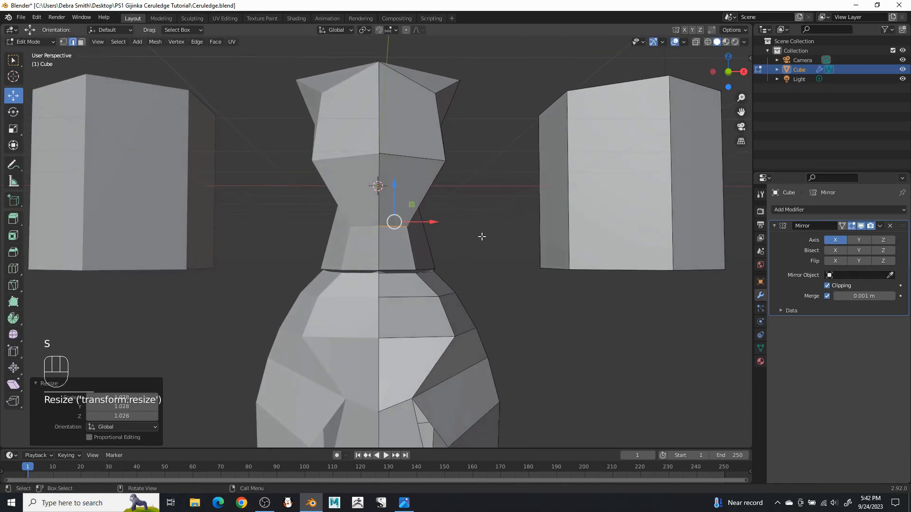
{"action": "left_click", "coordinate": [454, 246]}
{"action": "scroll", "coordinate": [446, 237], "scroll_direction": "down", "scroll_amount": 6}
{"action": "middle_click_drag", "start_coordinate": [431, 213], "coordinate": [470, 202]}
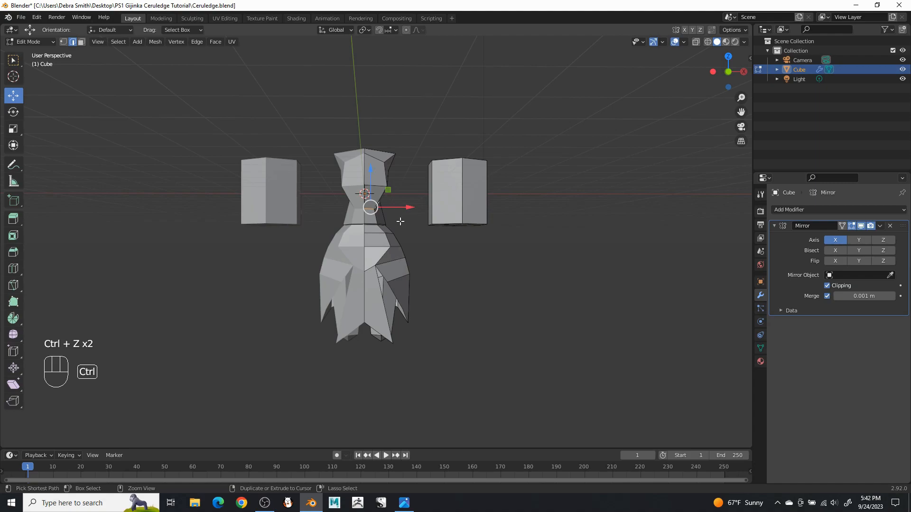
- Add an edge loop around the lower torso and pull it slightly inward
{"action": "scroll", "coordinate": [396, 214], "scroll_direction": "up", "scroll_amount": 5}
{"action": "right_click", "coordinate": [378, 181]}
{"action": "left_click", "coordinate": [378, 181]}
{"action": "left_click", "coordinate": [378, 178]}
{"action": "right_click", "coordinate": [379, 177]}
{"action": "left_click_drag", "start_coordinate": [398, 181], "coordinate": [389, 185]}
{"action": "left_click_drag", "start_coordinate": [444, 189], "coordinate": [449, 193]}
- Duplicate the spare six-sided cylinder and place the copy beneath the skirt, lowering it about 1.23 m along Z
{"action": "scroll", "coordinate": [448, 203], "scroll_direction": "down", "scroll_amount": 7}
{"action": "middle_click_drag", "start_coordinate": [444, 263], "coordinate": [459, 240]}
{"action": "scroll", "coordinate": [445, 274], "scroll_direction": "up", "scroll_amount": 5}
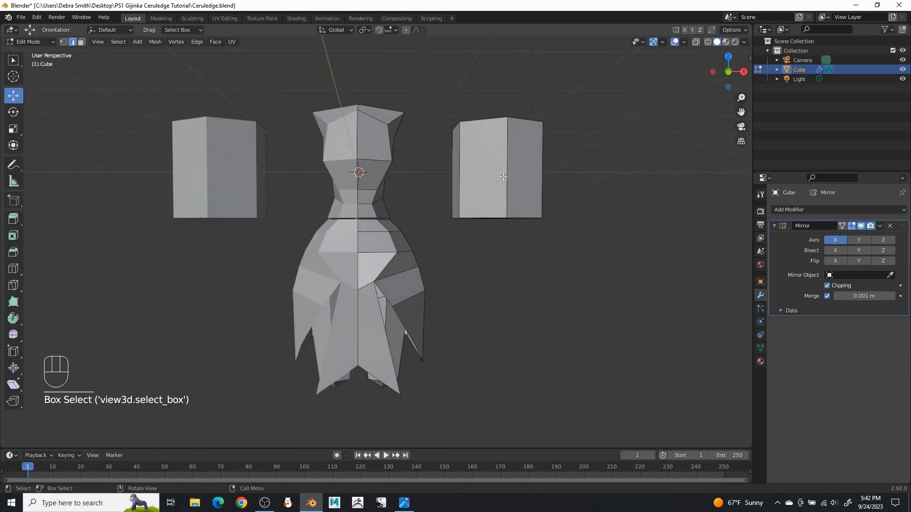
{"action": "key", "text": "l"}
{"action": "key", "text": "shift+d"}
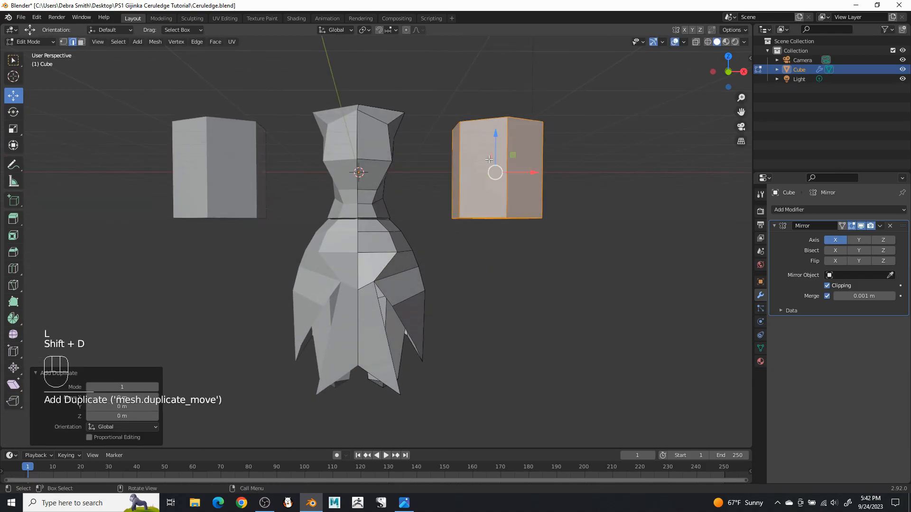
{"action": "left_click", "coordinate": [452, 308]}
{"action": "middle_click_drag", "start_coordinate": [451, 308], "coordinate": [453, 118], "text": "shift"}
{"action": "left_click_drag", "start_coordinate": [530, 199], "coordinate": [446, 225]}
{"action": "left_click_drag", "start_coordinate": [418, 165], "coordinate": [407, 220]}
- Scale the copied cylinder down to about 0.502 and stretch it along Z by about 2.742
{"action": "key", "text": "s"}
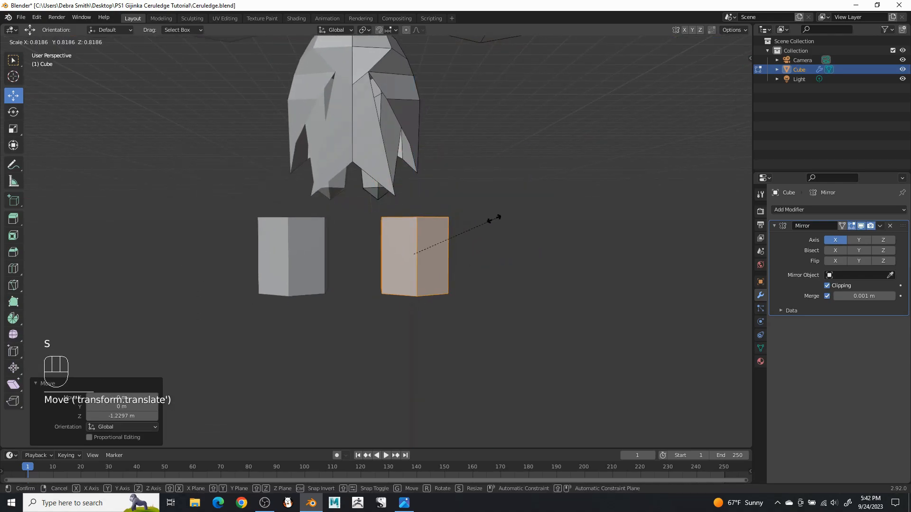
{"action": "left_click", "coordinate": [460, 229]}
{"action": "left_click", "coordinate": [13, 131]}
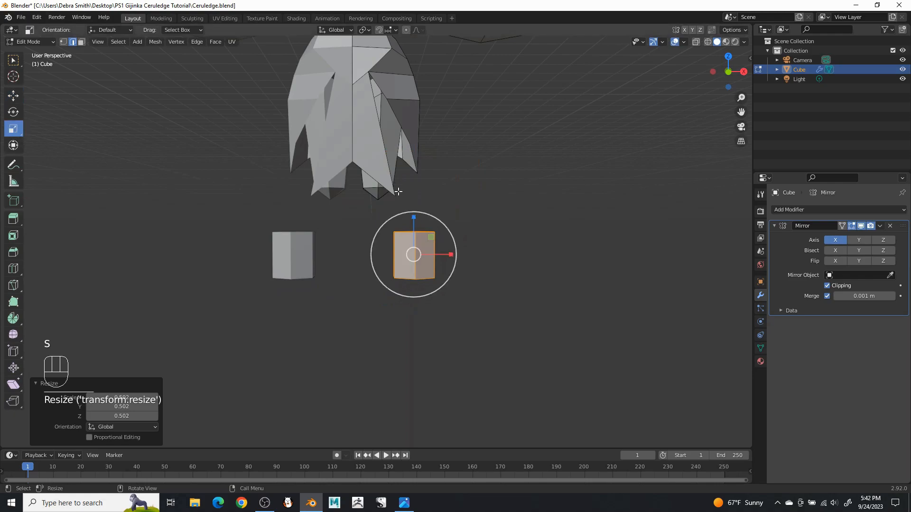
{"action": "left_click_drag", "start_coordinate": [415, 220], "coordinate": [414, 156]}
{"action": "scroll", "coordinate": [174, 173], "scroll_direction": "up", "scroll_amount": 3}
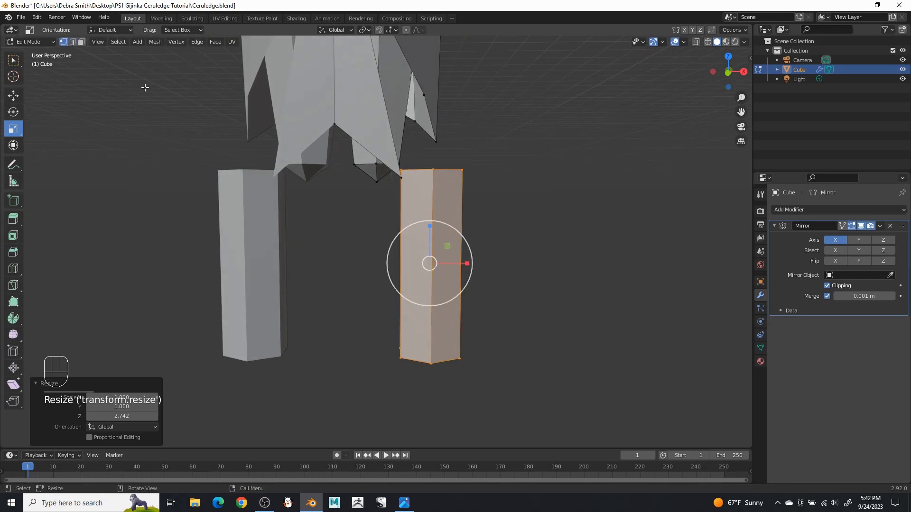
- Scale the cylinder's top and bottom centre vertices apart by about 1.290 to give it pointed ends
{"action": "middle_click_drag", "start_coordinate": [124, 67], "coordinate": [478, 331]}
{"action": "left_click", "coordinate": [437, 321]}
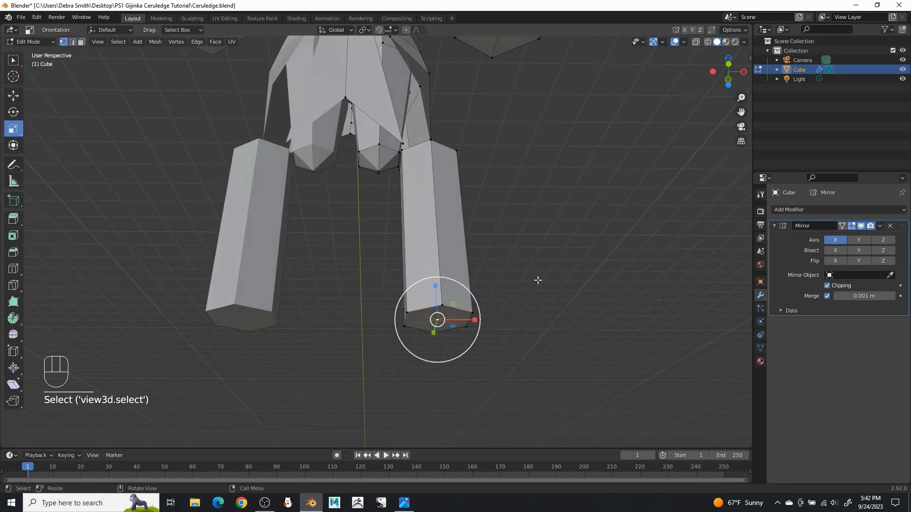
{"action": "middle_click_drag", "start_coordinate": [533, 270], "coordinate": [512, 328]}
{"action": "left_click", "coordinate": [439, 192], "text": "shift"}
{"action": "key", "text": "s"}
{"action": "left_click", "coordinate": [554, 194]}
{"action": "middle_click_drag", "start_coordinate": [554, 194], "coordinate": [548, 218]}
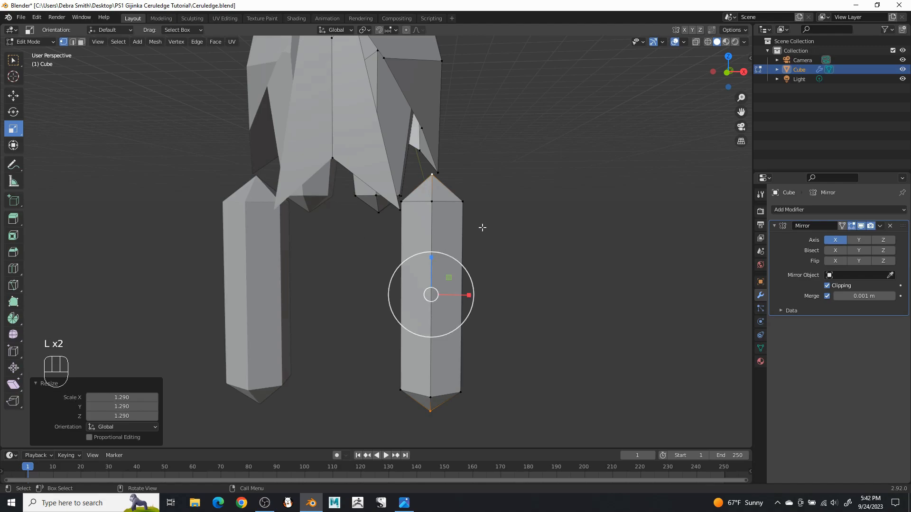
- Move the whole lower-leg cylinder inward along X beneath the thigh and about 0.098 m along Y
{"action": "key", "text": "l"}
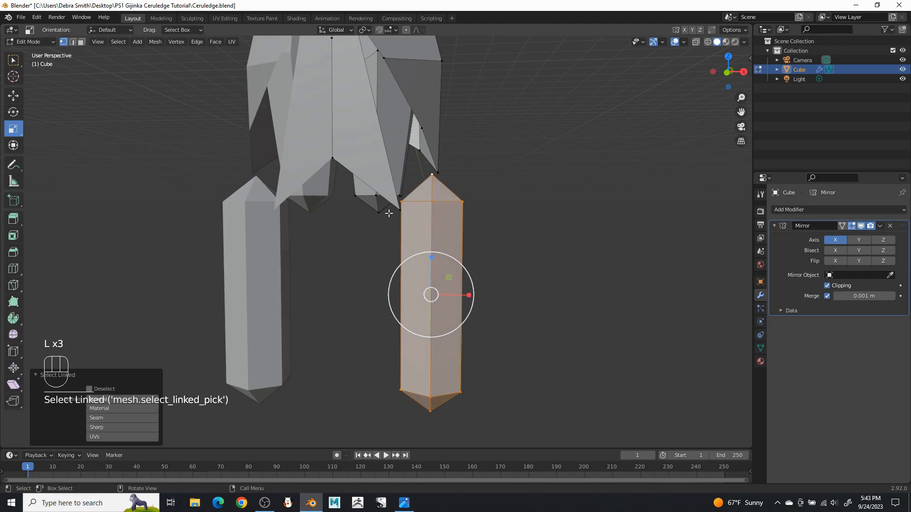
{"action": "left_click", "coordinate": [12, 96]}
{"action": "left_click_drag", "start_coordinate": [471, 302], "coordinate": [416, 301]}
{"action": "middle_click_drag", "start_coordinate": [417, 302], "coordinate": [355, 282]}
{"action": "left_click_drag", "start_coordinate": [370, 286], "coordinate": [378, 286]}
{"action": "middle_click_drag", "start_coordinate": [378, 287], "coordinate": [546, 249]}
{"action": "scroll", "coordinate": [482, 228], "scroll_direction": "up", "scroll_amount": 2}
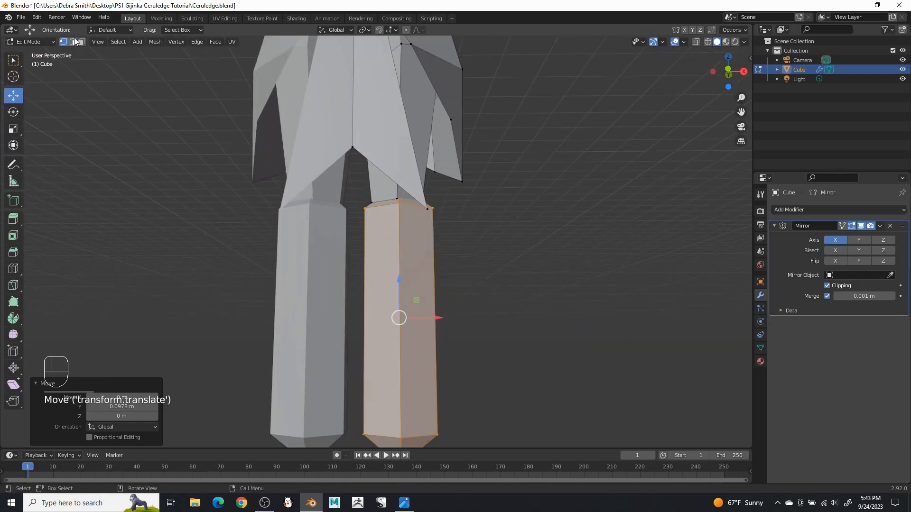
- Turn off mirror Clipping and enlarge the lower leg's top edge loop, shifting it slightly outward along X
{"action": "scroll", "coordinate": [489, 249], "scroll_direction": "up", "scroll_amount": 1}
{"action": "left_click", "coordinate": [421, 197], "text": "alt+shift"}
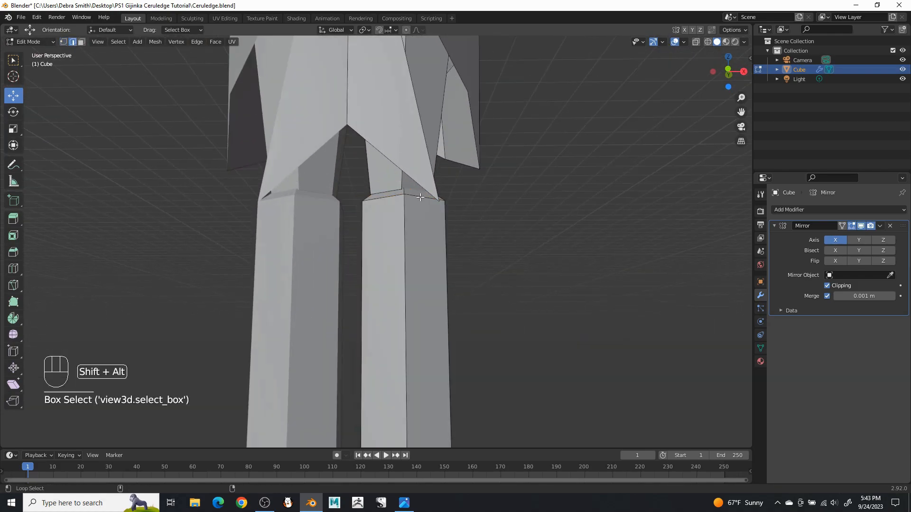
{"action": "key", "text": "s"}
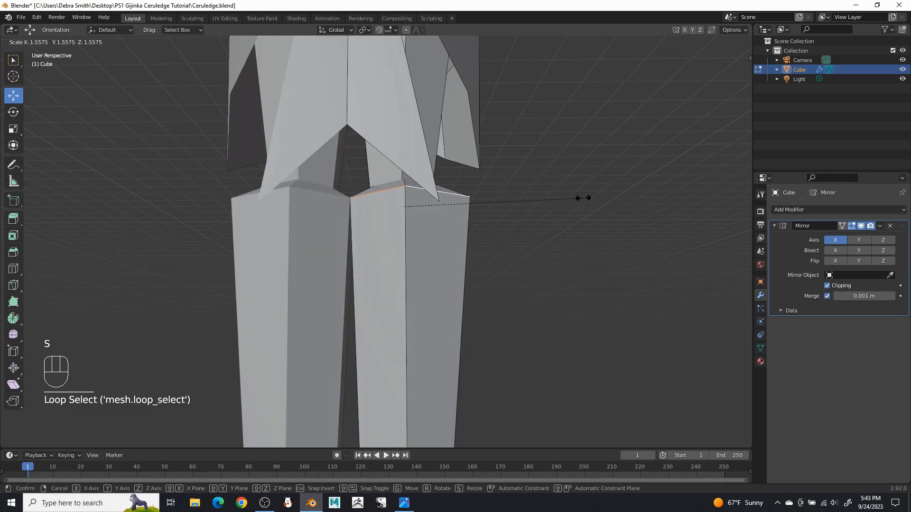
{"action": "left_click", "coordinate": [482, 237]}
{"action": "key", "text": "ctrl+z"}
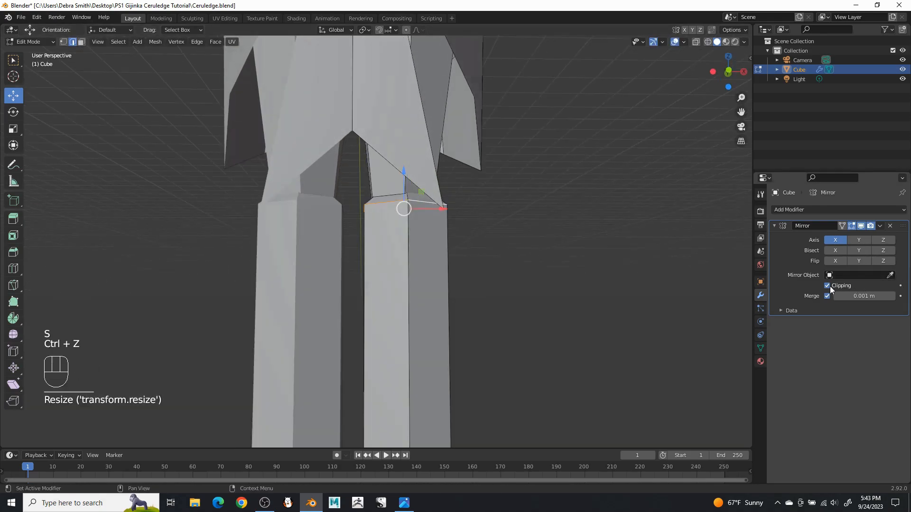
{"action": "left_click", "coordinate": [830, 286]}
{"action": "key", "text": "s"}
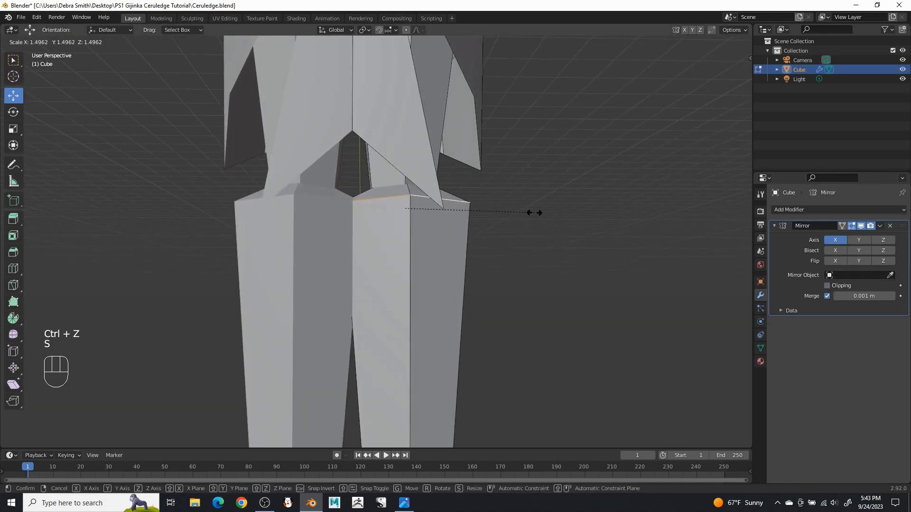
{"action": "left_click", "coordinate": [430, 220]}
{"action": "left_click_drag", "start_coordinate": [444, 209], "coordinate": [459, 210]}
- Try raising the lower leg's top edge loop about 0.57 m along Z and rescaling it
{"action": "middle_click_drag", "start_coordinate": [459, 210], "coordinate": [358, 170]}
{"action": "left_click_drag", "start_coordinate": [357, 170], "coordinate": [358, 116]}
{"action": "key", "text": "s"}
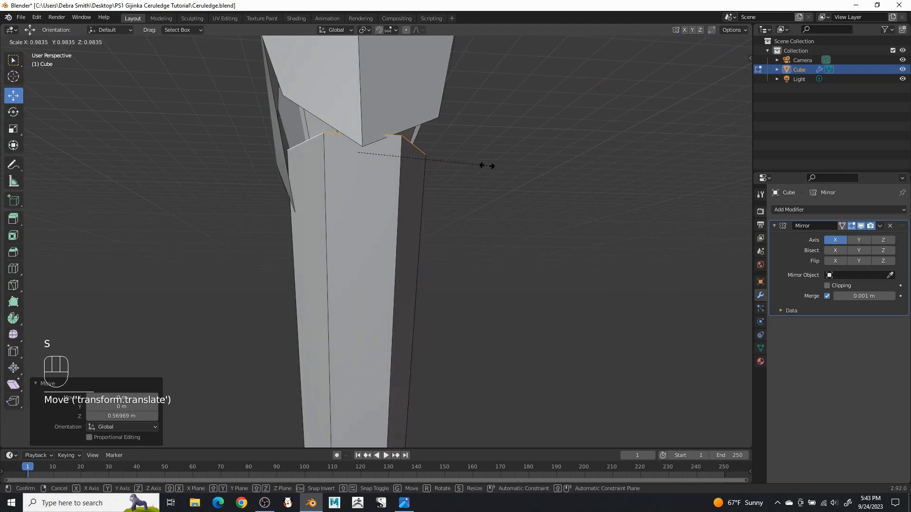
{"action": "left_click", "coordinate": [489, 165]}
{"action": "key", "text": "ctrl+z"}
{"action": "key", "text": "ctrl+z"}
- Lower the lower leg's top edge loop about 0.174 m along Z and check it against the concept image
{"action": "middle_click_drag", "start_coordinate": [456, 189], "coordinate": [475, 209]}
{"action": "left_click_drag", "start_coordinate": [412, 167], "coordinate": [411, 199]}
{"action": "left_click", "coordinate": [404, 503]}
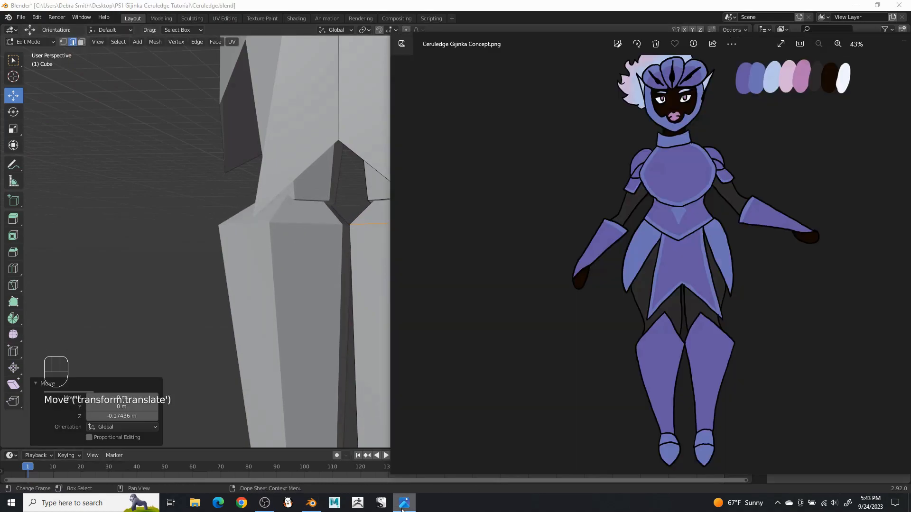
{"action": "left_click", "coordinate": [440, 4]}
- Nudge the lower leg's top edge loop slightly and adjust its size, finishing with a scale of about 1.023
{"action": "left_click_drag", "start_coordinate": [412, 190], "coordinate": [417, 188]}
{"action": "middle_click_drag", "start_coordinate": [417, 188], "coordinate": [404, 211]}
{"action": "key", "text": "s"}
{"action": "left_click", "coordinate": [465, 187]}
{"action": "middle_click_drag", "start_coordinate": [464, 187], "coordinate": [525, 227]}
{"action": "key", "text": "s"}
{"action": "left_click", "coordinate": [500, 202]}
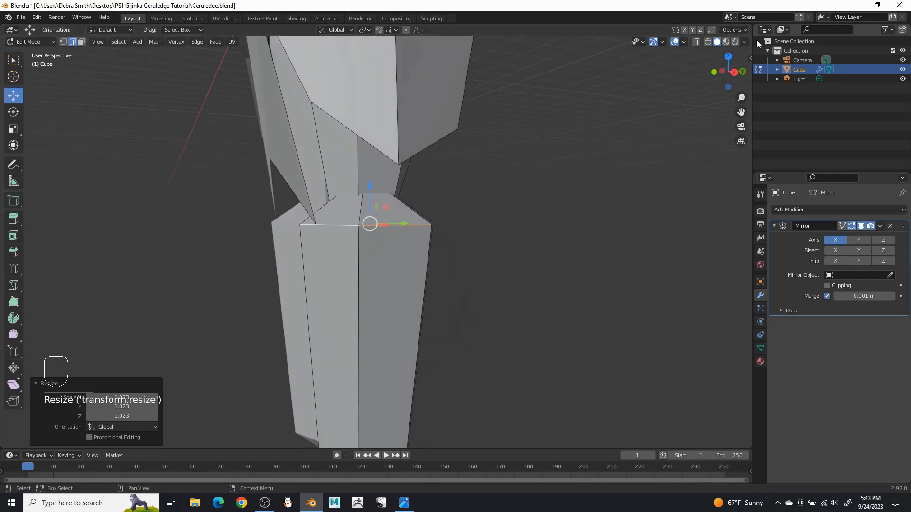
- Using X-ray display, raise the lower leg's top centre vertex about 0.426 m along Z inside the thigh
{"action": "left_click", "coordinate": [696, 42]}
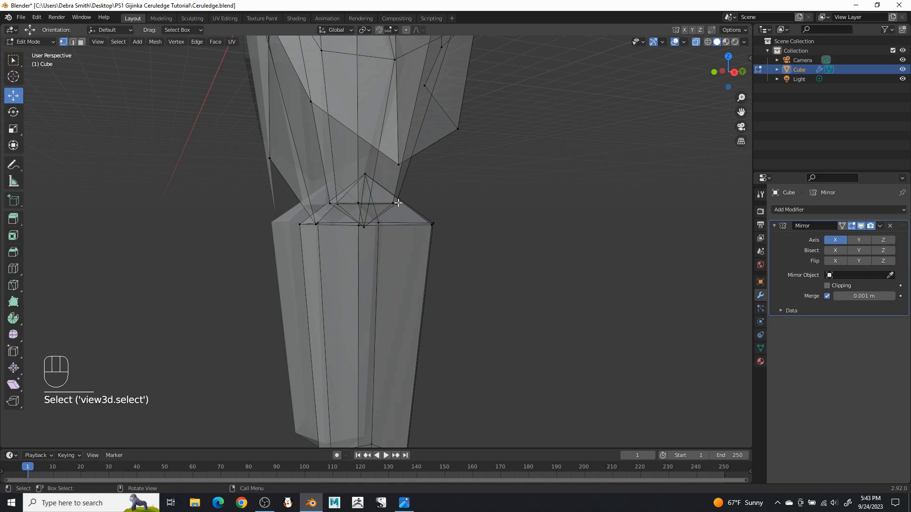
{"action": "left_click_drag", "start_coordinate": [366, 145], "coordinate": [367, 104]}
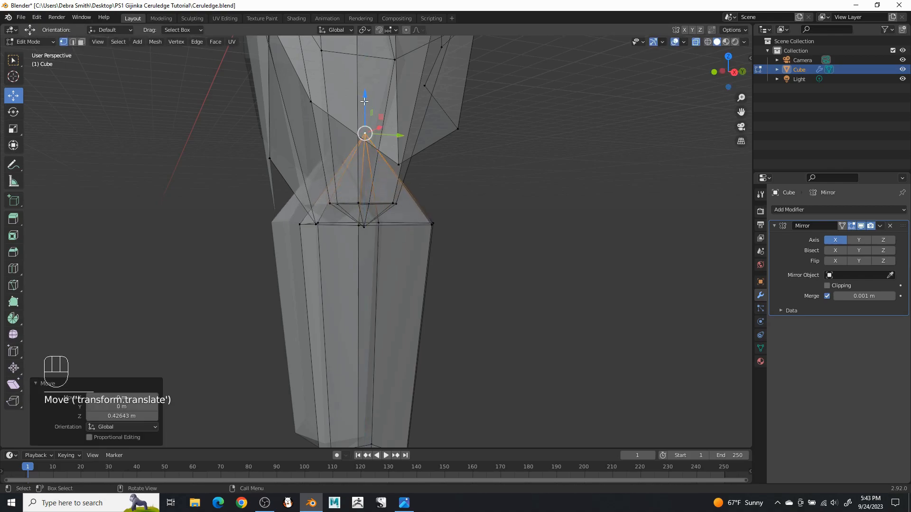
{"action": "key", "text": "alt+z"}
- Raise the front vertex of the lower leg's top rim about 0.38 m along Z into a knee point
{"action": "middle_click_drag", "start_coordinate": [447, 218], "coordinate": [429, 223]}
{"action": "left_click", "coordinate": [430, 222]}
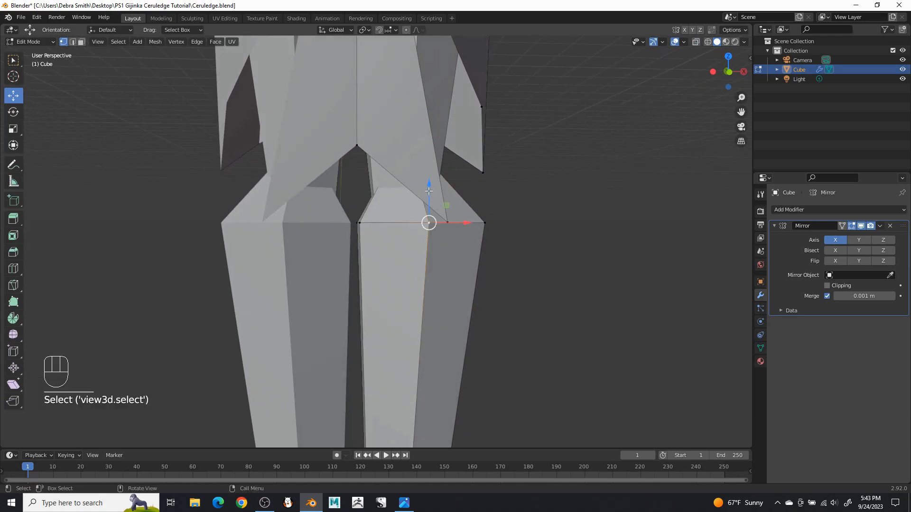
{"action": "key", "text": "g"}
{"action": "key", "text": "z"}
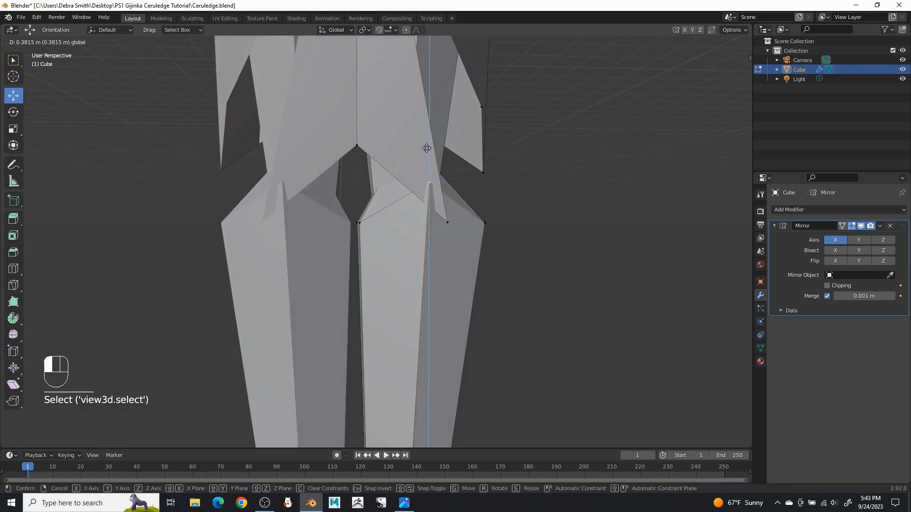
{"action": "left_click", "coordinate": [426, 149]}
- Move the front skirt panel's pointed tip and its centre hem vertex forward together along Y
{"action": "middle_click_drag", "start_coordinate": [426, 148], "coordinate": [324, 170]}
{"action": "left_click", "coordinate": [334, 253]}
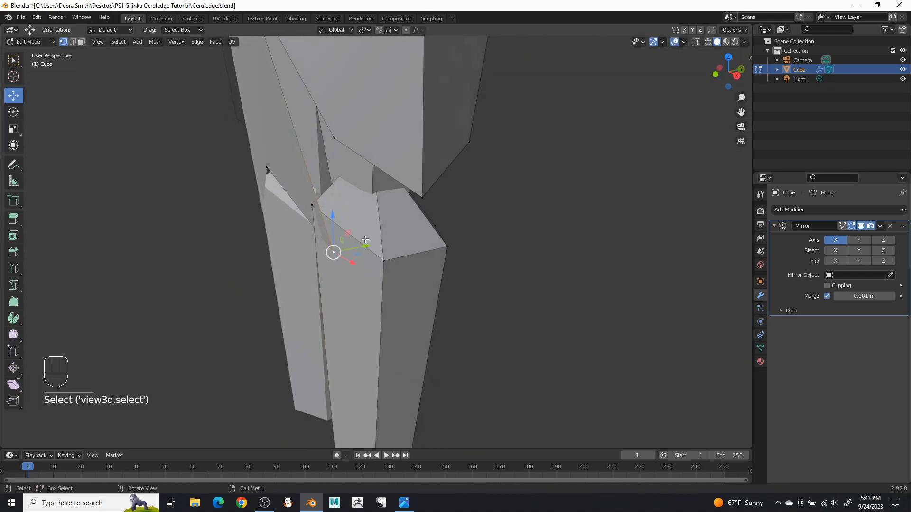
{"action": "key", "text": "g"}
{"action": "key", "text": "y"}
{"action": "left_click", "coordinate": [352, 254]}
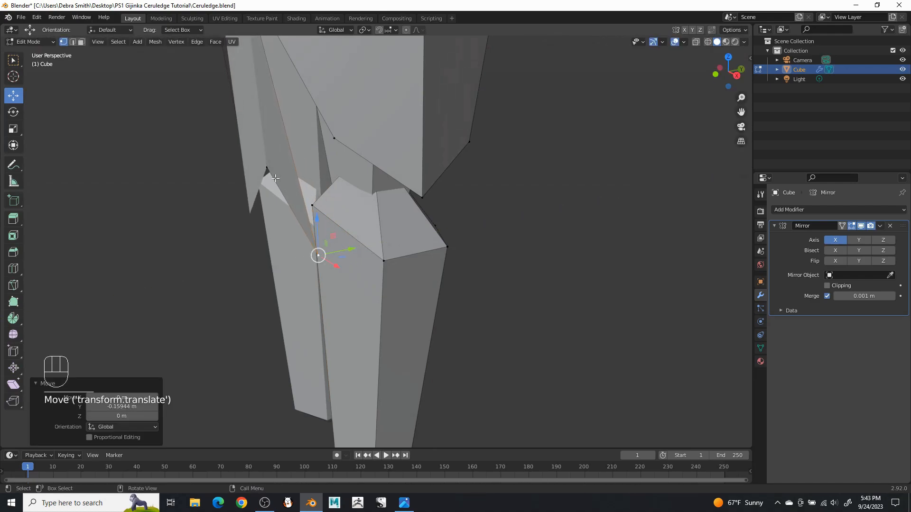
{"action": "key", "text": "ctrl+z"}
{"action": "left_click", "coordinate": [267, 166], "text": "shift"}
{"action": "left_click_drag", "start_coordinate": [338, 204], "coordinate": [310, 207]}
{"action": "left_click_drag", "start_coordinate": [474, 250], "coordinate": [467, 246]}
- Lower the rear vertex and the rear outer vertex of the lower leg's top rim along Z
{"action": "middle_click_drag", "start_coordinate": [373, 223], "coordinate": [658, 208]}
{"action": "scroll", "coordinate": [361, 224], "scroll_direction": "down", "scroll_amount": 5}
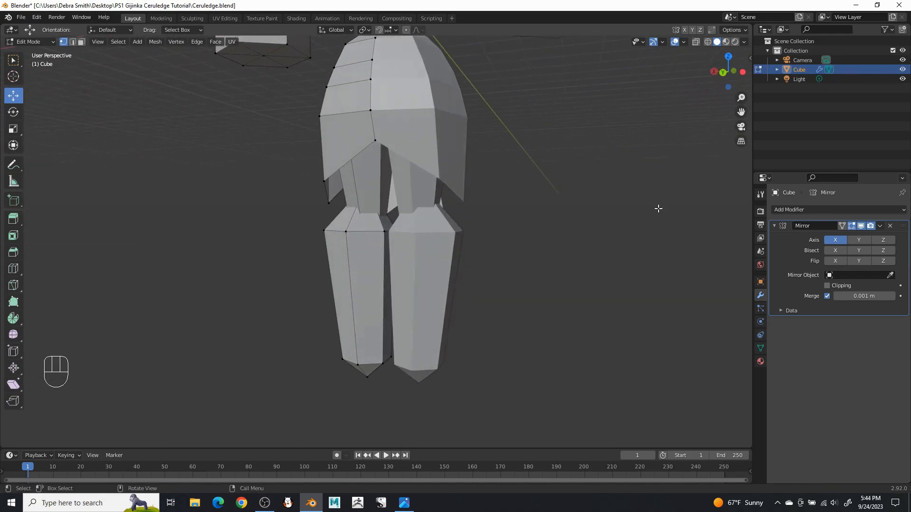
{"action": "scroll", "coordinate": [658, 208], "scroll_direction": "up", "scroll_amount": 2}
{"action": "left_click", "coordinate": [332, 227]}
{"action": "left_click_drag", "start_coordinate": [332, 188], "coordinate": [334, 216]}
{"action": "middle_click_drag", "start_coordinate": [335, 216], "coordinate": [471, 207]}
{"action": "left_click", "coordinate": [381, 223]}
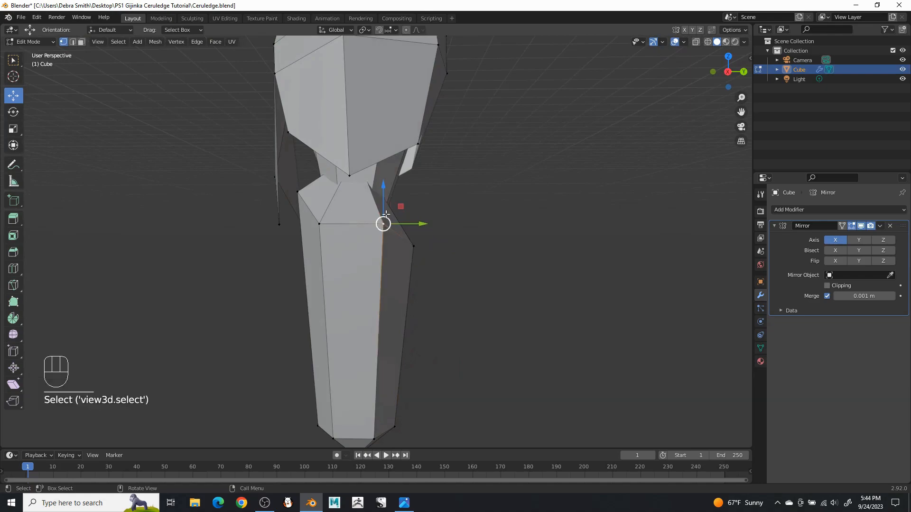
{"action": "middle_click_drag", "start_coordinate": [382, 223], "coordinate": [263, 210]}
{"action": "left_click_drag", "start_coordinate": [338, 193], "coordinate": [338, 202]}
- Raise the front outer vertex and another vertex of the lower leg's top rim slightly along Z
{"action": "middle_click_drag", "start_coordinate": [339, 202], "coordinate": [470, 204]}
{"action": "left_click", "coordinate": [317, 225]}
{"action": "middle_click_drag", "start_coordinate": [317, 225], "coordinate": [414, 235]}
{"action": "left_click_drag", "start_coordinate": [384, 180], "coordinate": [383, 168]}
{"action": "middle_click_drag", "start_coordinate": [384, 168], "coordinate": [366, 169]}
{"action": "left_click", "coordinate": [352, 182]}
{"action": "left_click_drag", "start_coordinate": [353, 150], "coordinate": [351, 141]}
{"action": "left_click_drag", "start_coordinate": [478, 224], "coordinate": [450, 263]}
- Select the vertices at the lower leg's bottom end and shrink them, finishing with a scale of about 0.910
{"action": "middle_click_drag", "start_coordinate": [450, 263], "coordinate": [429, 341]}
{"action": "left_click_drag", "start_coordinate": [429, 341], "coordinate": [347, 256]}
{"action": "left_click_drag", "start_coordinate": [462, 313], "coordinate": [335, 248]}
{"action": "middle_click_drag", "start_coordinate": [434, 252], "coordinate": [449, 326]}
{"action": "key", "text": "s"}
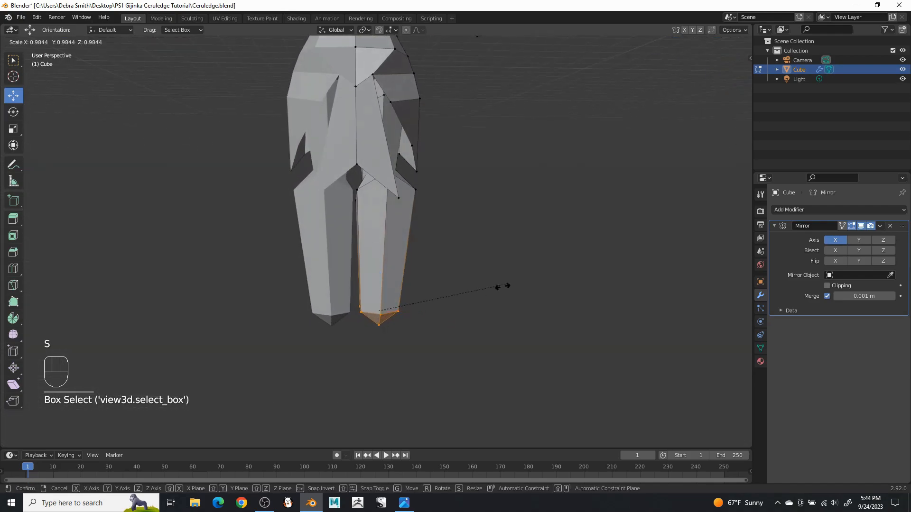
{"action": "left_click", "coordinate": [459, 290]}
{"action": "key", "text": "s"}
{"action": "left_click", "coordinate": [486, 291]}
- Compare the full figure and its tapered lower legs with the Ceruledge Gijinka concept image
{"action": "middle_click_drag", "start_coordinate": [498, 288], "coordinate": [493, 280]}
{"action": "scroll", "coordinate": [494, 280], "scroll_direction": "down", "scroll_amount": 3}
{"action": "mouse_move", "coordinate": [492, 275]}
{"action": "middle_mouse_down", "text": "shift"}
{"action": "mouse_move", "coordinate": [488, 297]}
{"action": "mouse_move", "coordinate": [482, 280]}
{"action": "middle_mouse_up", "text": "shift"}
{"action": "scroll", "coordinate": [485, 270], "scroll_direction": "up", "scroll_amount": 2}
{"action": "scroll", "coordinate": [482, 284], "scroll_direction": "down", "scroll_amount": 1}
{"action": "left_click", "coordinate": [404, 503]}
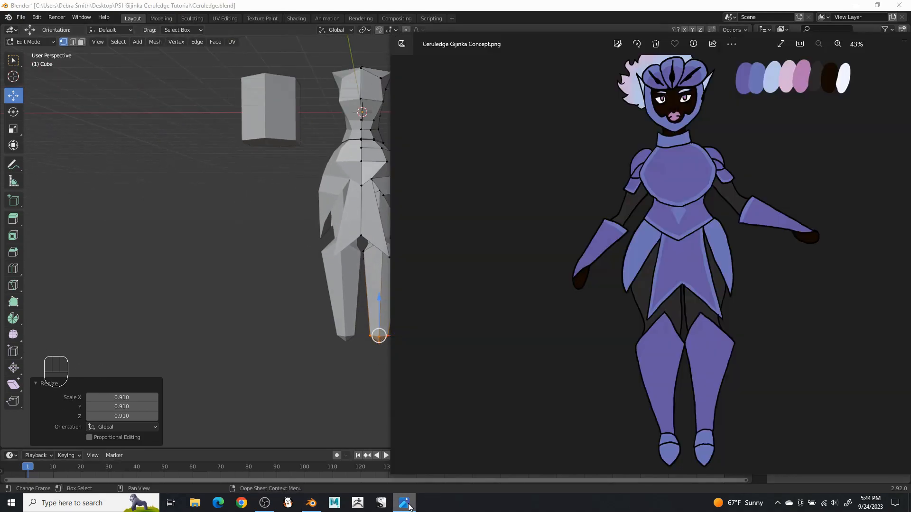
- Duplicate the spare six-sided cylinder and lower the copy about 8.34 m along Z, below the level of the legs
{"action": "left_click", "coordinate": [552, 2]}
{"action": "middle_click_drag", "start_coordinate": [502, 192], "coordinate": [498, 215], "text": "shift"}
{"action": "left_click", "coordinate": [476, 188]}
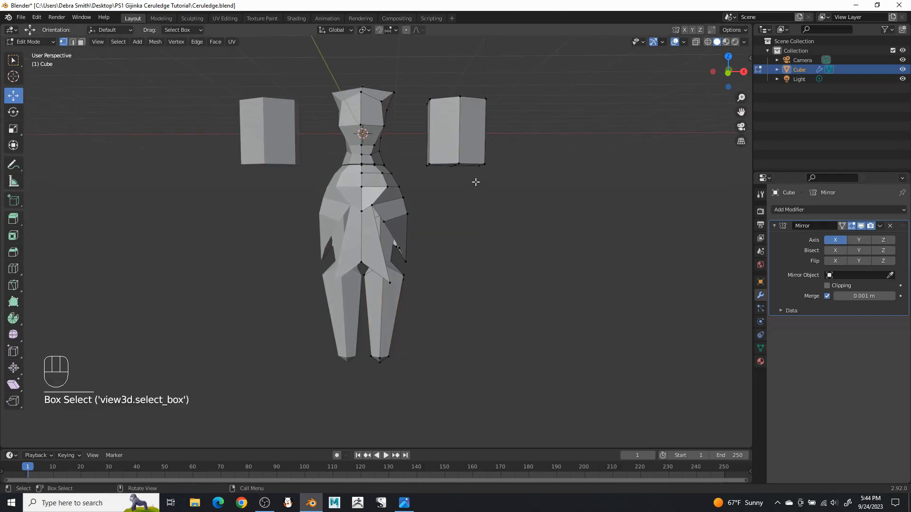
{"action": "key", "text": "l"}
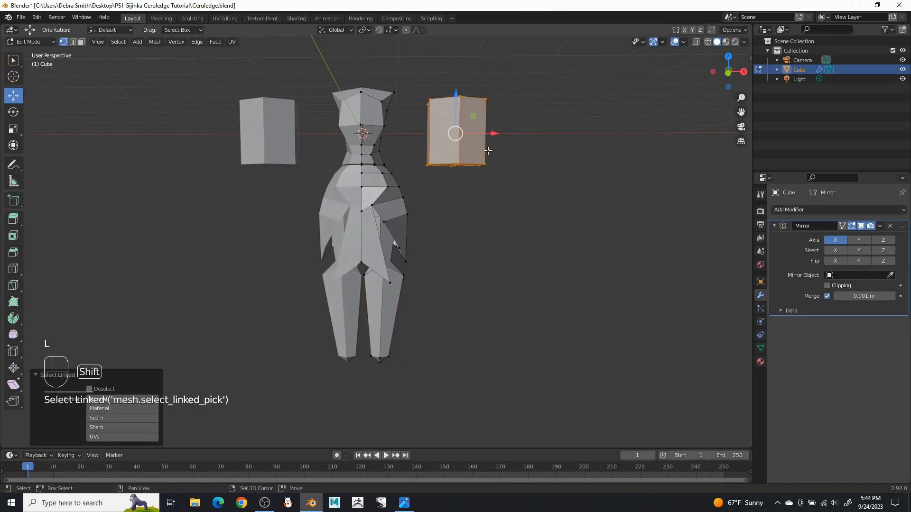
{"action": "key", "text": "shift+d"}
{"action": "right_click", "coordinate": [535, 148]}
{"action": "left_click_drag", "start_coordinate": [458, 93], "coordinate": [456, 335]}
{"action": "middle_click_drag", "start_coordinate": [447, 302], "coordinate": [441, 112], "text": "shift"}
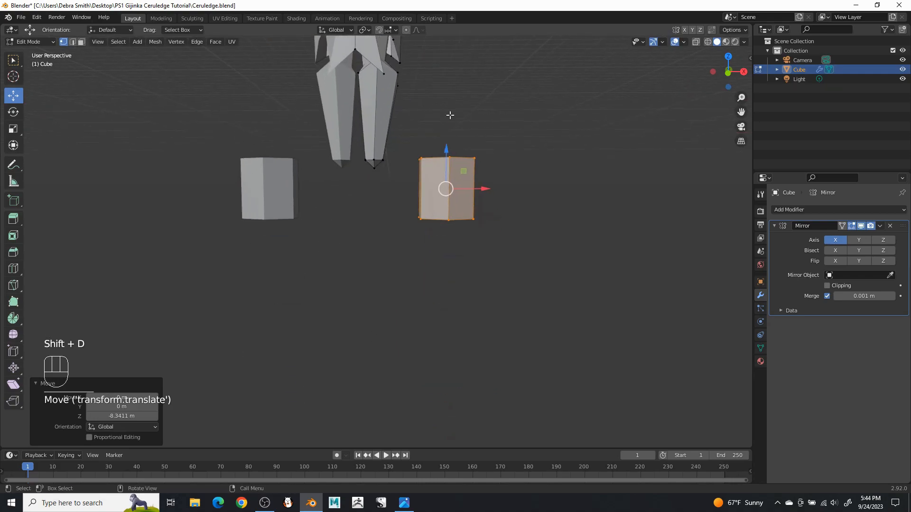
- Shrink the copied cylinder and place it directly under the lower leg, shifting it along X and raising it about 0.58 m
{"action": "scroll", "coordinate": [442, 112], "scroll_direction": "up", "scroll_amount": 3}
{"action": "left_click_drag", "start_coordinate": [529, 150], "coordinate": [438, 139]}
{"action": "middle_click_drag", "start_coordinate": [437, 150], "coordinate": [451, 244], "text": "shift"}
{"action": "scroll", "coordinate": [435, 249], "scroll_direction": "up", "scroll_amount": 2}
{"action": "key", "text": "s"}
{"action": "left_click", "coordinate": [441, 244]}
{"action": "left_click_drag", "start_coordinate": [440, 242], "coordinate": [405, 235]}
{"action": "left_click_drag", "start_coordinate": [376, 201], "coordinate": [385, 153]}
- Move the ankle block about 0.095 m along Y, shorten it slightly along Z and raise it about 0.053 m against the leg
{"action": "middle_click_drag", "start_coordinate": [384, 152], "coordinate": [280, 190]}
{"action": "scroll", "coordinate": [355, 236], "scroll_direction": "up", "scroll_amount": 1}
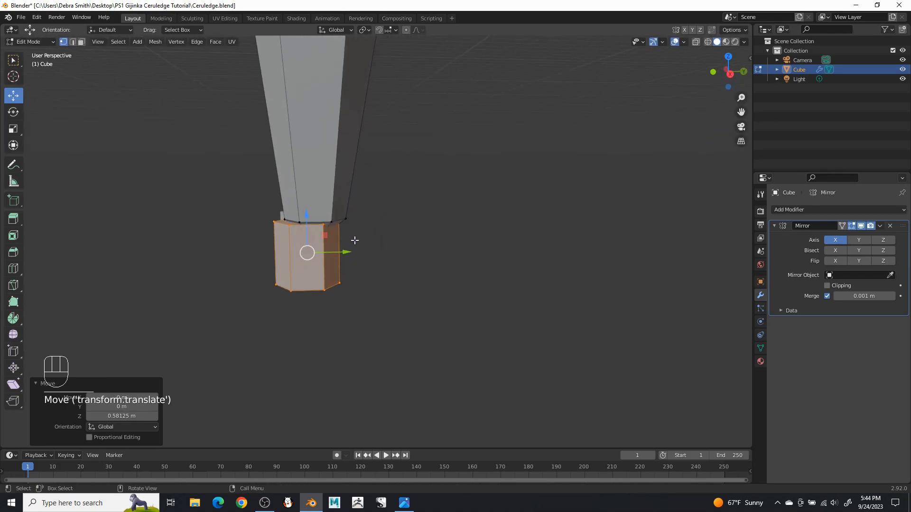
{"action": "left_click_drag", "start_coordinate": [345, 252], "coordinate": [354, 252]}
{"action": "middle_click_drag", "start_coordinate": [354, 252], "coordinate": [450, 245]}
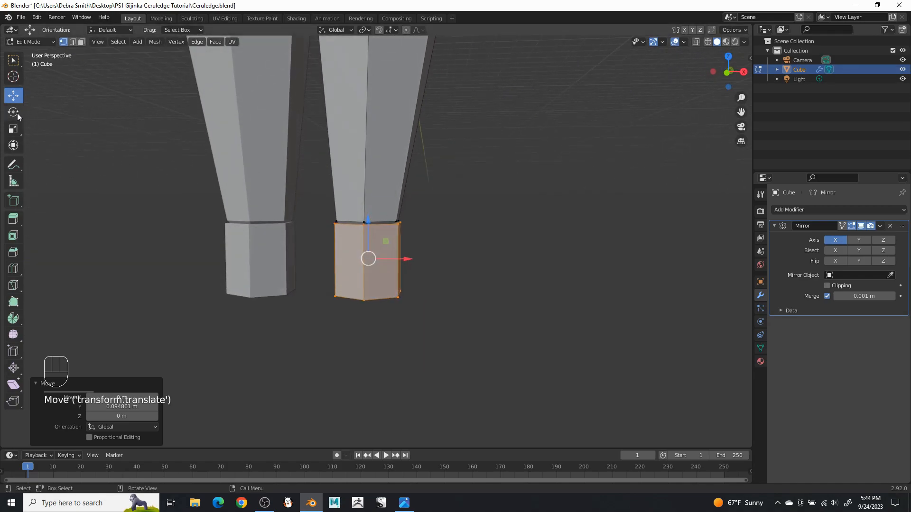
{"action": "left_click", "coordinate": [19, 112]}
{"action": "left_click", "coordinate": [13, 128]}
{"action": "left_click_drag", "start_coordinate": [369, 222], "coordinate": [368, 215]}
{"action": "left_click", "coordinate": [18, 95]}
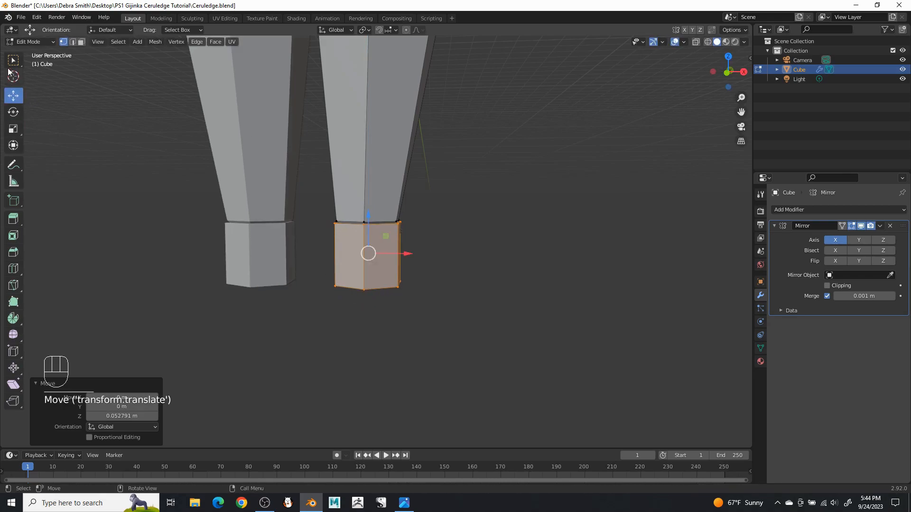
- Extrude the ankle block's front face about 0.91 m forward to form the foot
{"action": "left_click", "coordinate": [375, 266]}
{"action": "middle_click_drag", "start_coordinate": [375, 266], "coordinate": [419, 243]}
{"action": "key", "text": "e"}
{"action": "left_click", "coordinate": [492, 225]}
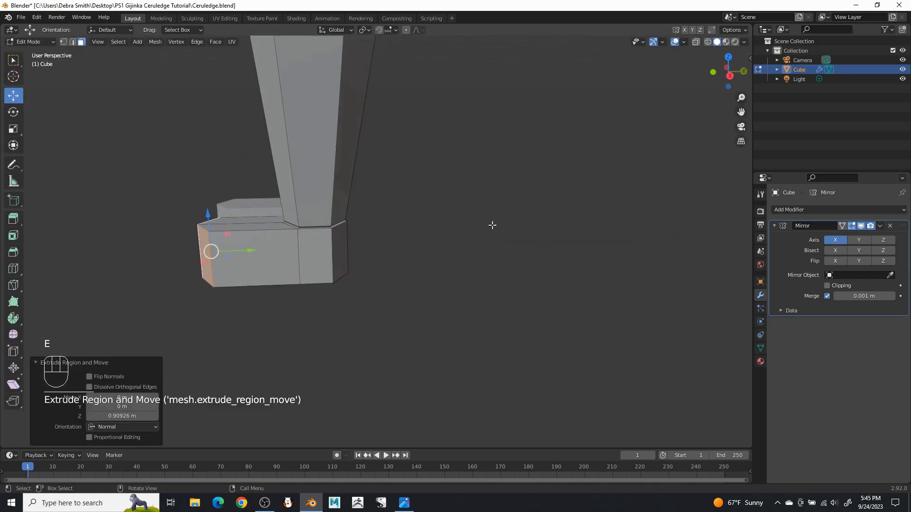
- Select the inner and outer vertical edges at the foot's front and widen them along X with a scale of 1.323
{"action": "middle_click_drag", "start_coordinate": [492, 225], "coordinate": [671, 268], "text": "shift"}
{"action": "middle_click_drag", "start_coordinate": [443, 310], "coordinate": [534, 280]}
{"action": "left_click", "coordinate": [444, 276]}
{"action": "scroll", "coordinate": [494, 299], "scroll_direction": "up", "scroll_amount": 2}
{"action": "left_click", "coordinate": [387, 315], "text": "shift"}
{"action": "middle_click_drag", "start_coordinate": [387, 315], "coordinate": [477, 287]}
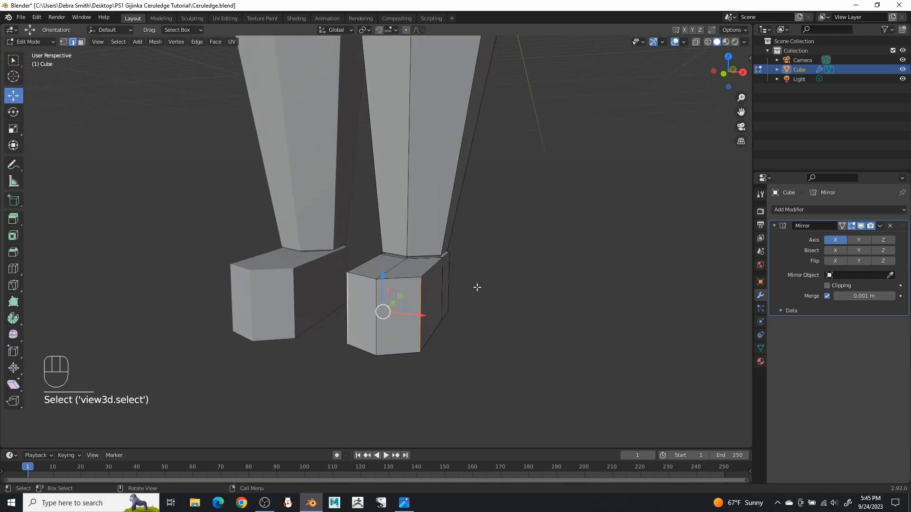
{"action": "left_click", "coordinate": [14, 136]}
{"action": "left_click_drag", "start_coordinate": [417, 317], "coordinate": [434, 327]}
- Move the outer vertical edge at the foot's front back along Y
{"action": "middle_click_drag", "start_coordinate": [434, 327], "coordinate": [349, 349]}
{"action": "middle_click_drag", "start_coordinate": [363, 300], "coordinate": [323, 319], "text": "shift"}
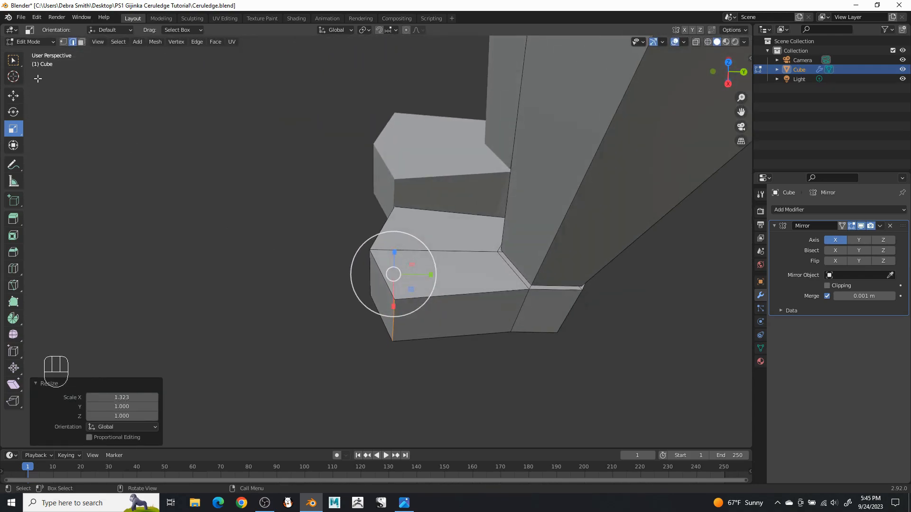
{"action": "left_click", "coordinate": [14, 96]}
{"action": "left_click", "coordinate": [393, 310]}
{"action": "left_click_drag", "start_coordinate": [430, 322], "coordinate": [453, 323]}
{"action": "middle_click_drag", "start_coordinate": [403, 305], "coordinate": [482, 320]}
- Lower the two upper front edges of the toe along Z and move them back about 0.20 m along Y
{"action": "left_click", "coordinate": [383, 253]}
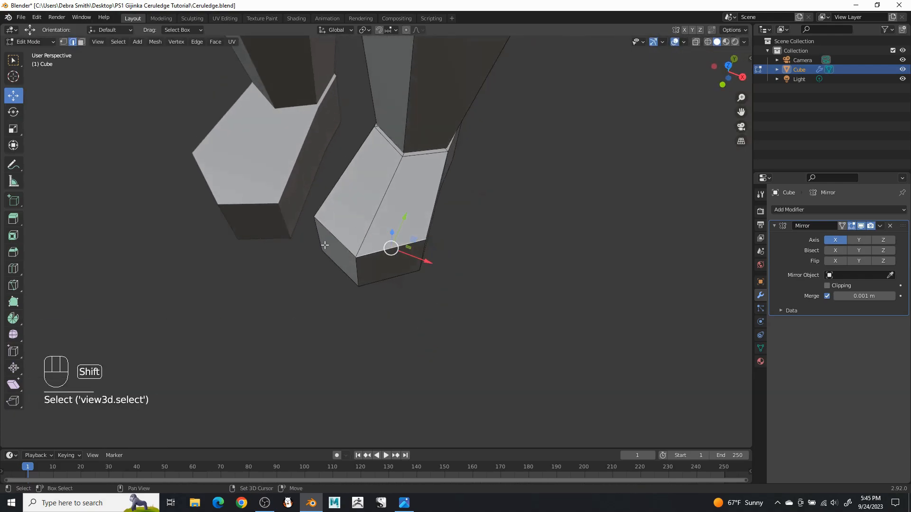
{"action": "middle_click_drag", "start_coordinate": [449, 241], "coordinate": [398, 200]}
{"action": "left_click_drag", "start_coordinate": [397, 239], "coordinate": [402, 279]}
{"action": "middle_click_drag", "start_coordinate": [403, 279], "coordinate": [425, 266]}
{"action": "left_click_drag", "start_coordinate": [443, 343], "coordinate": [479, 344]}
{"action": "middle_click_drag", "start_coordinate": [479, 344], "coordinate": [539, 396]}
{"action": "scroll", "coordinate": [492, 315], "scroll_direction": "down", "scroll_amount": 4}
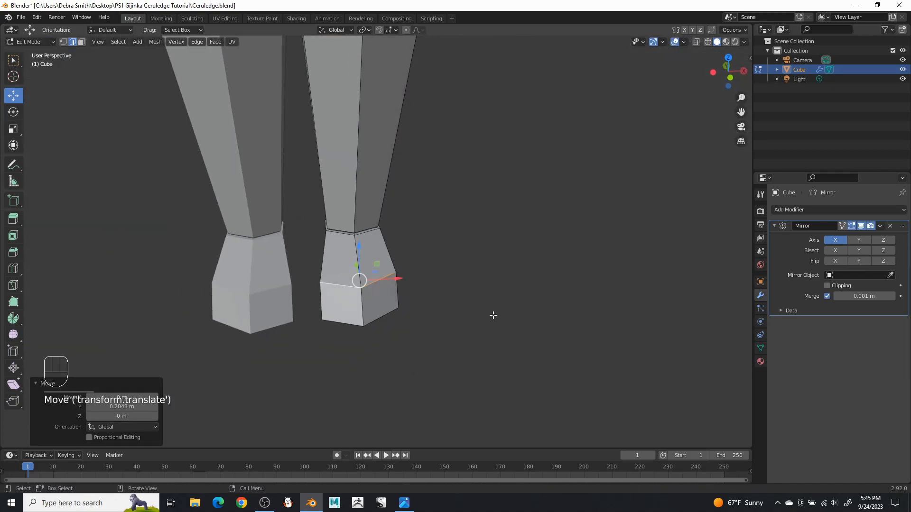
- Check the full figure with its new feet and save the file
{"action": "middle_click_drag", "start_coordinate": [477, 303], "coordinate": [485, 283]}
{"action": "scroll", "coordinate": [464, 268], "scroll_direction": "down", "scroll_amount": 5}
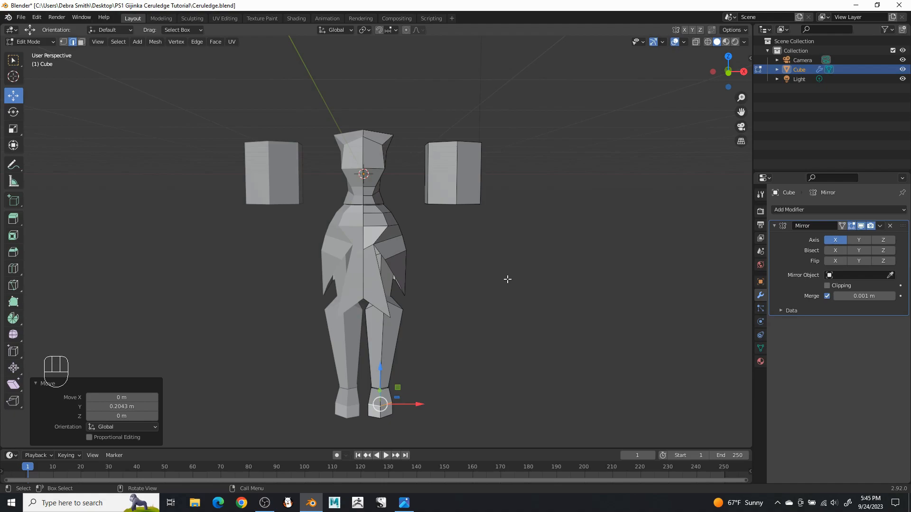
{"action": "scroll", "coordinate": [498, 203], "scroll_direction": "up", "scroll_amount": 3}
{"action": "middle_click_drag", "start_coordinate": [498, 203], "coordinate": [479, 205]}
{"action": "scroll", "coordinate": [498, 185], "scroll_direction": "down", "scroll_amount": 4}
{"action": "left_click", "coordinate": [21, 17]}
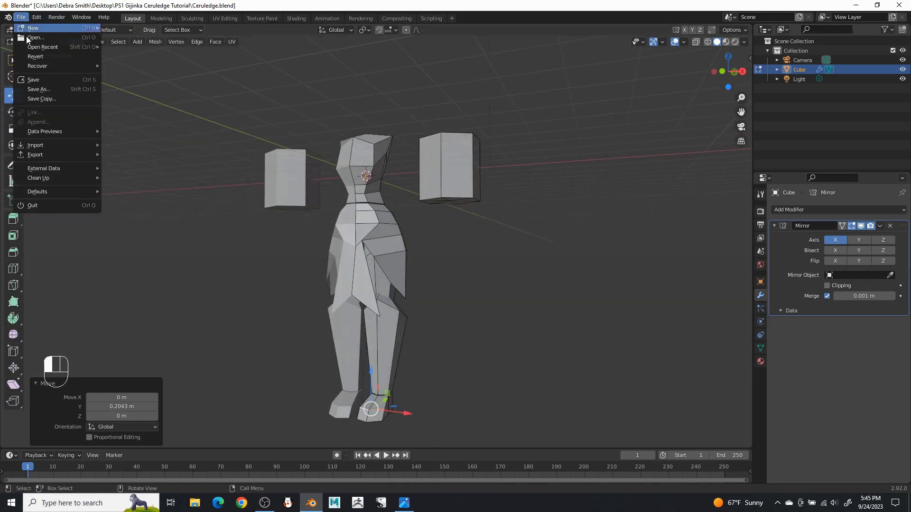
{"action": "left_click", "coordinate": [30, 81]}
{"action": "middle_click_drag", "start_coordinate": [564, 215], "coordinate": [532, 256]}
{"action": "scroll", "coordinate": [542, 220], "scroll_direction": "up", "scroll_amount": 2}
{"action": "key", "text": "l"}
{"action": "left_click_drag", "start_coordinate": [502, 303], "coordinate": [503, 142]}
{"action": "scroll", "coordinate": [511, 237], "scroll_direction": "down", "scroll_amount": 3}
{"action": "middle_click_drag", "start_coordinate": [510, 238], "coordinate": [465, 201], "text": "shift"}
{"action": "key", "text": "ctrl+z"}
{"action": "key", "text": "ctrl+z"}
- Raise the spare cylinder along Z, duplicate it, and move the copy down beside the character's shoulder
{"action": "key", "text": "l"}
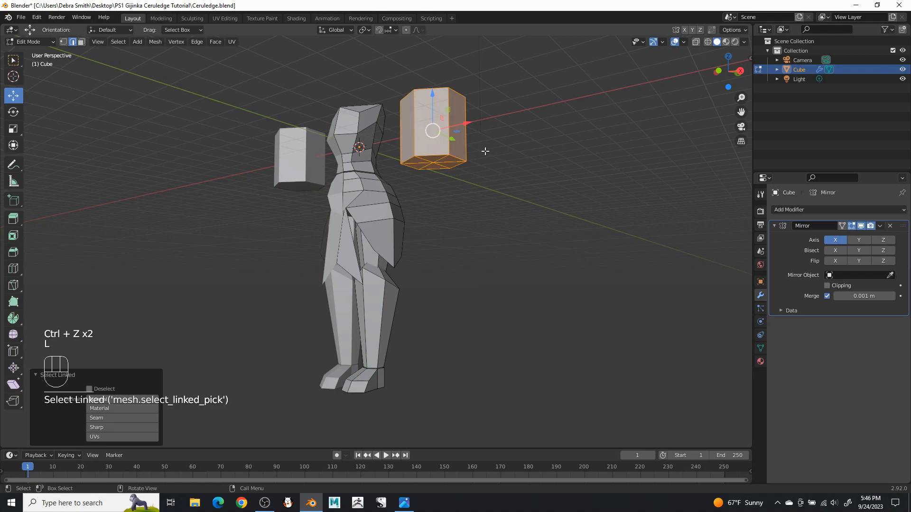
{"action": "middle_click_drag", "start_coordinate": [482, 150], "coordinate": [507, 170]}
{"action": "scroll", "coordinate": [491, 207], "scroll_direction": "up", "scroll_amount": 2}
{"action": "left_click_drag", "start_coordinate": [467, 190], "coordinate": [482, 73]}
{"action": "middle_click_drag", "start_coordinate": [496, 132], "coordinate": [514, 135]}
{"action": "key", "text": "shift+d"}
{"action": "right_click", "coordinate": [575, 147]}
{"action": "left_click_drag", "start_coordinate": [477, 110], "coordinate": [472, 207]}
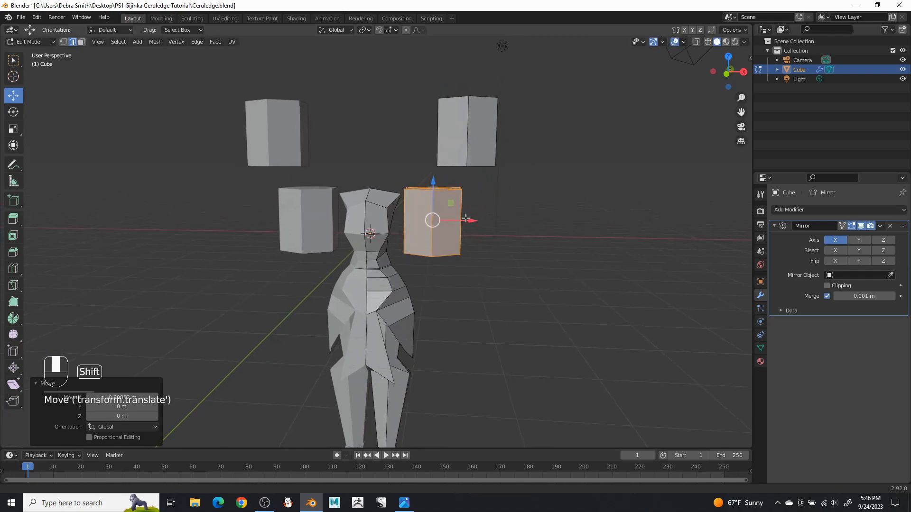
- Shrink the copied cylinder to arm thickness and move it along X closer to the upper torso
{"action": "scroll", "coordinate": [460, 214], "scroll_direction": "up", "scroll_amount": 5}
{"action": "key", "text": "s"}
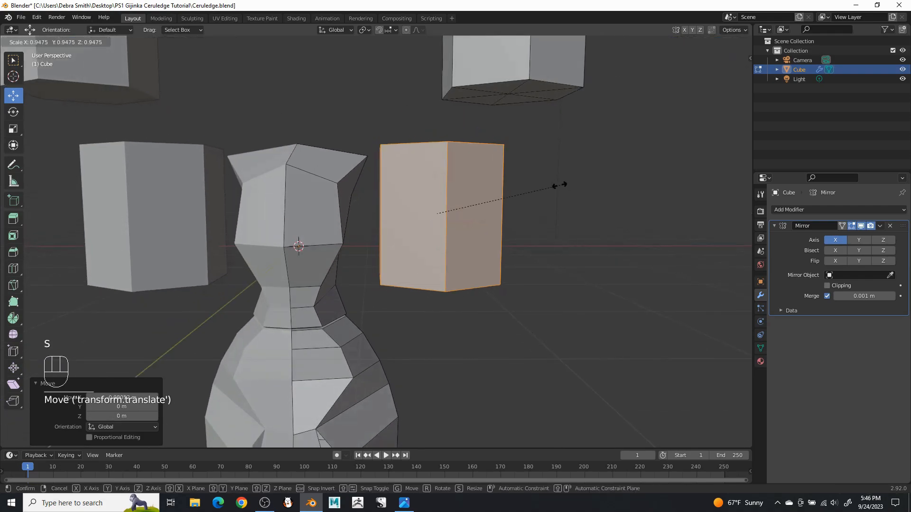
{"action": "left_click", "coordinate": [489, 199]}
{"action": "left_click_drag", "start_coordinate": [477, 213], "coordinate": [440, 210]}
{"action": "middle_click_drag", "start_coordinate": [455, 220], "coordinate": [462, 214]}
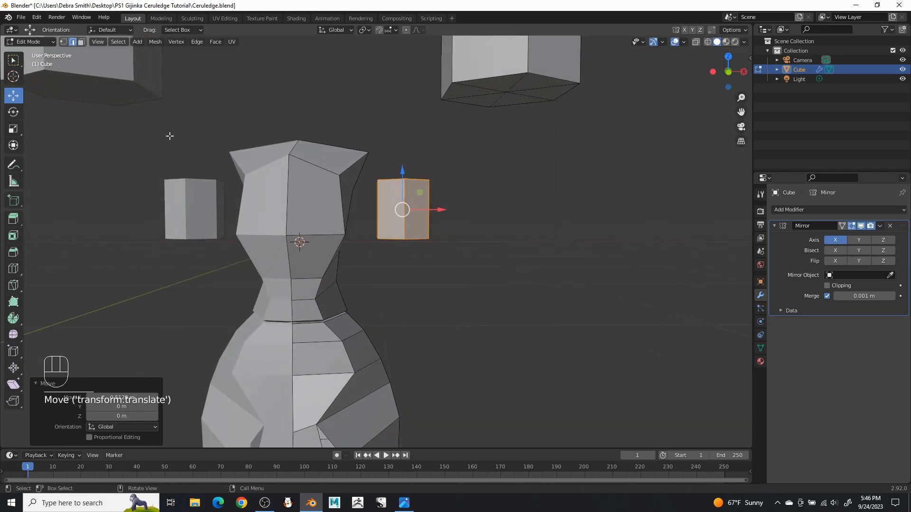
- Stretch the arm cylinder along Z with a scale of 2.426 and lower it about 0.21 m
{"action": "left_click", "coordinate": [14, 128]}
{"action": "left_click_drag", "start_coordinate": [402, 171], "coordinate": [399, 108]}
{"action": "left_click", "coordinate": [14, 95]}
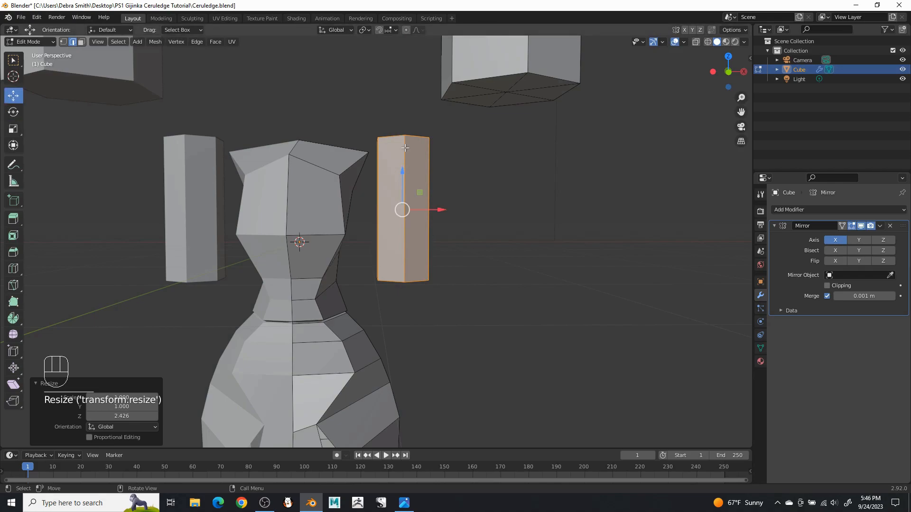
{"action": "left_click_drag", "start_coordinate": [402, 171], "coordinate": [397, 190]}
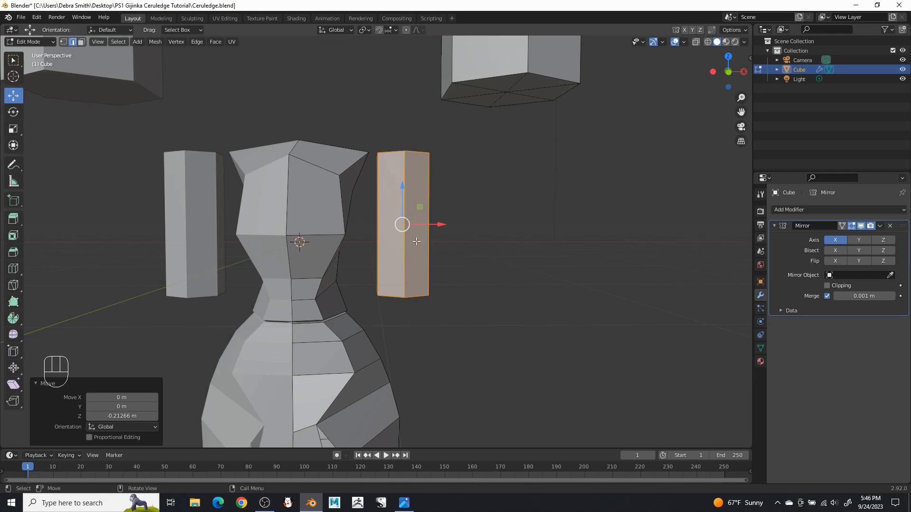
- Rotate the arm cylinder 90° about Y, raise it to shoulder height and move it outward along X
{"action": "left_click", "coordinate": [13, 112]}
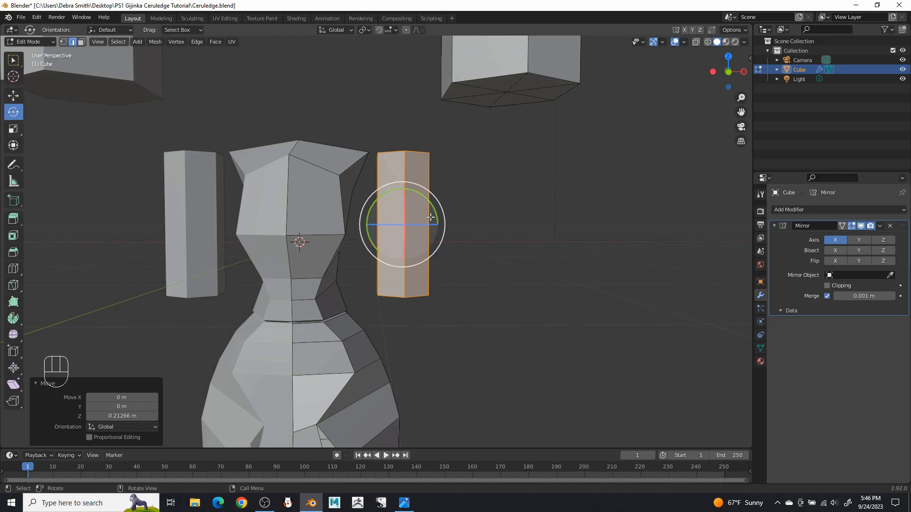
{"action": "left_click_drag", "start_coordinate": [432, 207], "coordinate": [382, 205]}
{"action": "left_click", "coordinate": [136, 406]}
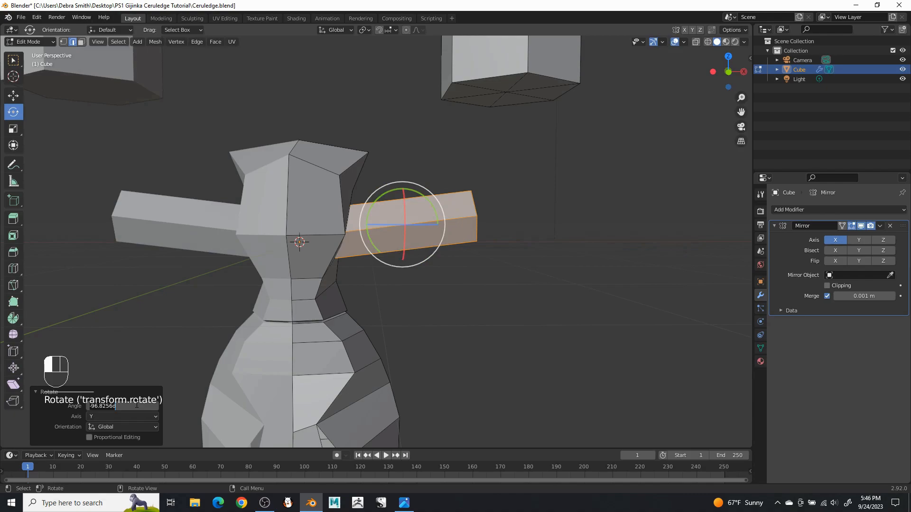
{"action": "key", "text": "Return"}
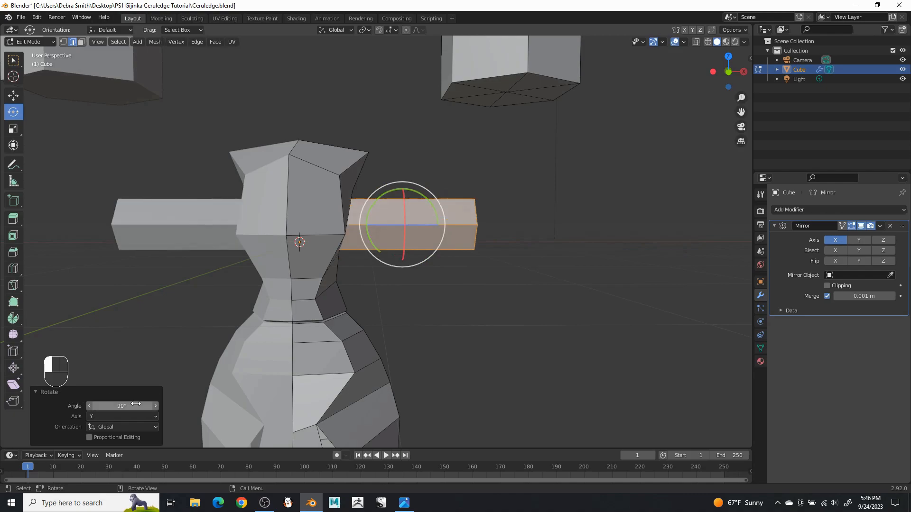
{"action": "left_click", "coordinate": [20, 96]}
{"action": "left_click_drag", "start_coordinate": [397, 185], "coordinate": [413, 139]}
{"action": "left_click_drag", "start_coordinate": [441, 179], "coordinate": [561, 179]}
- Select the centre vertices of the arm cylinder's two end caps and scale them apart to form pointed ends
{"action": "left_click", "coordinate": [64, 43]}
{"action": "left_click", "coordinate": [444, 184]}
{"action": "middle_click_drag", "start_coordinate": [520, 212], "coordinate": [453, 239]}
{"action": "left_click", "coordinate": [450, 241], "text": "shift"}
{"action": "key", "text": "s"}
{"action": "left_click", "coordinate": [548, 266]}
- Select the whole upper arm and move it inward along X until it meets the shoulder
{"action": "middle_click_drag", "start_coordinate": [548, 266], "coordinate": [574, 190]}
{"action": "key", "text": "l"}
{"action": "left_click_drag", "start_coordinate": [543, 190], "coordinate": [450, 195]}
{"action": "mouse_move", "coordinate": [450, 195]}
{"action": "middle_mouse_down"}
{"action": "mouse_move", "coordinate": [462, 191]}
{"action": "mouse_move", "coordinate": [448, 189]}
{"action": "middle_mouse_up"}
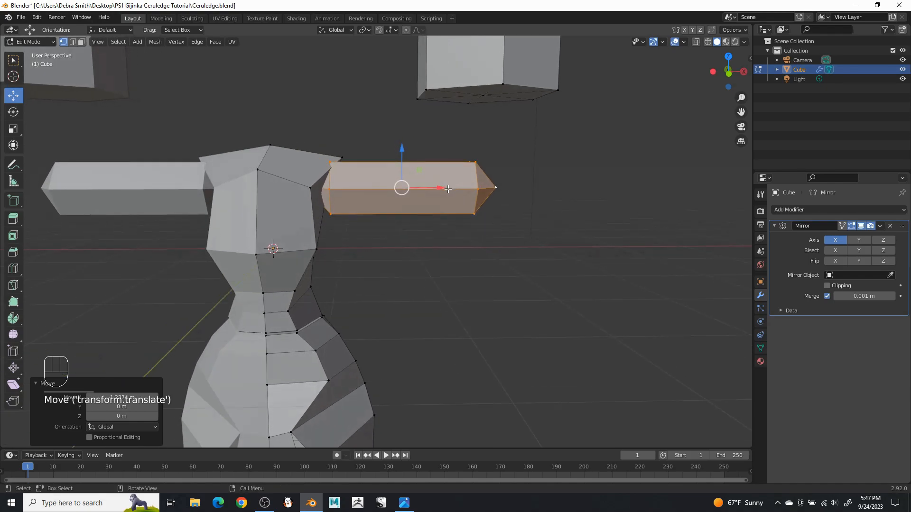
{"action": "left_click_drag", "start_coordinate": [439, 190], "coordinate": [437, 190]}
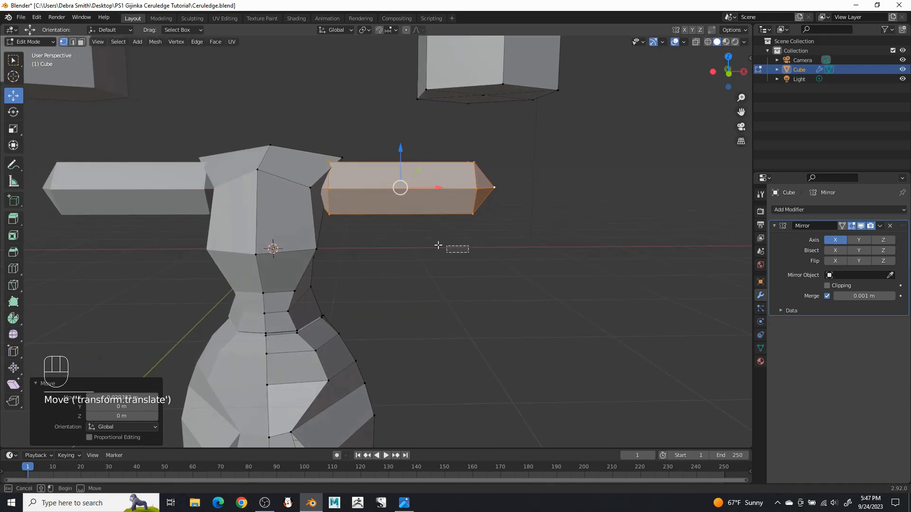
- Select the vertex loop at the upper arm's shoulder end and enlarge it slightly
{"action": "left_click", "coordinate": [445, 248]}
{"action": "left_click", "coordinate": [330, 189], "text": "alt"}
{"action": "key", "text": "s"}
{"action": "left_click", "coordinate": [492, 258]}
- Duplicate the upper arm and move the copy outward along X to form the forearm
{"action": "left_click", "coordinate": [470, 194]}
{"action": "key", "text": "l"}
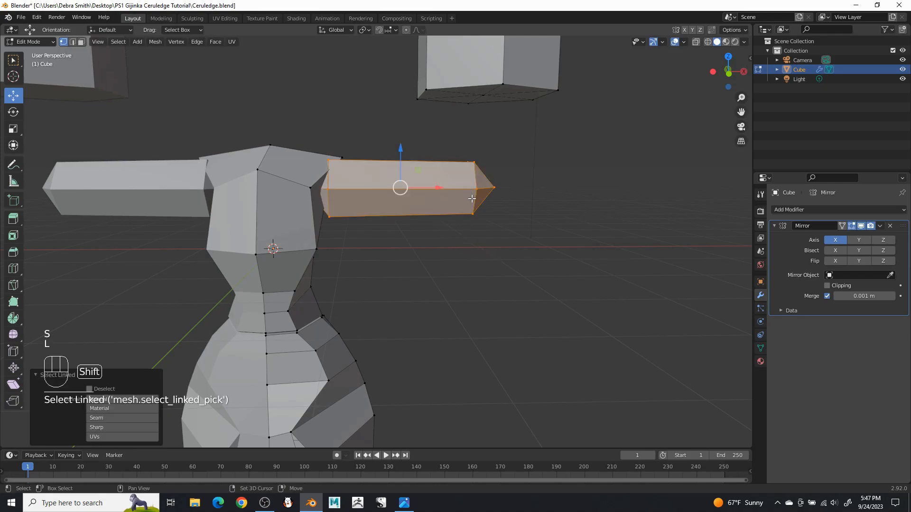
{"action": "key", "text": "shift+d"}
{"action": "right_click", "coordinate": [507, 210]}
{"action": "middle_click_drag", "start_coordinate": [495, 195], "coordinate": [377, 229], "text": "shift"}
{"action": "left_click_drag", "start_coordinate": [322, 221], "coordinate": [473, 211]}
{"action": "left_click_drag", "start_coordinate": [425, 301], "coordinate": [421, 294]}
- Shrink the vertex loop at the forearm's elbow end with a scale of about 0.866
{"action": "left_click", "coordinate": [362, 237], "text": "alt+shift"}
{"action": "key", "text": "s"}
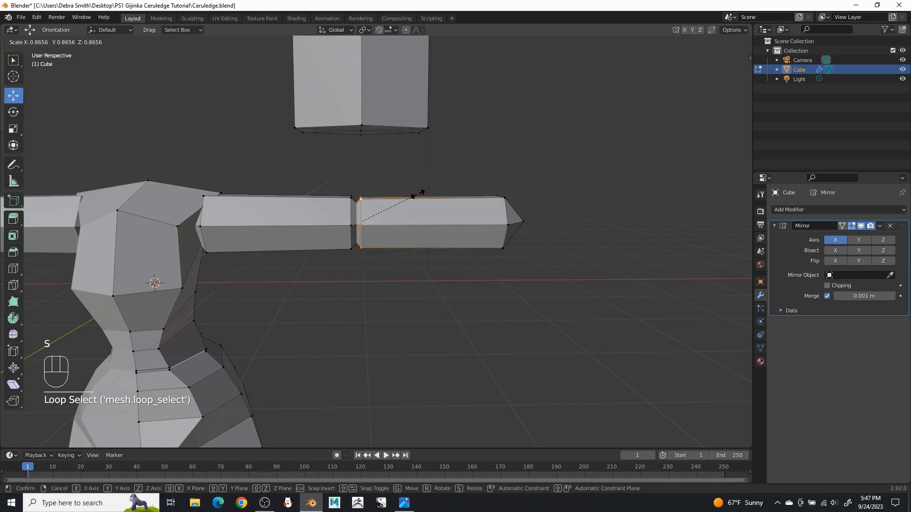
{"action": "left_click", "coordinate": [418, 194]}
{"action": "left_click", "coordinate": [441, 297]}
{"action": "middle_click_drag", "start_coordinate": [441, 297], "coordinate": [400, 291]}
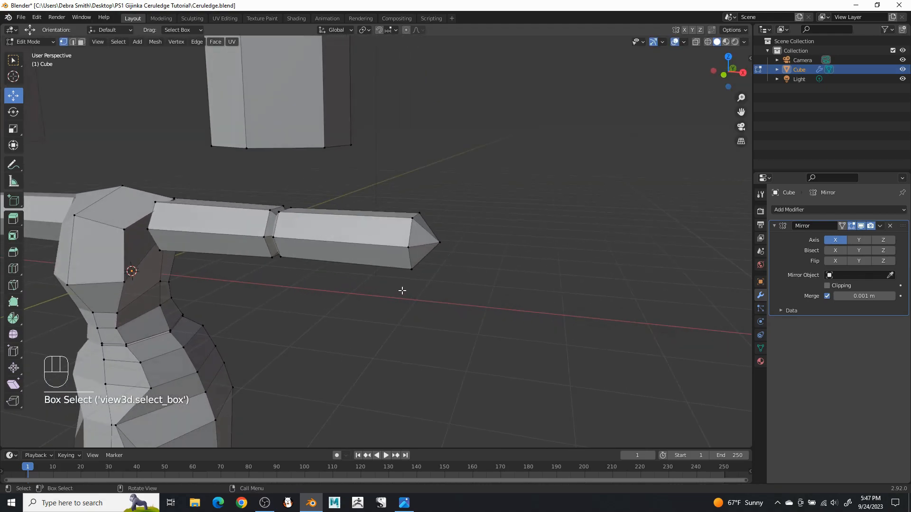
- Following the concept image, flare the forearm's elbow-end loop into a wider cuff and shift it along X
{"action": "left_click", "coordinate": [398, 509]}
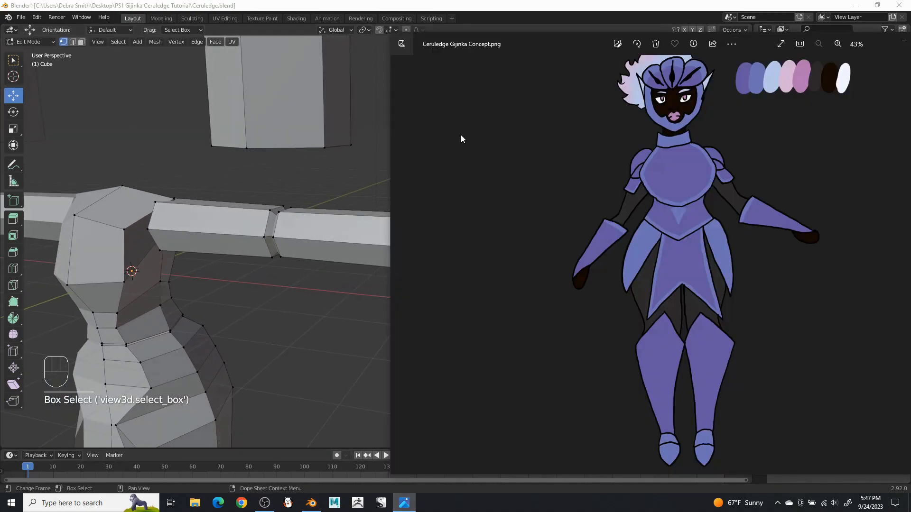
{"action": "left_click", "coordinate": [447, 4]}
{"action": "left_click", "coordinate": [276, 223], "text": "alt+shift"}
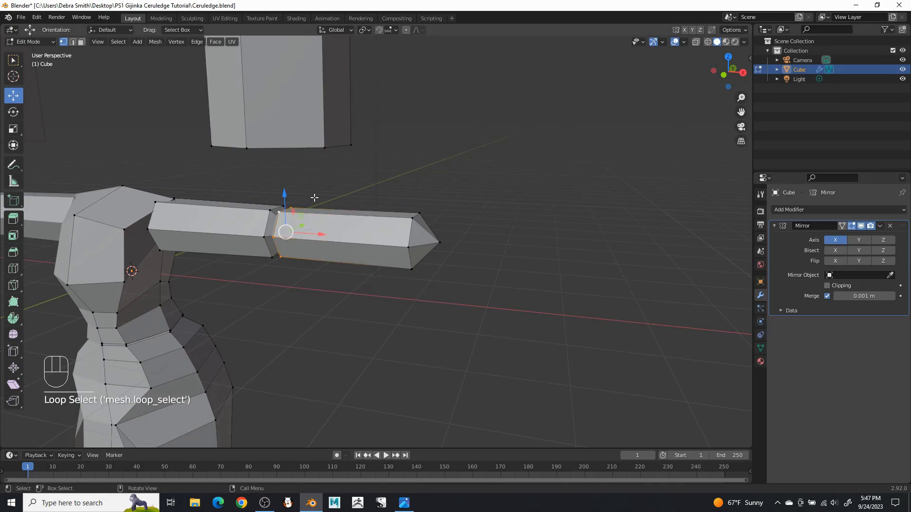
{"action": "key", "text": "s"}
{"action": "left_click", "coordinate": [334, 187]}
{"action": "middle_click_drag", "start_coordinate": [334, 187], "coordinate": [367, 173]}
{"action": "mouse_move", "coordinate": [356, 223]}
{"action": "left_mouse_down"}
{"action": "mouse_move", "coordinate": [329, 217]}
{"action": "mouse_move", "coordinate": [354, 213]}
{"action": "left_mouse_up"}
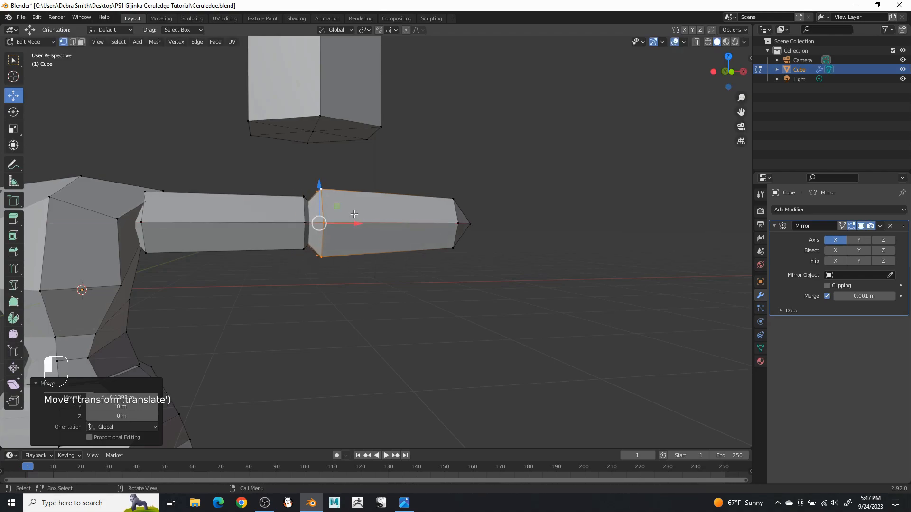
- Check the gauntlet in the concept image, adjust the size of the cuff loop again and nudge it along X
{"action": "left_click", "coordinate": [404, 503]}
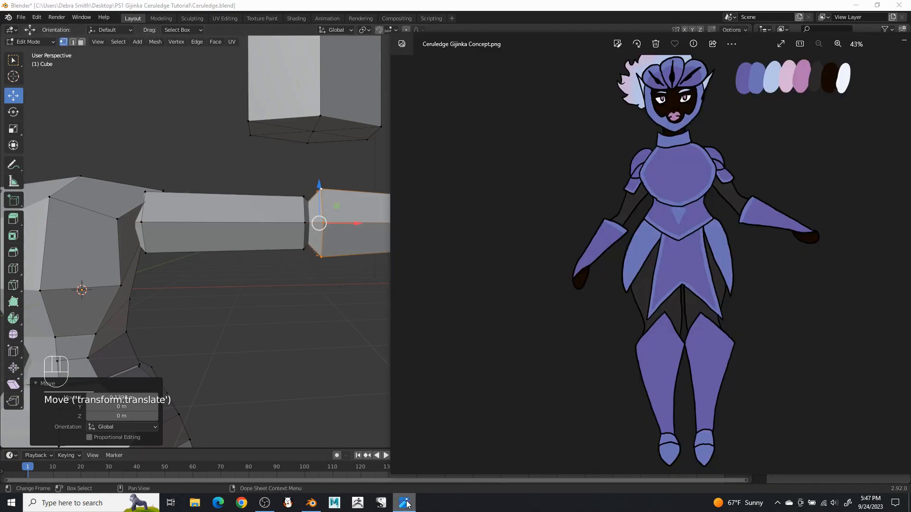
{"action": "left_click", "coordinate": [405, 502]}
{"action": "key", "text": "s"}
{"action": "left_click", "coordinate": [393, 194]}
{"action": "left_click_drag", "start_coordinate": [358, 223], "coordinate": [356, 224]}
- Shrink the vertex loop at the forearm's wrist end and move it slightly outward along X
{"action": "middle_click_drag", "start_coordinate": [371, 223], "coordinate": [309, 236], "text": "shift"}
{"action": "left_click_drag", "start_coordinate": [351, 271], "coordinate": [386, 280]}
{"action": "middle_click_drag", "start_coordinate": [407, 254], "coordinate": [378, 260]}
{"action": "left_click", "coordinate": [376, 259], "text": "alt+shift"}
{"action": "key", "text": "s"}
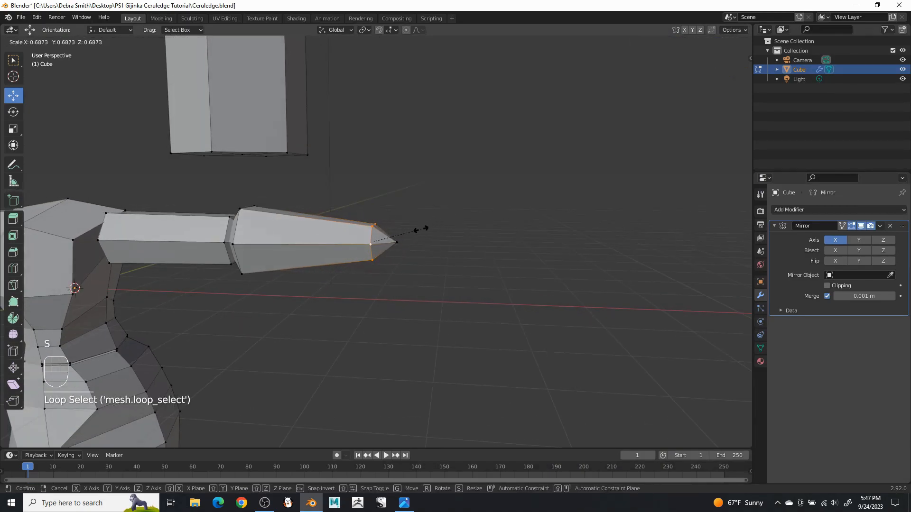
{"action": "left_click", "coordinate": [417, 230]}
{"action": "left_click_drag", "start_coordinate": [414, 241], "coordinate": [419, 241]}
{"action": "left_click", "coordinate": [319, 325]}
- Duplicate the spare cylinder above the arm and move the copy outward and down to the forearm's height
{"action": "mouse_move", "coordinate": [320, 325]}
{"action": "middle_mouse_down"}
{"action": "mouse_move", "coordinate": [364, 309]}
{"action": "mouse_move", "coordinate": [321, 319]}
{"action": "middle_mouse_up"}
{"action": "middle_click_drag", "start_coordinate": [342, 288], "coordinate": [423, 252], "text": "shift"}
{"action": "mouse_move", "coordinate": [423, 253]}
{"action": "middle_mouse_down", "text": "shift"}
{"action": "mouse_move", "coordinate": [434, 243]}
{"action": "mouse_move", "coordinate": [422, 252]}
{"action": "middle_mouse_up", "text": "shift"}
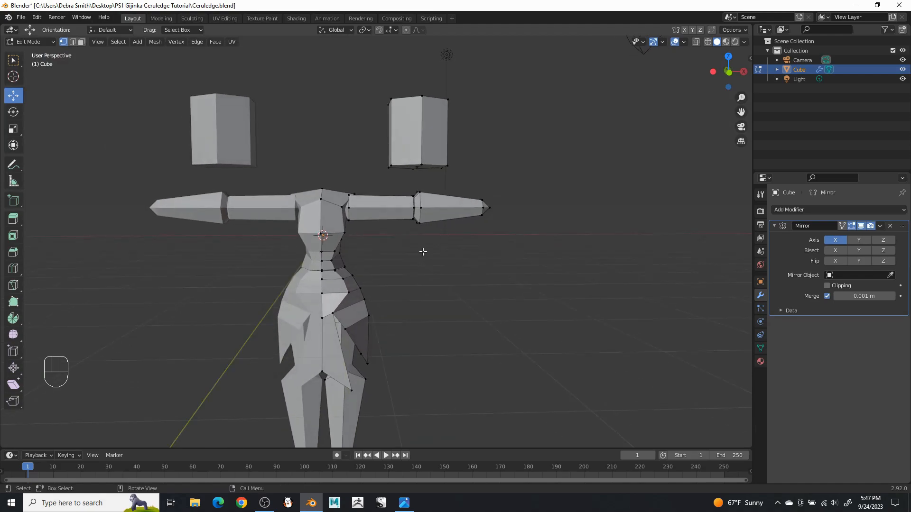
{"action": "middle_click_drag", "start_coordinate": [446, 152], "coordinate": [429, 151], "text": "shift"}
{"action": "key", "text": "l"}
{"action": "key", "text": "shift+d"}
{"action": "left_click", "coordinate": [550, 164]}
{"action": "middle_click_drag", "start_coordinate": [550, 164], "coordinate": [468, 135], "text": "shift"}
{"action": "left_click_drag", "start_coordinate": [445, 93], "coordinate": [439, 166]}
- Shrink the copied cylinder to hand size and move it inward along X against the forearm's wrist end
{"action": "scroll", "coordinate": [488, 167], "scroll_direction": "up", "scroll_amount": 5}
{"action": "middle_click_drag", "start_coordinate": [501, 195], "coordinate": [365, 258]}
{"action": "key", "text": "s"}
{"action": "left_click", "coordinate": [411, 247]}
{"action": "left_click_drag", "start_coordinate": [398, 258], "coordinate": [330, 258]}
{"action": "middle_click_drag", "start_coordinate": [372, 249], "coordinate": [456, 204]}
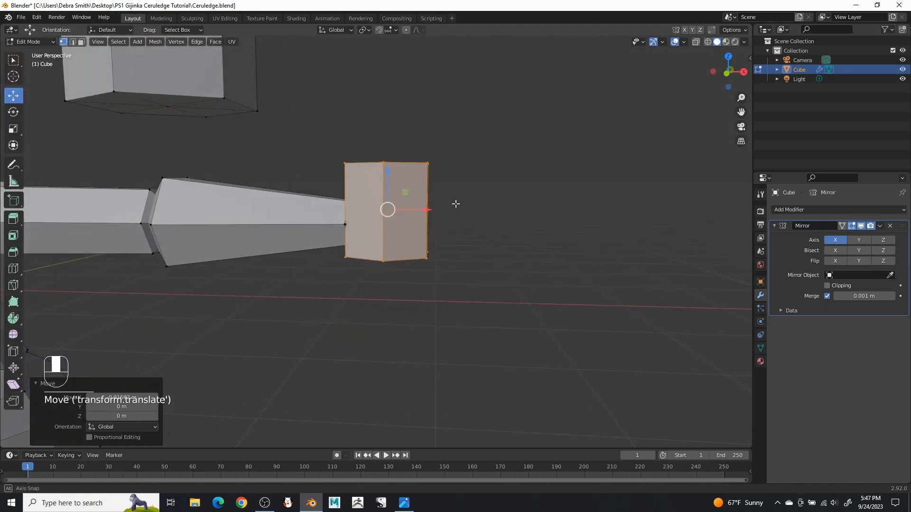
- Shorten the hand block along Z with a scale of 0.803
{"action": "left_click", "coordinate": [17, 128]}
{"action": "left_click_drag", "start_coordinate": [388, 171], "coordinate": [391, 182]}
{"action": "left_click", "coordinate": [18, 95]}
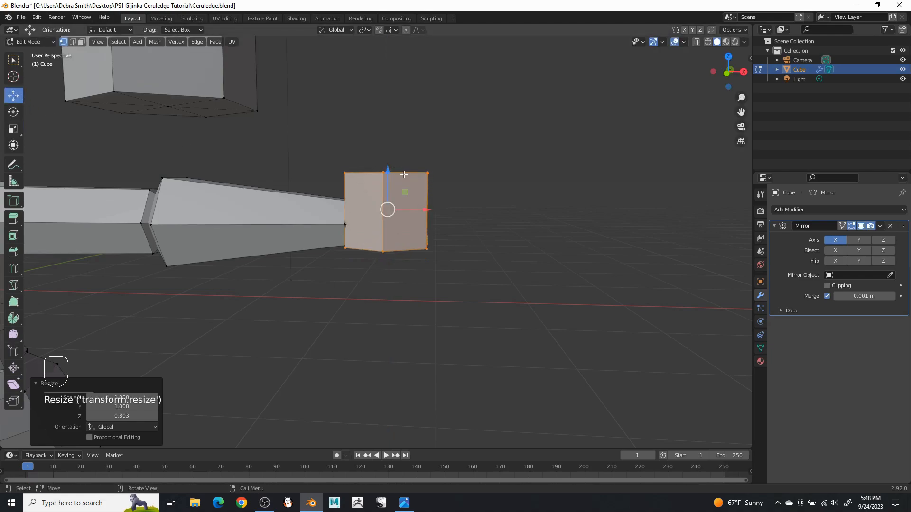
- Nudge the hand block along X and Z, and move its outer end face outward along X
{"action": "left_click_drag", "start_coordinate": [426, 210], "coordinate": [432, 212]}
{"action": "left_click_drag", "start_coordinate": [394, 171], "coordinate": [394, 174]}
{"action": "left_click", "coordinate": [82, 43]}
{"action": "middle_click_drag", "start_coordinate": [389, 185], "coordinate": [314, 222]}
{"action": "left_click", "coordinate": [326, 244]}
{"action": "left_click_drag", "start_coordinate": [337, 244], "coordinate": [355, 260]}
- Move the vertical edges on the side of the hand block outward along X to lengthen the hand
{"action": "middle_click_drag", "start_coordinate": [355, 259], "coordinate": [409, 306]}
{"action": "left_click", "coordinate": [72, 42]}
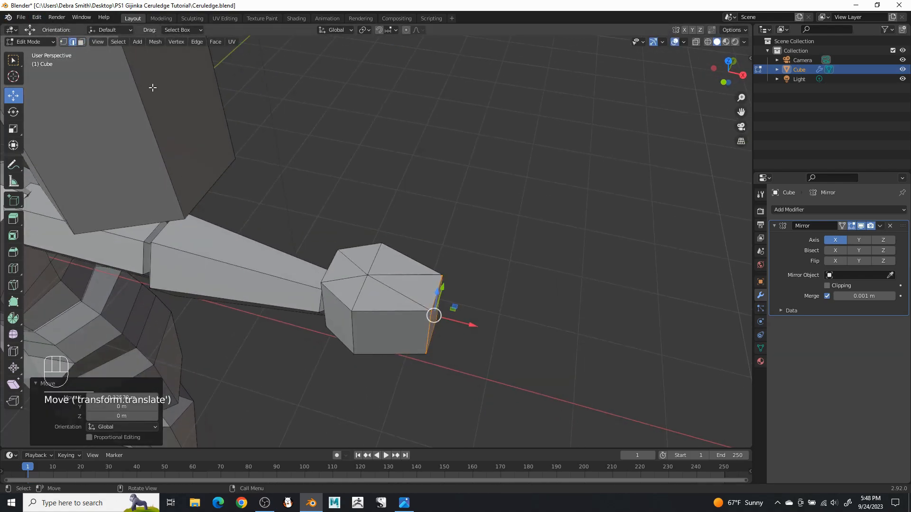
{"action": "left_click", "coordinate": [429, 335]}
{"action": "left_click_drag", "start_coordinate": [457, 338], "coordinate": [466, 340]}
{"action": "left_click", "coordinate": [351, 327]}
{"action": "left_click_drag", "start_coordinate": [392, 352], "coordinate": [403, 356]}
{"action": "middle_click_drag", "start_coordinate": [403, 356], "coordinate": [529, 272]}
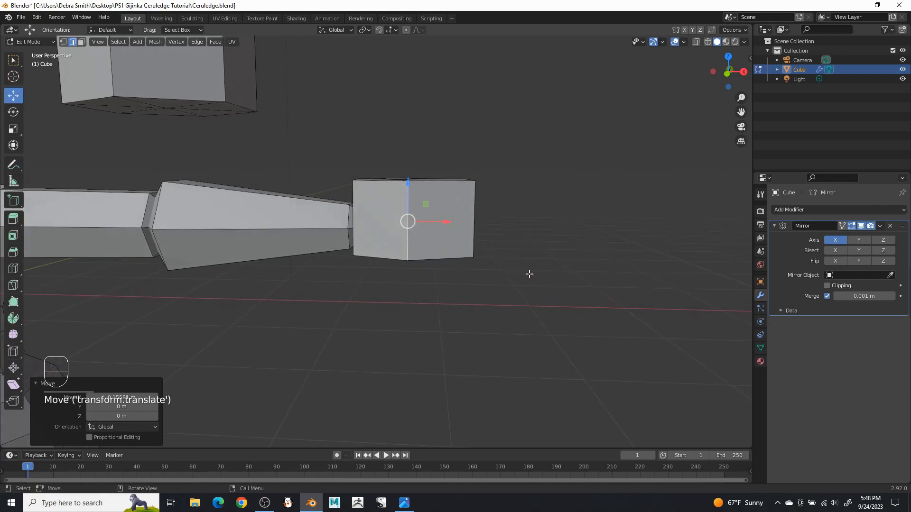
- Lower the hand block's top edge loop, scale it down and shift it inward to taper the hand
{"action": "left_click", "coordinate": [430, 183], "text": "alt+shift"}
{"action": "left_click_drag", "start_coordinate": [406, 150], "coordinate": [409, 171]}
{"action": "key", "text": "s"}
{"action": "left_click", "coordinate": [521, 196]}
{"action": "left_click_drag", "start_coordinate": [447, 207], "coordinate": [407, 190]}
- Move the whole hand slightly inward along X toward the wrist and flatten it along Z
{"action": "key", "text": "l"}
{"action": "left_click_drag", "start_coordinate": [452, 224], "coordinate": [446, 224]}
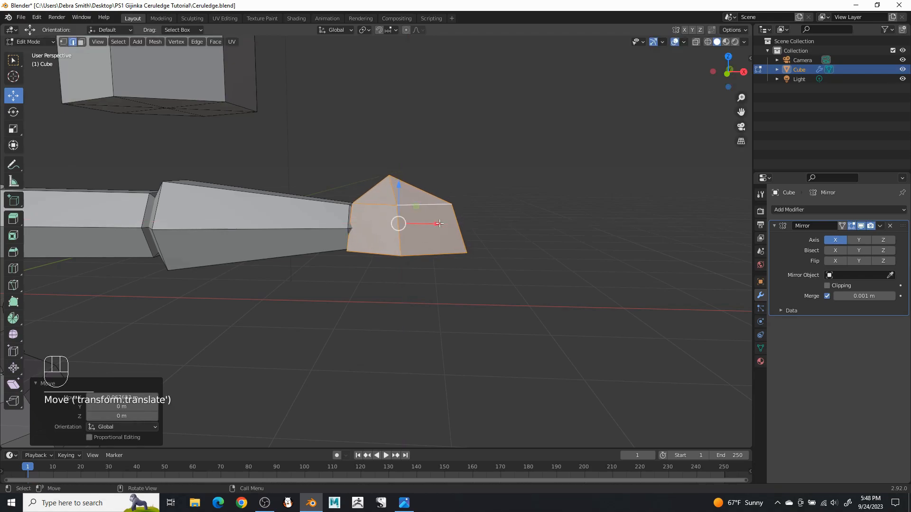
{"action": "left_click", "coordinate": [13, 129]}
{"action": "left_click_drag", "start_coordinate": [403, 195], "coordinate": [396, 188]}
{"action": "left_click", "coordinate": [14, 95]}
{"action": "left_click_drag", "start_coordinate": [425, 154], "coordinate": [435, 147]}
{"action": "middle_click_drag", "start_coordinate": [436, 147], "coordinate": [474, 124]}
- Consult the Ceruledge Gijinka concept image and add a UV sphere with 6 segments and 6 rings
{"action": "scroll", "coordinate": [445, 151], "scroll_direction": "down", "scroll_amount": 5}
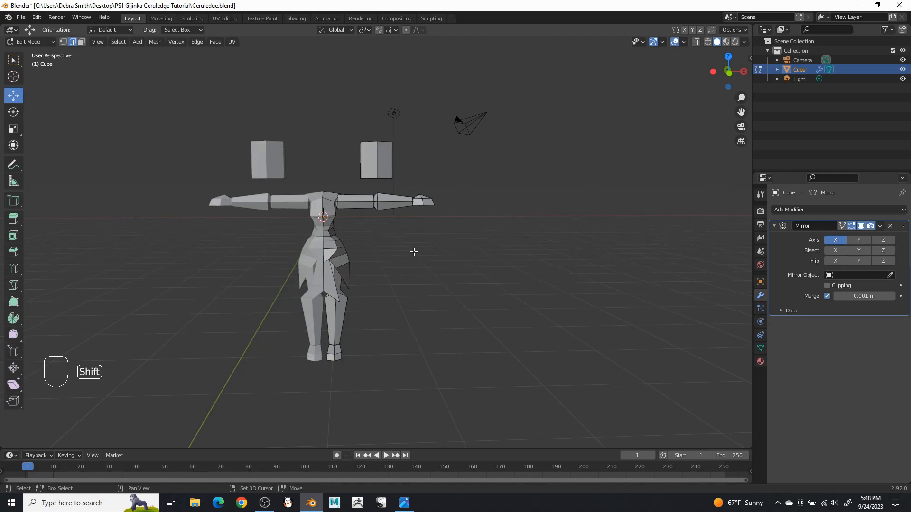
{"action": "scroll", "coordinate": [416, 253], "scroll_direction": "up", "scroll_amount": 3}
{"action": "left_click", "coordinate": [411, 507]}
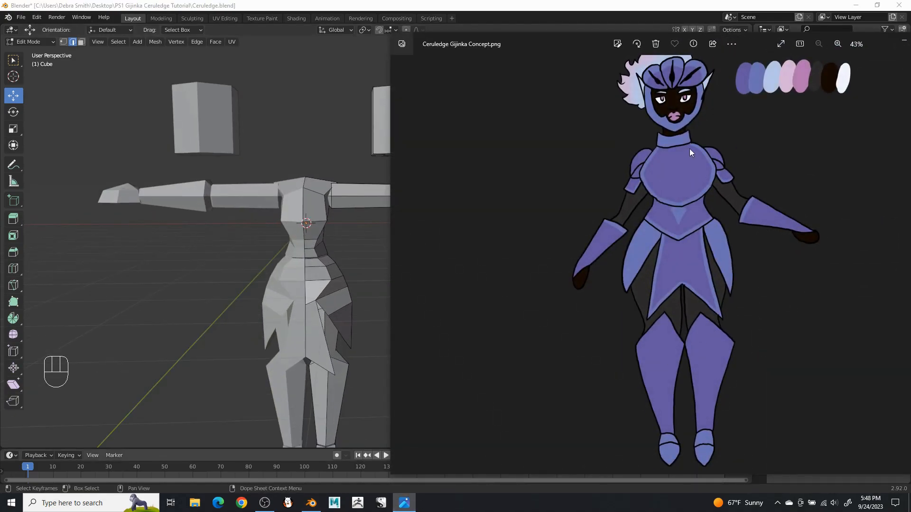
{"action": "left_click", "coordinate": [433, 7]}
{"action": "left_click", "coordinate": [137, 43]}
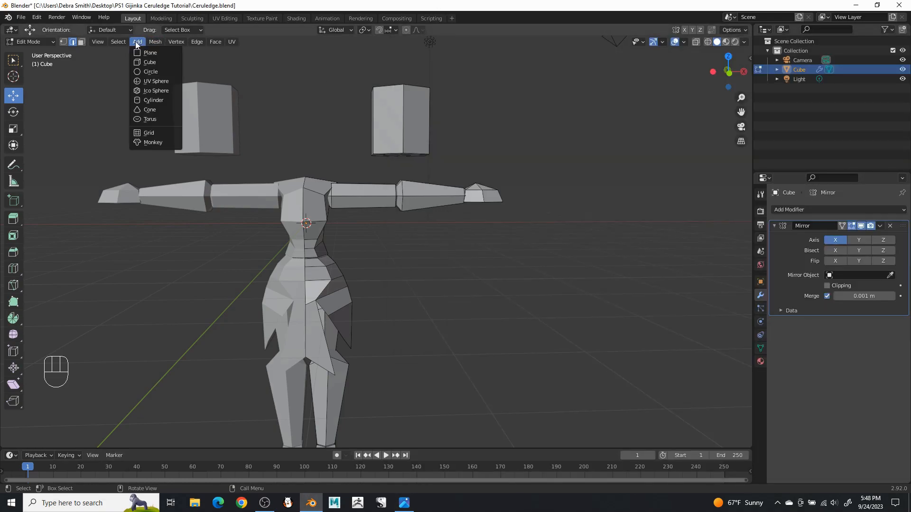
{"action": "left_click", "coordinate": [152, 81]}
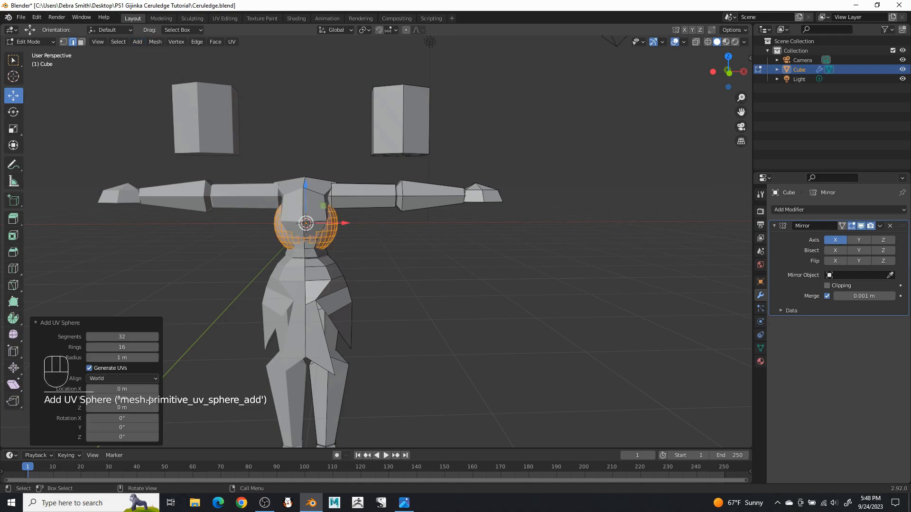
{"action": "left_click", "coordinate": [133, 337]}
{"action": "left_click", "coordinate": [129, 345]}
{"action": "type", "text": "6"}
{"action": "key", "text": "Return"}
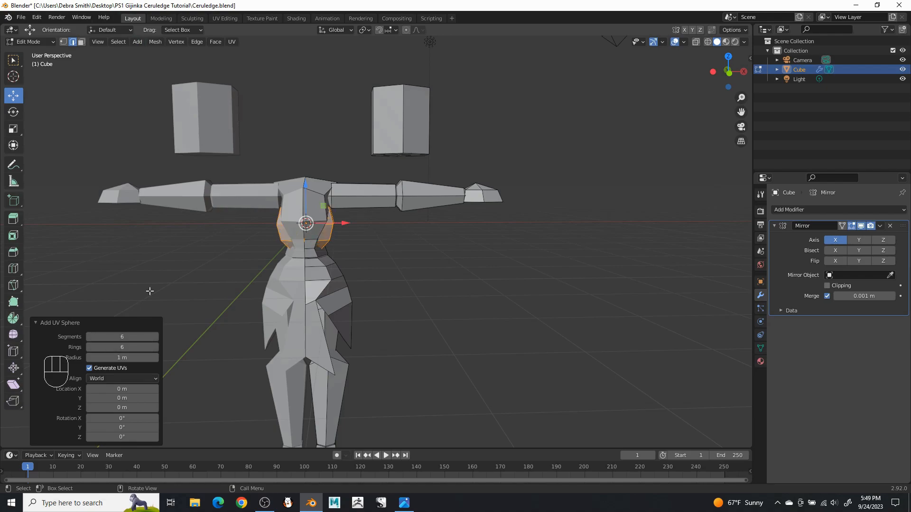
- Move the sphere outward along X and raise it about 2.37 m along Z above the upper arm
{"action": "scroll", "coordinate": [299, 224], "scroll_direction": "up", "scroll_amount": 5}
{"action": "left_click_drag", "start_coordinate": [292, 209], "coordinate": [382, 215]}
{"action": "left_click_drag", "start_coordinate": [341, 174], "coordinate": [341, 57]}
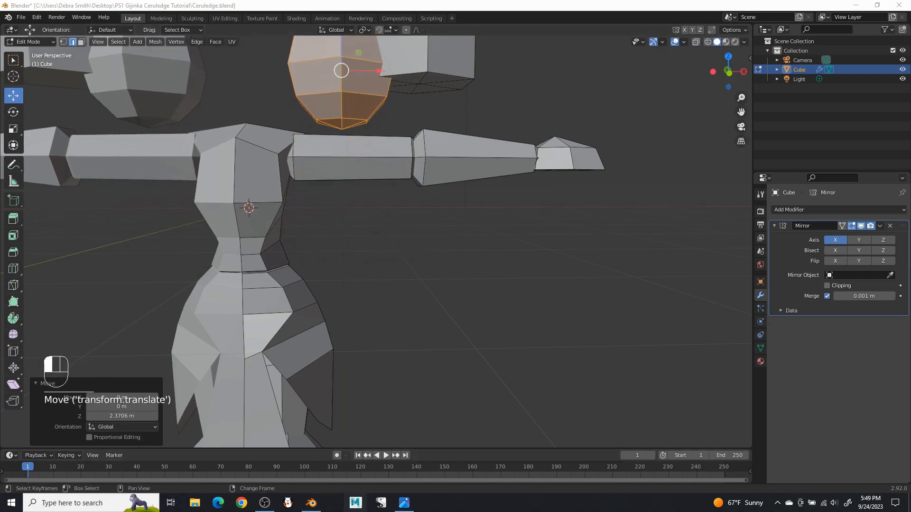
{"action": "middle_click_drag", "start_coordinate": [370, 402], "coordinate": [444, 251]}
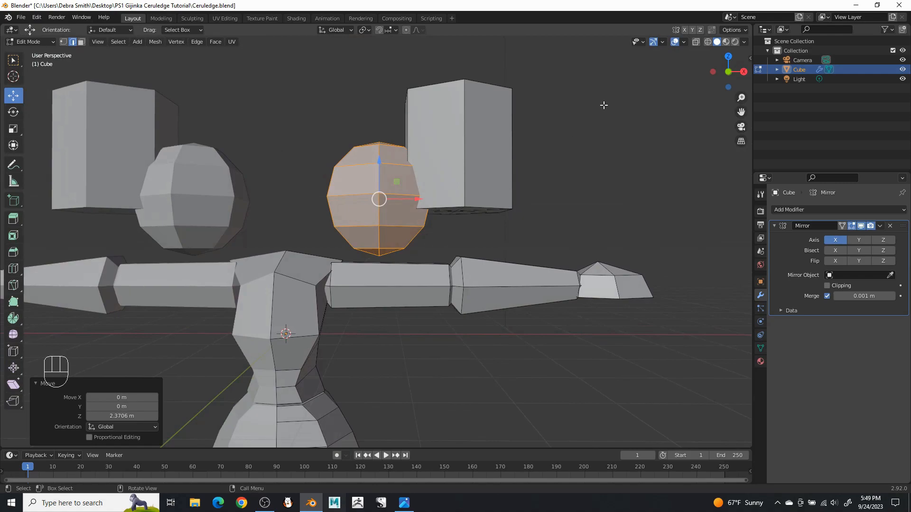
- Turn on X-ray and face selection, and try to box-select only the sphere's lower half
{"action": "left_click", "coordinate": [696, 41]}
{"action": "middle_click_drag", "start_coordinate": [407, 162], "coordinate": [411, 164]}
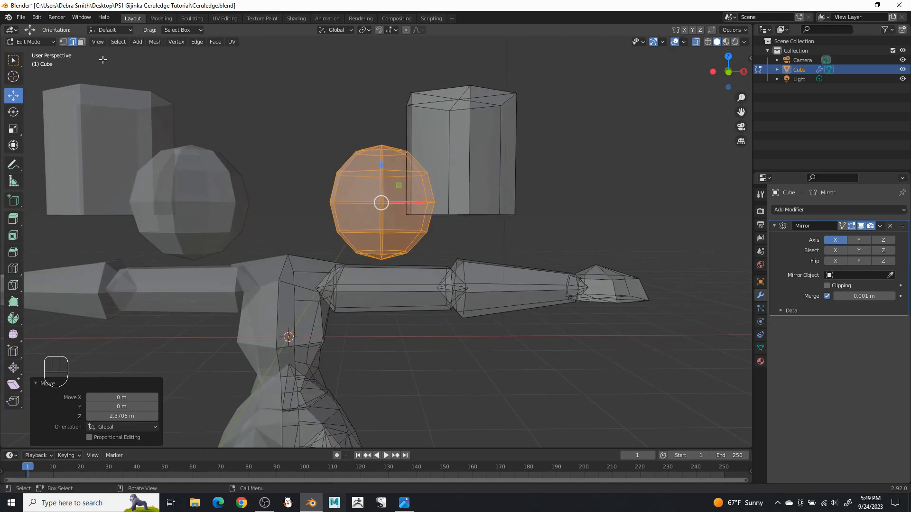
{"action": "left_click", "coordinate": [82, 42]}
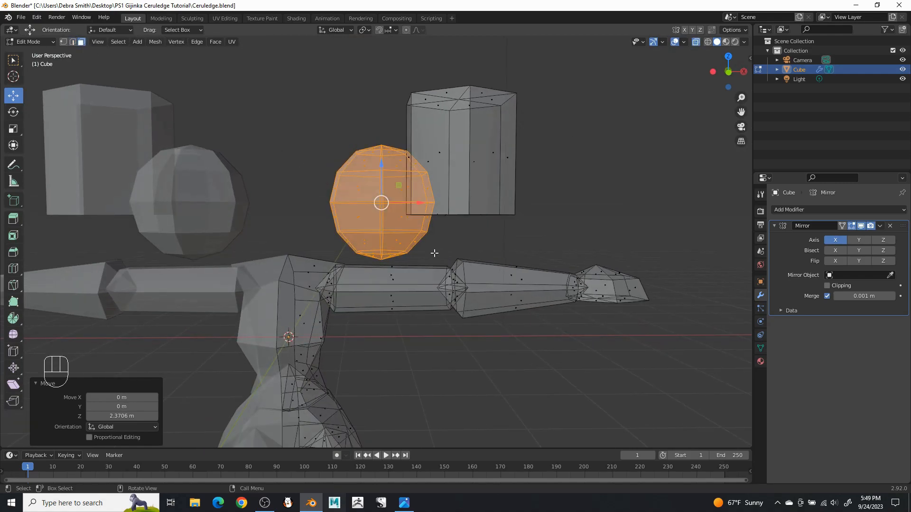
{"action": "left_click_drag", "start_coordinate": [425, 259], "coordinate": [369, 232]}
{"action": "left_click_drag", "start_coordinate": [331, 205], "coordinate": [442, 258]}
{"action": "middle_click_drag", "start_coordinate": [447, 244], "coordinate": [445, 237]}
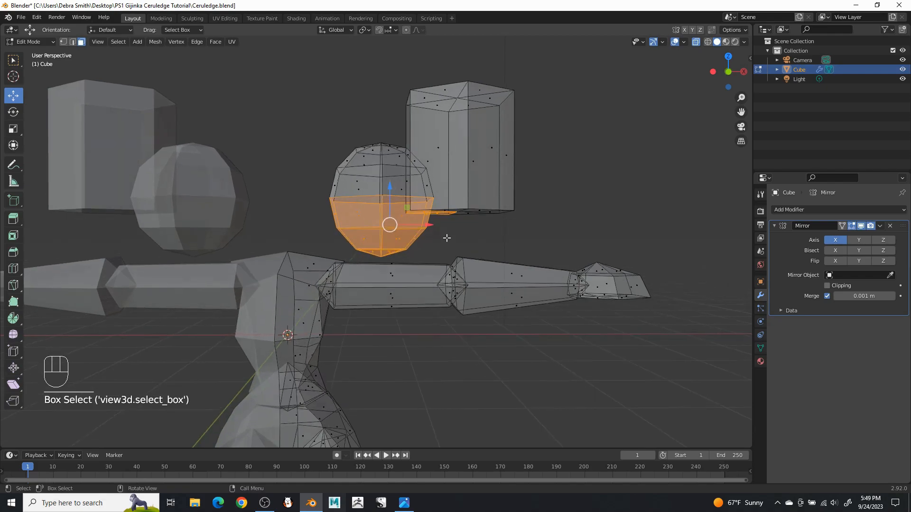
- Select the whole linked sphere and raise it along Z clear of the spare cylinder
{"action": "left_click", "coordinate": [442, 238]}
{"action": "key", "text": "l"}
{"action": "scroll", "coordinate": [392, 175], "scroll_direction": "down", "scroll_amount": 2}
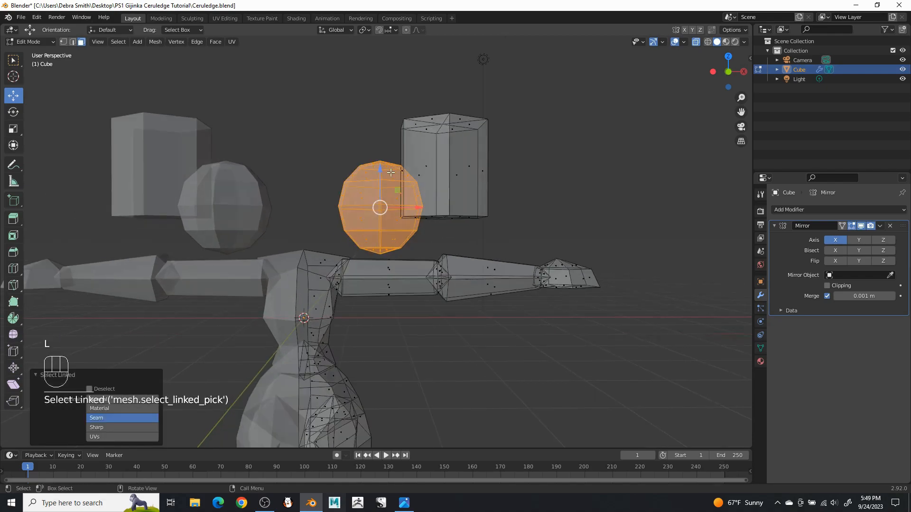
{"action": "left_click_drag", "start_coordinate": [379, 170], "coordinate": [380, 26]}
- Delete the faces of the sphere's lower half to leave an open dome
{"action": "middle_click_drag", "start_coordinate": [406, 132], "coordinate": [412, 275], "text": "shift"}
{"action": "middle_click_drag", "start_coordinate": [425, 223], "coordinate": [373, 210]}
{"action": "left_click_drag", "start_coordinate": [331, 207], "coordinate": [442, 255]}
{"action": "key", "text": "x"}
{"action": "left_click", "coordinate": [434, 243]}
{"action": "middle_click_drag", "start_coordinate": [420, 174], "coordinate": [502, 152], "text": "shift"}
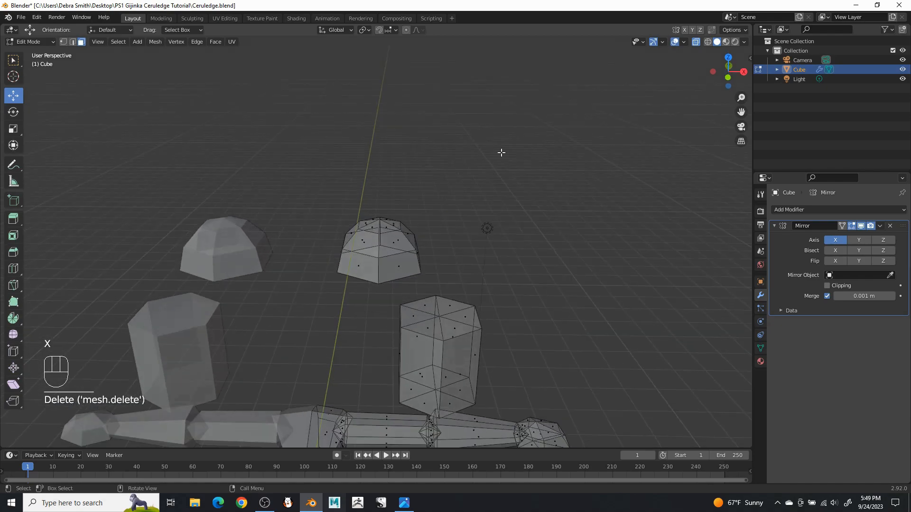
- Dissolve the upper edge loop of the floating dome so its upper section runs straight to the peak
{"action": "left_click", "coordinate": [693, 42]}
{"action": "mouse_move", "coordinate": [398, 233]}
{"action": "middle_mouse_down"}
{"action": "mouse_move", "coordinate": [394, 266]}
{"action": "mouse_move", "coordinate": [387, 243]}
{"action": "middle_mouse_up"}
{"action": "key", "text": "l"}
{"action": "key", "text": "KP_Decimal"}
{"action": "left_click", "coordinate": [73, 42]}
{"action": "left_click", "coordinate": [425, 188]}
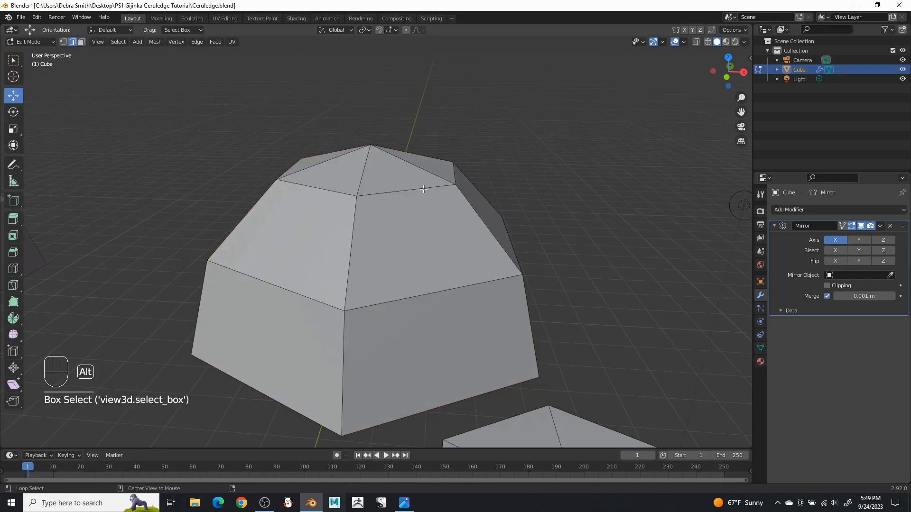
{"action": "left_click", "coordinate": [415, 187], "text": "alt+shift"}
{"action": "key", "text": "x"}
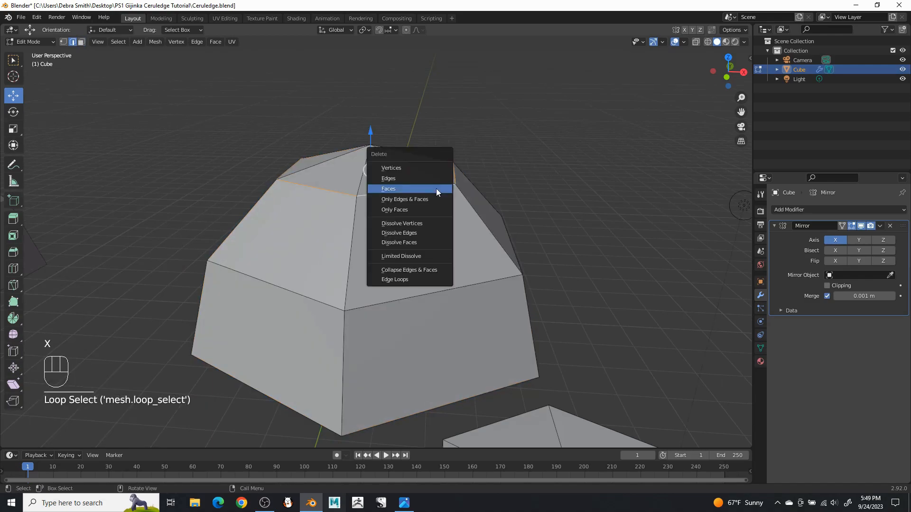
{"action": "left_click", "coordinate": [420, 233]}
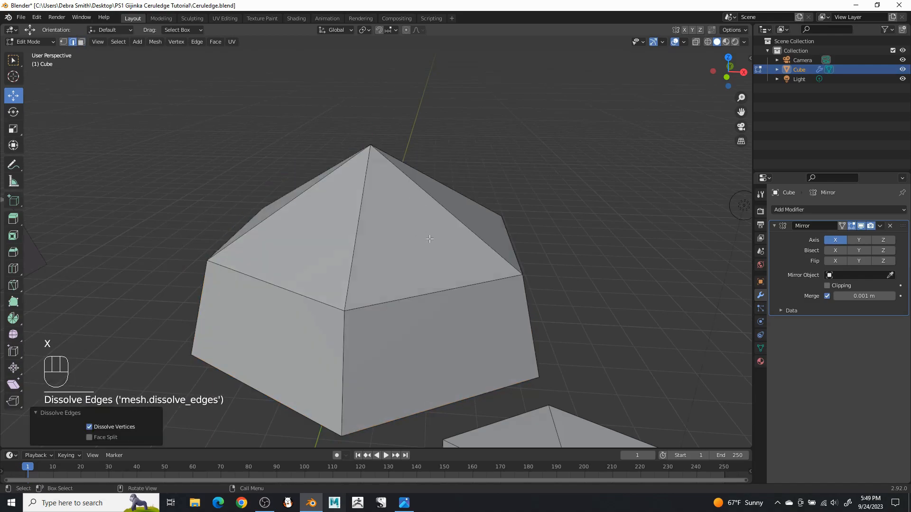
- Raise the dome's remaining middle edge loop about 0.144 m and adjust its scale
{"action": "left_click", "coordinate": [597, 279]}
{"action": "left_click", "coordinate": [430, 289], "text": "alt+shift"}
{"action": "left_click_drag", "start_coordinate": [372, 197], "coordinate": [380, 172]}
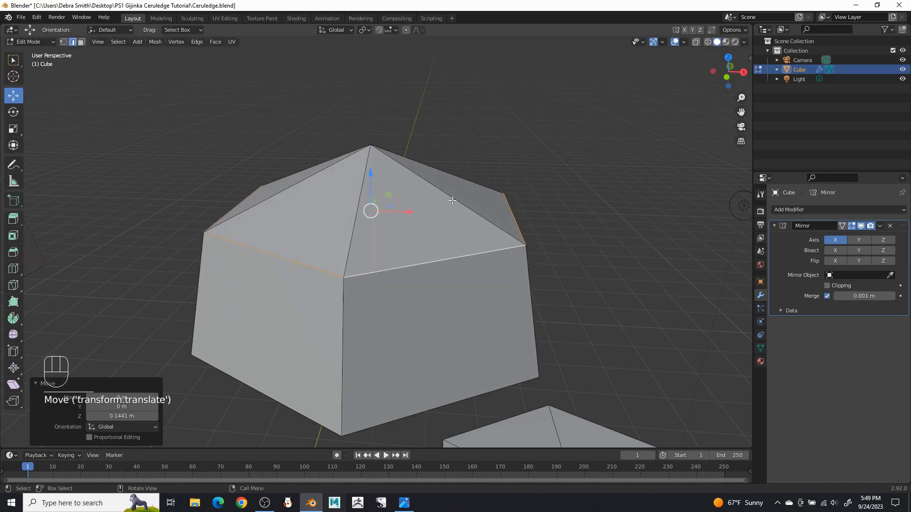
{"action": "key", "text": "s"}
{"action": "left_click", "coordinate": [577, 206]}
{"action": "left_click", "coordinate": [578, 206]}
- Move the whole dome down onto the shoulder, scale it down slightly and shift it inward toward the torso
{"action": "scroll", "coordinate": [515, 236], "scroll_direction": "down", "scroll_amount": 7}
{"action": "middle_click_drag", "start_coordinate": [483, 263], "coordinate": [414, 87]}
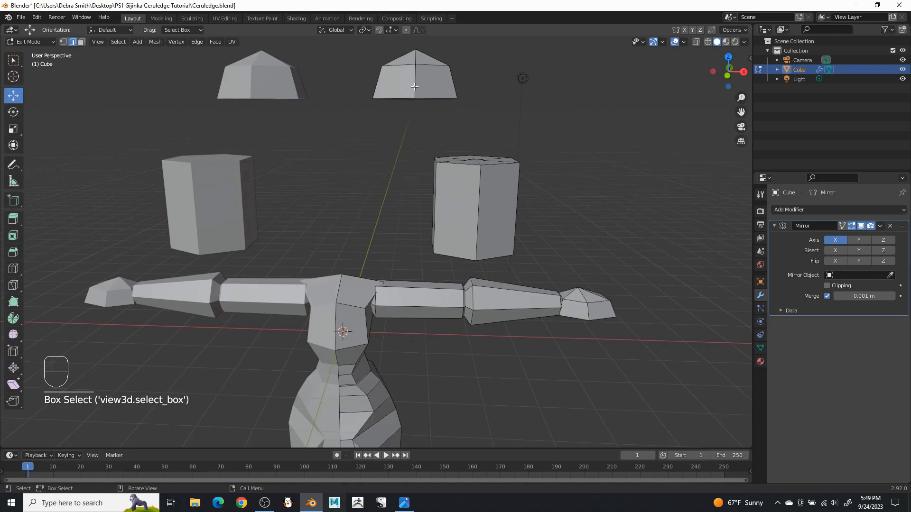
{"action": "key", "text": "l"}
{"action": "left_click_drag", "start_coordinate": [417, 53], "coordinate": [429, 280]}
{"action": "scroll", "coordinate": [430, 265], "scroll_direction": "up", "scroll_amount": 6}
{"action": "key", "text": "s"}
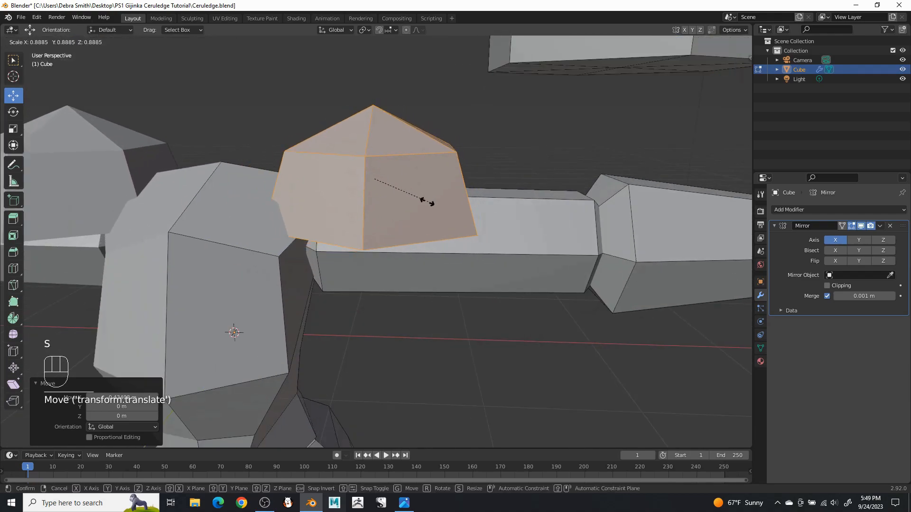
{"action": "left_click", "coordinate": [417, 196]}
{"action": "left_click_drag", "start_coordinate": [411, 179], "coordinate": [372, 174]}
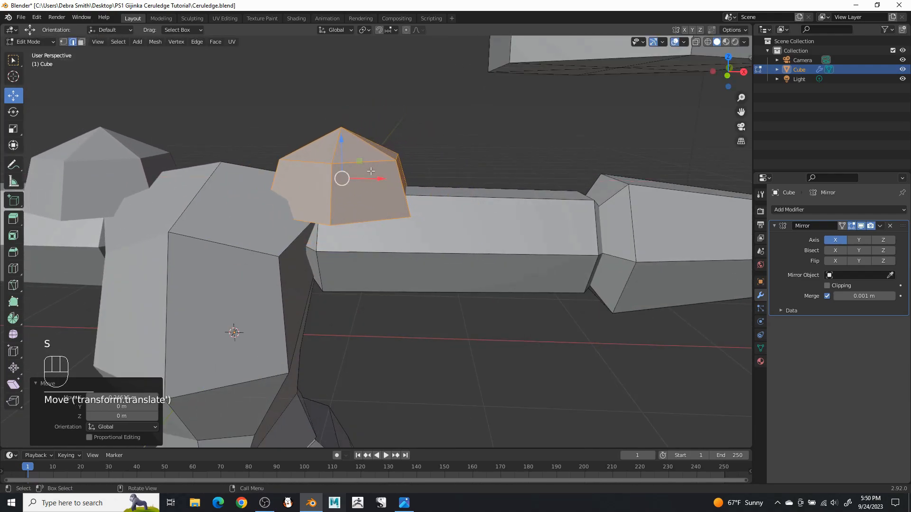
- Fine-tune the shoulder dome's height above the upper arm and compare it with the concept image
{"action": "left_click_drag", "start_coordinate": [345, 148], "coordinate": [345, 172]}
{"action": "middle_click_drag", "start_coordinate": [345, 171], "coordinate": [322, 152]}
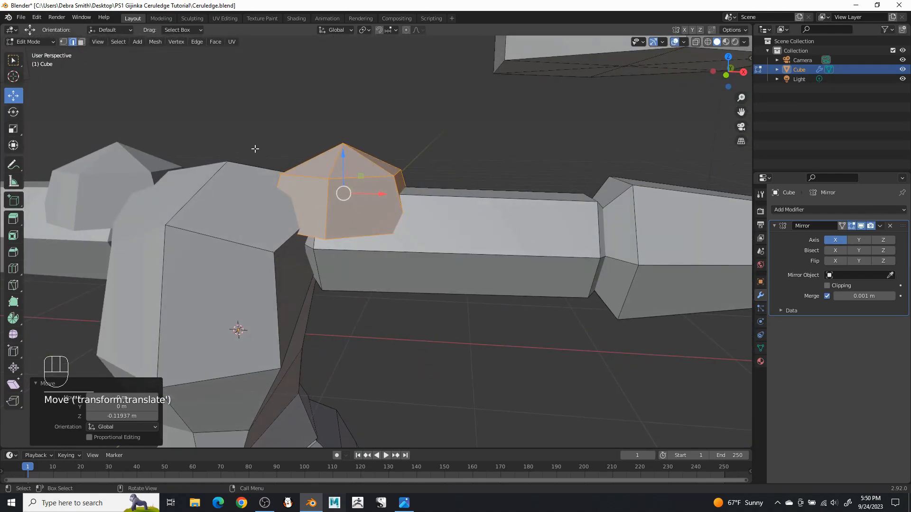
{"action": "left_click_drag", "start_coordinate": [346, 163], "coordinate": [346, 149]}
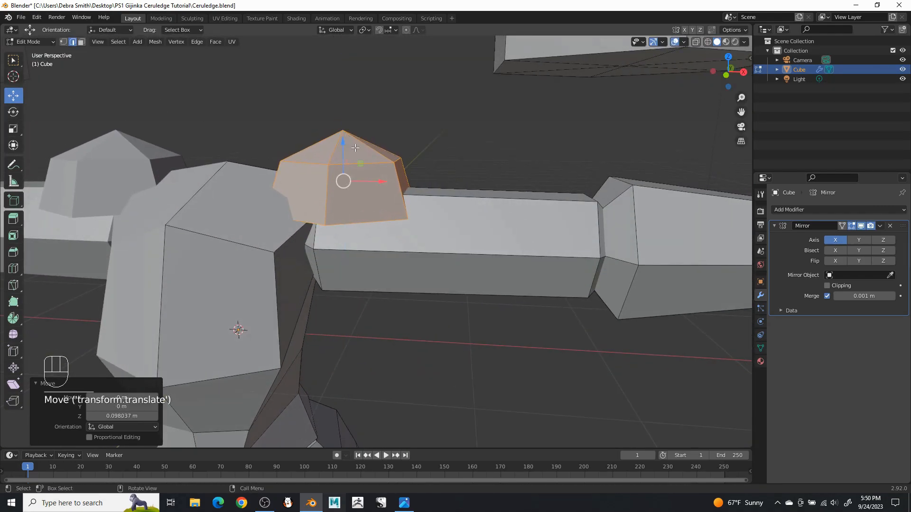
{"action": "middle_click_drag", "start_coordinate": [357, 151], "coordinate": [343, 163]}
{"action": "left_click", "coordinate": [405, 503]}
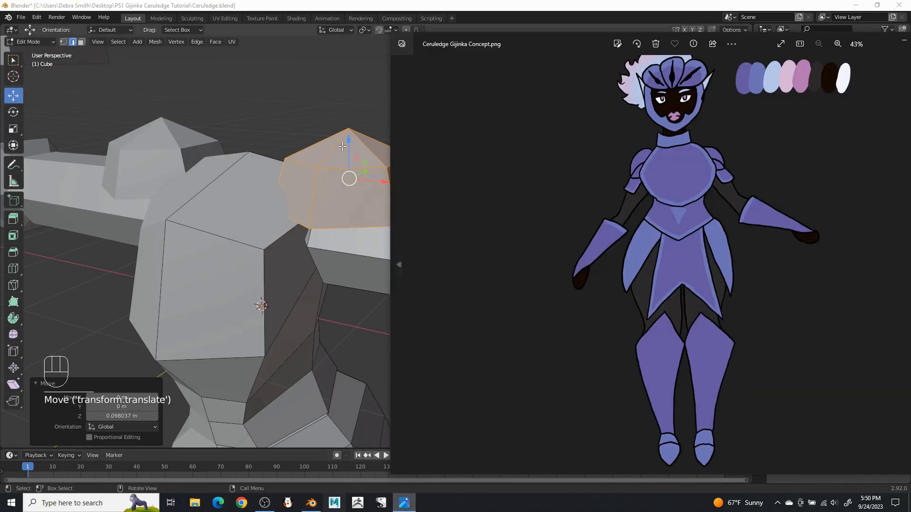
{"action": "left_click", "coordinate": [291, 2]}
- Extrude the dome's arm-facing side face outward along the upper arm and adjust the position of its end
{"action": "middle_click_drag", "start_coordinate": [449, 61], "coordinate": [444, 122]}
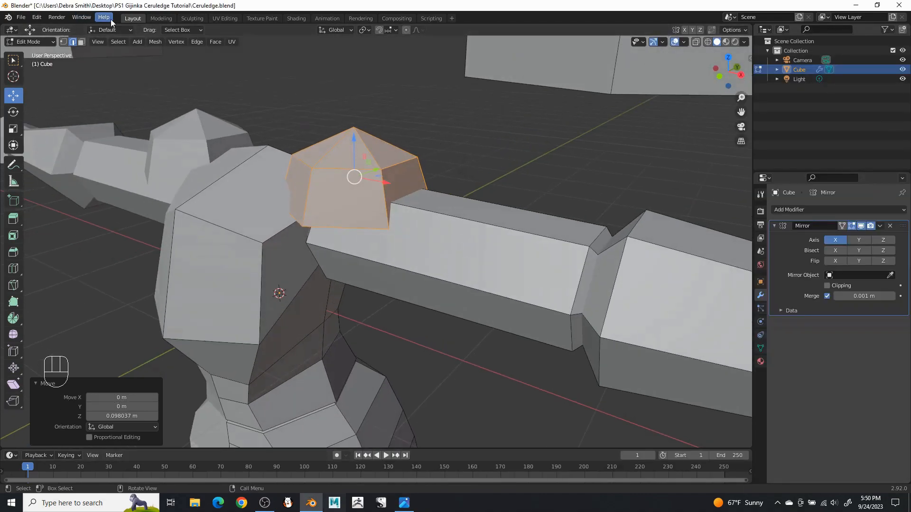
{"action": "left_click", "coordinate": [82, 43]}
{"action": "left_click", "coordinate": [407, 178]}
{"action": "middle_click_drag", "start_coordinate": [408, 178], "coordinate": [444, 178]}
{"action": "key", "text": "e"}
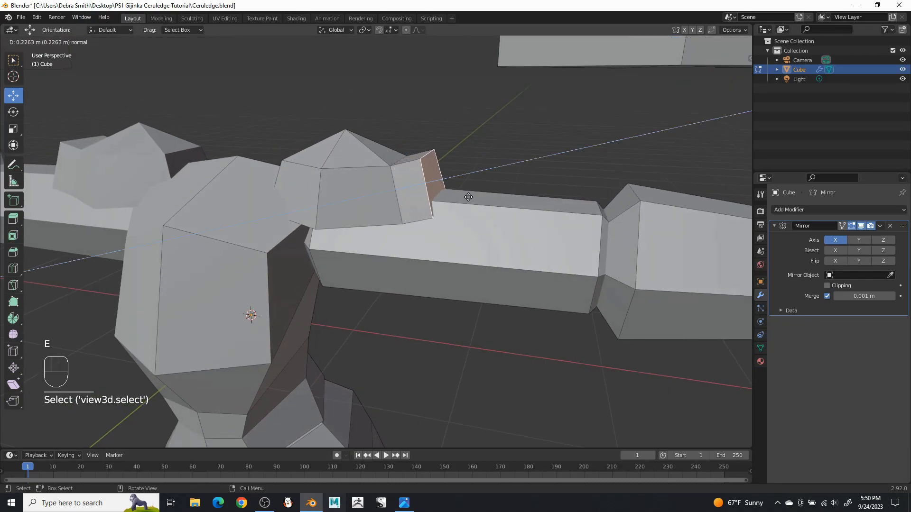
{"action": "left_click", "coordinate": [474, 193]}
{"action": "left_click_drag", "start_coordinate": [475, 182], "coordinate": [502, 187]}
{"action": "left_click_drag", "start_coordinate": [471, 142], "coordinate": [472, 153]}
{"action": "middle_click_drag", "start_coordinate": [472, 153], "coordinate": [356, 345]}
{"action": "left_click", "coordinate": [415, 187]}
{"action": "scroll", "coordinate": [416, 186], "scroll_direction": "down", "scroll_amount": 4}
{"action": "middle_click_drag", "start_coordinate": [425, 174], "coordinate": [606, 126]}
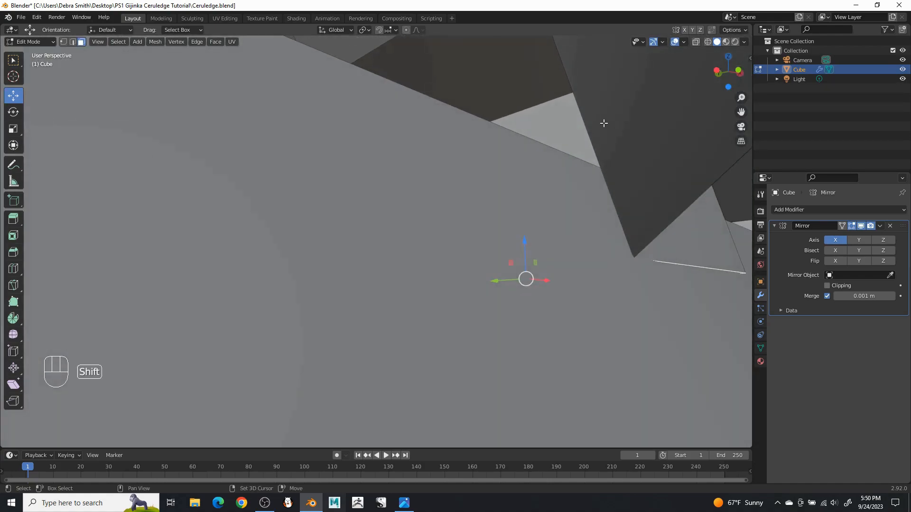
{"action": "middle_click_drag", "start_coordinate": [603, 198], "coordinate": [533, 191]}
{"action": "scroll", "coordinate": [532, 192], "scroll_direction": "down", "scroll_amount": 4}
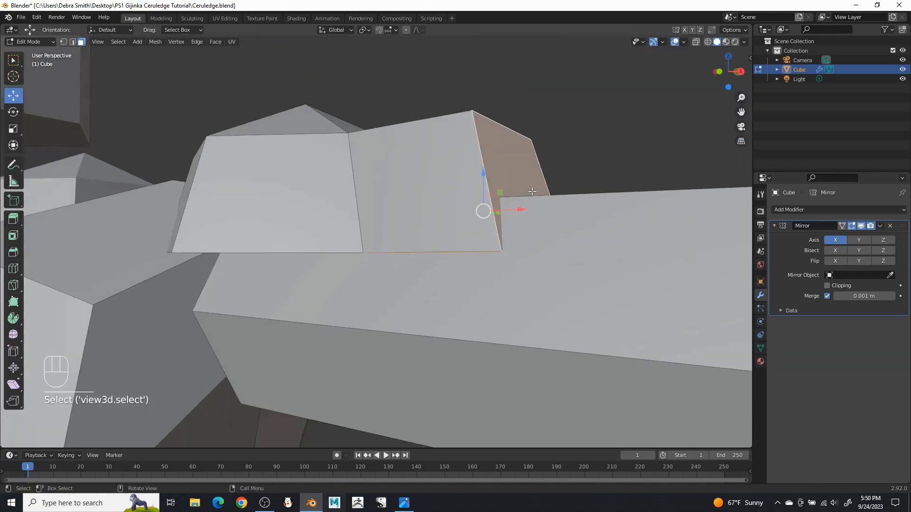
{"action": "key", "text": "x"}
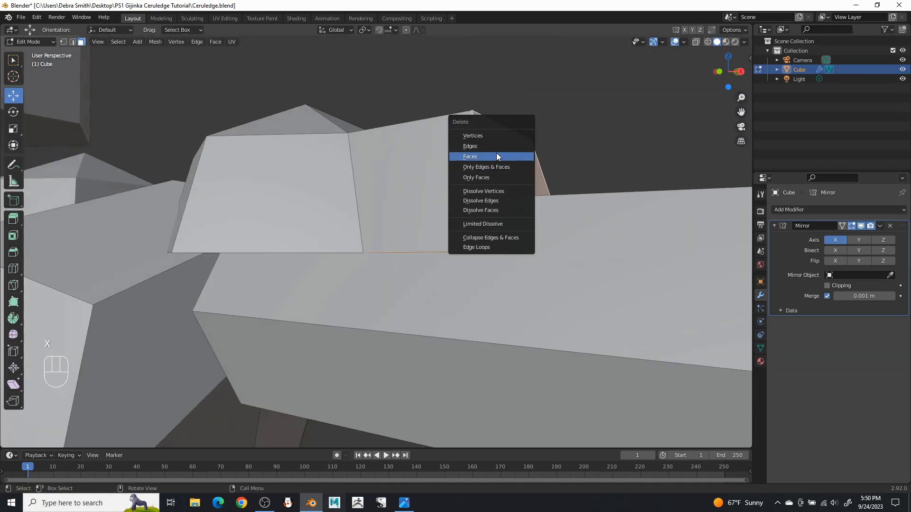
{"action": "left_click", "coordinate": [492, 148]}
{"action": "middle_click_drag", "start_coordinate": [576, 149], "coordinate": [540, 195]}
{"action": "key", "text": "ctrl+z"}
- Delete the hidden underside face of the extruded shoulder section
{"action": "left_click", "coordinate": [530, 151]}
{"action": "key", "text": "x"}
{"action": "left_click", "coordinate": [505, 205]}
- Move the upper end edge of the shoulder extension inward along X and lower it about 0.065 m
{"action": "scroll", "coordinate": [308, 147], "scroll_direction": "down", "scroll_amount": 3}
{"action": "middle_click_drag", "start_coordinate": [456, 182], "coordinate": [471, 201]}
{"action": "left_click", "coordinate": [461, 206]}
{"action": "left_click_drag", "start_coordinate": [494, 194], "coordinate": [439, 203]}
{"action": "left_click", "coordinate": [460, 198]}
{"action": "left_click_drag", "start_coordinate": [441, 168], "coordinate": [441, 182]}
- Raise the lower end edge of the shoulder extension and move it outward about 0.083 m along X
{"action": "middle_click_drag", "start_coordinate": [442, 182], "coordinate": [388, 149]}
{"action": "scroll", "coordinate": [467, 174], "scroll_direction": "up", "scroll_amount": 7}
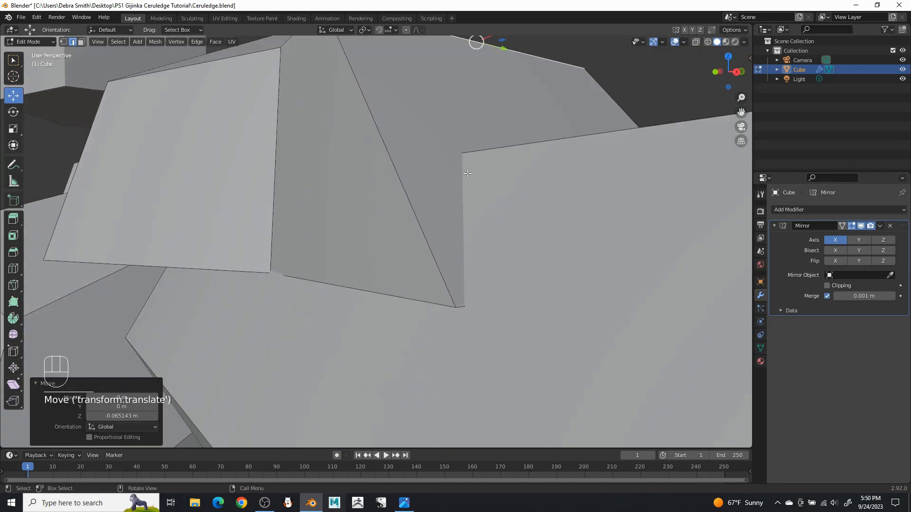
{"action": "middle_click_drag", "start_coordinate": [468, 173], "coordinate": [441, 172]}
{"action": "left_click", "coordinate": [427, 287]}
{"action": "middle_click_drag", "start_coordinate": [426, 286], "coordinate": [484, 239]}
{"action": "scroll", "coordinate": [517, 269], "scroll_direction": "down", "scroll_amount": 7}
{"action": "left_click_drag", "start_coordinate": [472, 206], "coordinate": [491, 180]}
{"action": "left_click_drag", "start_coordinate": [510, 220], "coordinate": [530, 226]}
{"action": "middle_click_drag", "start_coordinate": [529, 226], "coordinate": [274, 204]}
- Merge the rear upper end vertex of the shoulder extension into the rear lower end vertex using At Last
{"action": "left_click", "coordinate": [63, 42]}
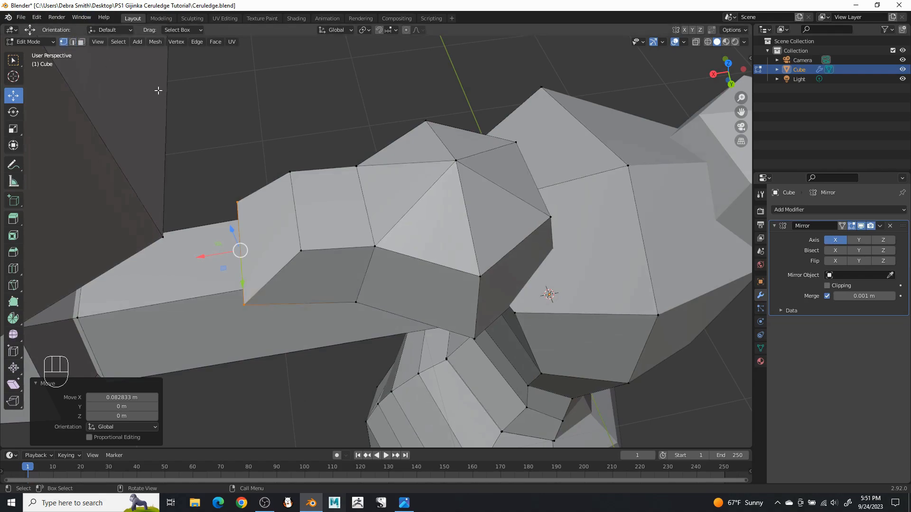
{"action": "left_click", "coordinate": [299, 251]}
{"action": "middle_click_drag", "start_coordinate": [299, 251], "coordinate": [307, 229]}
{"action": "left_click", "coordinate": [247, 297], "text": "shift"}
{"action": "right_click", "coordinate": [247, 297]}
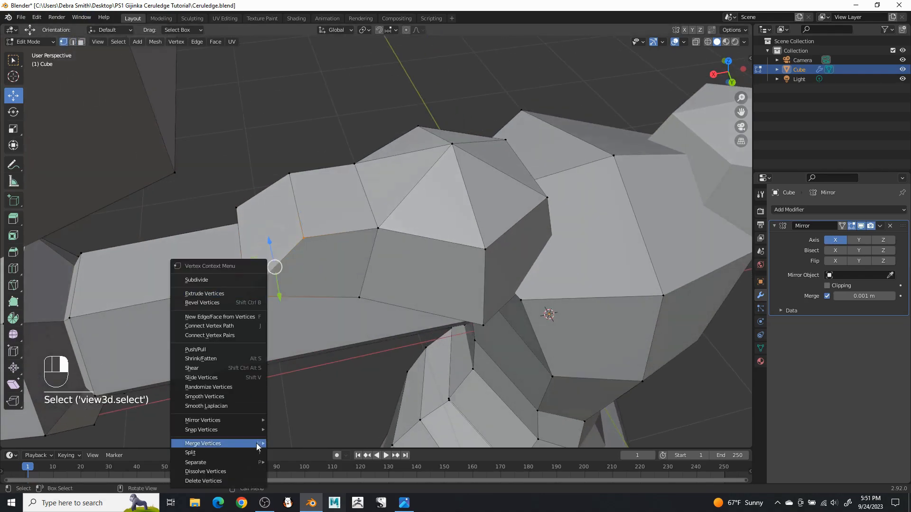
{"action": "mouse_move", "coordinate": [256, 443]}
{"action": "left_click", "coordinate": [303, 398]}
- Merge the front upper end vertex of the shoulder extension into the front lower end vertex using At Last
{"action": "middle_click_drag", "start_coordinate": [304, 397], "coordinate": [479, 264]}
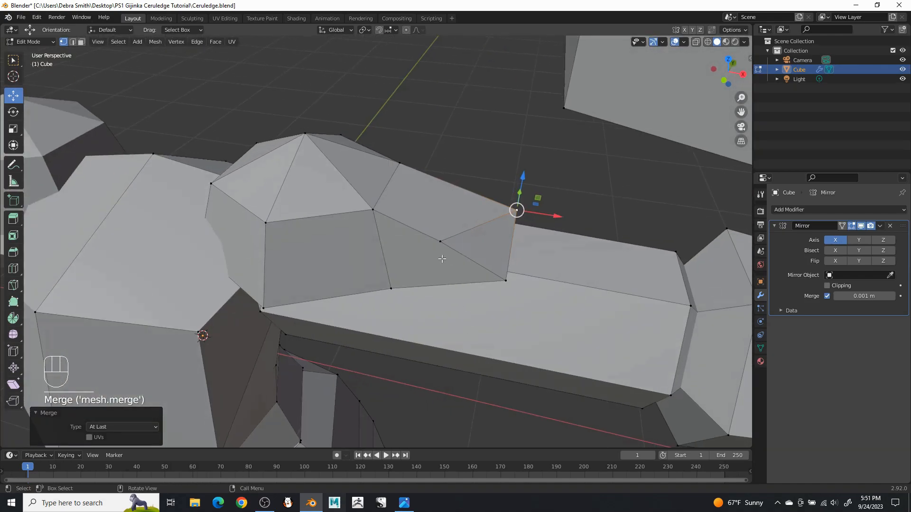
{"action": "right_click", "coordinate": [499, 283]}
{"action": "mouse_move", "coordinate": [502, 282]}
{"action": "left_click", "coordinate": [549, 290]}
{"action": "middle_click_drag", "start_coordinate": [549, 290], "coordinate": [427, 232]}
{"action": "scroll", "coordinate": [432, 284], "scroll_direction": "down", "scroll_amount": 6}
{"action": "scroll", "coordinate": [409, 225], "scroll_direction": "up", "scroll_amount": 2}
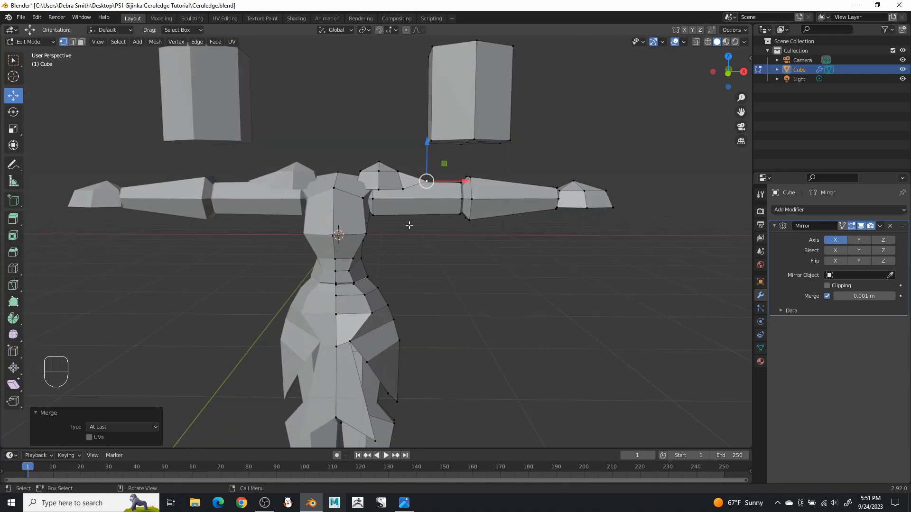
- Check the concept image and pull the selected tip vertex of the shoulder extension slightly inward along X
{"action": "left_click", "coordinate": [405, 503]}
{"action": "left_click", "coordinate": [364, 5]}
{"action": "scroll", "coordinate": [497, 88], "scroll_direction": "up", "scroll_amount": 3}
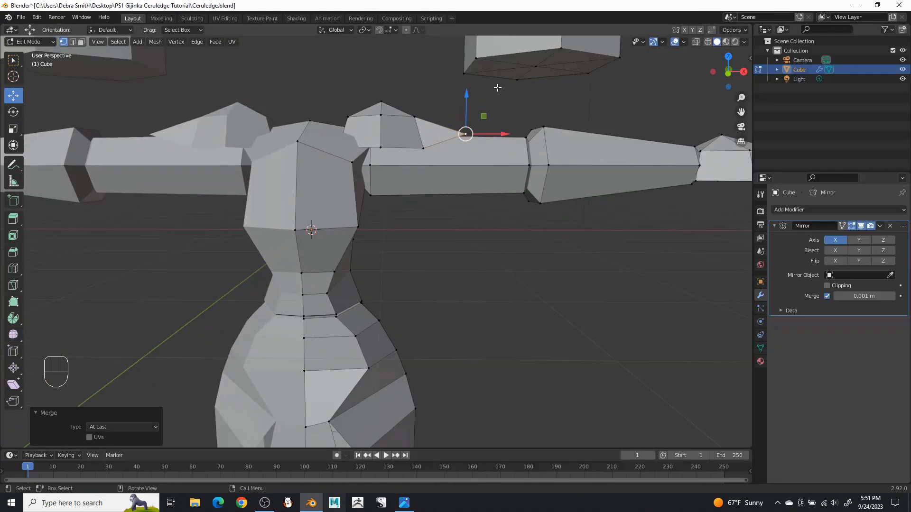
{"action": "left_click_drag", "start_coordinate": [500, 135], "coordinate": [490, 135]}
{"action": "left_click_drag", "start_coordinate": [457, 102], "coordinate": [467, 102]}
- Pull the rear end vertex of the shoulder extension slightly inward along X
{"action": "middle_click_drag", "start_coordinate": [462, 105], "coordinate": [477, 183]}
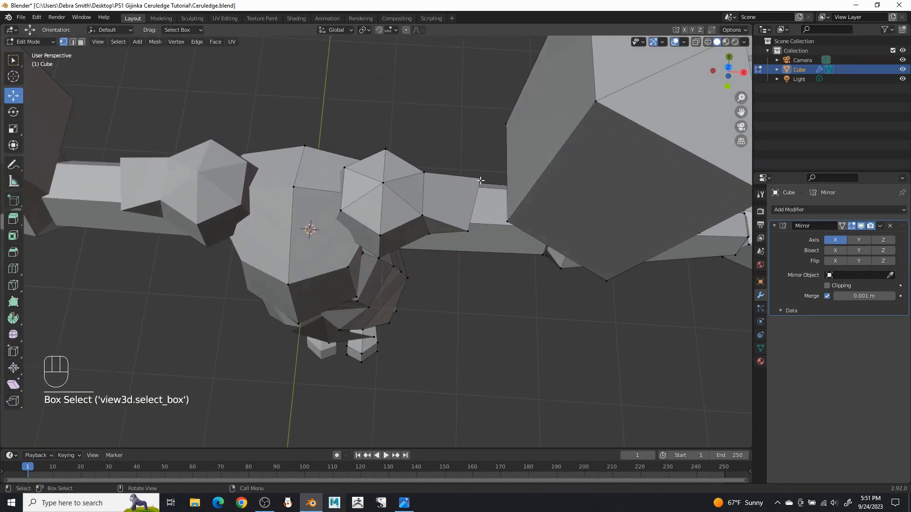
{"action": "left_click", "coordinate": [478, 178]}
{"action": "left_click_drag", "start_coordinate": [505, 175], "coordinate": [489, 174]}
{"action": "left_click_drag", "start_coordinate": [415, 120], "coordinate": [417, 122]}
{"action": "middle_click_drag", "start_coordinate": [417, 122], "coordinate": [471, 141]}
- Select the shoulder piece's two inner lower vertices through the mesh and raise them clear of the torso
{"action": "scroll", "coordinate": [411, 102], "scroll_direction": "up", "scroll_amount": 5}
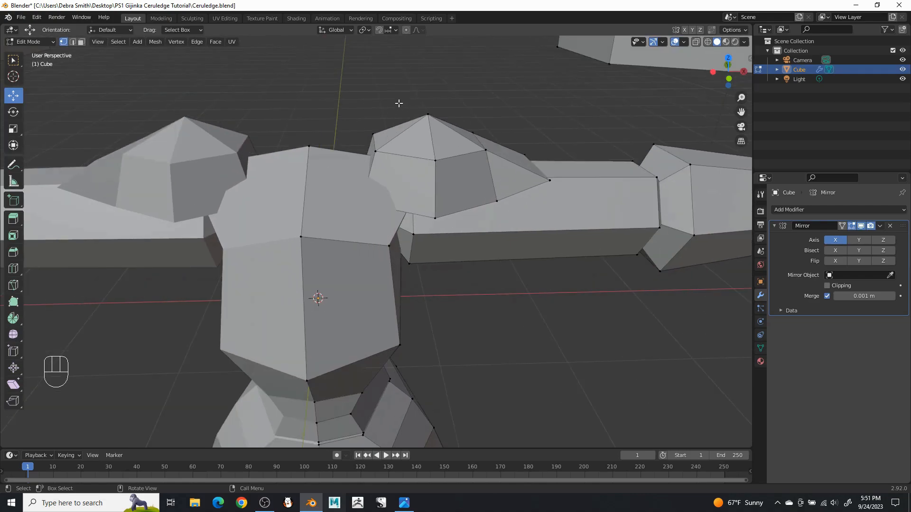
{"action": "left_click", "coordinate": [696, 41]}
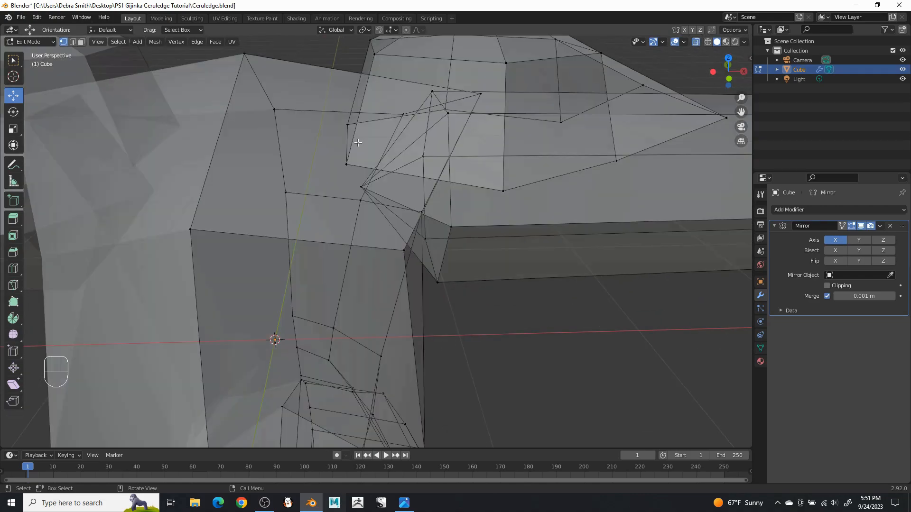
{"action": "middle_click_drag", "start_coordinate": [356, 144], "coordinate": [358, 153]}
{"action": "left_click", "coordinate": [348, 118]}
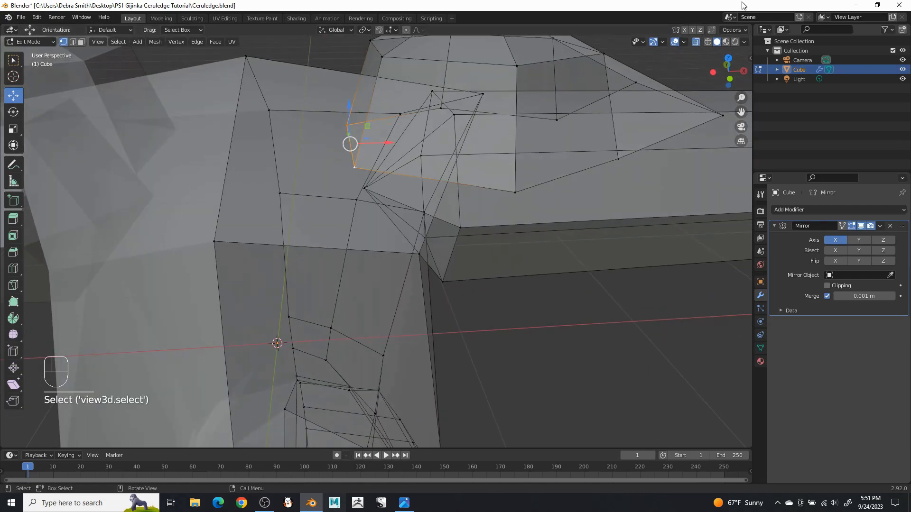
{"action": "left_click", "coordinate": [695, 41]}
{"action": "middle_click_drag", "start_coordinate": [524, 73], "coordinate": [542, 139]}
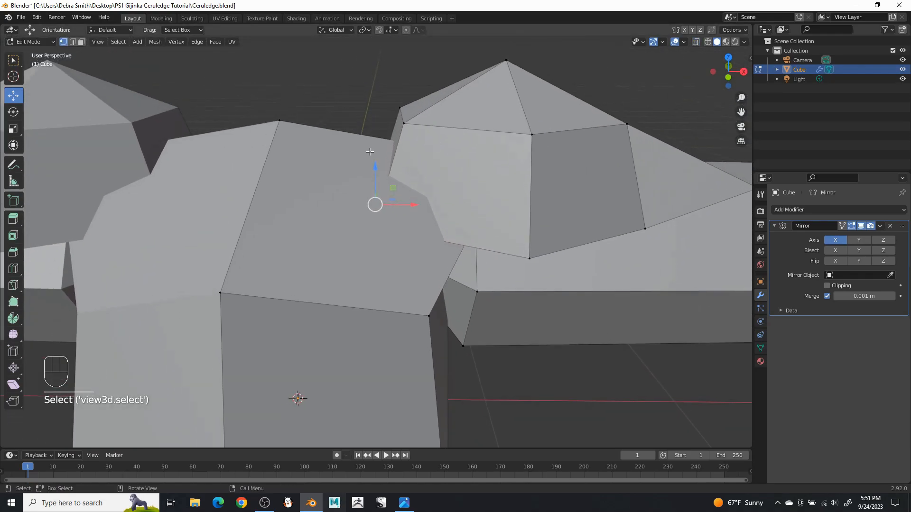
{"action": "left_click_drag", "start_coordinate": [375, 165], "coordinate": [393, 95]}
{"action": "left_click", "coordinate": [378, 153]}
- Examine the shoulder armour's fit against the torso and arms from several angles
{"action": "mouse_move", "coordinate": [391, 154]}
{"action": "middle_mouse_down"}
{"action": "mouse_move", "coordinate": [466, 162]}
{"action": "mouse_move", "coordinate": [402, 148]}
{"action": "middle_mouse_up"}
{"action": "scroll", "coordinate": [426, 168], "scroll_direction": "down", "scroll_amount": 6}
{"action": "left_click", "coordinate": [533, 297]}
{"action": "scroll", "coordinate": [484, 286], "scroll_direction": "down", "scroll_amount": 4}
{"action": "middle_click_drag", "start_coordinate": [484, 286], "coordinate": [482, 232]}
{"action": "scroll", "coordinate": [466, 220], "scroll_direction": "up", "scroll_amount": 4}
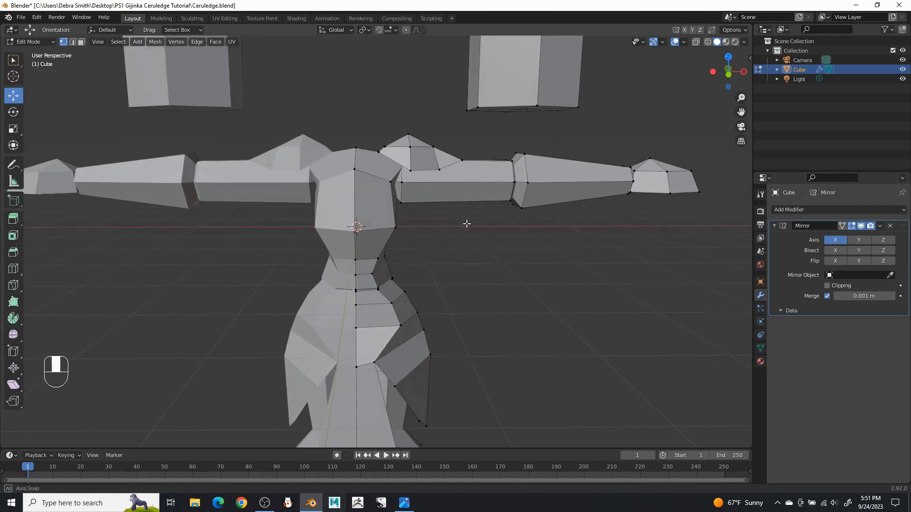
{"action": "mouse_move", "coordinate": [431, 167]}
{"action": "middle_mouse_down"}
{"action": "mouse_move", "coordinate": [448, 202]}
{"action": "mouse_move", "coordinate": [442, 211]}
{"action": "middle_mouse_up"}
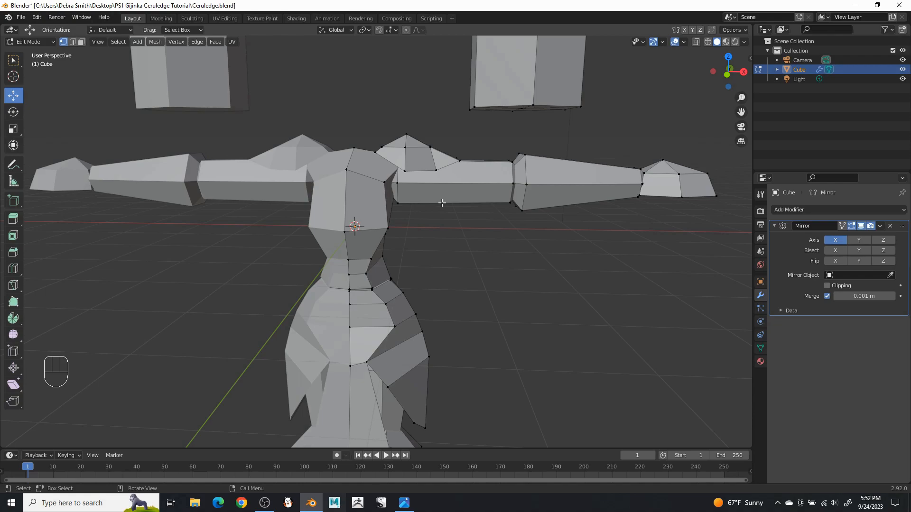
{"action": "scroll", "coordinate": [442, 203], "scroll_direction": "down", "scroll_amount": 2}
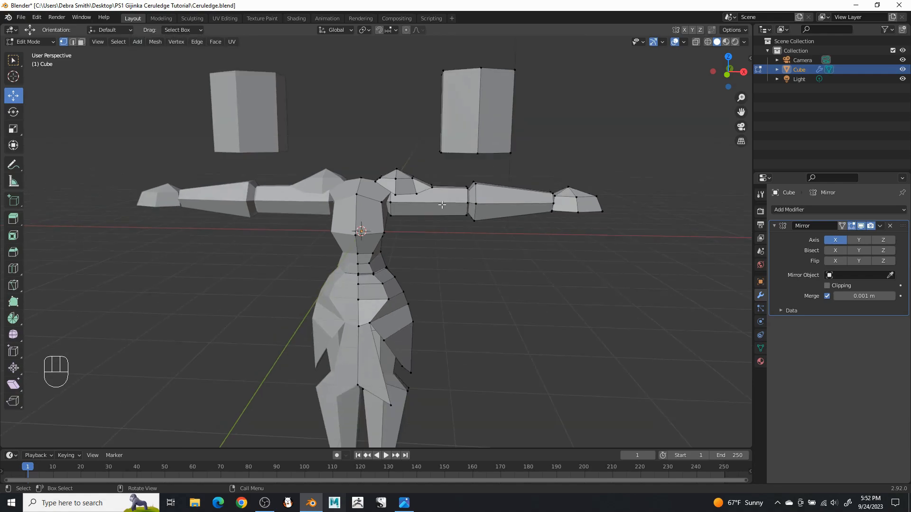
{"action": "middle_click_drag", "start_coordinate": [423, 188], "coordinate": [398, 216], "text": "shift"}
{"action": "scroll", "coordinate": [413, 232], "scroll_direction": "up", "scroll_amount": 3}
{"action": "scroll", "coordinate": [398, 216], "scroll_direction": "down", "scroll_amount": 3}
{"action": "mouse_move", "coordinate": [469, 264]}
{"action": "middle_mouse_down"}
{"action": "mouse_move", "coordinate": [476, 257]}
{"action": "mouse_move", "coordinate": [470, 163]}
{"action": "mouse_move", "coordinate": [462, 271]}
{"action": "middle_mouse_up"}
{"action": "middle_click_drag", "start_coordinate": [352, 213], "coordinate": [352, 187]}
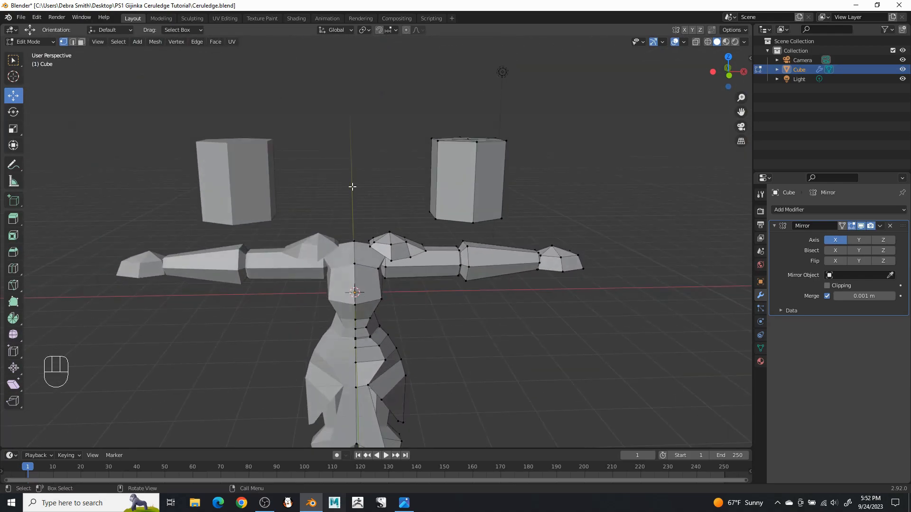
- Save the file and add a cylinder with 6 vertices, 1 m radius and 2 m depth
{"action": "left_click", "coordinate": [21, 17]}
{"action": "left_click", "coordinate": [29, 81]}
{"action": "left_click", "coordinate": [137, 42]}
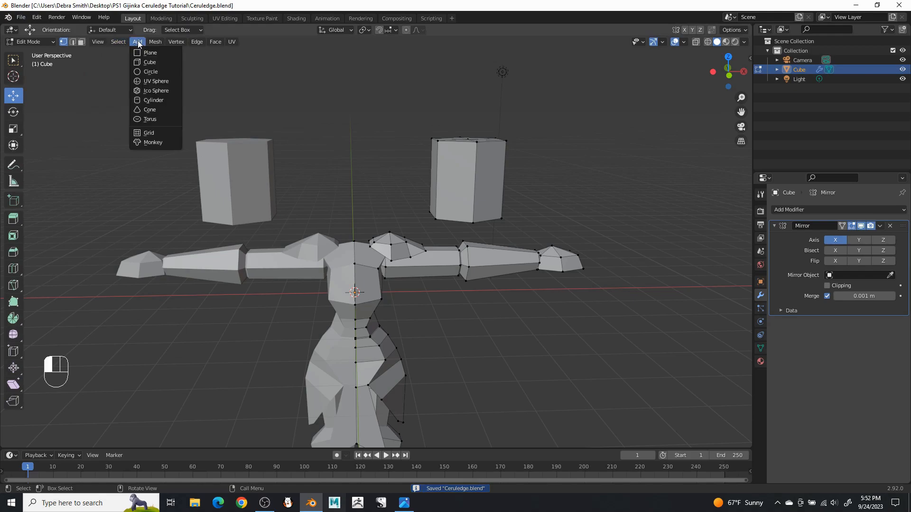
{"action": "left_click", "coordinate": [154, 101]}
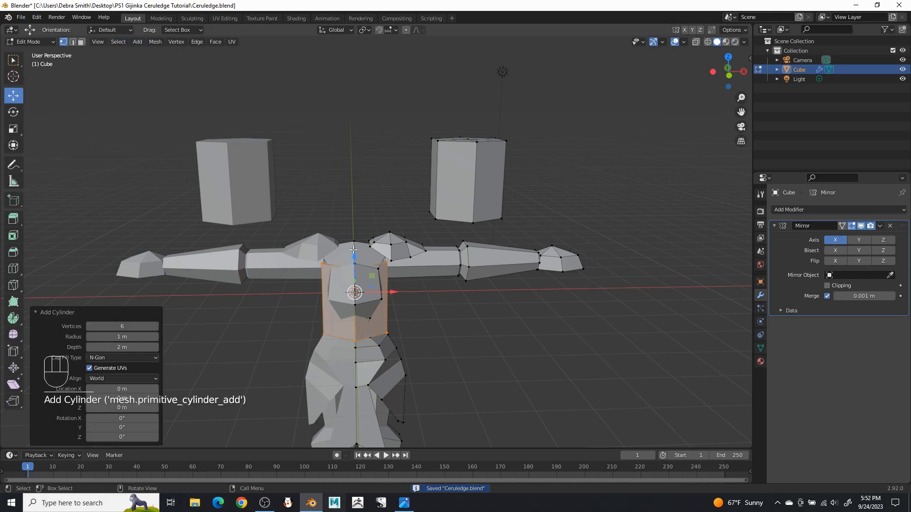
- Raise the new cylinder about 3.47 m above the torso and poke its top and bottom faces
{"action": "left_click_drag", "start_coordinate": [353, 255], "coordinate": [379, 125]}
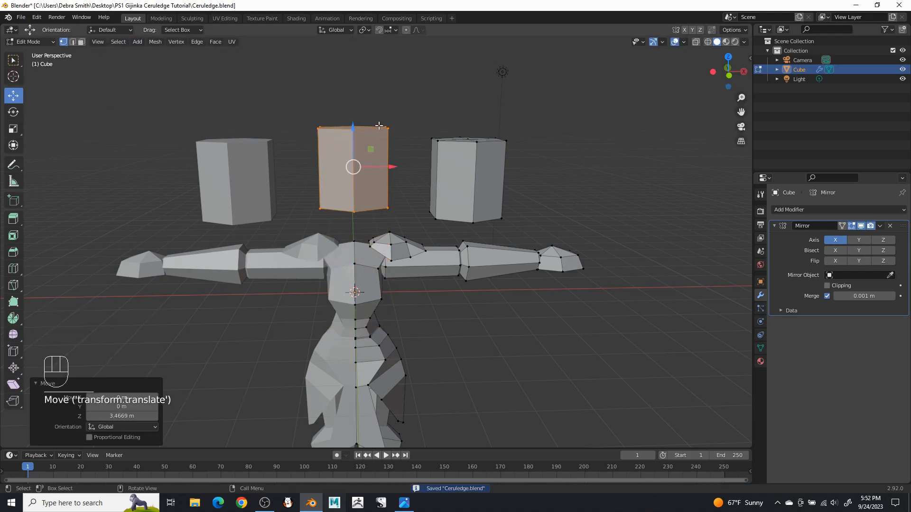
{"action": "left_click", "coordinate": [79, 43]}
{"action": "middle_click_drag", "start_coordinate": [358, 118], "coordinate": [365, 144]}
{"action": "left_click", "coordinate": [364, 145]}
{"action": "middle_click_drag", "start_coordinate": [378, 206], "coordinate": [366, 187]}
{"action": "right_click", "coordinate": [363, 191]}
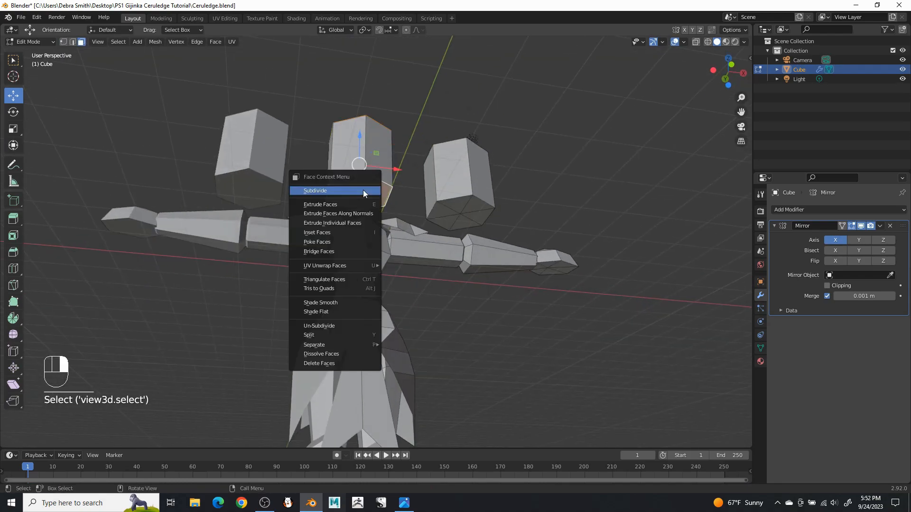
{"action": "left_click", "coordinate": [334, 242]}
{"action": "middle_click_drag", "start_coordinate": [334, 242], "coordinate": [391, 180]}
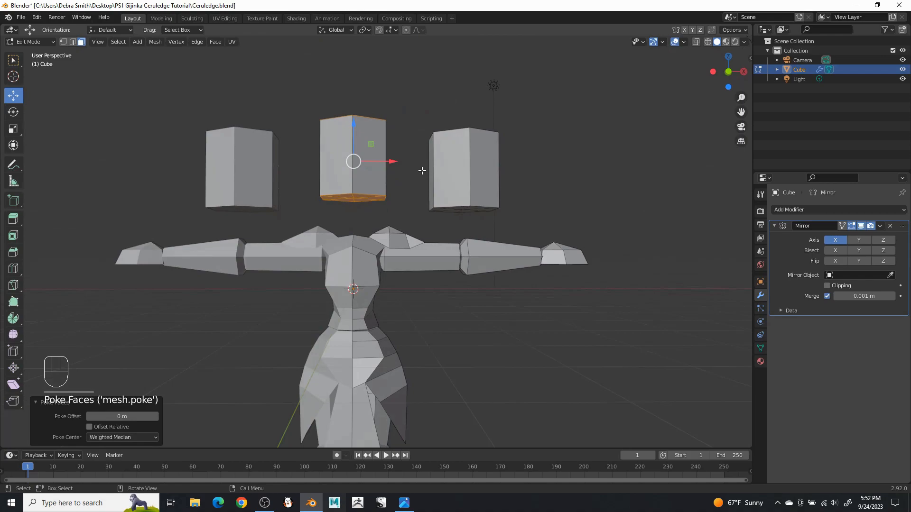
- Delete the centre cylinder's faces on the negative X side, selecting them through the mesh in front view
{"action": "key", "text": "KP_1"}
{"action": "scroll", "coordinate": [419, 144], "scroll_direction": "up", "scroll_amount": 3}
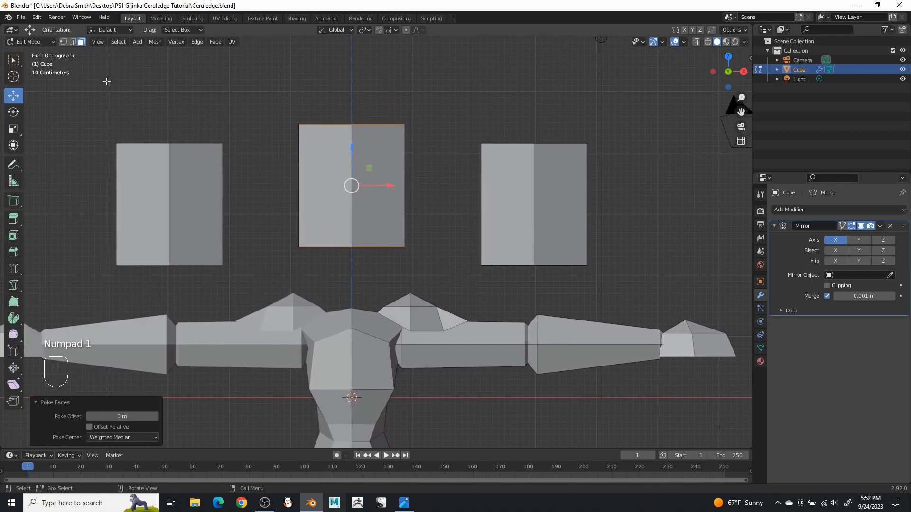
{"action": "left_click", "coordinate": [696, 42]}
{"action": "left_click_drag", "start_coordinate": [266, 94], "coordinate": [351, 277]}
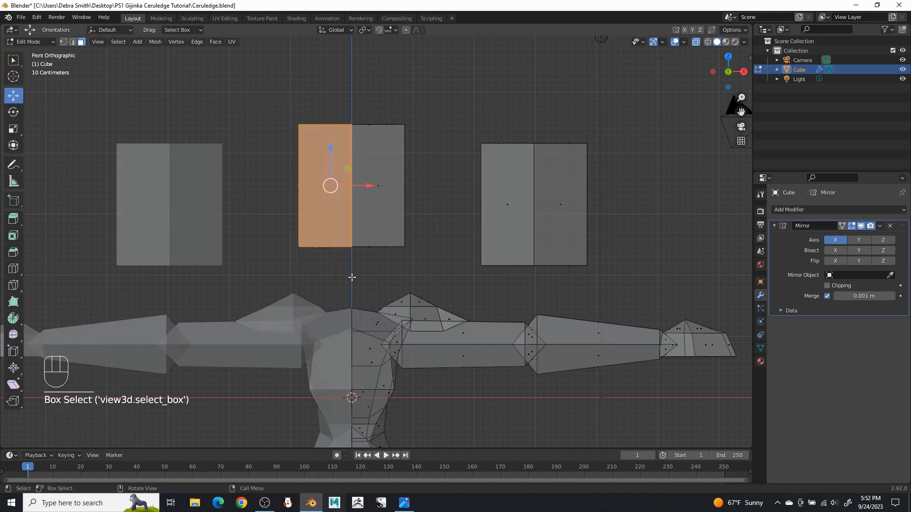
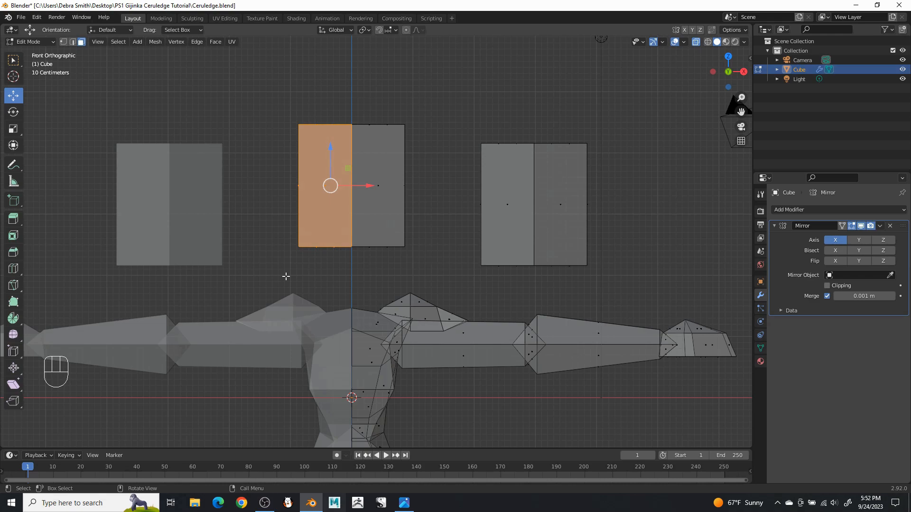
{"action": "key", "text": "x"}
{"action": "left_click", "coordinate": [286, 276]}
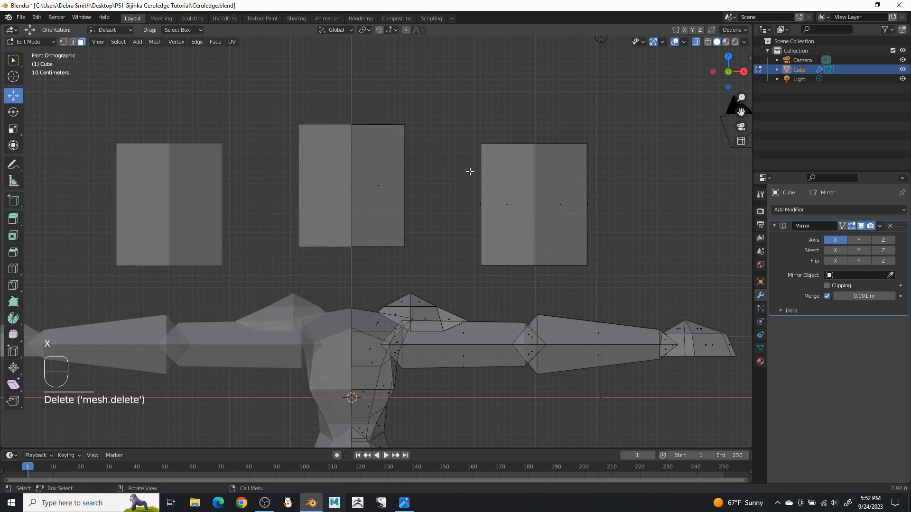
{"action": "left_click", "coordinate": [696, 42]}
- Select the centre cylinder's top and bottom rim edges and scale them closer together along Z, leaving the poked centres as peaks
{"action": "middle_click_drag", "start_coordinate": [574, 115], "coordinate": [438, 169]}
{"action": "middle_click_drag", "start_coordinate": [453, 167], "coordinate": [449, 183]}
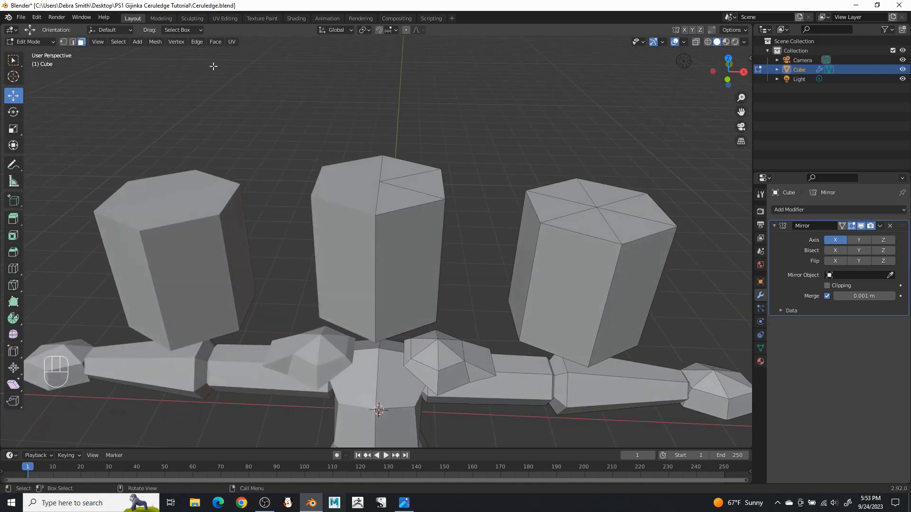
{"action": "left_click", "coordinate": [72, 43]}
{"action": "middle_click_drag", "start_coordinate": [471, 211], "coordinate": [471, 195]}
{"action": "left_click", "coordinate": [399, 175], "text": "alt"}
{"action": "middle_click_drag", "start_coordinate": [402, 175], "coordinate": [425, 244]}
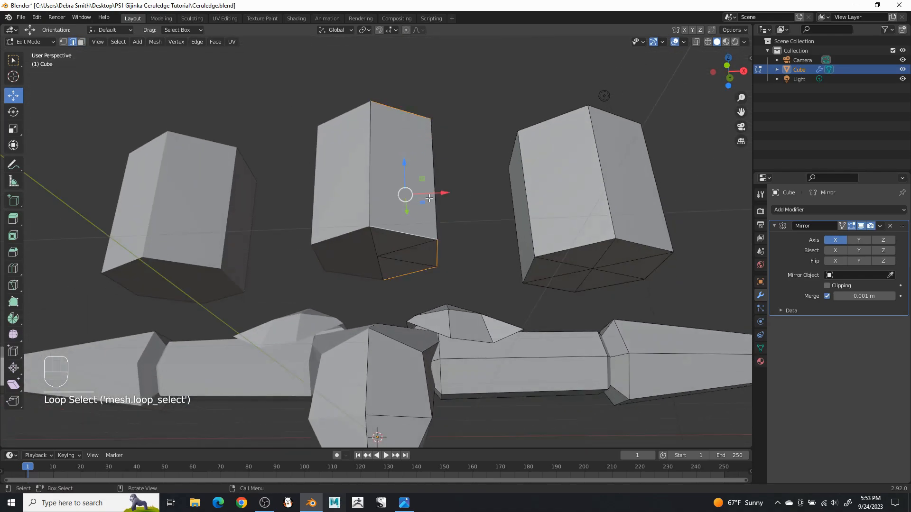
{"action": "middle_click_drag", "start_coordinate": [425, 204], "coordinate": [440, 232]}
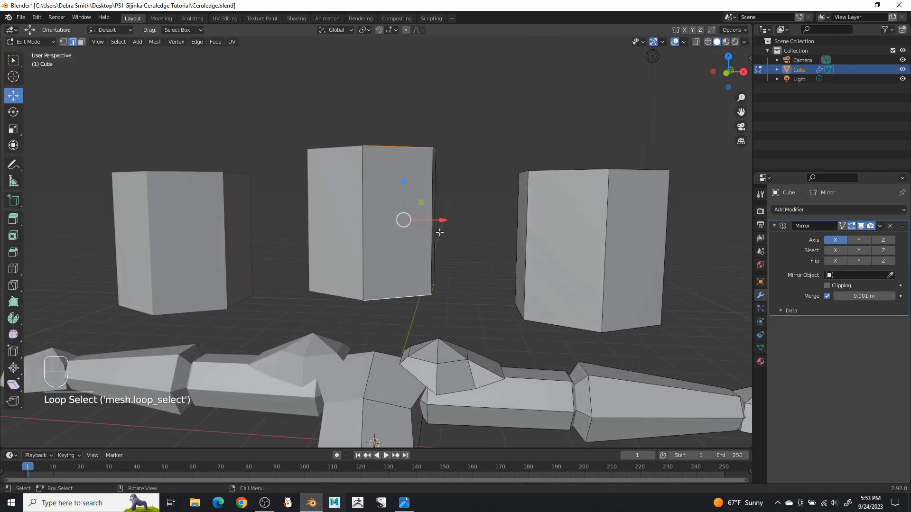
{"action": "left_click", "coordinate": [13, 128]}
{"action": "left_click_drag", "start_coordinate": [406, 181], "coordinate": [403, 204]}
- Enable clipping on the Mirror modifier, shrink the centre piece's upper edge loop and narrow it further along X
{"action": "middle_click_drag", "start_coordinate": [441, 201], "coordinate": [449, 201]}
{"action": "left_click_drag", "start_coordinate": [457, 171], "coordinate": [465, 165]}
{"action": "left_click", "coordinate": [407, 190], "text": "alt+shift"}
{"action": "key", "text": "s"}
{"action": "right_click", "coordinate": [470, 166]}
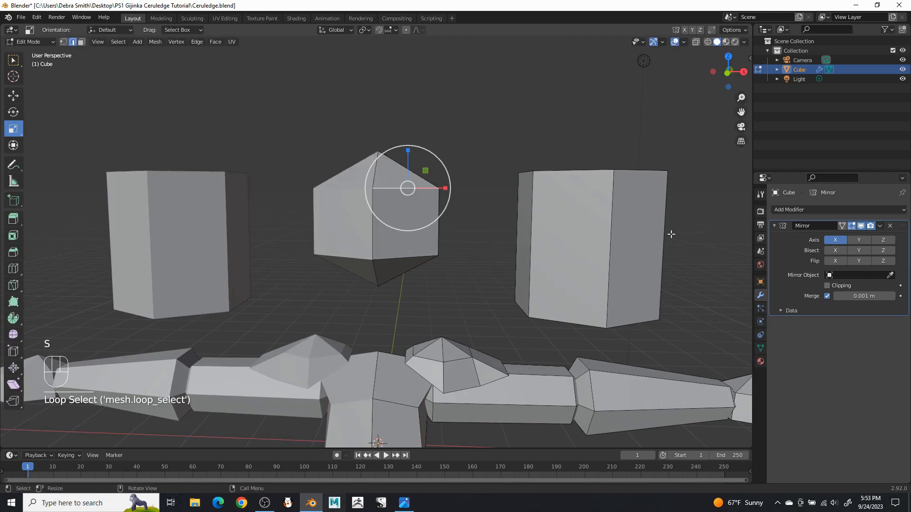
{"action": "left_click", "coordinate": [829, 285]}
{"action": "key", "text": "s"}
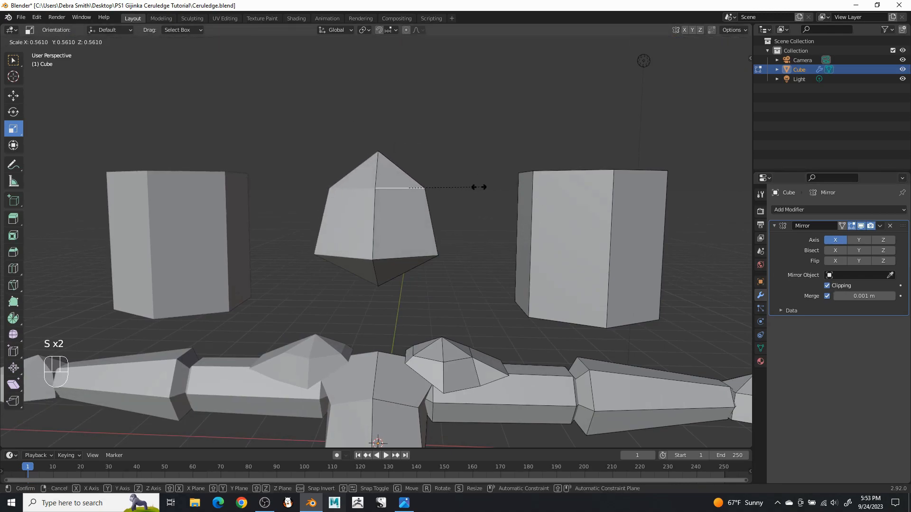
{"action": "left_click", "coordinate": [479, 188]}
{"action": "left_click_drag", "start_coordinate": [439, 189], "coordinate": [417, 189]}
{"action": "mouse_move", "coordinate": [417, 188]}
{"action": "middle_mouse_down"}
{"action": "mouse_move", "coordinate": [372, 217]}
{"action": "mouse_move", "coordinate": [323, 227]}
{"action": "mouse_move", "coordinate": [374, 213]}
{"action": "mouse_move", "coordinate": [409, 181]}
{"action": "middle_mouse_up"}
{"action": "middle_click_drag", "start_coordinate": [384, 250], "coordinate": [390, 240]}
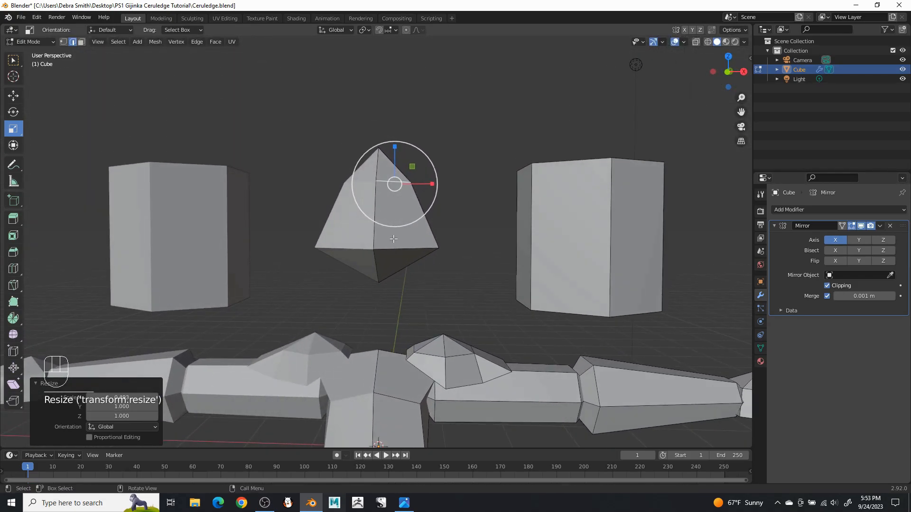
- Select the whole centre piece, scale it down and lower it about 1.9 m onto the torso as a neck
{"action": "key", "text": "l"}
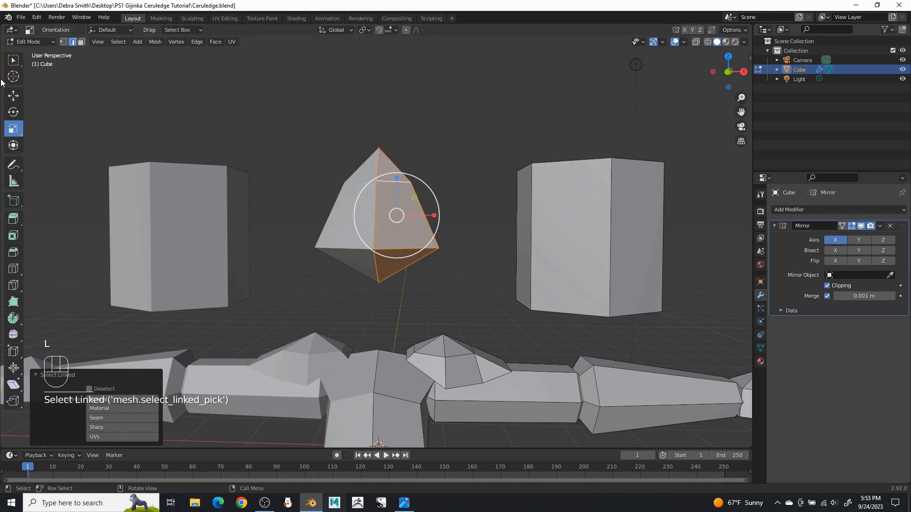
{"action": "left_click", "coordinate": [13, 95]}
{"action": "key", "text": "s"}
{"action": "left_click", "coordinate": [429, 214]}
{"action": "left_click_drag", "start_coordinate": [429, 214], "coordinate": [412, 216]}
{"action": "scroll", "coordinate": [426, 186], "scroll_direction": "up", "scroll_amount": 3}
{"action": "left_click_drag", "start_coordinate": [392, 163], "coordinate": [398, 329]}
{"action": "middle_click_drag", "start_coordinate": [398, 330], "coordinate": [392, 192], "text": "shift"}
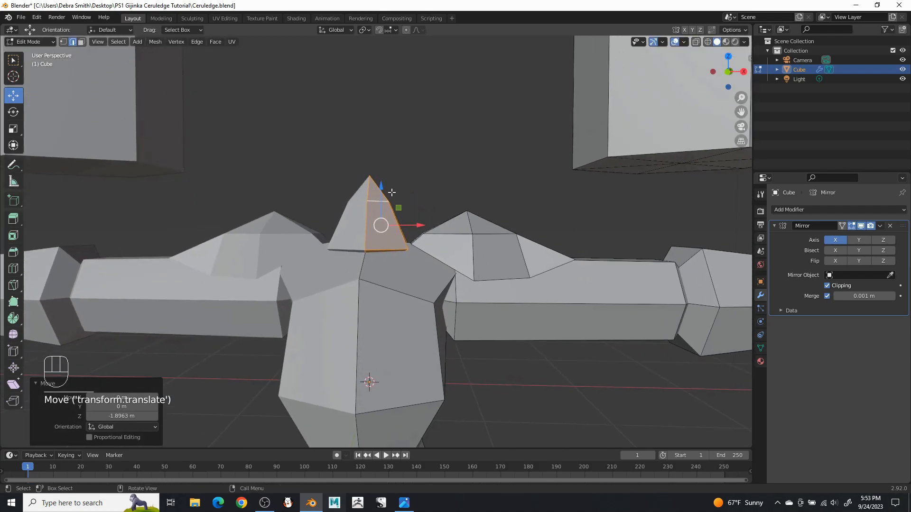
- Enlarge the neck piece by a factor of 1.22 and widen its upper edge loop by about 1.81
{"action": "scroll", "coordinate": [392, 192], "scroll_direction": "up", "scroll_amount": 2}
{"action": "key", "text": "s"}
{"action": "left_click", "coordinate": [434, 204]}
{"action": "scroll", "coordinate": [437, 163], "scroll_direction": "up", "scroll_amount": 2}
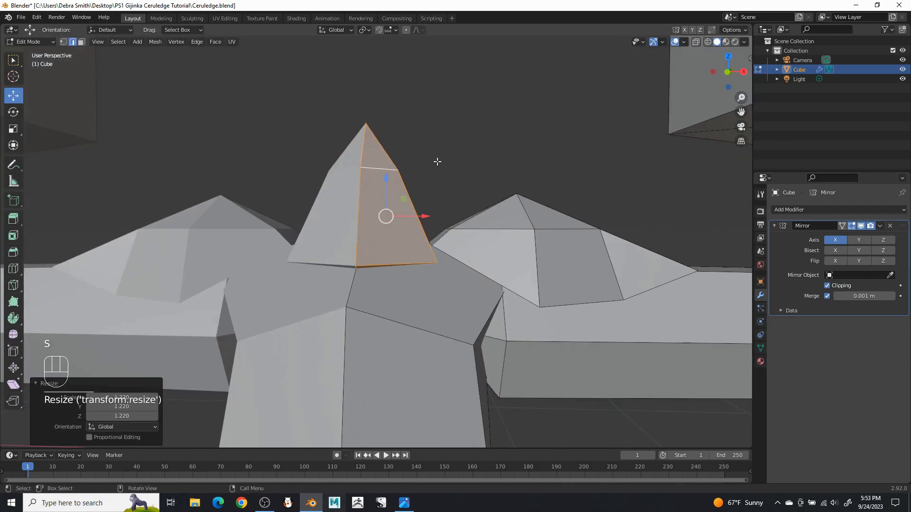
{"action": "left_click", "coordinate": [438, 163]}
{"action": "left_click", "coordinate": [394, 169], "text": "alt"}
{"action": "key", "text": "s"}
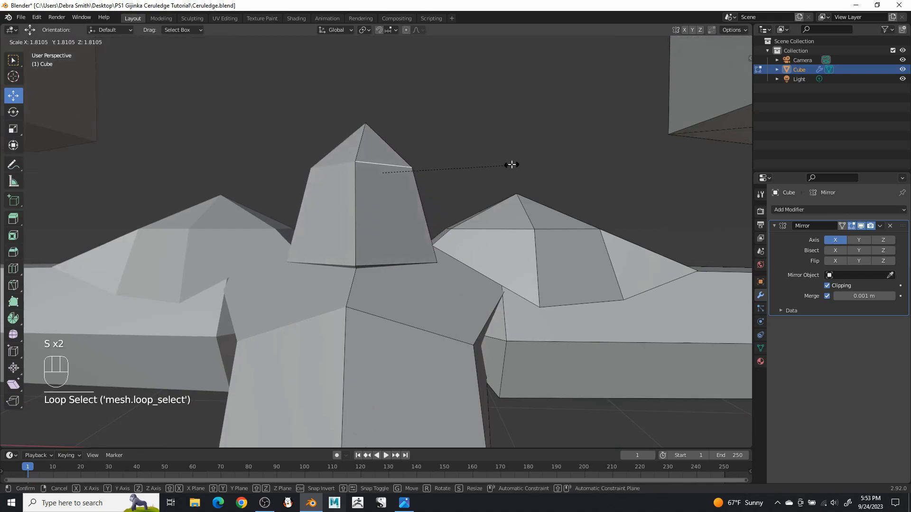
{"action": "left_click", "coordinate": [511, 164]}
- Scale the neck's upper edge loop narrower from front to back along the Y axis
{"action": "middle_click_drag", "start_coordinate": [468, 136], "coordinate": [355, 206]}
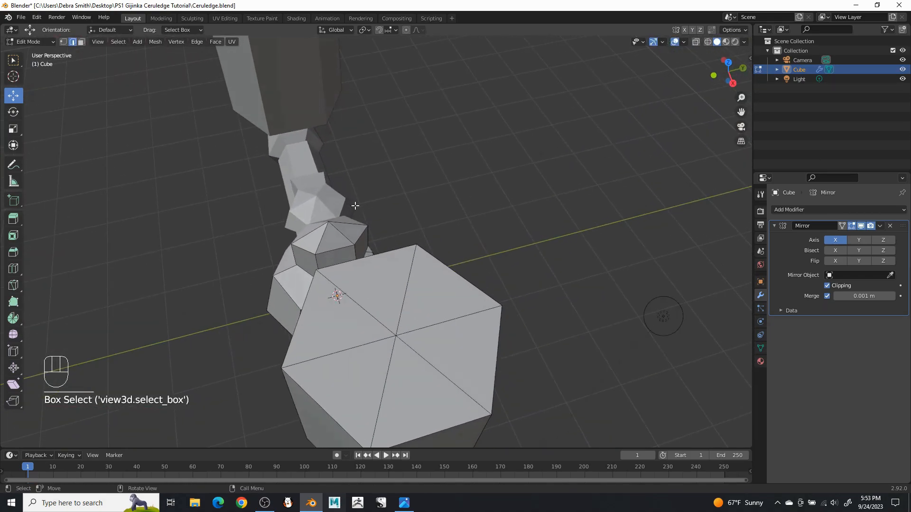
{"action": "scroll", "coordinate": [361, 205], "scroll_direction": "up", "scroll_amount": 3}
{"action": "left_click", "coordinate": [391, 204], "text": "alt"}
{"action": "left_click_drag", "start_coordinate": [334, 233], "coordinate": [46, 133]}
{"action": "key", "text": "ctrl+z"}
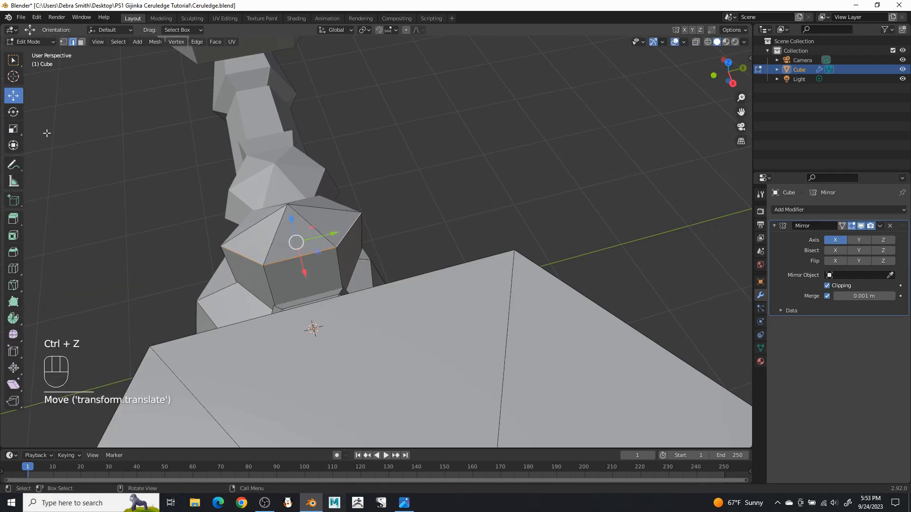
{"action": "left_click", "coordinate": [18, 127]}
{"action": "left_click_drag", "start_coordinate": [333, 233], "coordinate": [322, 238]}
- Examine the neck's proportions on the body and compare them with the Ceruledge Gijinka Concept.png image
{"action": "middle_click_drag", "start_coordinate": [322, 237], "coordinate": [426, 198]}
{"action": "left_click_drag", "start_coordinate": [426, 204], "coordinate": [429, 203]}
{"action": "left_click", "coordinate": [430, 203]}
{"action": "scroll", "coordinate": [436, 190], "scroll_direction": "down", "scroll_amount": 8}
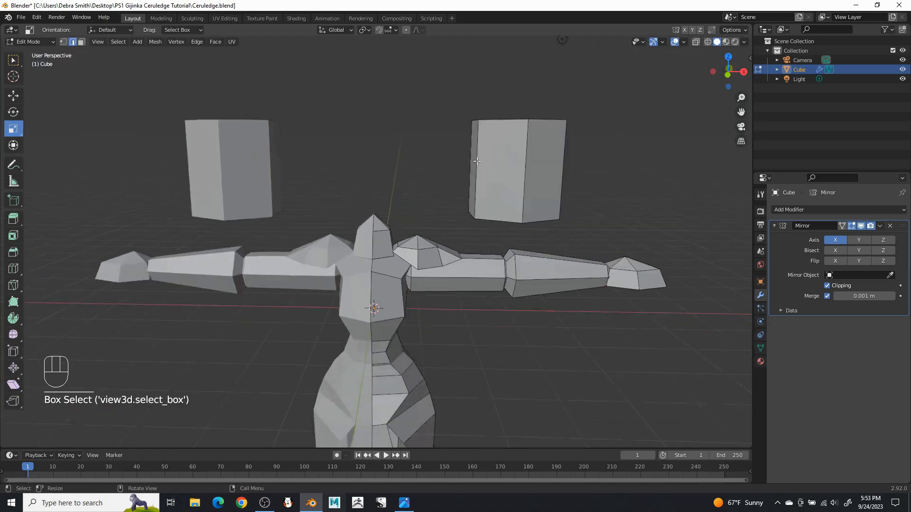
{"action": "scroll", "coordinate": [441, 183], "scroll_direction": "up", "scroll_amount": 8}
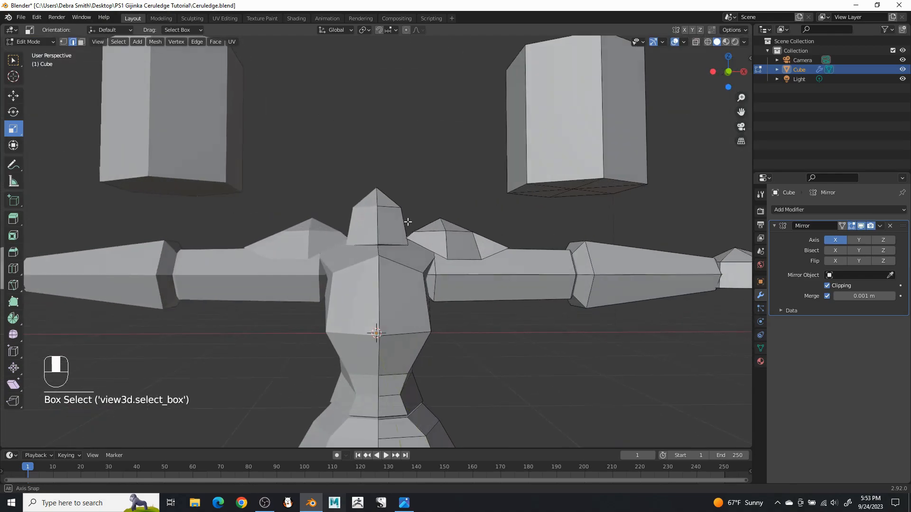
{"action": "scroll", "coordinate": [413, 221], "scroll_direction": "down", "scroll_amount": 5}
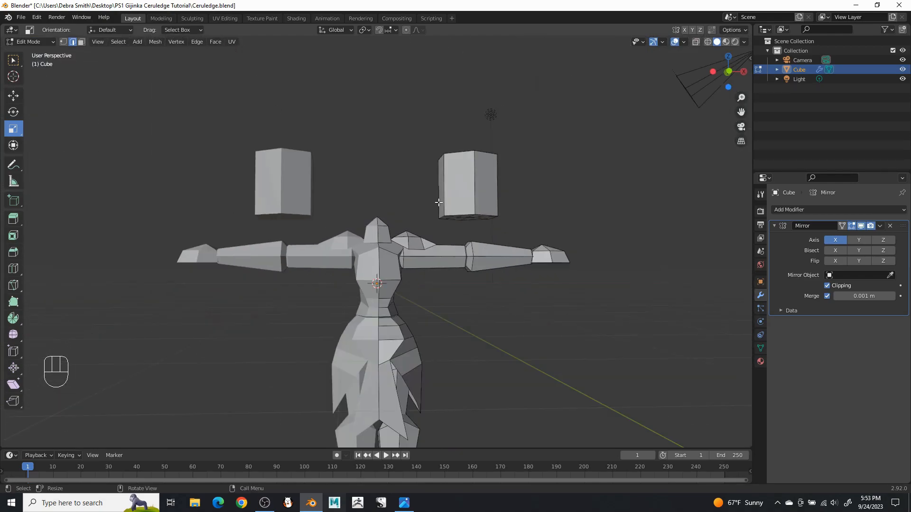
{"action": "middle_click_drag", "start_coordinate": [466, 313], "coordinate": [439, 226], "text": "shift"}
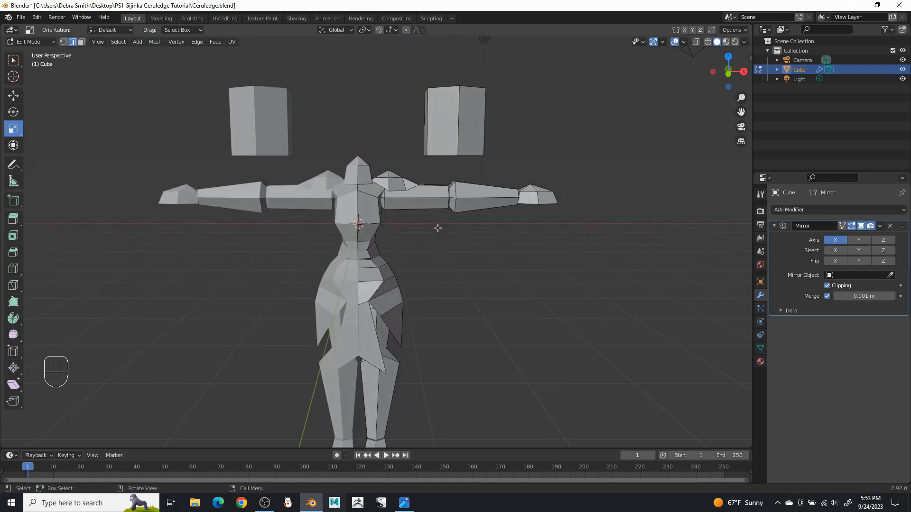
{"action": "left_click", "coordinate": [404, 503]}
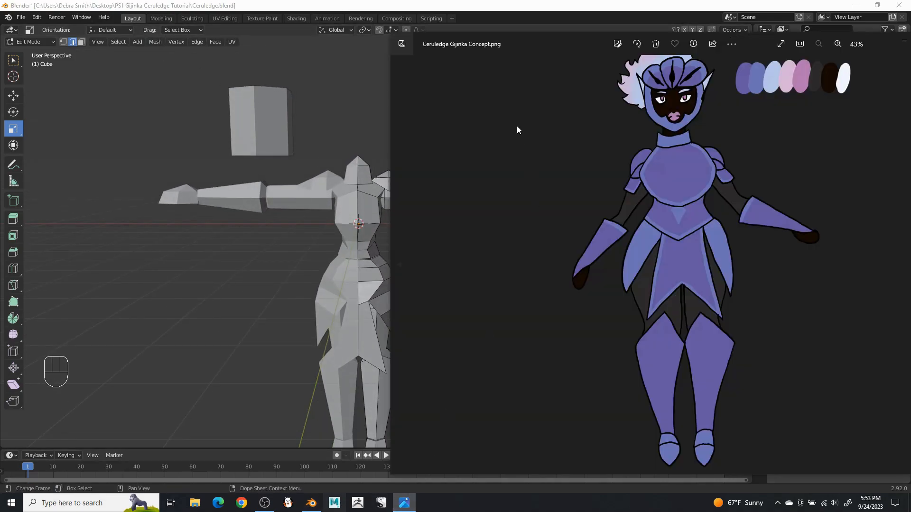
{"action": "left_click", "coordinate": [509, 6]}
- Add a 2 m cube for the head and raise it about 3.73 m above the torso
{"action": "left_click", "coordinate": [137, 42]}
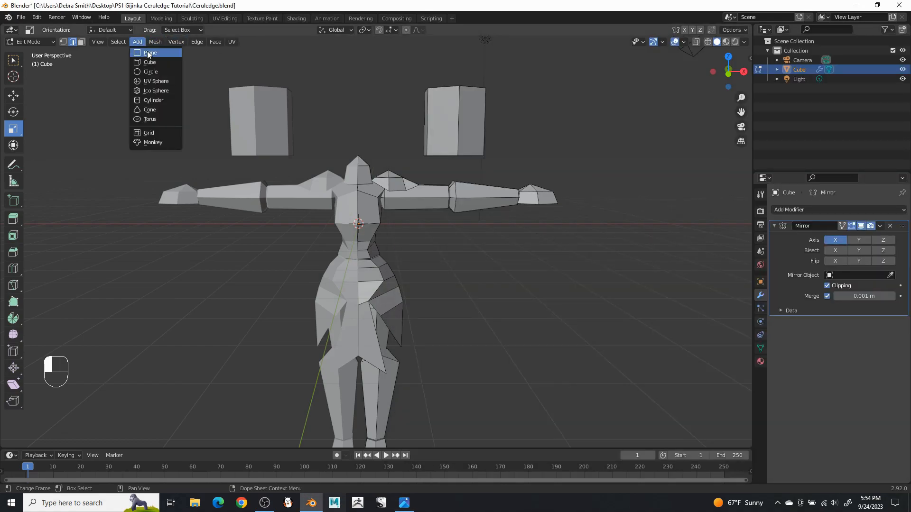
{"action": "left_click", "coordinate": [160, 62]}
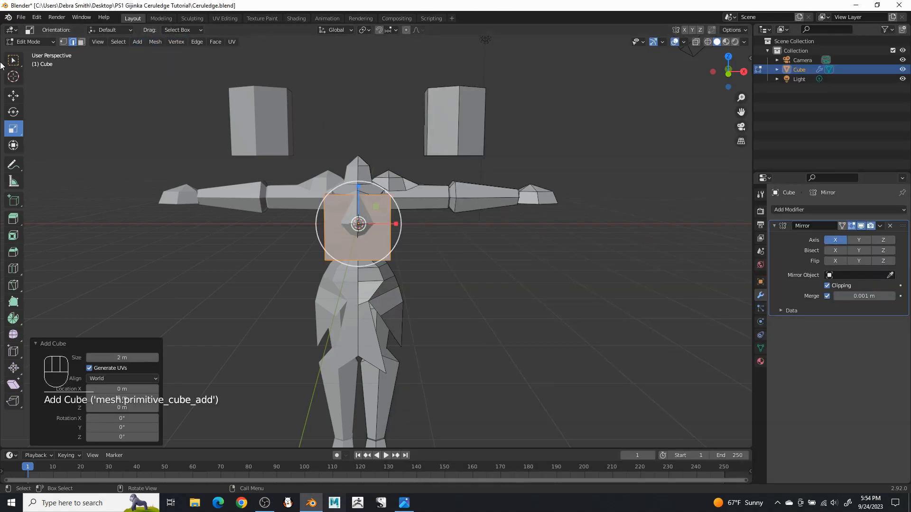
{"action": "left_click", "coordinate": [13, 96]}
{"action": "left_click_drag", "start_coordinate": [358, 195], "coordinate": [359, 71]}
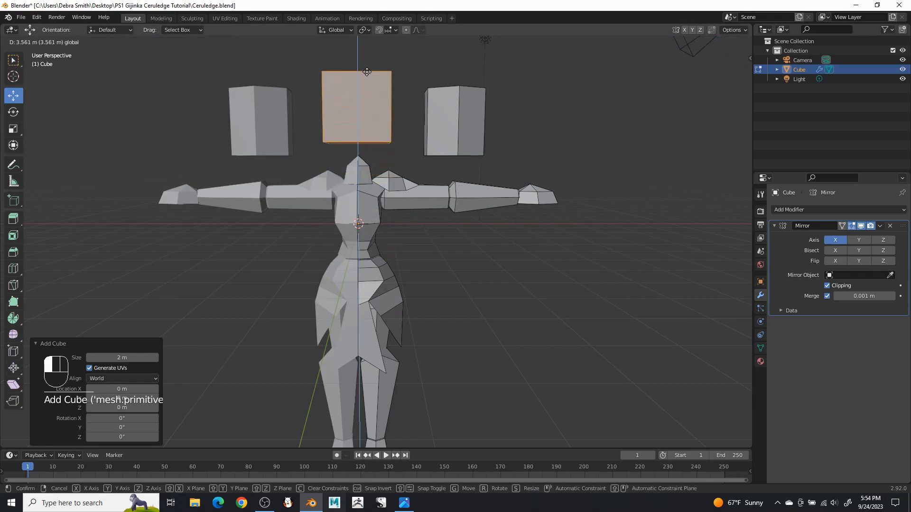
{"action": "middle_click_drag", "start_coordinate": [372, 95], "coordinate": [383, 152], "text": "shift"}
{"action": "key", "text": "KP_Decimal"}
- Subdivide the cube with 1 cut and smooth its vertices with a smoothing value of 1
{"action": "right_click", "coordinate": [377, 212]}
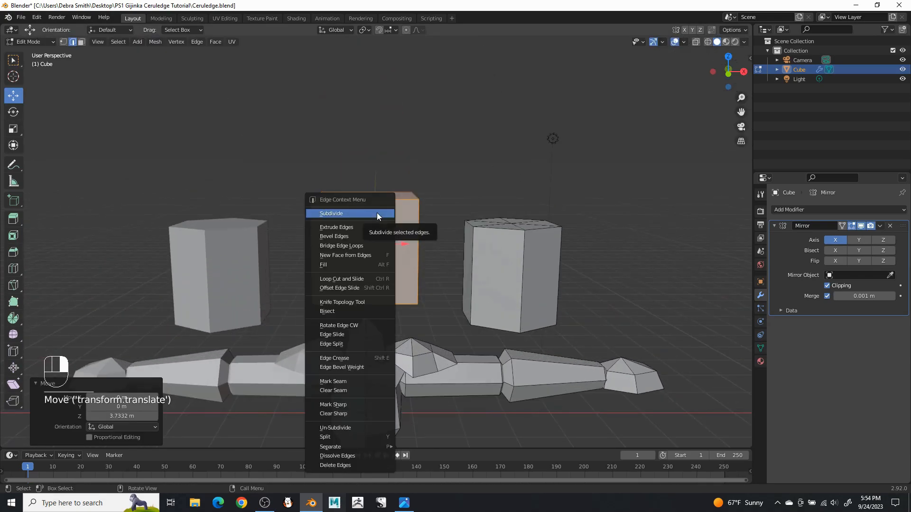
{"action": "left_click", "coordinate": [377, 214]}
{"action": "right_click", "coordinate": [380, 232]}
{"action": "left_click", "coordinate": [63, 42]}
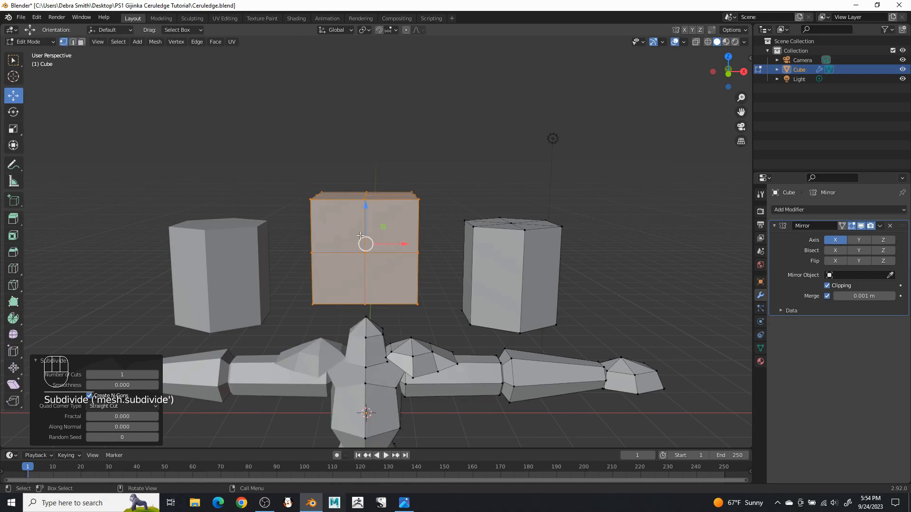
{"action": "right_click", "coordinate": [379, 229]}
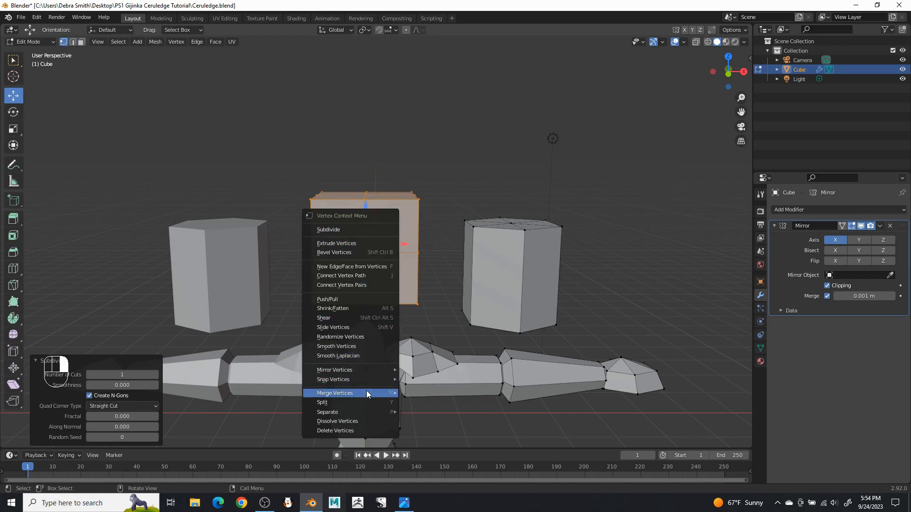
{"action": "left_click", "coordinate": [344, 350]}
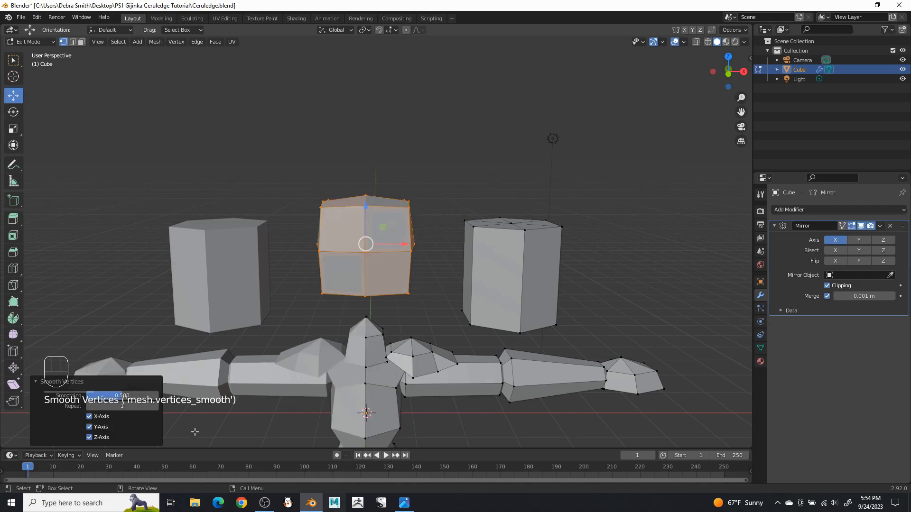
{"action": "left_click_drag", "start_coordinate": [114, 395], "coordinate": [152, 395]}
- Delete the head's faces on the negative X side, selecting them through the mesh in front view
{"action": "middle_click_drag", "start_coordinate": [400, 257], "coordinate": [398, 240]}
{"action": "key", "text": "KP_1"}
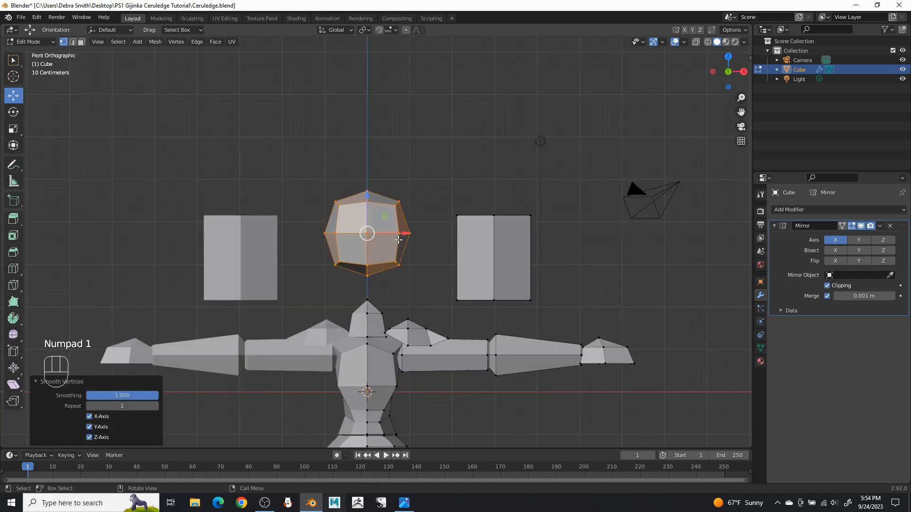
{"action": "left_click", "coordinate": [81, 43]}
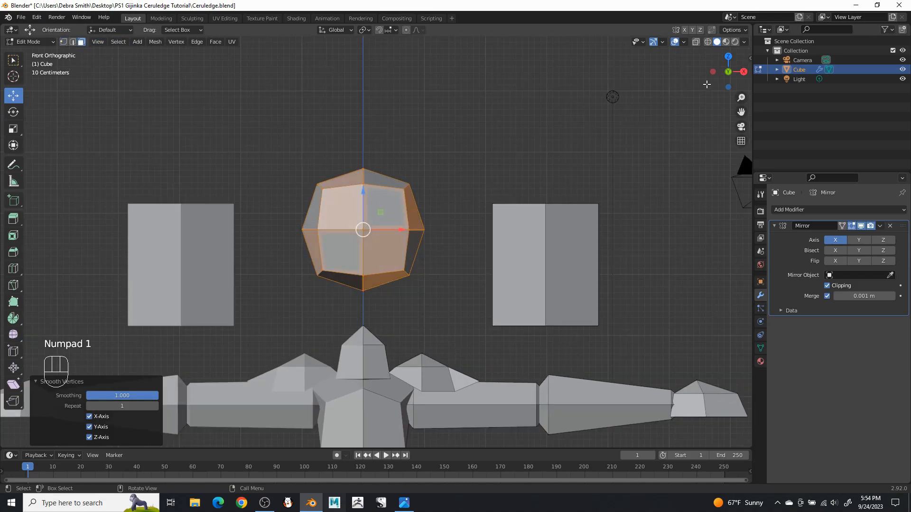
{"action": "left_click", "coordinate": [696, 43]}
{"action": "left_click_drag", "start_coordinate": [270, 129], "coordinate": [362, 308]}
{"action": "key", "text": "x"}
{"action": "left_click", "coordinate": [363, 306]}
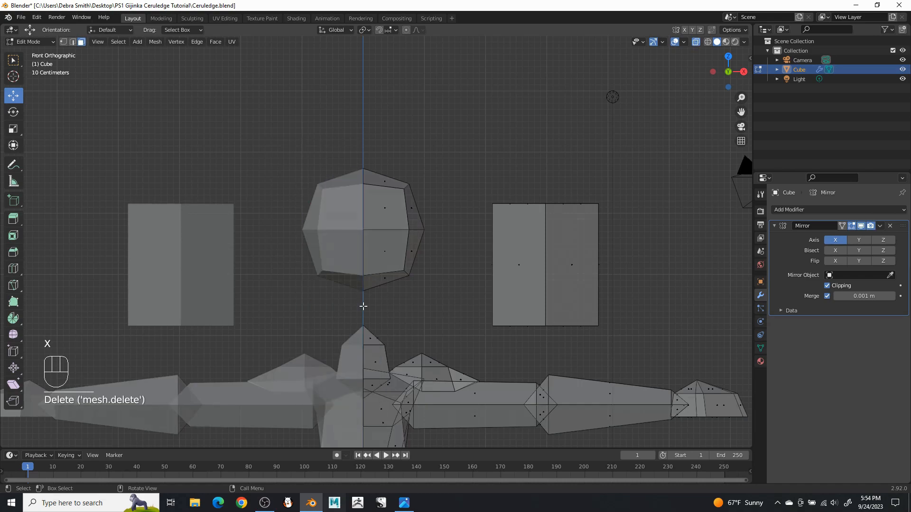
{"action": "left_click", "coordinate": [695, 42]}
- Lower the head's front bottom centre vertex about 0.27 m to form the chin
{"action": "scroll", "coordinate": [480, 209], "scroll_direction": "down", "scroll_amount": 2}
{"action": "middle_click_drag", "start_coordinate": [432, 231], "coordinate": [434, 191], "text": "shift"}
{"action": "scroll", "coordinate": [329, 141], "scroll_direction": "up", "scroll_amount": 1}
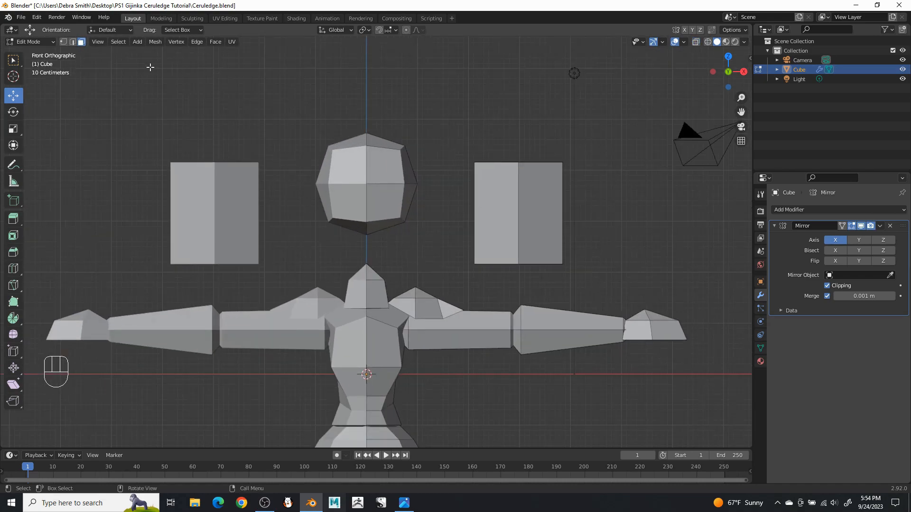
{"action": "middle_click_drag", "start_coordinate": [365, 205], "coordinate": [369, 217]}
{"action": "left_click", "coordinate": [363, 225]}
{"action": "left_click_drag", "start_coordinate": [361, 194], "coordinate": [364, 223]}
- Scale the head's upper and lower rear corner vertices together by 0.798 and move them inward about 0.09 m along X
{"action": "middle_click_drag", "start_coordinate": [411, 192], "coordinate": [196, 204]}
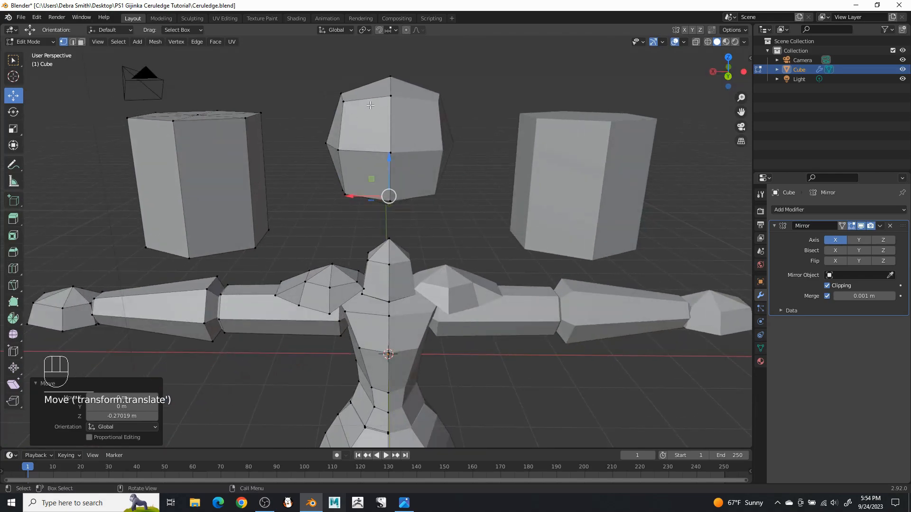
{"action": "left_click", "coordinate": [343, 101]}
{"action": "left_click", "coordinate": [345, 193], "text": "shift"}
{"action": "key", "text": "s"}
{"action": "left_click", "coordinate": [405, 159]}
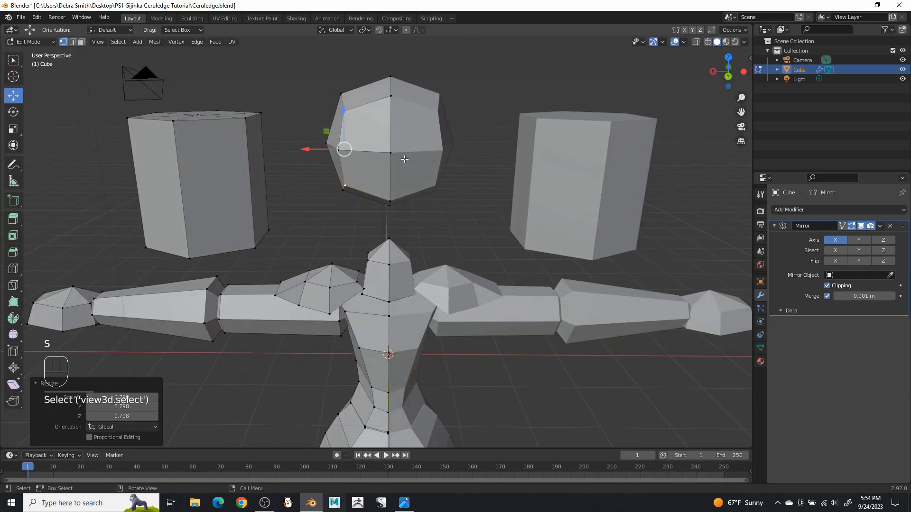
{"action": "left_click_drag", "start_coordinate": [314, 152], "coordinate": [318, 154]}
{"action": "middle_click_drag", "start_coordinate": [318, 155], "coordinate": [496, 193]}
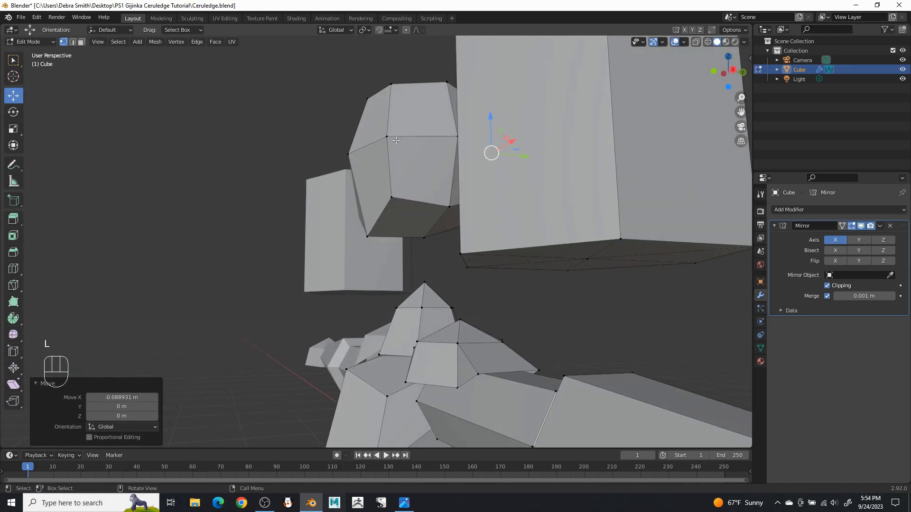
- Lower the whole head onto the neck and shift it along Y to line up with the neck
{"action": "key", "text": "l"}
{"action": "left_click_drag", "start_coordinate": [435, 115], "coordinate": [430, 176]}
{"action": "middle_click_drag", "start_coordinate": [430, 177], "coordinate": [428, 180]}
{"action": "left_click_drag", "start_coordinate": [427, 180], "coordinate": [428, 193]}
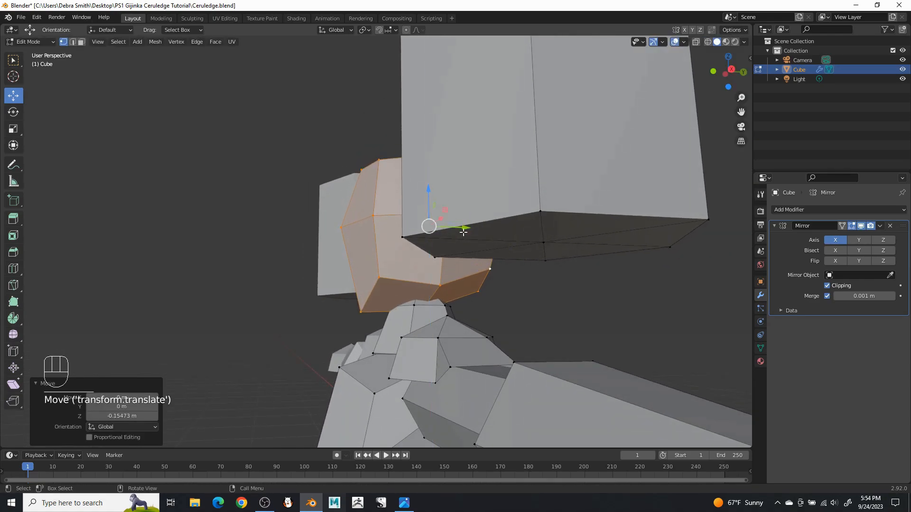
{"action": "left_click_drag", "start_coordinate": [465, 226], "coordinate": [445, 233]}
{"action": "left_click_drag", "start_coordinate": [408, 194], "coordinate": [407, 194]}
{"action": "middle_click_drag", "start_coordinate": [407, 194], "coordinate": [463, 210]}
{"action": "left_click_drag", "start_coordinate": [440, 218], "coordinate": [448, 218]}
{"action": "middle_click_drag", "start_coordinate": [448, 217], "coordinate": [513, 273]}
{"action": "scroll", "coordinate": [529, 272], "scroll_direction": "down", "scroll_amount": 2}
{"action": "middle_click_drag", "start_coordinate": [513, 272], "coordinate": [485, 242], "text": "shift"}
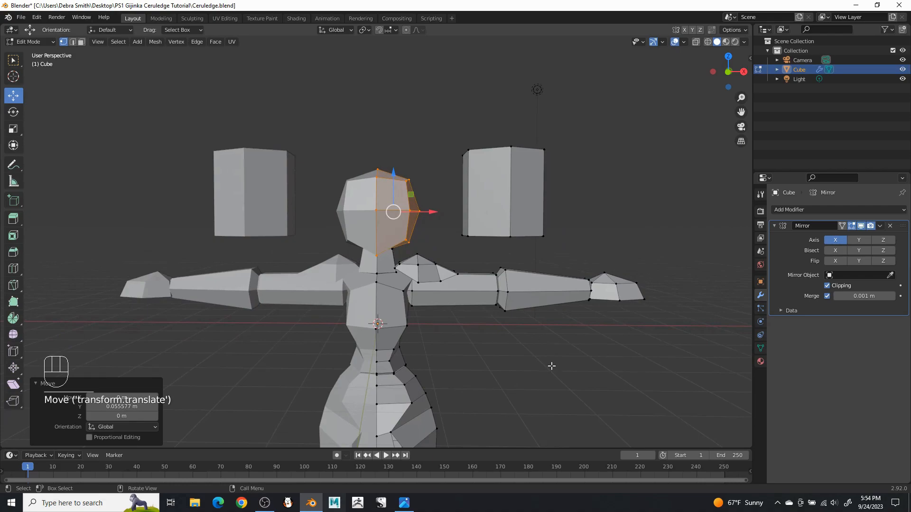
- Rescale the whole head, shift it along X toward the mirror line and lower it slightly onto the neck
{"action": "left_click_drag", "start_coordinate": [551, 366], "coordinate": [519, 355]}
{"action": "scroll", "coordinate": [522, 349], "scroll_direction": "up", "scroll_amount": 1}
{"action": "scroll", "coordinate": [517, 347], "scroll_direction": "down", "scroll_amount": 2}
{"action": "middle_click_drag", "start_coordinate": [516, 347], "coordinate": [500, 349]}
{"action": "scroll", "coordinate": [439, 226], "scroll_direction": "up", "scroll_amount": 4}
{"action": "middle_click_drag", "start_coordinate": [436, 227], "coordinate": [430, 240], "text": "shift"}
{"action": "key", "text": "l"}
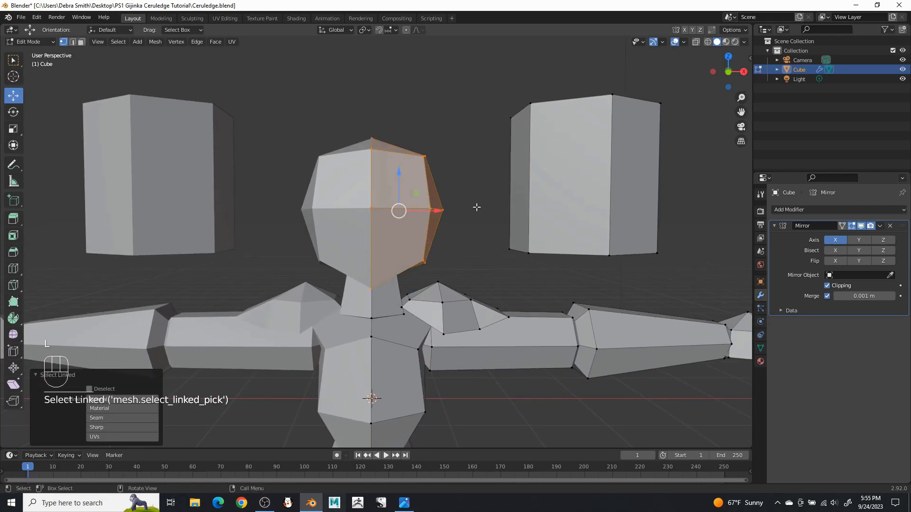
{"action": "key", "text": "s"}
{"action": "left_click", "coordinate": [448, 200]}
{"action": "left_click_drag", "start_coordinate": [441, 208], "coordinate": [428, 207]}
{"action": "left_click_drag", "start_coordinate": [394, 173], "coordinate": [391, 186]}
- Examine the head's proportions against the body and the Ceruledge concept image
{"action": "scroll", "coordinate": [437, 208], "scroll_direction": "down", "scroll_amount": 2}
{"action": "scroll", "coordinate": [437, 208], "scroll_direction": "down", "scroll_amount": 5}
{"action": "left_click_drag", "start_coordinate": [445, 318], "coordinate": [453, 327]}
{"action": "mouse_move", "coordinate": [455, 292]}
{"action": "middle_mouse_down", "text": "shift"}
{"action": "mouse_move", "coordinate": [451, 264]}
{"action": "mouse_move", "coordinate": [454, 293]}
{"action": "middle_mouse_up", "text": "shift"}
{"action": "scroll", "coordinate": [448, 276], "scroll_direction": "up", "scroll_amount": 5}
{"action": "scroll", "coordinate": [446, 277], "scroll_direction": "up", "scroll_amount": 3}
{"action": "mouse_move", "coordinate": [444, 259]}
{"action": "middle_mouse_down"}
{"action": "mouse_move", "coordinate": [427, 248]}
{"action": "mouse_move", "coordinate": [346, 241]}
{"action": "mouse_move", "coordinate": [395, 238]}
{"action": "mouse_move", "coordinate": [433, 261]}
{"action": "middle_mouse_up"}
{"action": "left_click", "coordinate": [409, 507]}
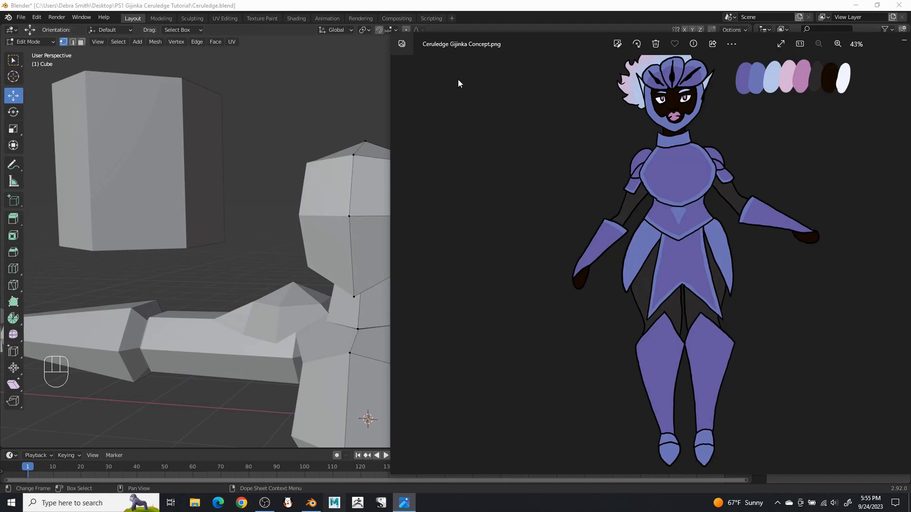
{"action": "left_click", "coordinate": [393, 4]}
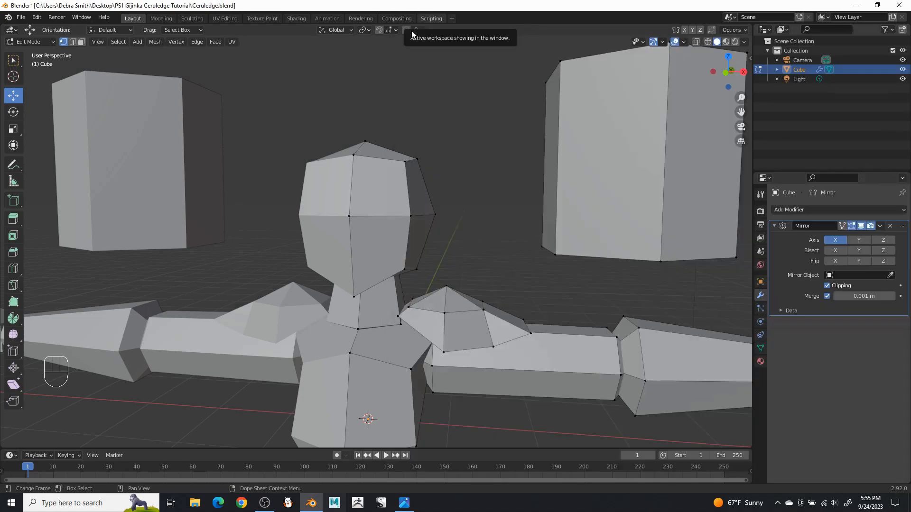
- Lower the spare cylinder's top edge ring below its centre vertex and shrink it, ending with a 0.850 scale, to form a pointed tip
{"action": "middle_click_drag", "start_coordinate": [530, 163], "coordinate": [454, 253]}
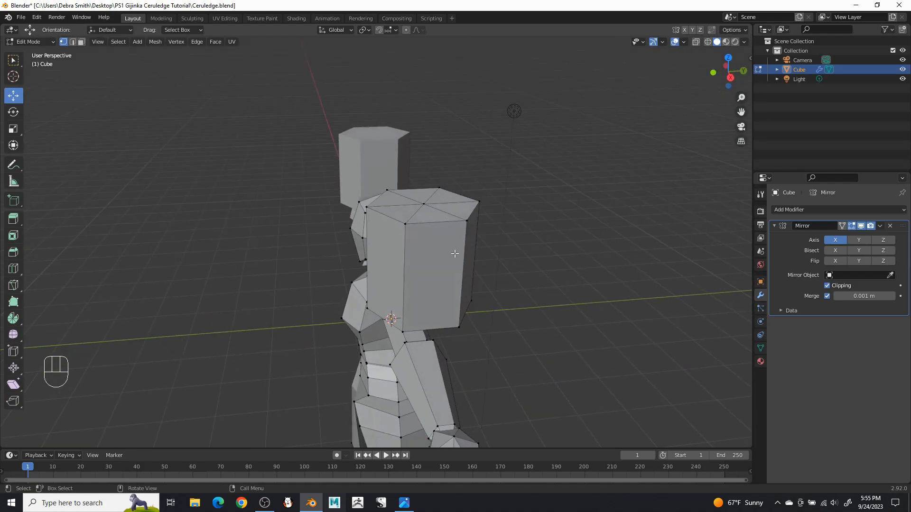
{"action": "middle_click_drag", "start_coordinate": [450, 221], "coordinate": [406, 233]}
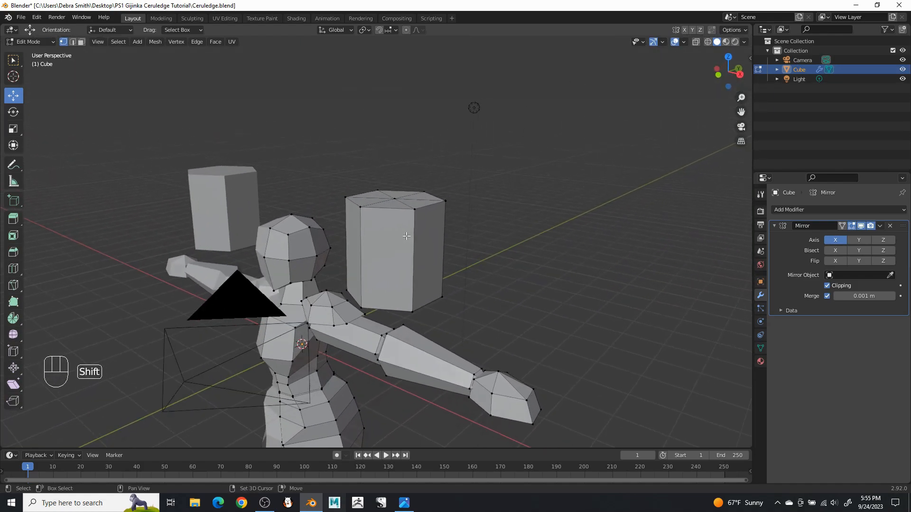
{"action": "scroll", "coordinate": [407, 234], "scroll_direction": "up", "scroll_amount": 3}
{"action": "left_click", "coordinate": [454, 170], "text": "alt+shift"}
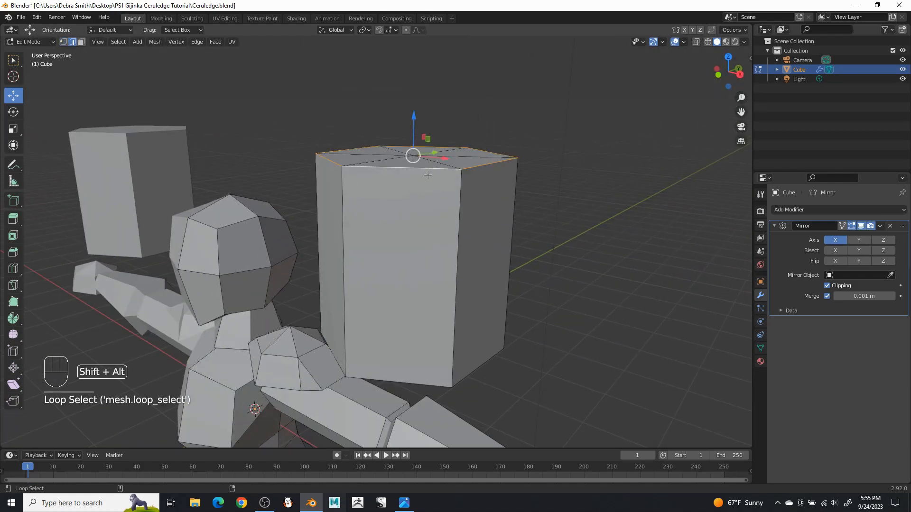
{"action": "left_click_drag", "start_coordinate": [427, 119], "coordinate": [436, 208]}
{"action": "middle_click_drag", "start_coordinate": [437, 208], "coordinate": [560, 217]}
{"action": "key", "text": "s"}
{"action": "left_click", "coordinate": [529, 256]}
{"action": "left_click_drag", "start_coordinate": [475, 164], "coordinate": [476, 141]}
{"action": "key", "text": "s"}
{"action": "left_click", "coordinate": [606, 152]}
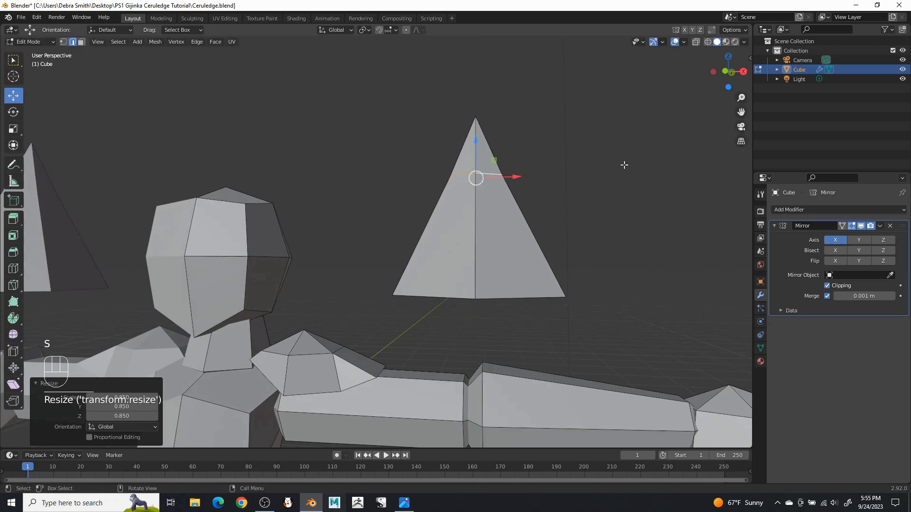
- Raise the spike's bottom edge ring about 0.38 m and scale it by 0.404
{"action": "left_click", "coordinate": [488, 315]}
{"action": "left_click", "coordinate": [497, 291], "text": "alt"}
{"action": "left_click_drag", "start_coordinate": [480, 254], "coordinate": [480, 218]}
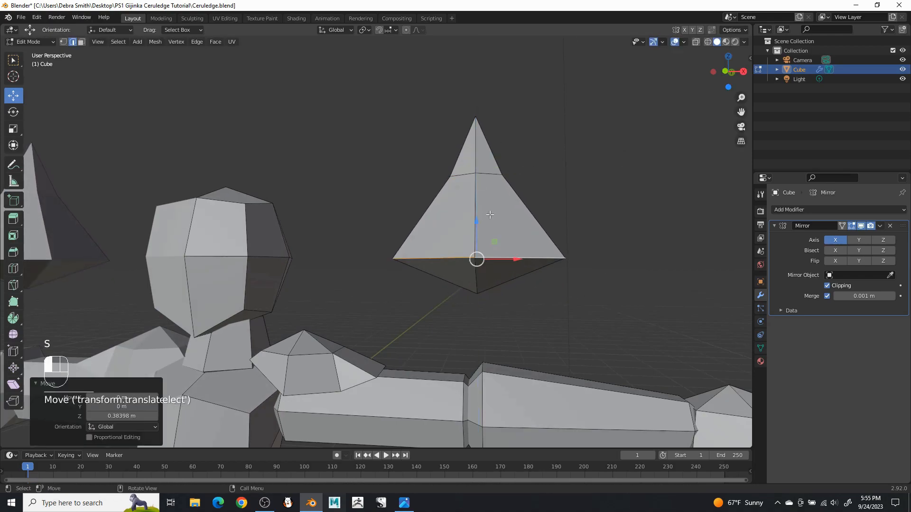
{"action": "key", "text": "s"}
{"action": "left_click", "coordinate": [537, 261]}
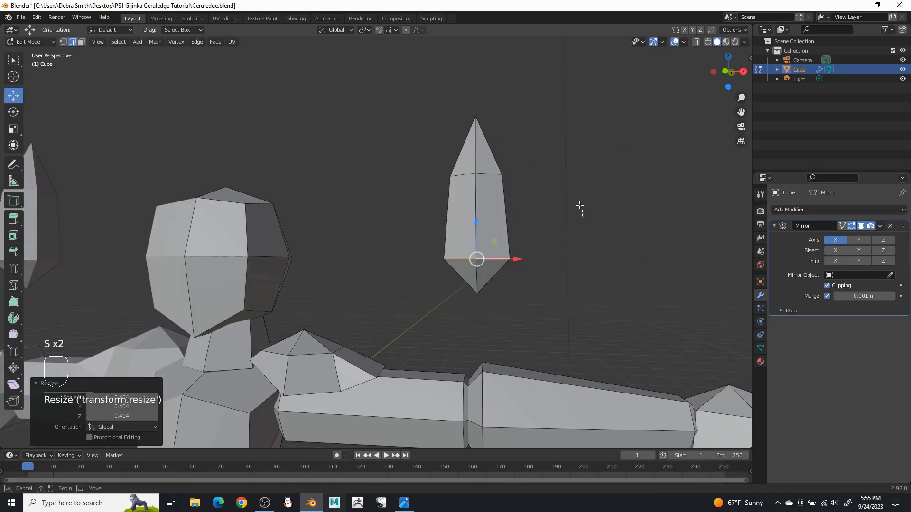
- Shrink the spike's upper edge ring so the shape tapers sharply toward the tip
{"action": "left_click", "coordinate": [584, 210]}
{"action": "left_click", "coordinate": [495, 176], "text": "alt"}
{"action": "key", "text": "s"}
{"action": "left_click", "coordinate": [525, 177]}
{"action": "left_click", "coordinate": [489, 204]}
- Scale the whole spike by 0.415 and move it along X next to the head as an ear
{"action": "middle_click_drag", "start_coordinate": [474, 214], "coordinate": [385, 231]}
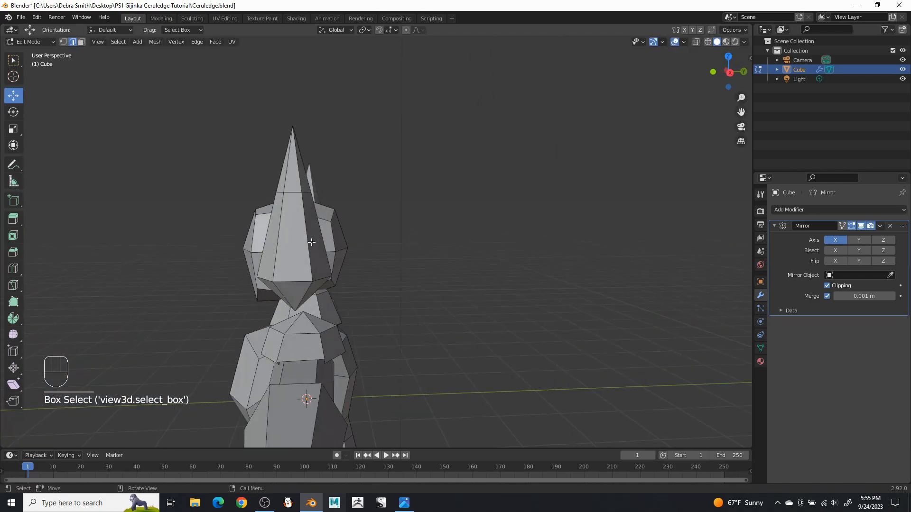
{"action": "key", "text": "l"}
{"action": "key", "text": "s"}
{"action": "left_click", "coordinate": [378, 260]}
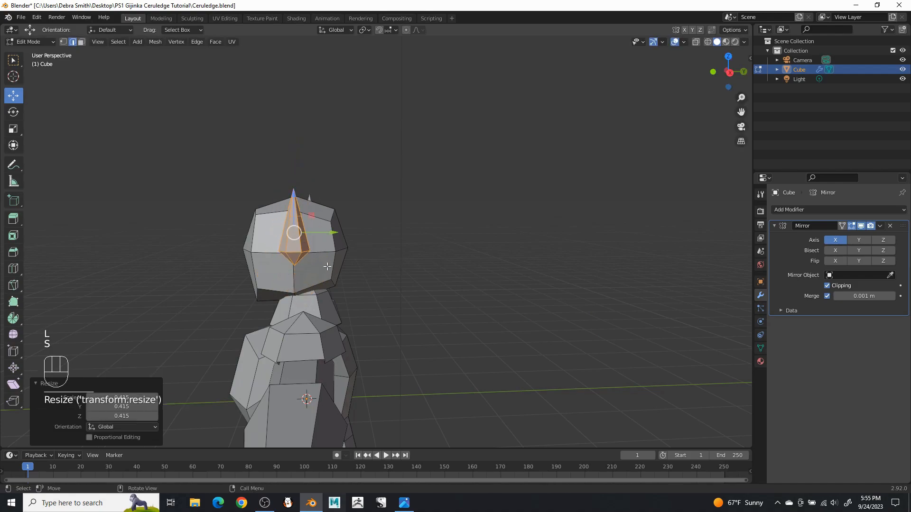
{"action": "middle_click_drag", "start_coordinate": [378, 261], "coordinate": [440, 268]}
{"action": "key", "text": "g"}
{"action": "key", "text": "x"}
{"action": "left_click", "coordinate": [379, 246]}
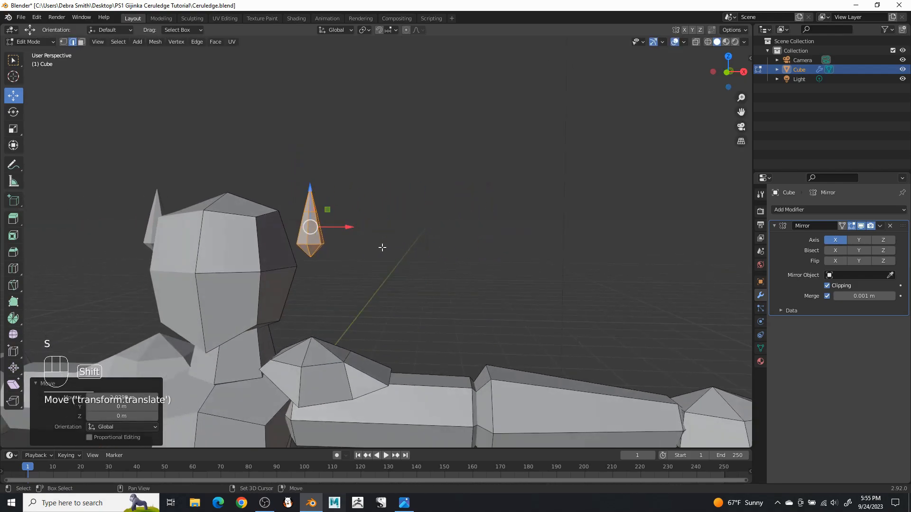
- Stretch the ear along its height and flatten it along X
{"action": "middle_click_drag", "start_coordinate": [379, 247], "coordinate": [274, 153]}
{"action": "left_click", "coordinate": [13, 129]}
{"action": "left_click_drag", "start_coordinate": [423, 174], "coordinate": [423, 156]}
{"action": "middle_click_drag", "start_coordinate": [423, 156], "coordinate": [496, 210]}
{"action": "left_click_drag", "start_coordinate": [467, 217], "coordinate": [455, 214]}
- Rotate the ear so its tip slants backward and tilts relative to the side of the head
{"action": "left_click", "coordinate": [13, 112]}
{"action": "middle_click_drag", "start_coordinate": [199, 170], "coordinate": [374, 203]}
{"action": "left_click_drag", "start_coordinate": [380, 207], "coordinate": [388, 236]}
{"action": "middle_click_drag", "start_coordinate": [388, 236], "coordinate": [472, 224]}
{"action": "left_click_drag", "start_coordinate": [459, 220], "coordinate": [443, 225]}
- Lower the ear against the side of the head, adjust its depth and shift it about 0.16 m back along Y
{"action": "left_click", "coordinate": [19, 97]}
{"action": "middle_click_drag", "start_coordinate": [427, 151], "coordinate": [316, 135]}
{"action": "left_click_drag", "start_coordinate": [347, 177], "coordinate": [357, 207]}
{"action": "middle_click_drag", "start_coordinate": [357, 207], "coordinate": [271, 228]}
{"action": "left_click_drag", "start_coordinate": [285, 248], "coordinate": [299, 249]}
{"action": "middle_click_drag", "start_coordinate": [299, 249], "coordinate": [400, 240]}
{"action": "left_click_drag", "start_coordinate": [401, 240], "coordinate": [413, 241]}
{"action": "middle_click_drag", "start_coordinate": [476, 332], "coordinate": [517, 355]}
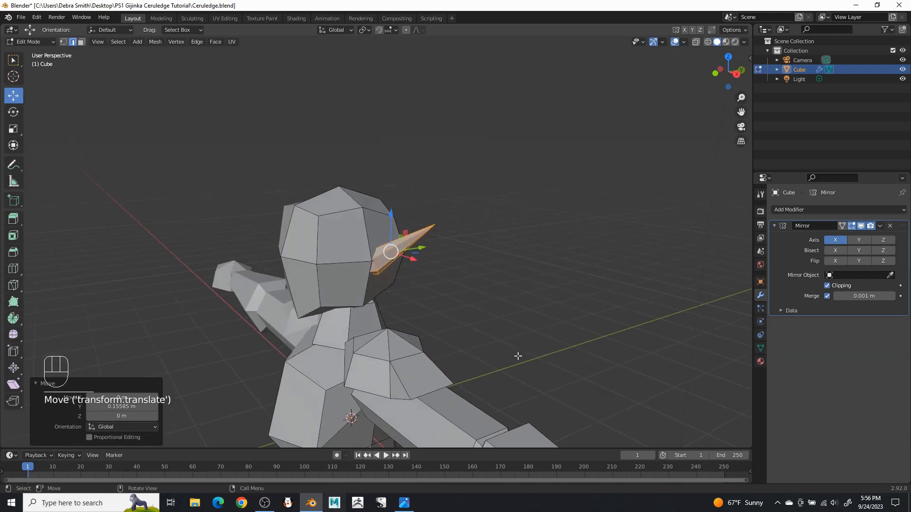
- Compare the head and ears from the front with the concept image
{"action": "left_click", "coordinate": [410, 504]}
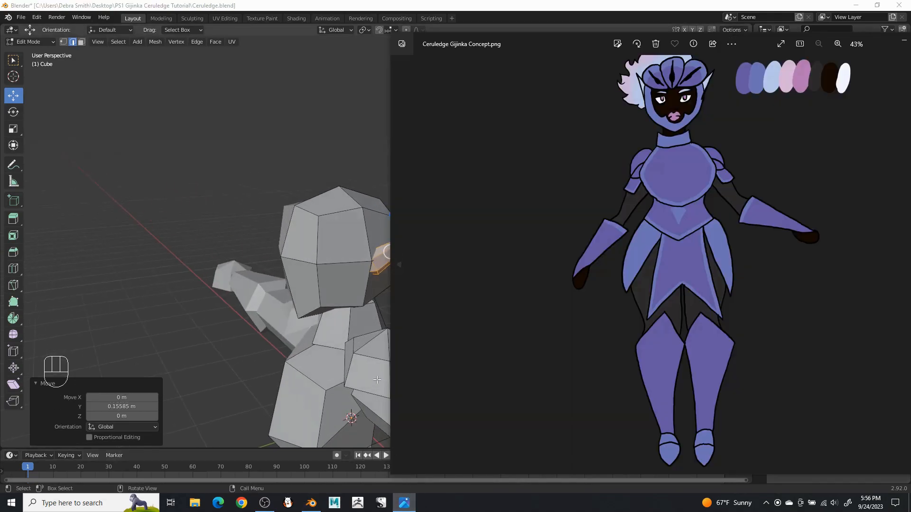
{"action": "left_click", "coordinate": [356, 4]}
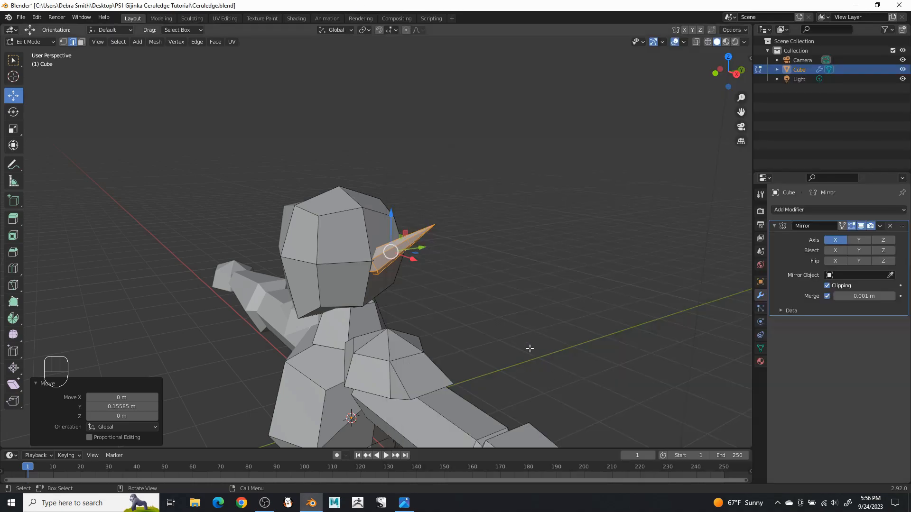
{"action": "left_click", "coordinate": [495, 290]}
{"action": "middle_click_drag", "start_coordinate": [465, 265], "coordinate": [534, 260]}
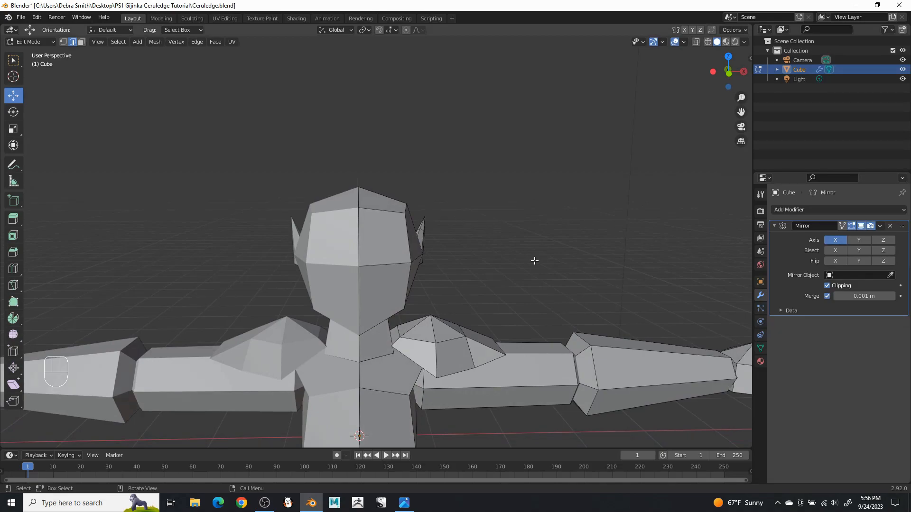
{"action": "left_click", "coordinate": [401, 505]}
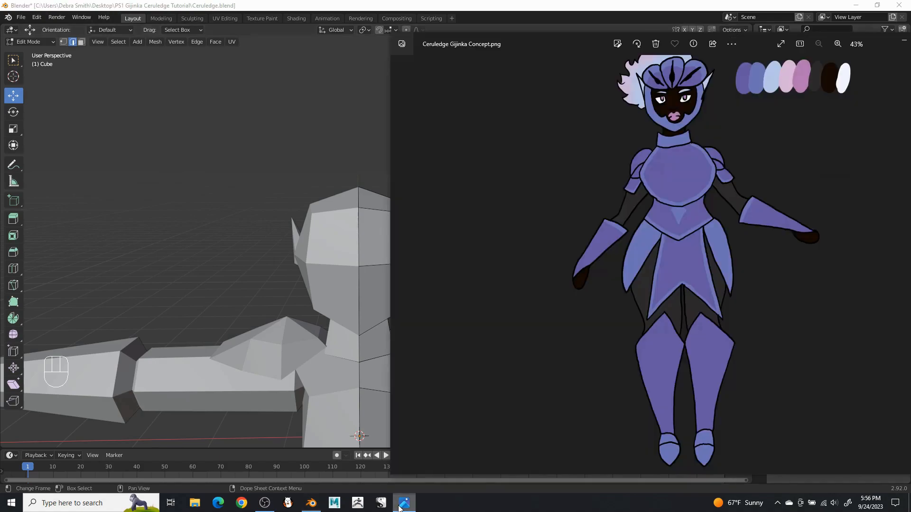
{"action": "left_click", "coordinate": [574, 4]}
- Move the head's upper front side vertex inward along X and slightly down to round the forehead
{"action": "middle_click_drag", "start_coordinate": [488, 189], "coordinate": [339, 222]}
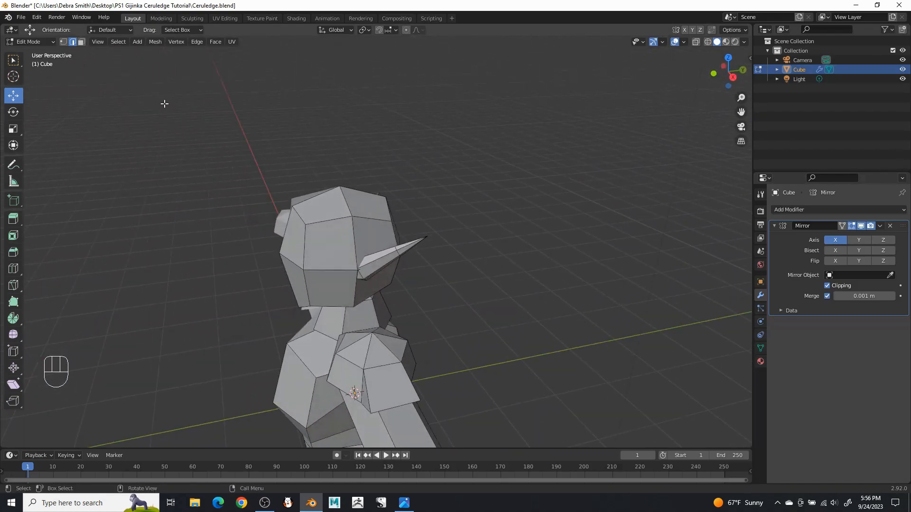
{"action": "middle_click_drag", "start_coordinate": [319, 135], "coordinate": [269, 129]}
{"action": "left_click", "coordinate": [63, 42]}
{"action": "left_click", "coordinate": [382, 219]}
{"action": "middle_click_drag", "start_coordinate": [382, 219], "coordinate": [322, 237]}
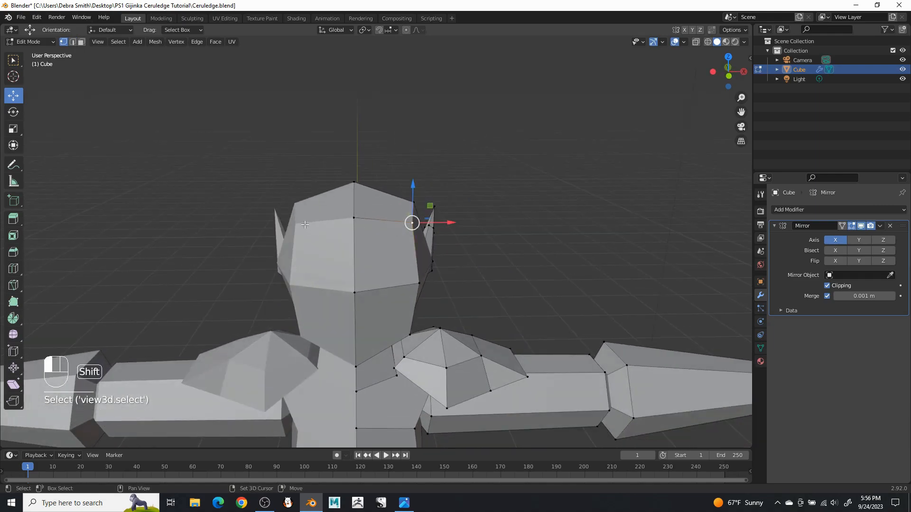
{"action": "left_click_drag", "start_coordinate": [440, 221], "coordinate": [429, 221]}
{"action": "left_click_drag", "start_coordinate": [402, 189], "coordinate": [407, 198]}
{"action": "left_click", "coordinate": [529, 220]}
{"action": "middle_click_drag", "start_coordinate": [529, 220], "coordinate": [417, 250]}
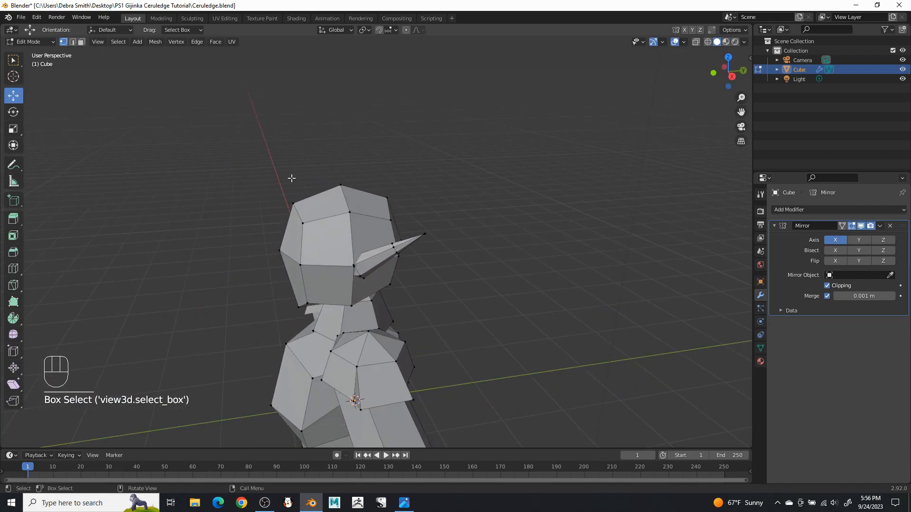
- Check the concept image, add a UV sphere with 6 segments and 6 rings, and move it up behind the head
{"action": "left_click", "coordinate": [403, 503]}
{"action": "key", "text": "alt+Tab"}
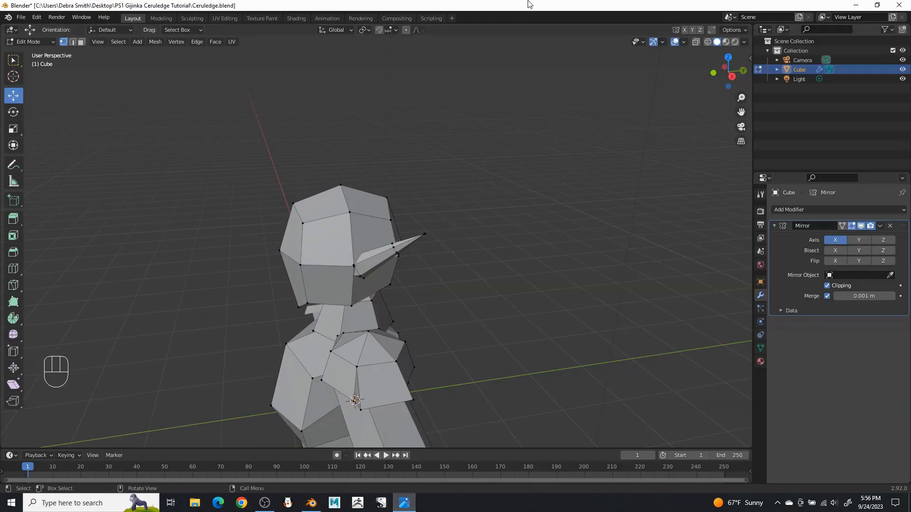
{"action": "left_click", "coordinate": [137, 41]}
{"action": "left_click", "coordinate": [161, 81]}
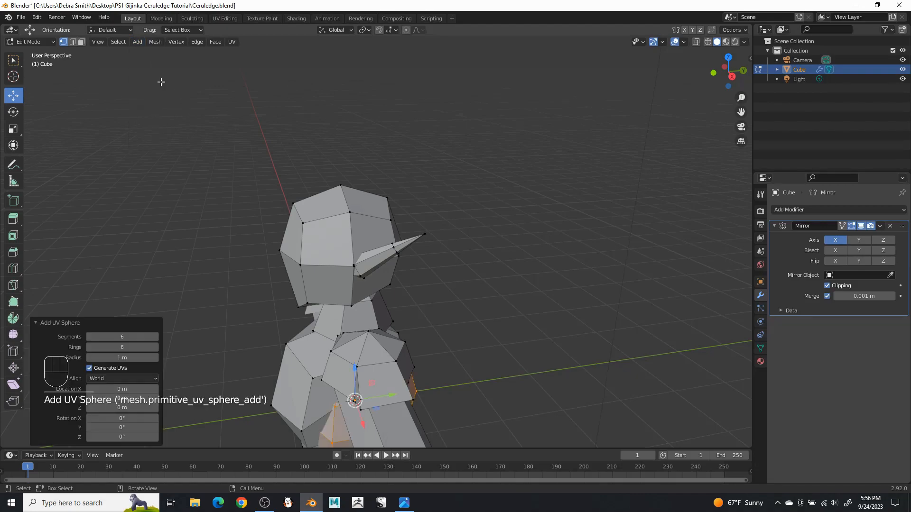
{"action": "left_click_drag", "start_coordinate": [360, 365], "coordinate": [359, 164]}
{"action": "middle_click_drag", "start_coordinate": [360, 163], "coordinate": [385, 190]}
{"action": "left_click_drag", "start_coordinate": [396, 202], "coordinate": [436, 201]}
- Resize the sphere, adjust its height, and raise it about 0.94 m above the head
{"action": "key", "text": "s"}
{"action": "left_click", "coordinate": [462, 191]}
{"action": "left_click_drag", "start_coordinate": [400, 173], "coordinate": [400, 185]}
{"action": "middle_click_drag", "start_coordinate": [400, 185], "coordinate": [346, 181]}
{"action": "left_click_drag", "start_coordinate": [406, 166], "coordinate": [405, 171]}
{"action": "middle_click_drag", "start_coordinate": [405, 171], "coordinate": [430, 171]}
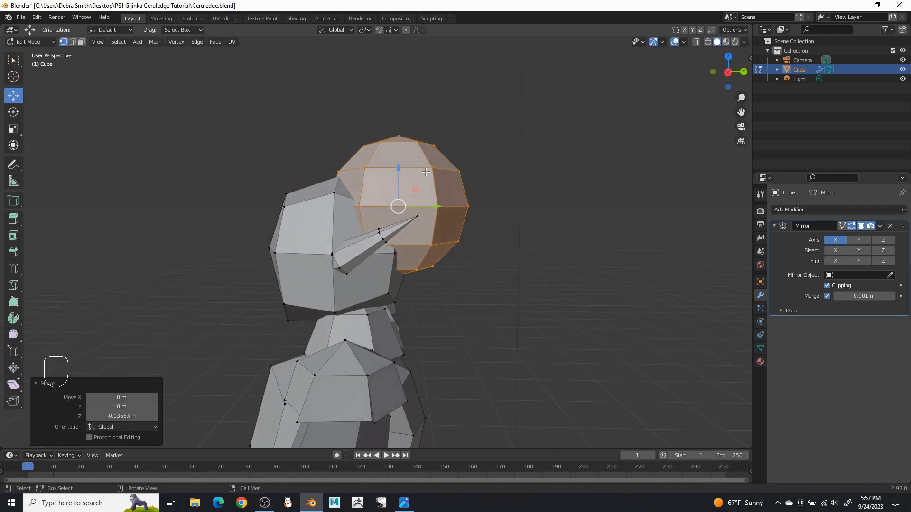
{"action": "left_click_drag", "start_coordinate": [397, 167], "coordinate": [408, 81]}
{"action": "middle_click_drag", "start_coordinate": [427, 85], "coordinate": [443, 157], "text": "shift"}
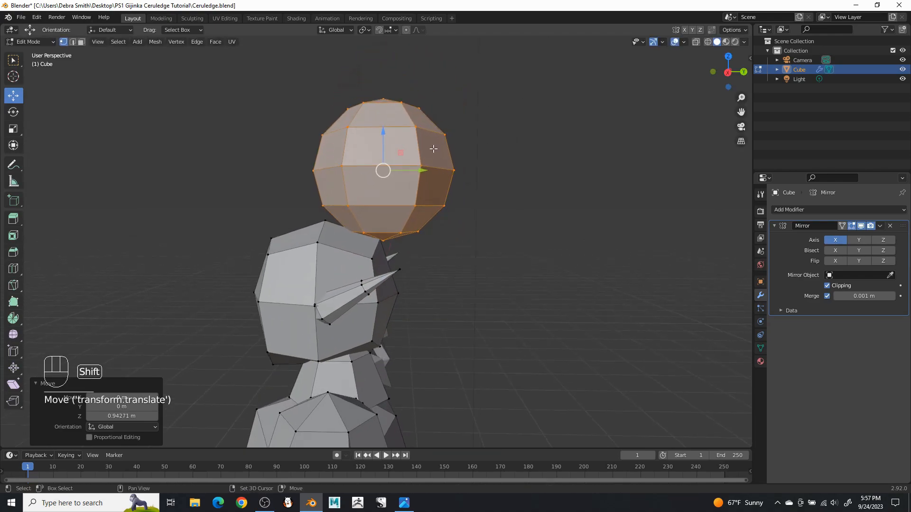
- Rotate the sphere -47.3° about X and move it down against the back of the head
{"action": "left_click", "coordinate": [14, 113]}
{"action": "left_click_drag", "start_coordinate": [409, 149], "coordinate": [417, 175]}
{"action": "left_click", "coordinate": [13, 95]}
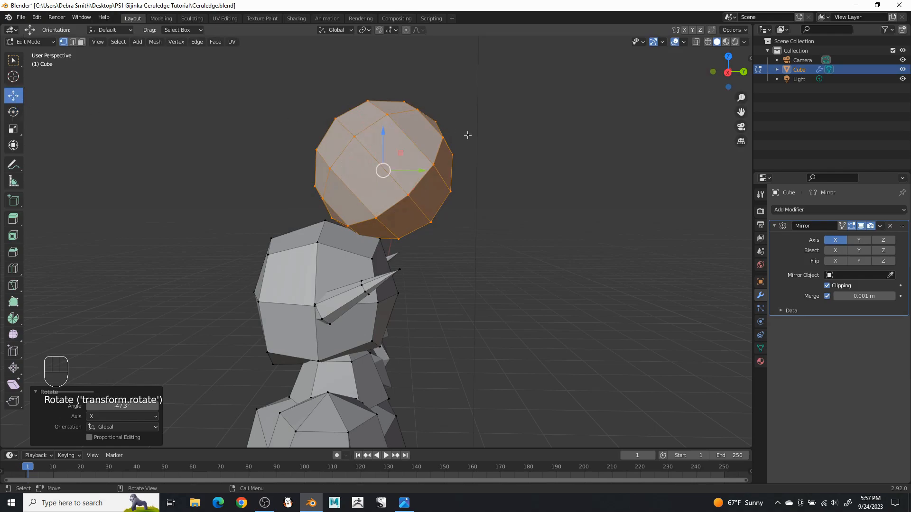
{"action": "left_click_drag", "start_coordinate": [380, 131], "coordinate": [380, 192]}
{"action": "mouse_move", "coordinate": [424, 229]}
{"action": "left_mouse_down"}
{"action": "mouse_move", "coordinate": [463, 231]}
{"action": "mouse_move", "coordinate": [441, 233]}
{"action": "left_mouse_up"}
{"action": "left_click_drag", "start_coordinate": [395, 190], "coordinate": [391, 195]}
- Delete the whole sphere behind the head
{"action": "left_click", "coordinate": [448, 301]}
{"action": "middle_click_drag", "start_coordinate": [447, 301], "coordinate": [410, 266]}
{"action": "middle_click_drag", "start_coordinate": [486, 242], "coordinate": [483, 205]}
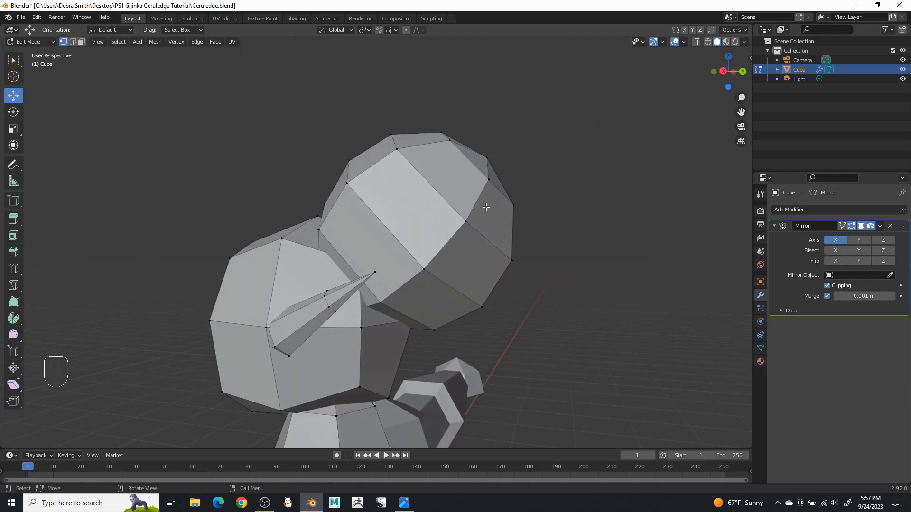
{"action": "key", "text": "k"}
{"action": "key", "text": "l"}
{"action": "key", "text": "x"}
{"action": "left_click", "coordinate": [485, 189]}
- Add a new UV sphere with 6 segments and 4 rings
{"action": "left_click", "coordinate": [136, 43]}
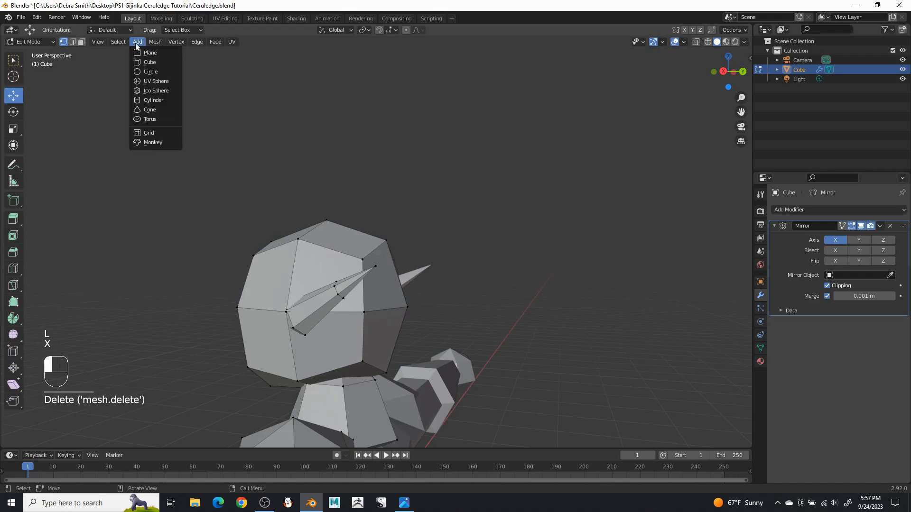
{"action": "left_click", "coordinate": [152, 81]}
{"action": "middle_click_drag", "start_coordinate": [355, 360], "coordinate": [315, 238]}
{"action": "scroll", "coordinate": [439, 364], "scroll_direction": "down", "scroll_amount": 2}
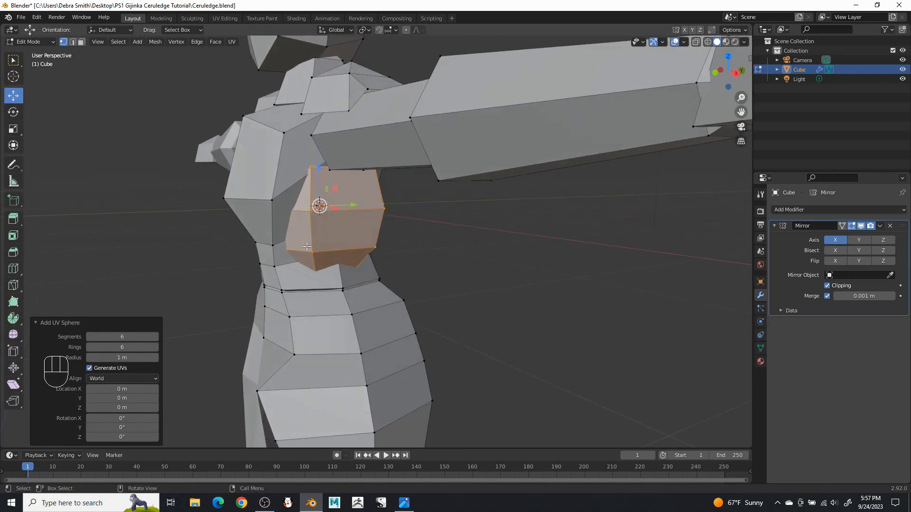
{"action": "left_click", "coordinate": [132, 349]}
{"action": "type", "text": "4"}
{"action": "key", "text": "Return"}
- Raise the new sphere about 4.12 m to sit above the head
{"action": "scroll", "coordinate": [354, 188], "scroll_direction": "down", "scroll_amount": 6}
{"action": "left_click_drag", "start_coordinate": [354, 192], "coordinate": [384, 61]}
{"action": "middle_click_drag", "start_coordinate": [419, 80], "coordinate": [422, 187], "text": "shift"}
{"action": "scroll", "coordinate": [464, 187], "scroll_direction": "up", "scroll_amount": 7}
{"action": "middle_click_drag", "start_coordinate": [345, 114], "coordinate": [234, 201], "text": "shift"}
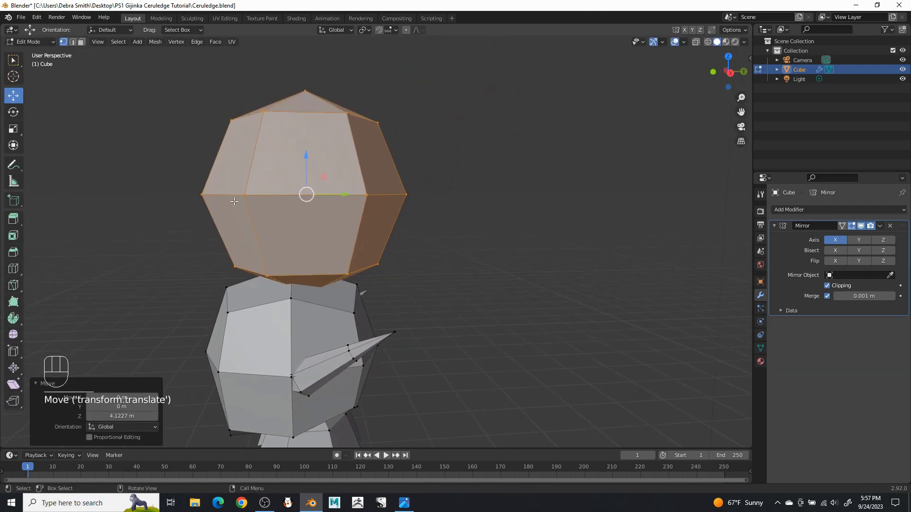
- Tilt the sphere about the X axis and move it back and down behind the head
{"action": "left_click", "coordinate": [13, 112]}
{"action": "left_click_drag", "start_coordinate": [325, 167], "coordinate": [441, 226]}
{"action": "key", "text": "shift+space"}
{"action": "key", "text": "g"}
{"action": "left_click_drag", "start_coordinate": [471, 268], "coordinate": [457, 270]}
- Select the whole sphere and lower it about 0.17 m
{"action": "left_click", "coordinate": [426, 229]}
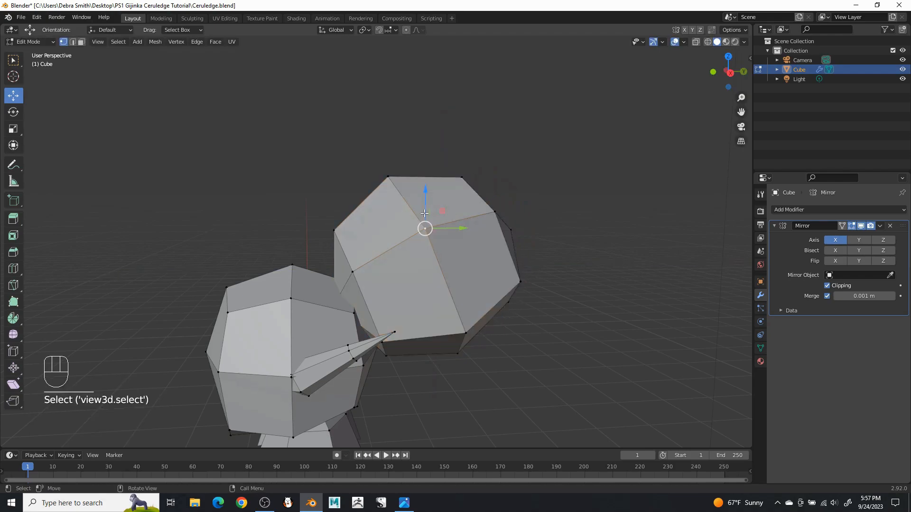
{"action": "key", "text": "l"}
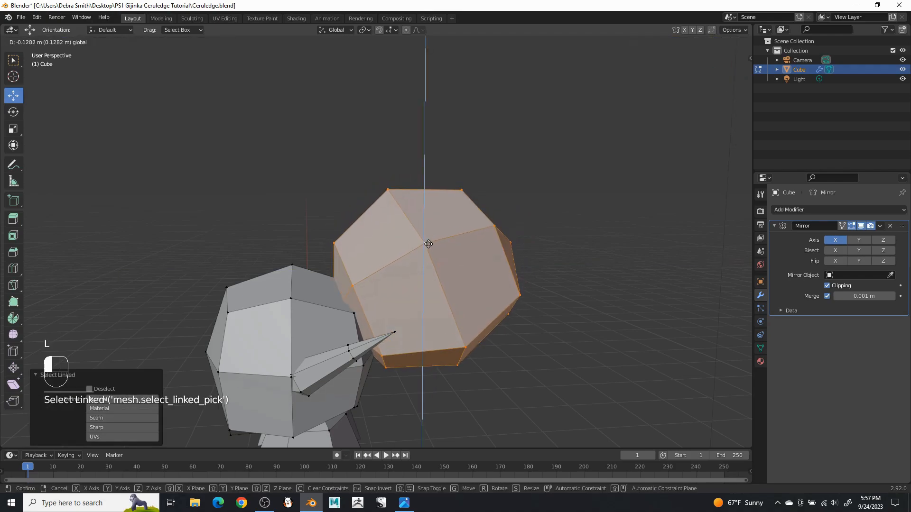
{"action": "left_click_drag", "start_coordinate": [424, 229], "coordinate": [424, 242]}
- Delete the hair sphere's faces on the mirrored side of the centre line, selecting them in see-through front view
{"action": "middle_click_drag", "start_coordinate": [423, 243], "coordinate": [499, 148]}
{"action": "key", "text": "KP_1"}
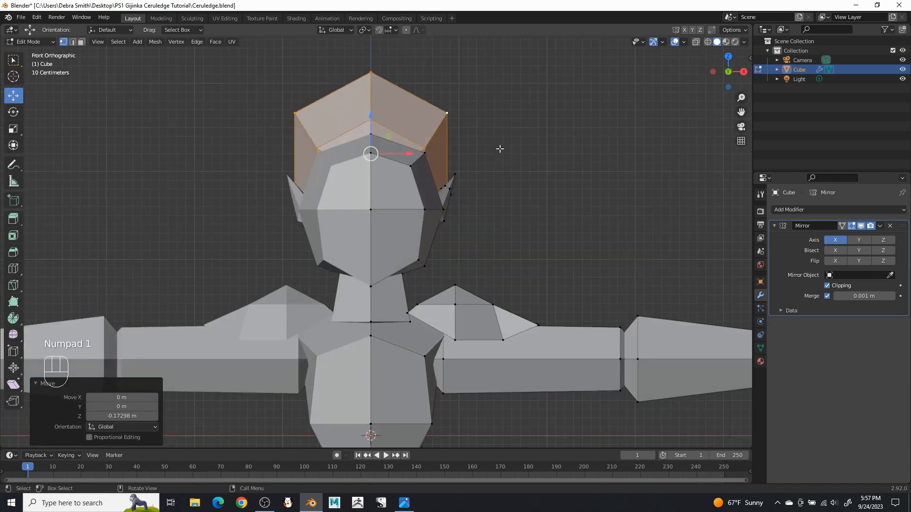
{"action": "left_click", "coordinate": [696, 42]}
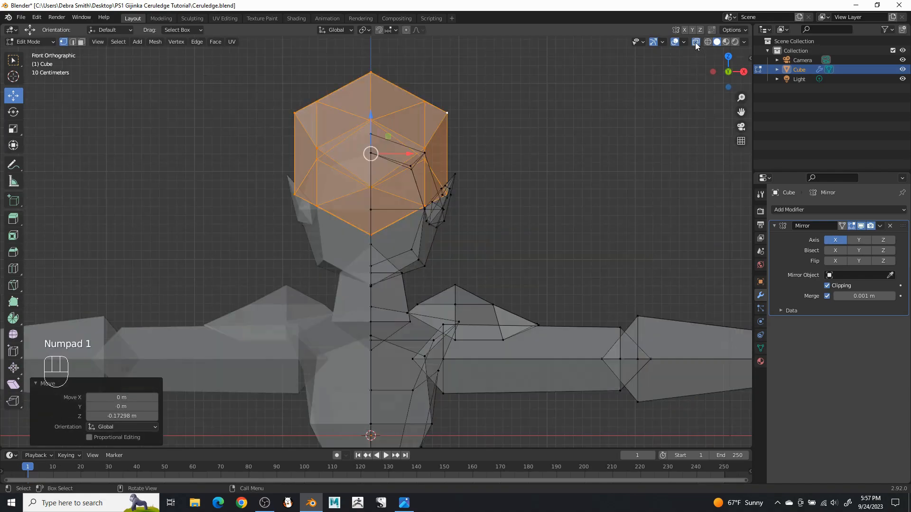
{"action": "left_click", "coordinate": [81, 42]}
{"action": "left_click_drag", "start_coordinate": [216, 67], "coordinate": [370, 291]}
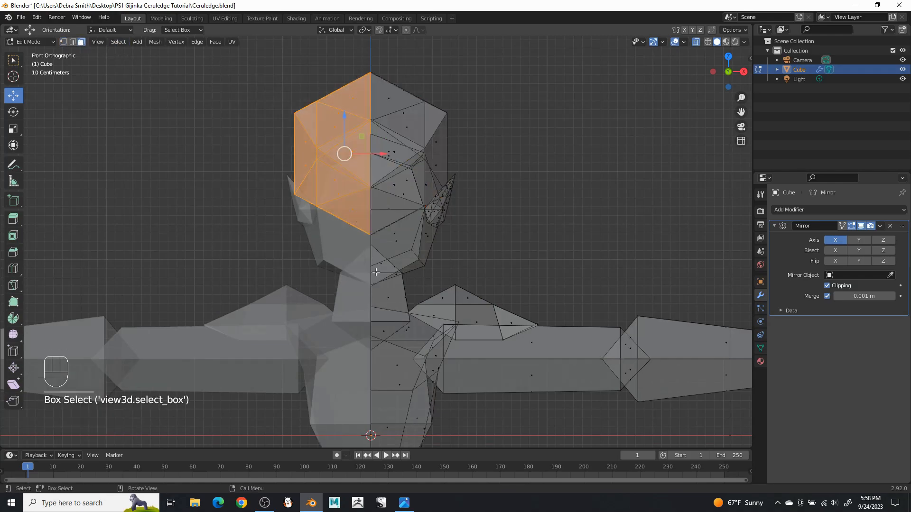
{"action": "key", "text": "x"}
{"action": "left_click", "coordinate": [379, 231]}
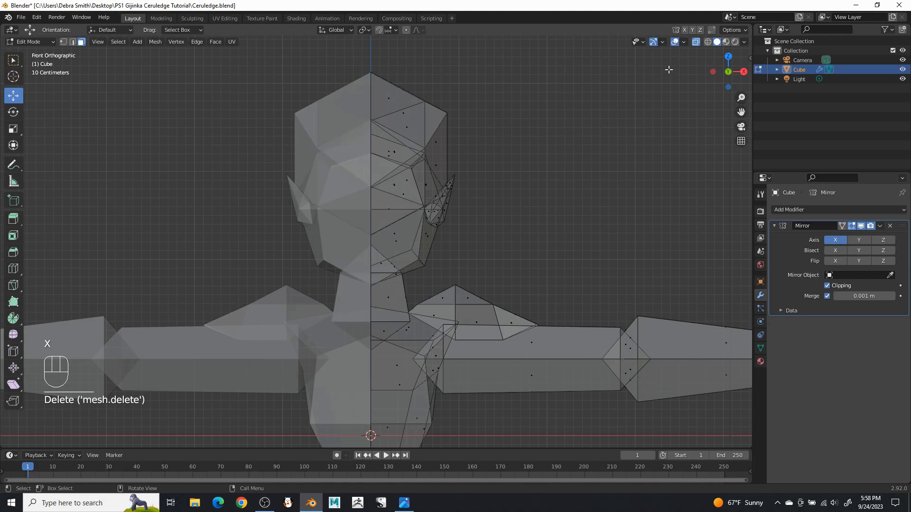
{"action": "left_click", "coordinate": [697, 44]}
- Extrude the two front faces of the head about 0.085 m and scale the extrusion down to start a nose
{"action": "middle_click_drag", "start_coordinate": [414, 148], "coordinate": [368, 165]}
{"action": "middle_click_drag", "start_coordinate": [285, 168], "coordinate": [105, 65]}
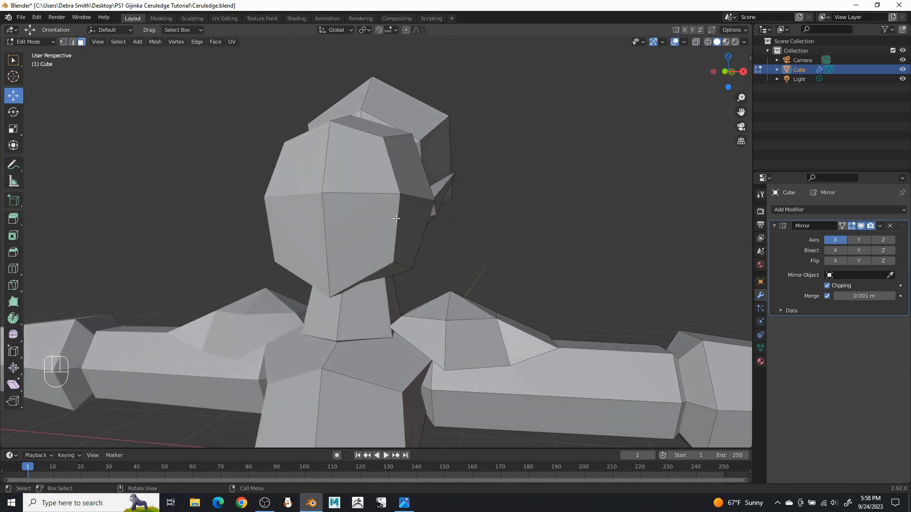
{"action": "left_click", "coordinate": [361, 167]}
{"action": "left_click", "coordinate": [351, 215], "text": "shift"}
{"action": "middle_click_drag", "start_coordinate": [468, 189], "coordinate": [571, 185]}
{"action": "key", "text": "e"}
{"action": "left_click", "coordinate": [477, 207]}
{"action": "key", "text": "s"}
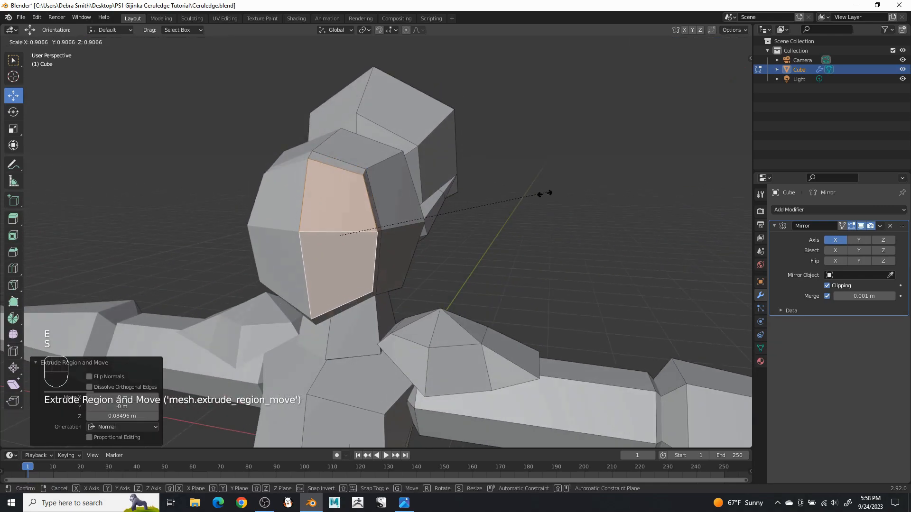
{"action": "left_click", "coordinate": [447, 228]}
- Move the extruded nose faces along X to the centre line and adjust their height and depth, with about 0.029 m along Y
{"action": "middle_click_drag", "start_coordinate": [447, 228], "coordinate": [398, 236]}
{"action": "key", "text": "g"}
{"action": "key", "text": "x"}
{"action": "left_click", "coordinate": [407, 239]}
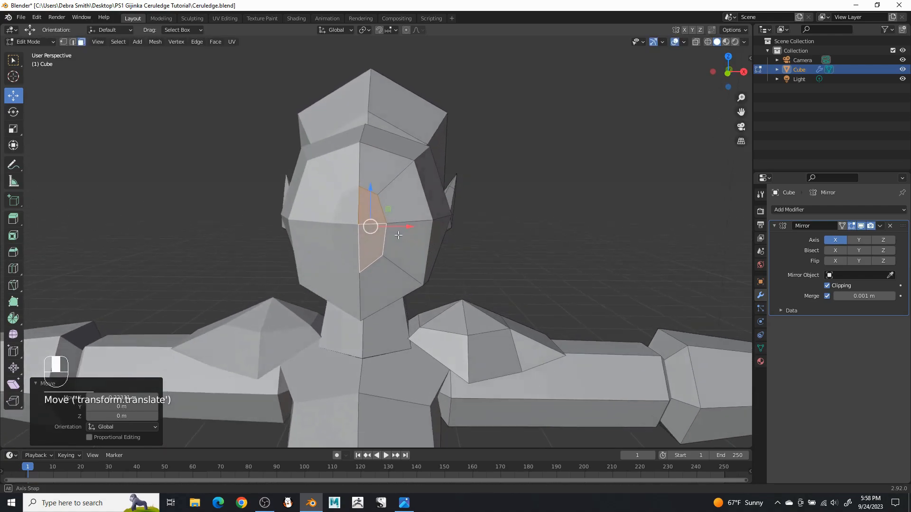
{"action": "key", "text": "g"}
{"action": "key", "text": "z"}
{"action": "left_click", "coordinate": [372, 196]}
{"action": "middle_click_drag", "start_coordinate": [372, 197], "coordinate": [246, 239]}
{"action": "left_click_drag", "start_coordinate": [270, 221], "coordinate": [277, 220]}
{"action": "middle_click_drag", "start_coordinate": [276, 220], "coordinate": [351, 208]}
{"action": "scroll", "coordinate": [380, 211], "scroll_direction": "up", "scroll_amount": 5}
{"action": "scroll", "coordinate": [350, 207], "scroll_direction": "down", "scroll_amount": 6}
{"action": "scroll", "coordinate": [361, 197], "scroll_direction": "up", "scroll_amount": 1}
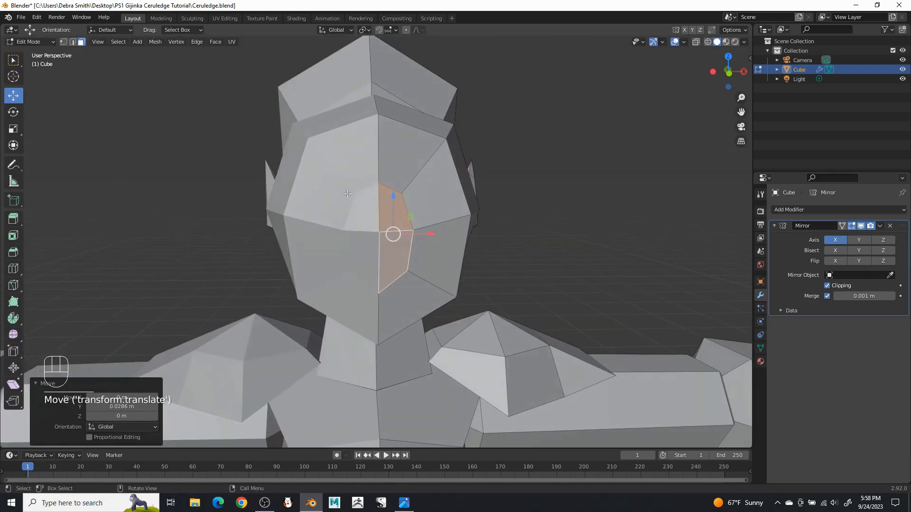
- Lower the middle centre-line vertex of the nose and shift it about 0.036 m along Y to shape the tip
{"action": "left_click", "coordinate": [63, 42]}
{"action": "left_click", "coordinate": [378, 230]}
{"action": "middle_click_drag", "start_coordinate": [379, 230], "coordinate": [266, 216]}
{"action": "left_click_drag", "start_coordinate": [191, 175], "coordinate": [221, 224]}
{"action": "left_click_drag", "start_coordinate": [183, 185], "coordinate": [183, 196]}
{"action": "left_click_drag", "start_coordinate": [220, 234], "coordinate": [225, 233]}
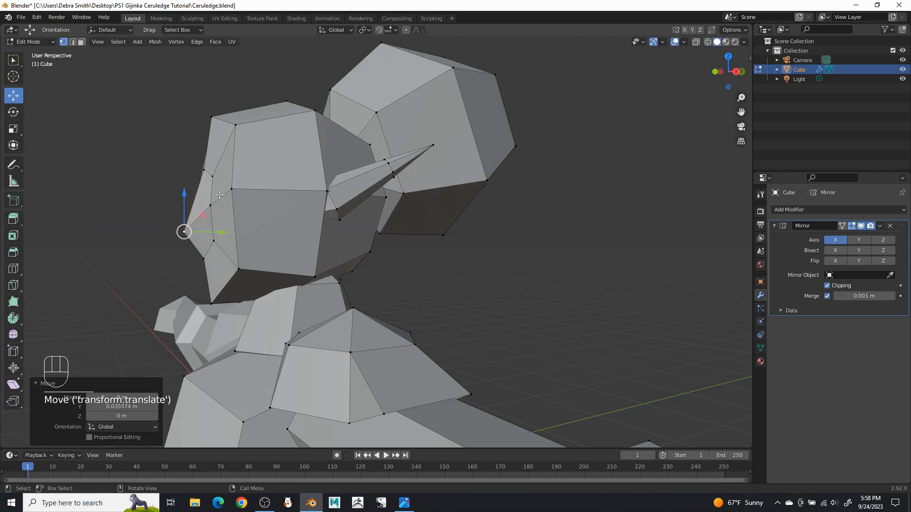
- Lower the nose's side vertex about 0.138 m and raise the lowest centre-line vertex of the nose
{"action": "left_click", "coordinate": [210, 205]}
{"action": "left_click_drag", "start_coordinate": [213, 175], "coordinate": [214, 192]}
{"action": "middle_click_drag", "start_coordinate": [215, 192], "coordinate": [302, 195]}
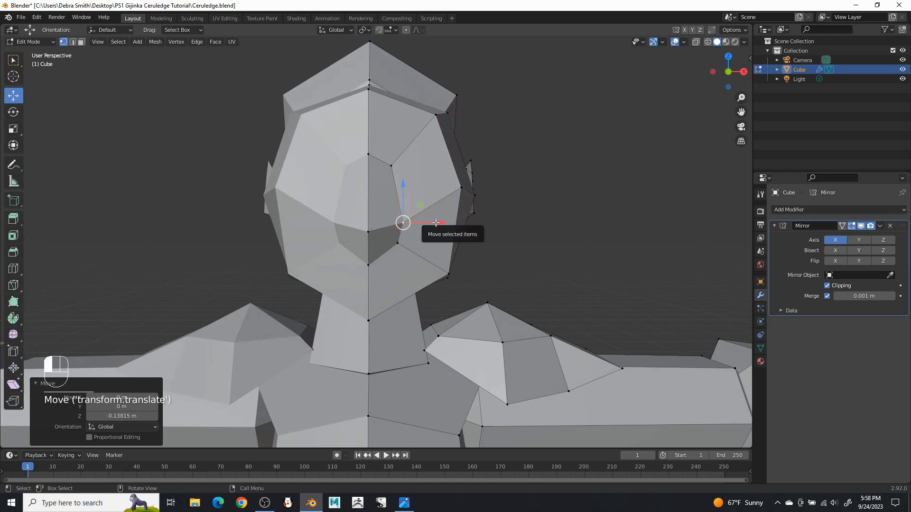
{"action": "left_click", "coordinate": [379, 261]}
{"action": "left_click_drag", "start_coordinate": [373, 262], "coordinate": [368, 223]}
- Narrow the nose by moving its lower and upper side vertices inward toward the centre line
{"action": "left_click", "coordinate": [400, 243]}
{"action": "left_click_drag", "start_coordinate": [434, 242], "coordinate": [392, 243]}
{"action": "left_click", "coordinate": [390, 166]}
{"action": "left_click_drag", "start_coordinate": [422, 166], "coordinate": [386, 137]}
{"action": "left_click_drag", "start_coordinate": [589, 129], "coordinate": [596, 134]}
- View the whole body and compare its proportions with the Ceruledge Gijinka Concept.png artwork
{"action": "scroll", "coordinate": [596, 134], "scroll_direction": "down", "scroll_amount": 4}
{"action": "mouse_move", "coordinate": [551, 169]}
{"action": "middle_mouse_down"}
{"action": "mouse_move", "coordinate": [457, 173]}
{"action": "mouse_move", "coordinate": [544, 176]}
{"action": "middle_mouse_up"}
{"action": "scroll", "coordinate": [514, 207], "scroll_direction": "down", "scroll_amount": 5}
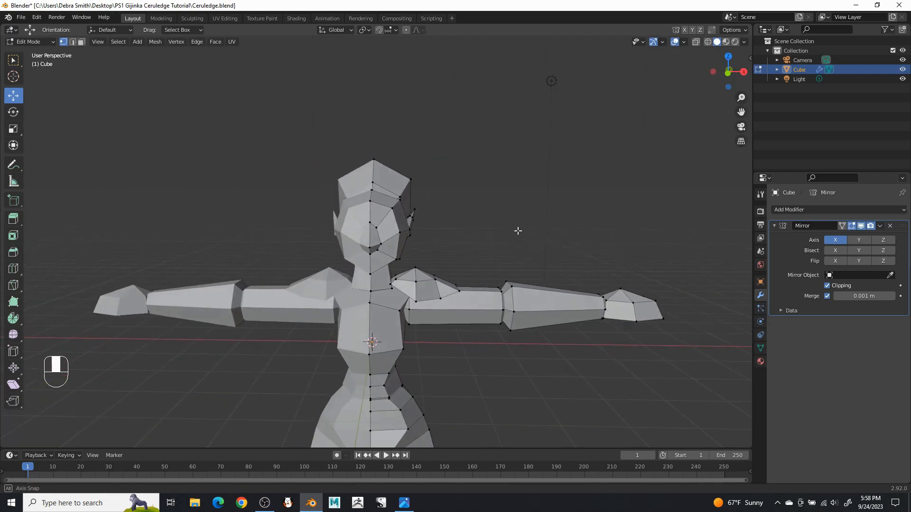
{"action": "scroll", "coordinate": [541, 258], "scroll_direction": "down", "scroll_amount": 4}
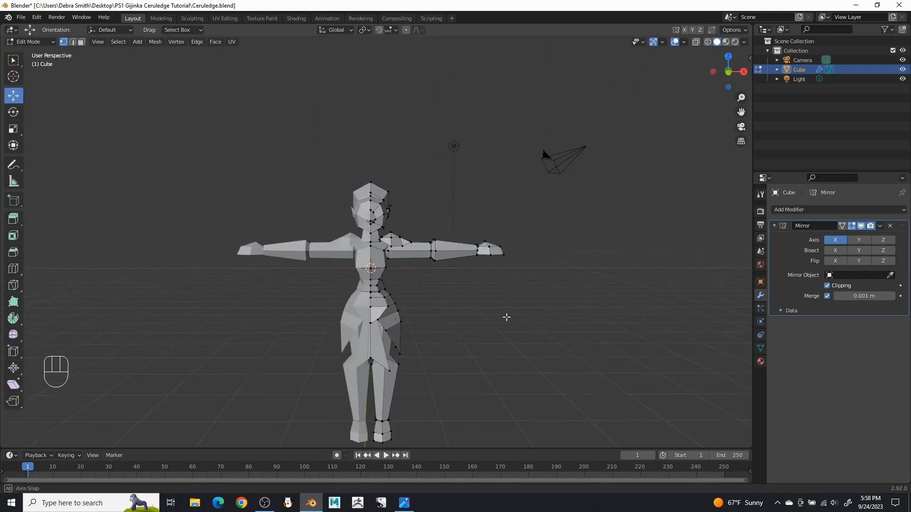
{"action": "mouse_move", "coordinate": [507, 320]}
{"action": "middle_mouse_down", "text": "shift"}
{"action": "mouse_move", "coordinate": [504, 302]}
{"action": "mouse_move", "coordinate": [503, 320]}
{"action": "middle_mouse_up", "text": "shift"}
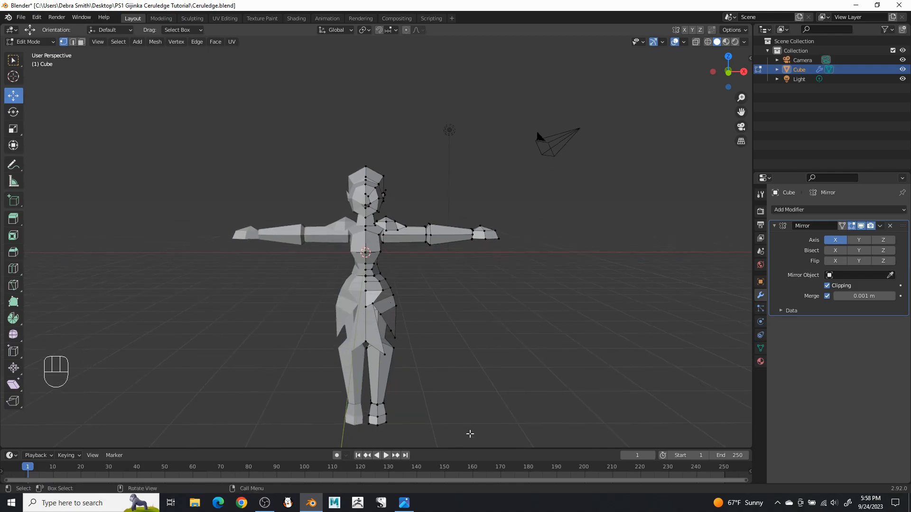
{"action": "left_click", "coordinate": [405, 502]}
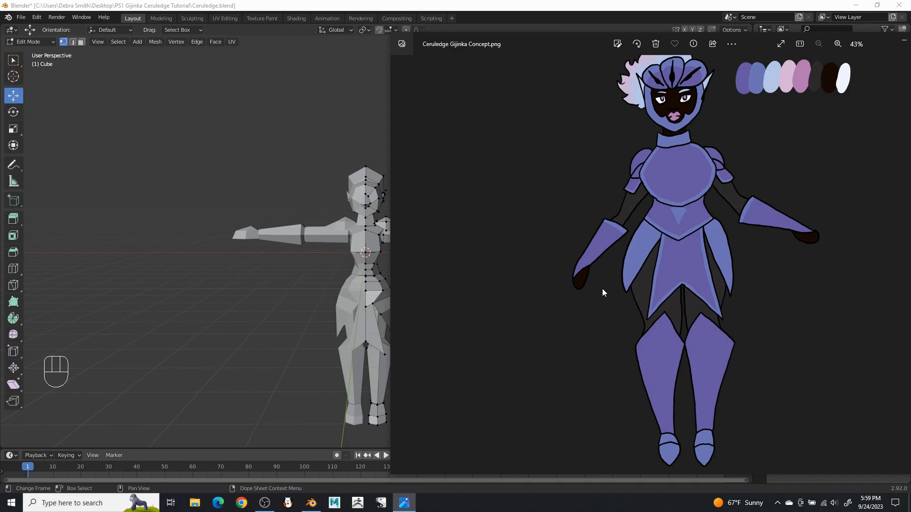
{"action": "left_click", "coordinate": [552, 4]}
- Nudge the nose's widest side vertex slightly inward along X and clear the selection
{"action": "scroll", "coordinate": [476, 173], "scroll_direction": "up", "scroll_amount": 6}
{"action": "middle_click_drag", "start_coordinate": [443, 150], "coordinate": [496, 189]}
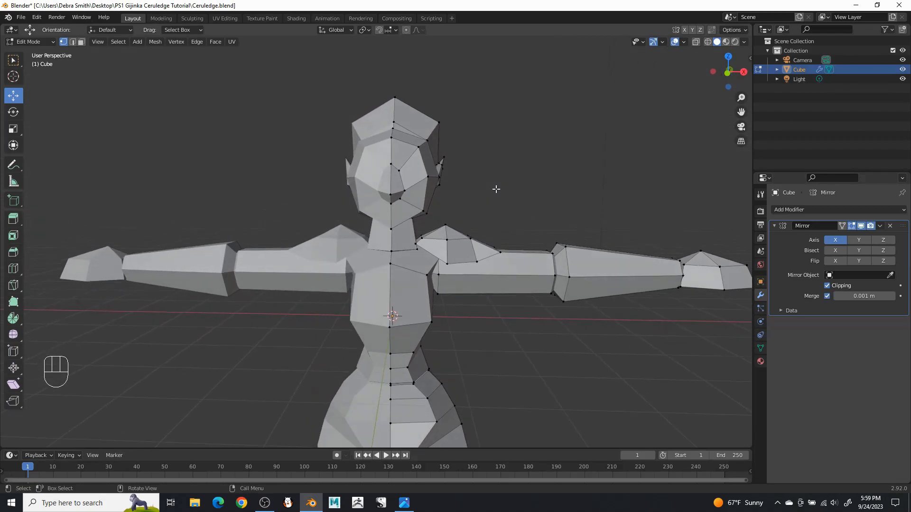
{"action": "scroll", "coordinate": [496, 189], "scroll_direction": "up", "scroll_amount": 4}
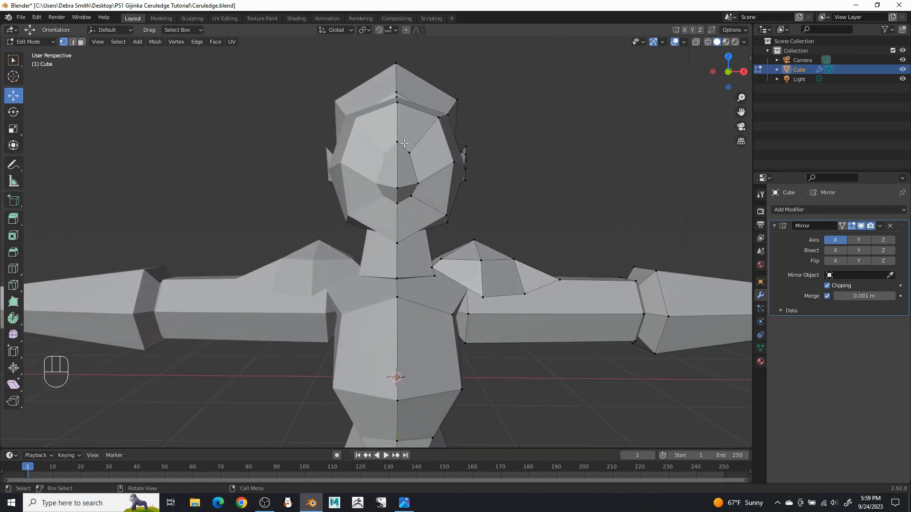
{"action": "left_click", "coordinate": [418, 183]}
{"action": "left_click_drag", "start_coordinate": [448, 184], "coordinate": [444, 186]}
{"action": "left_click", "coordinate": [416, 183]}
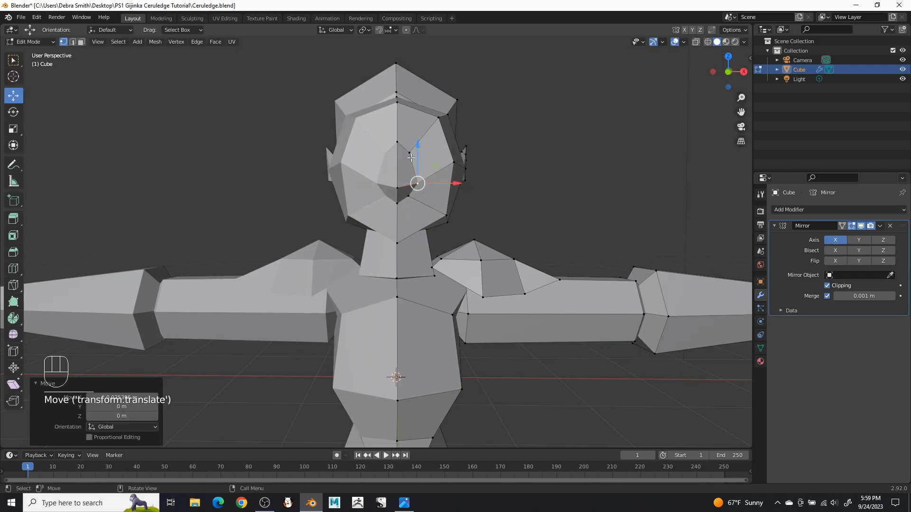
{"action": "left_click", "coordinate": [524, 207]}
- Switch to edge selection and select the edge loops around the front of the face and the base of the ear
{"action": "middle_click_drag", "start_coordinate": [549, 220], "coordinate": [488, 233]}
{"action": "left_click", "coordinate": [72, 41]}
{"action": "left_click", "coordinate": [390, 162], "text": "alt+shift"}
{"action": "middle_click_drag", "start_coordinate": [391, 162], "coordinate": [317, 185]}
{"action": "middle_click_drag", "start_coordinate": [318, 185], "coordinate": [353, 264], "text": "shift"}
{"action": "scroll", "coordinate": [356, 204], "scroll_direction": "up", "scroll_amount": 3}
{"action": "scroll", "coordinate": [289, 195], "scroll_direction": "up", "scroll_amount": 2}
{"action": "left_click", "coordinate": [302, 211], "text": "alt+shift"}
{"action": "middle_click_drag", "start_coordinate": [345, 323], "coordinate": [295, 304]}
{"action": "left_click", "coordinate": [261, 273], "text": "alt+shift"}
{"action": "middle_click_drag", "start_coordinate": [262, 273], "coordinate": [236, 256]}
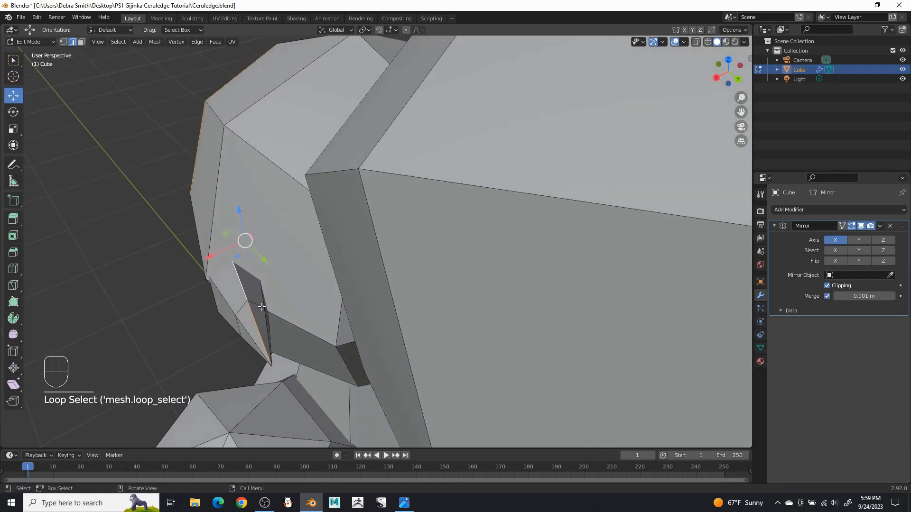
{"action": "middle_click_drag", "start_coordinate": [262, 306], "coordinate": [279, 250]}
- Add the edge loops along the underside of the arm and around the elbow and shoulder joints to the selection
{"action": "scroll", "coordinate": [461, 373], "scroll_direction": "down", "scroll_amount": 4}
{"action": "middle_click_drag", "start_coordinate": [429, 344], "coordinate": [427, 234]}
{"action": "scroll", "coordinate": [547, 303], "scroll_direction": "down", "scroll_amount": 2}
{"action": "middle_click_drag", "start_coordinate": [427, 234], "coordinate": [277, 203]}
{"action": "scroll", "coordinate": [277, 203], "scroll_direction": "up", "scroll_amount": 2}
{"action": "middle_click_drag", "start_coordinate": [418, 280], "coordinate": [387, 266]}
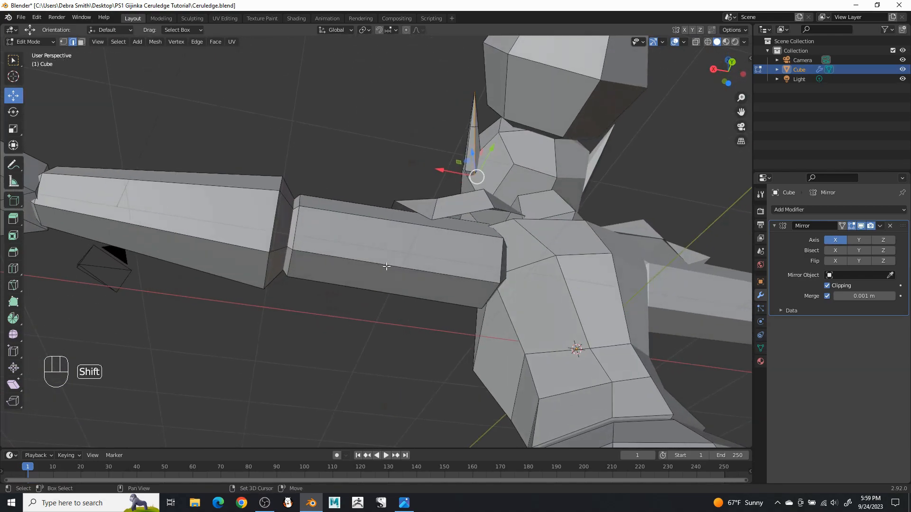
{"action": "left_click", "coordinate": [386, 266], "text": "alt+shift"}
{"action": "left_click", "coordinate": [220, 241], "text": "alt+shift"}
{"action": "left_click", "coordinate": [296, 228], "text": "alt+shift"}
{"action": "left_click", "coordinate": [273, 220], "text": "alt+shift"}
{"action": "middle_click_drag", "start_coordinate": [305, 223], "coordinate": [499, 206]}
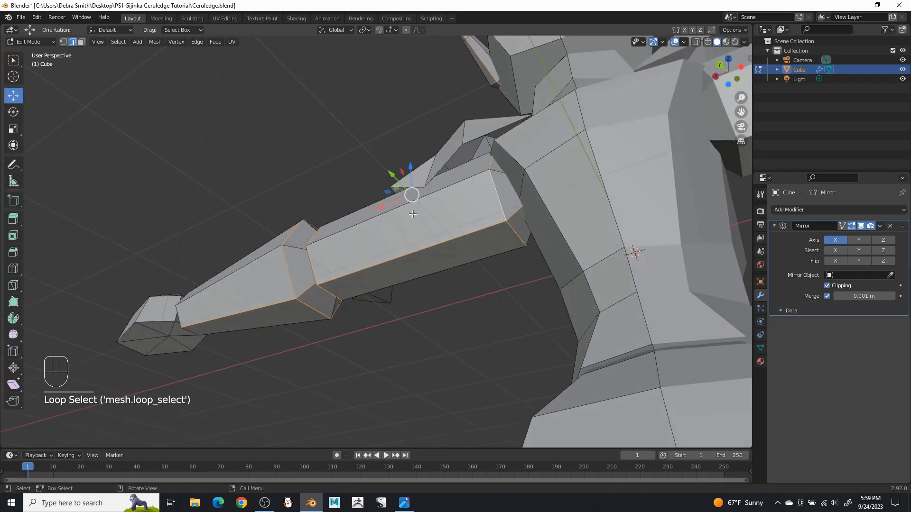
- Add the edge loops around the wrist and along the underside of the hand to the selection
{"action": "middle_click_drag", "start_coordinate": [412, 212], "coordinate": [459, 250]}
{"action": "middle_click_drag", "start_coordinate": [280, 216], "coordinate": [455, 240], "text": "shift"}
{"action": "middle_click_drag", "start_coordinate": [398, 247], "coordinate": [439, 280]}
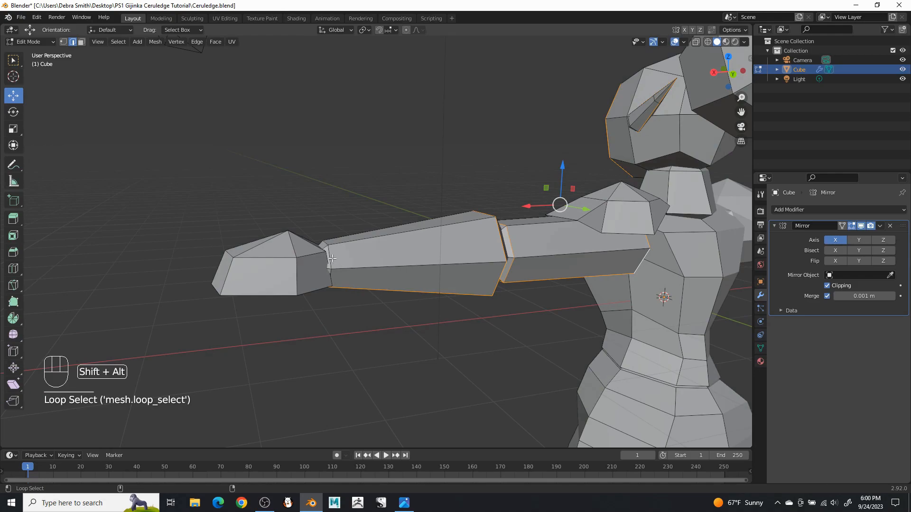
{"action": "left_click", "coordinate": [329, 255], "text": "alt+shift"}
{"action": "middle_click_drag", "start_coordinate": [368, 257], "coordinate": [380, 229]}
{"action": "left_click", "coordinate": [309, 260], "text": "alt+shift"}
{"action": "middle_click_drag", "start_coordinate": [309, 258], "coordinate": [308, 369]}
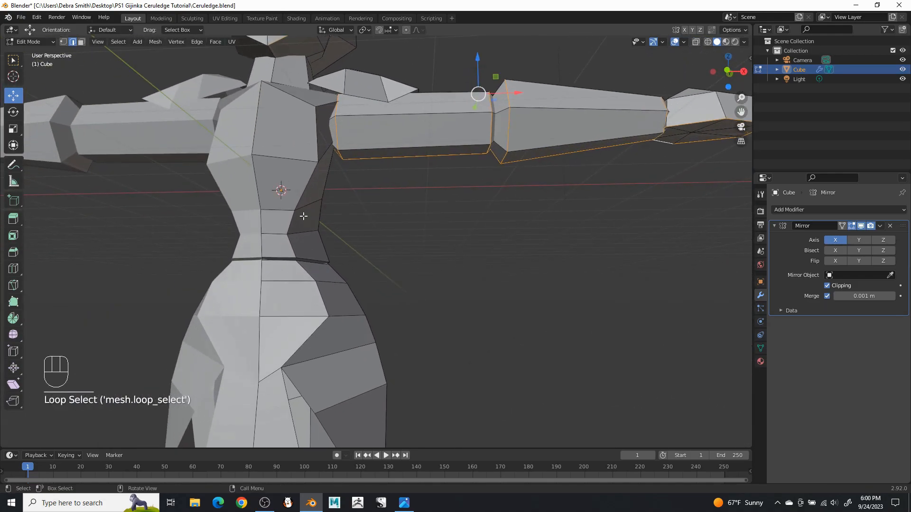
- Add the edge loops at the waist, where the torso meets the skirt, to the selection
{"action": "scroll", "coordinate": [301, 213], "scroll_direction": "up", "scroll_amount": 6}
{"action": "left_click", "coordinate": [415, 271], "text": "alt+shift"}
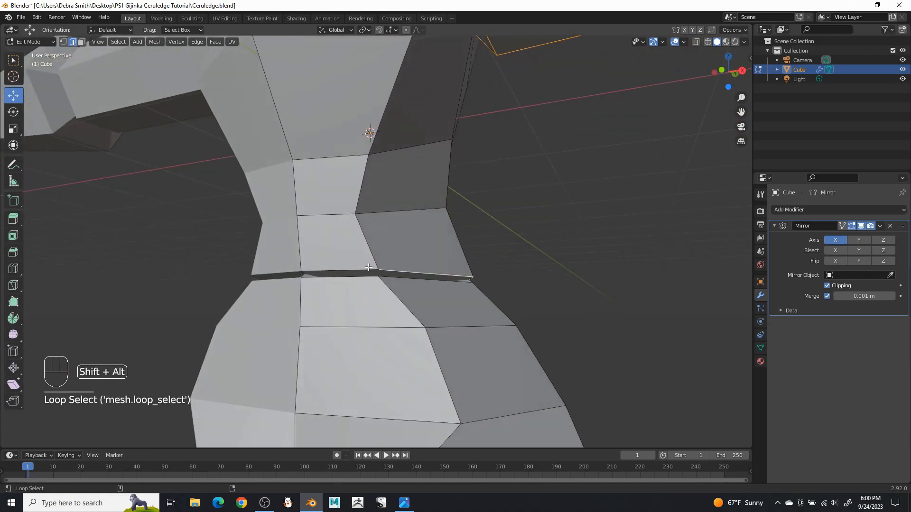
{"action": "middle_click_drag", "start_coordinate": [435, 280], "coordinate": [406, 287]}
{"action": "left_click", "coordinate": [446, 293], "text": "alt+shift"}
- Add the edge loops around the skirt panels and along the leg to the selection
{"action": "middle_click_drag", "start_coordinate": [457, 305], "coordinate": [404, 138]}
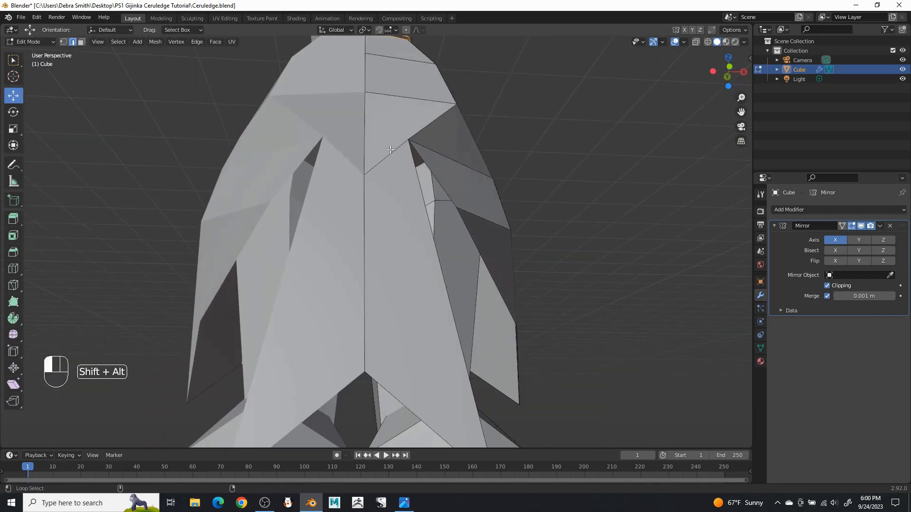
{"action": "left_click", "coordinate": [484, 138], "text": "alt+shift"}
{"action": "middle_click_drag", "start_coordinate": [484, 138], "coordinate": [379, 248]}
{"action": "left_click", "coordinate": [444, 124], "text": "alt+shift"}
{"action": "left_click", "coordinate": [441, 170], "text": "alt+shift"}
{"action": "left_click", "coordinate": [370, 261], "text": "alt+shift"}
{"action": "middle_click_drag", "start_coordinate": [418, 283], "coordinate": [394, 166]}
{"action": "left_click", "coordinate": [327, 340], "text": "alt+shift"}
- Add the edge loop around the sole of the foot to the selection
{"action": "middle_click_drag", "start_coordinate": [389, 353], "coordinate": [414, 40], "text": "shift"}
{"action": "middle_click_drag", "start_coordinate": [389, 252], "coordinate": [396, 194]}
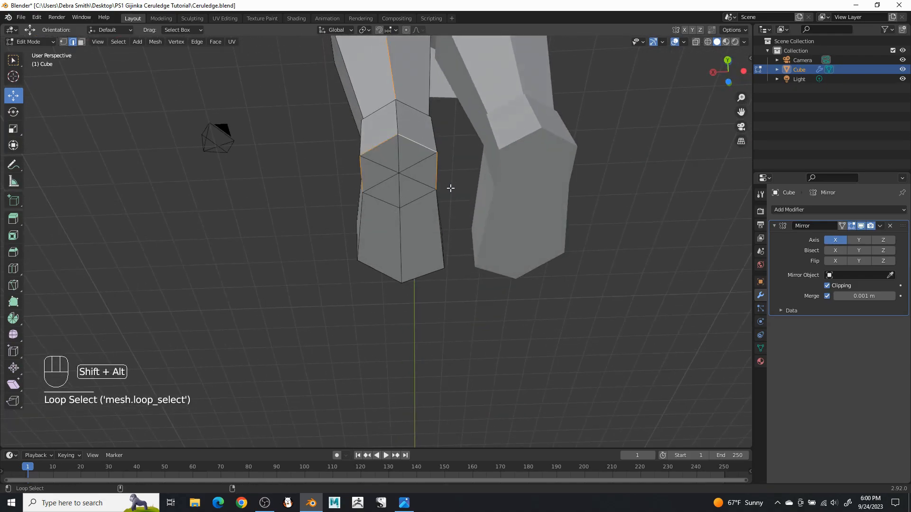
{"action": "left_click", "coordinate": [361, 232], "text": "alt+shift"}
{"action": "middle_click_drag", "start_coordinate": [397, 224], "coordinate": [404, 265]}
- Add the edge loops around the ankle, the top of the boot and the upper leg to the selection
{"action": "middle_click_drag", "start_coordinate": [432, 110], "coordinate": [419, 256], "text": "shift"}
{"action": "middle_click_drag", "start_coordinate": [422, 218], "coordinate": [587, 192]}
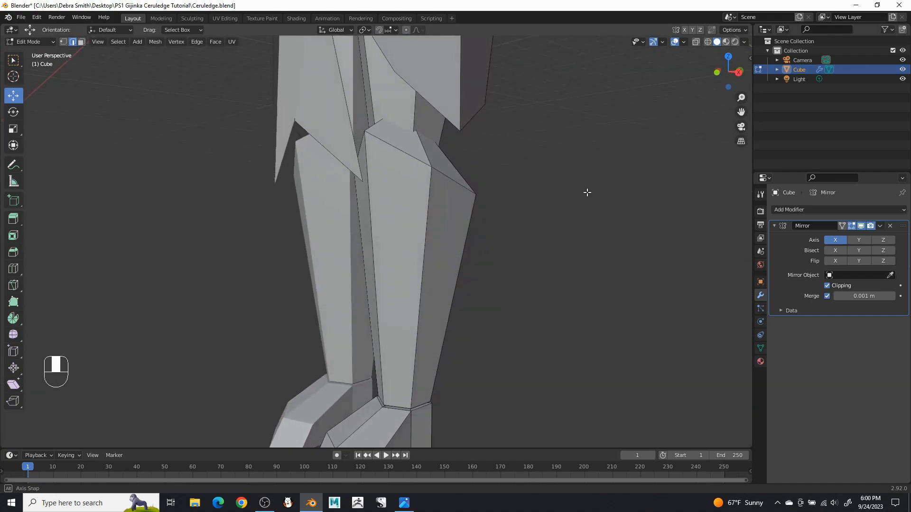
{"action": "middle_click_drag", "start_coordinate": [473, 328], "coordinate": [466, 263]}
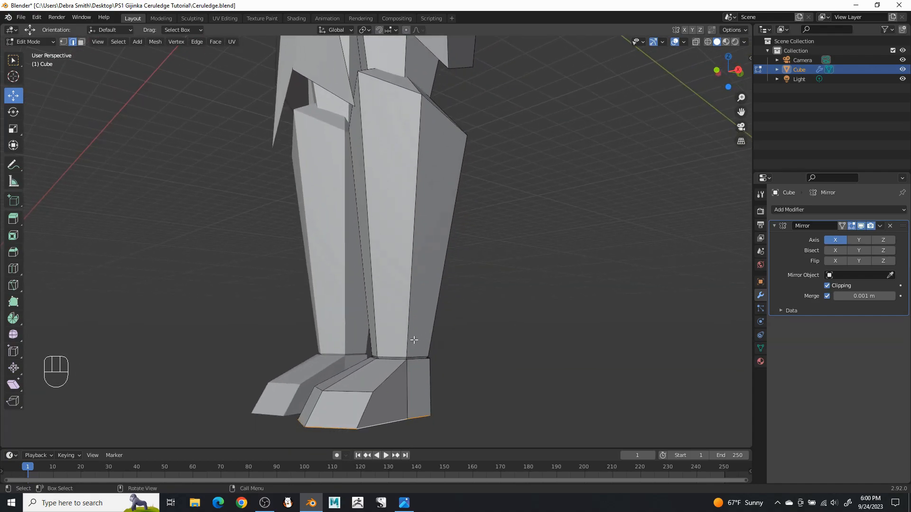
{"action": "left_click", "coordinate": [396, 356], "text": "alt+shift"}
{"action": "middle_click_drag", "start_coordinate": [451, 211], "coordinate": [437, 282], "text": "shift"}
{"action": "left_click", "coordinate": [425, 250], "text": "alt+shift"}
{"action": "middle_click_drag", "start_coordinate": [451, 244], "coordinate": [342, 240]}
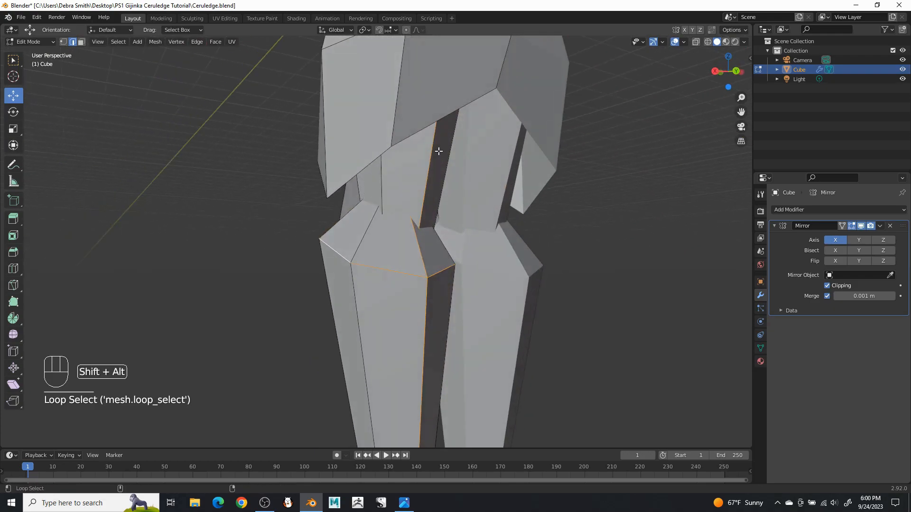
{"action": "middle_click_drag", "start_coordinate": [474, 169], "coordinate": [439, 358], "text": "shift"}
{"action": "middle_click_drag", "start_coordinate": [423, 236], "coordinate": [559, 260]}
{"action": "scroll", "coordinate": [423, 187], "scroll_direction": "up", "scroll_amount": 3}
{"action": "left_click", "coordinate": [404, 156], "text": "alt+shift"}
- Mark the selected edge loops as seams and clear the selection
{"action": "scroll", "coordinate": [474, 271], "scroll_direction": "down", "scroll_amount": 5}
{"action": "mouse_move", "coordinate": [474, 271]}
{"action": "middle_mouse_down"}
{"action": "mouse_move", "coordinate": [514, 282]}
{"action": "mouse_move", "coordinate": [465, 268]}
{"action": "mouse_move", "coordinate": [472, 254]}
{"action": "mouse_move", "coordinate": [476, 278]}
{"action": "mouse_move", "coordinate": [474, 271]}
{"action": "middle_mouse_up"}
{"action": "scroll", "coordinate": [473, 270], "scroll_direction": "down", "scroll_amount": 2}
{"action": "right_click", "coordinate": [458, 291]}
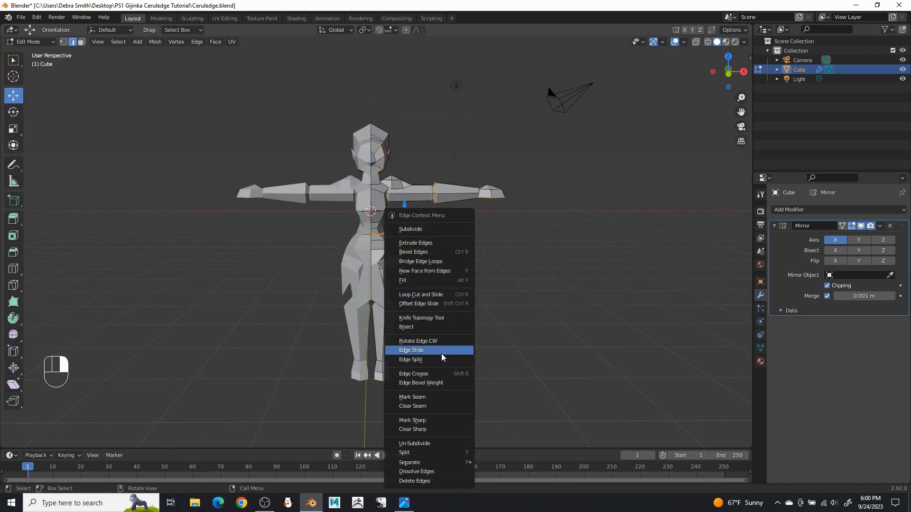
{"action": "left_click", "coordinate": [429, 397]}
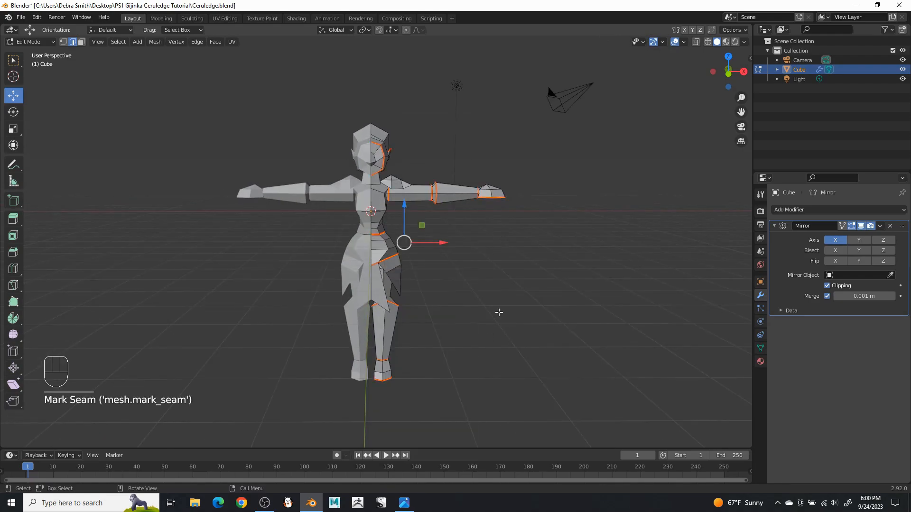
{"action": "left_click", "coordinate": [516, 308]}
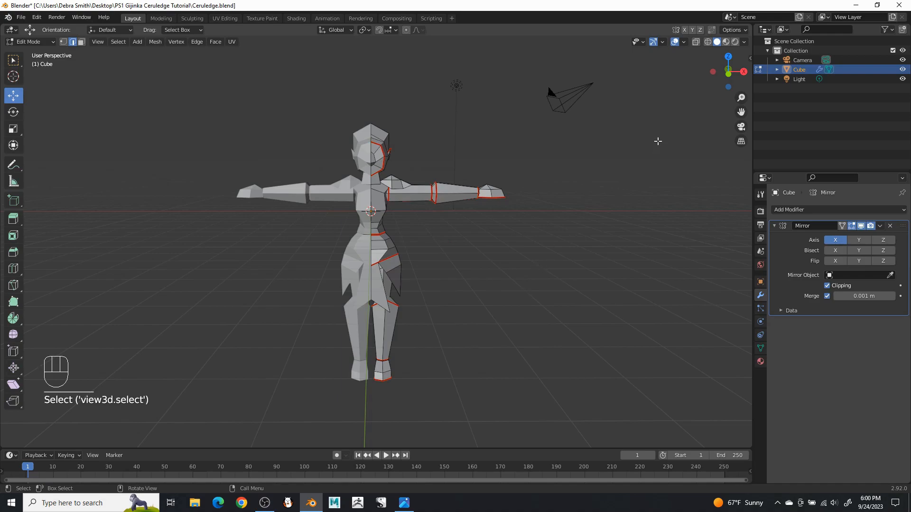
- Turn on X-ray, select the entire body mesh and save the file
{"action": "left_click", "coordinate": [694, 42]}
{"action": "left_click_drag", "start_coordinate": [182, 102], "coordinate": [663, 446]}
{"action": "left_click", "coordinate": [21, 17]}
{"action": "left_click", "coordinate": [38, 80]}
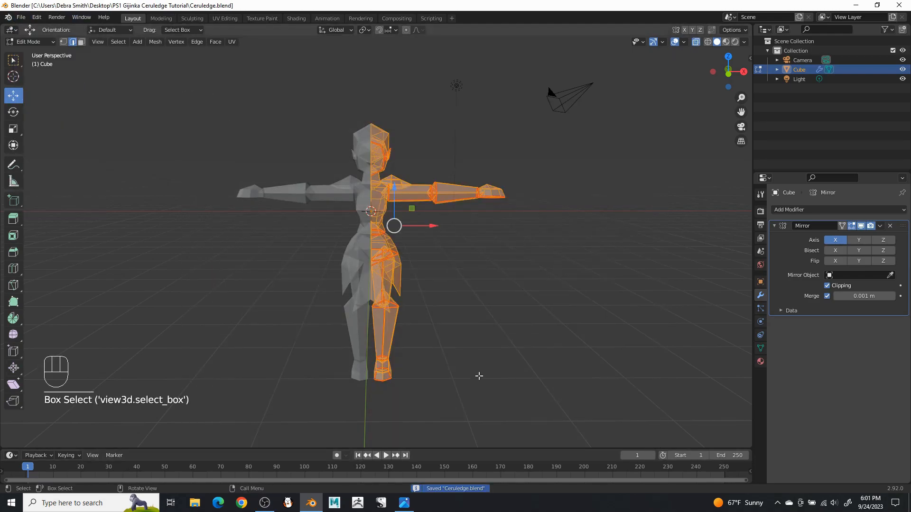
- Enlarge the timeline area and change it to a UV Editor beneath the 3D view
{"action": "left_click_drag", "start_coordinate": [448, 448], "coordinate": [433, 141]}
{"action": "left_click", "coordinate": [8, 147]}
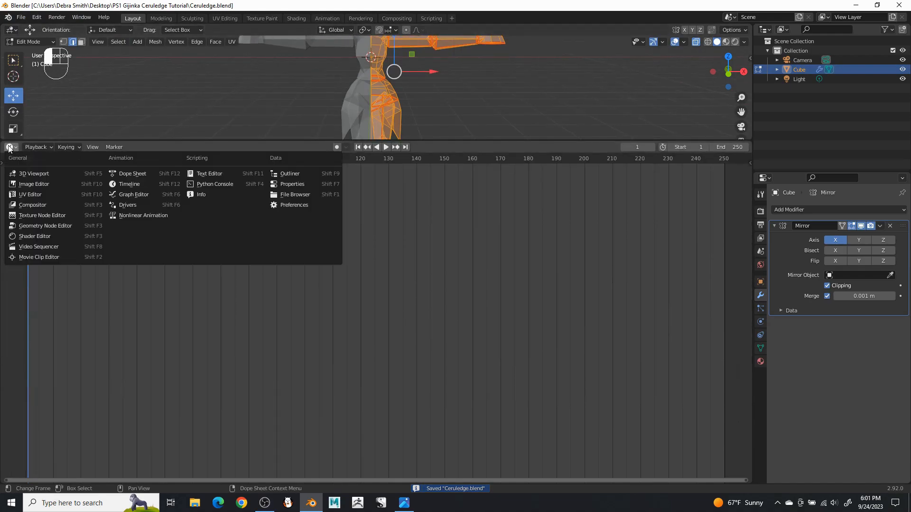
{"action": "left_click", "coordinate": [38, 195]}
{"action": "left_click_drag", "start_coordinate": [479, 141], "coordinate": [448, 210]}
{"action": "left_click_drag", "start_coordinate": [202, 206], "coordinate": [189, 171]}
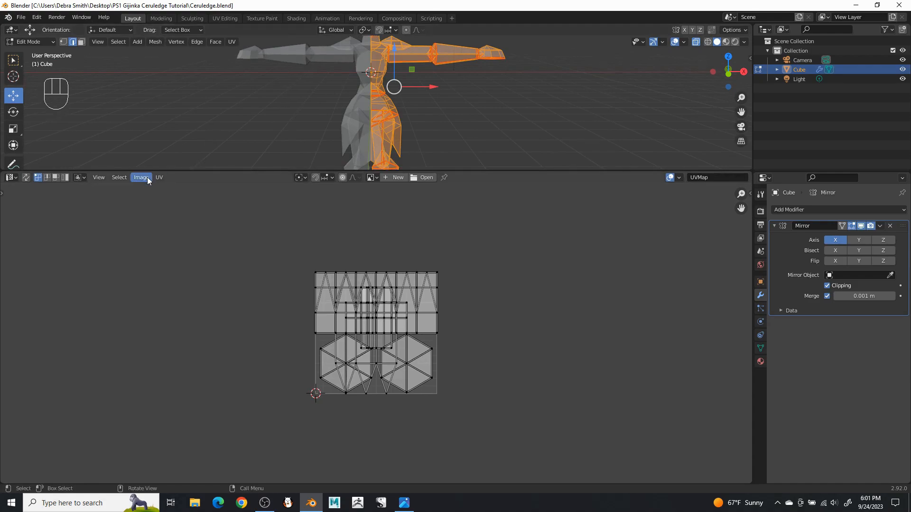
- Unwrap the selected body mesh into UV islands along the marked seams
{"action": "left_click", "coordinate": [159, 177]}
{"action": "mouse_move", "coordinate": [223, 273]}
{"action": "left_click", "coordinate": [261, 277]}
{"action": "scroll", "coordinate": [354, 310], "scroll_direction": "up", "scroll_amount": 3}
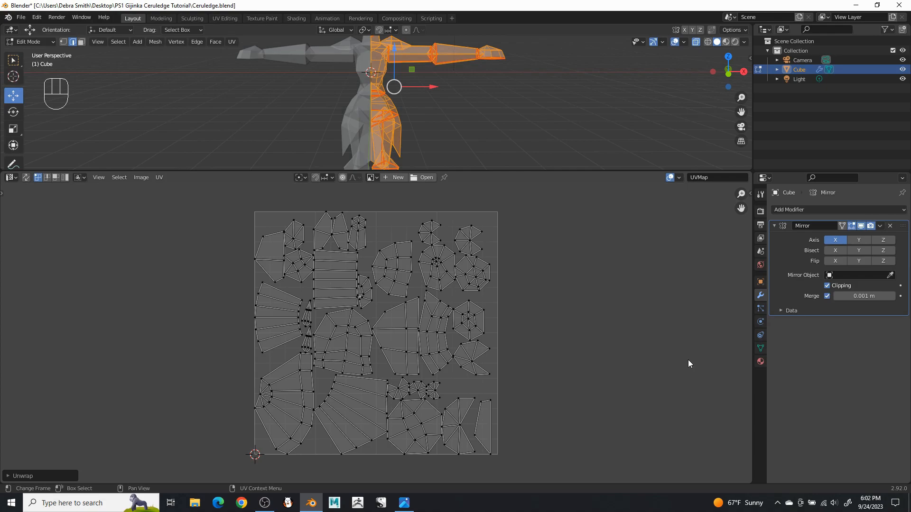
- Select all UV islands, move them as a group outside the UV square beyond its right edge, and deselect them
{"action": "left_click_drag", "start_coordinate": [193, 199], "coordinate": [634, 482]}
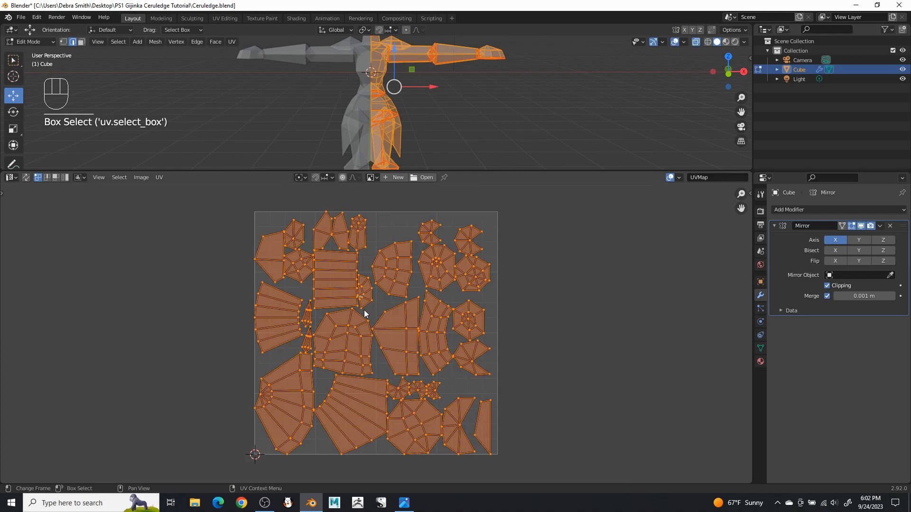
{"action": "key", "text": "g"}
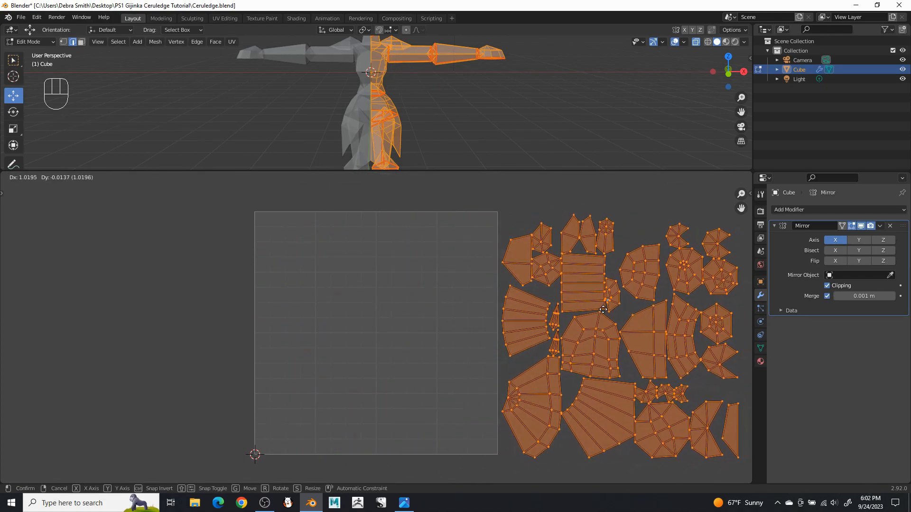
{"action": "left_click", "coordinate": [684, 308]}
{"action": "middle_click_drag", "start_coordinate": [417, 323], "coordinate": [303, 314], "text": "shift"}
{"action": "left_click", "coordinate": [650, 308]}
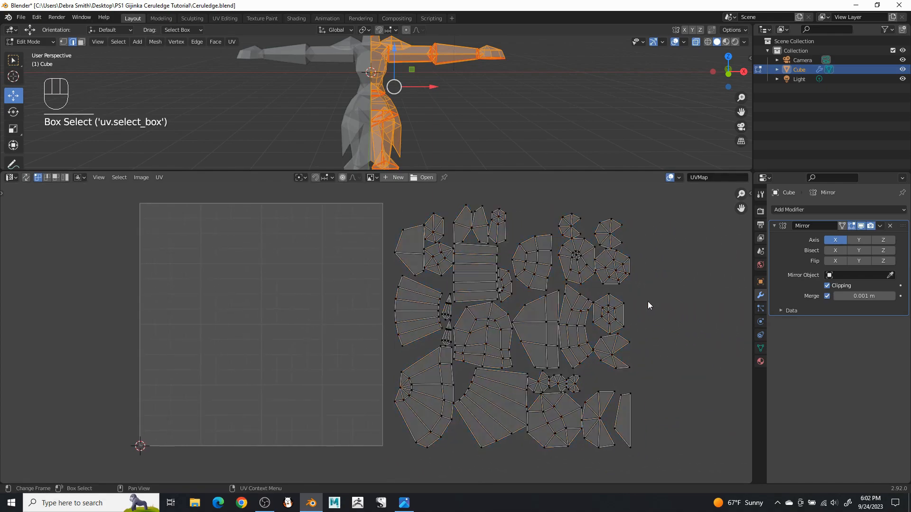
- Move the small half-oval island into the upper-left area of the UV square and rotate it about 5 degrees
{"action": "key", "text": "l"}
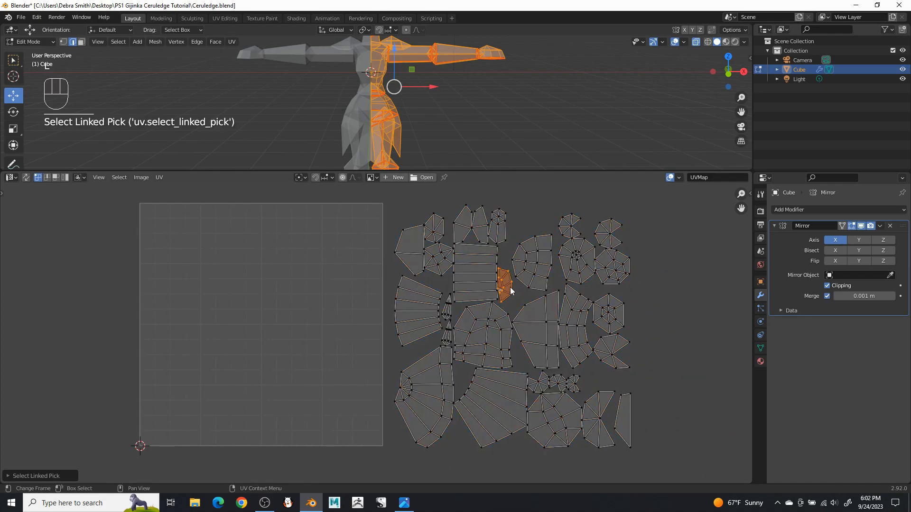
{"action": "key", "text": "g"}
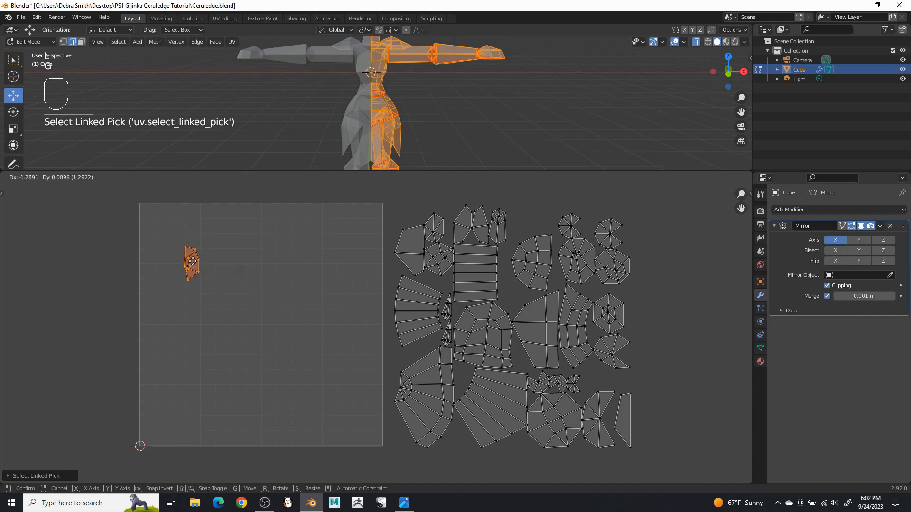
{"action": "left_click", "coordinate": [168, 233]}
{"action": "scroll", "coordinate": [382, 316], "scroll_direction": "up", "scroll_amount": 2}
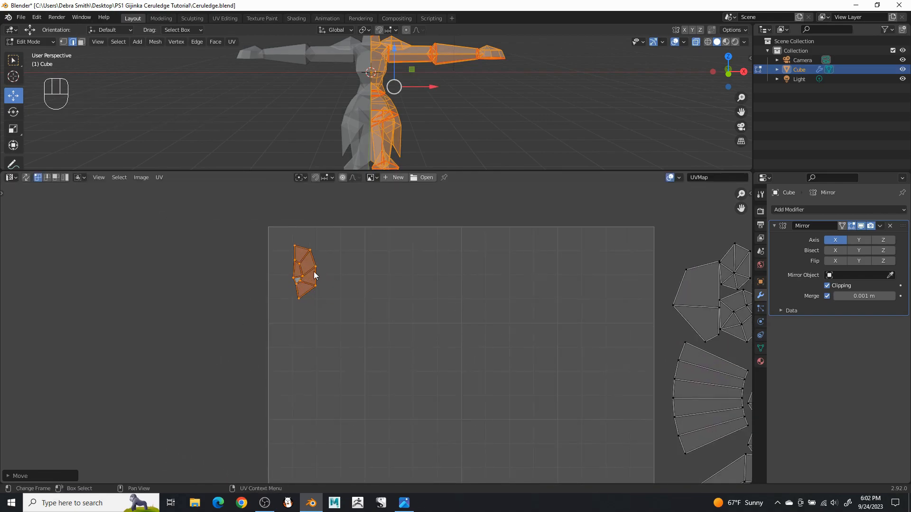
{"action": "key", "text": "r"}
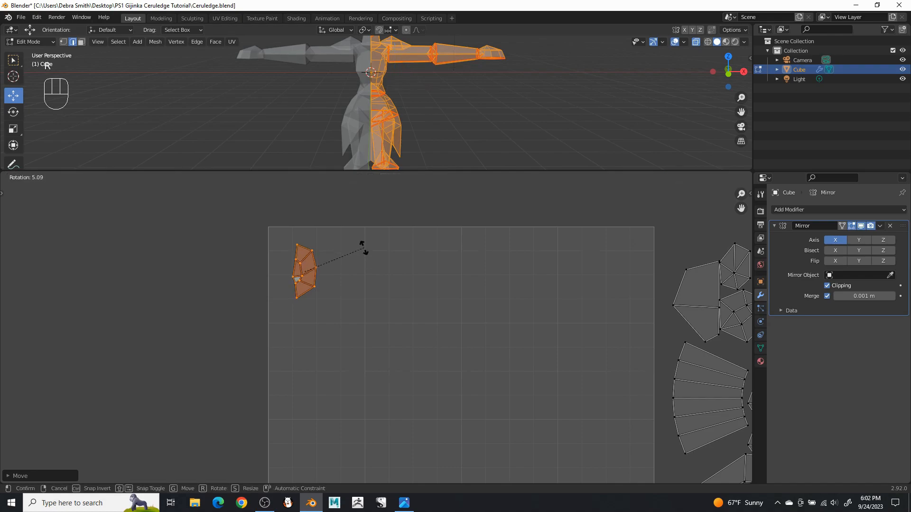
{"action": "left_click", "coordinate": [366, 246]}
- Scale the half-oval island up to about twice its size and fit it into the UV square's upper-left corner
{"action": "key", "text": "s"}
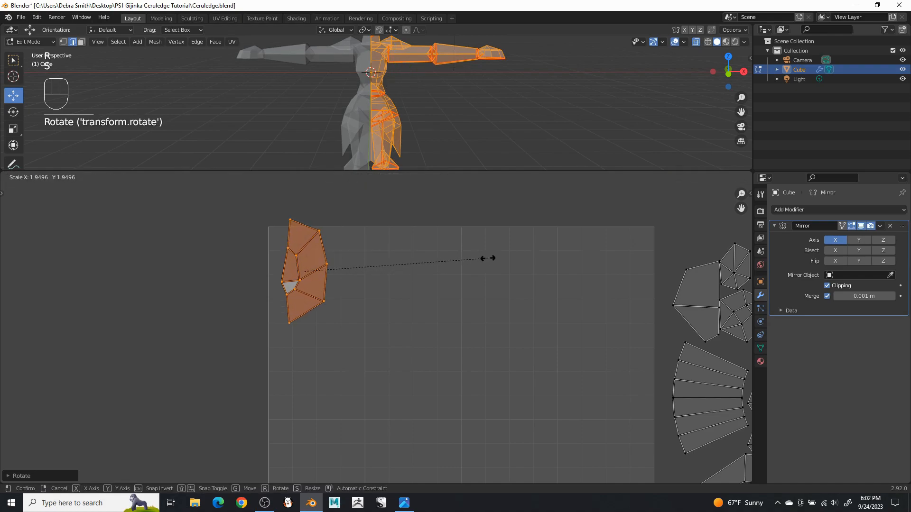
{"action": "left_click", "coordinate": [510, 257]}
{"action": "key", "text": "g"}
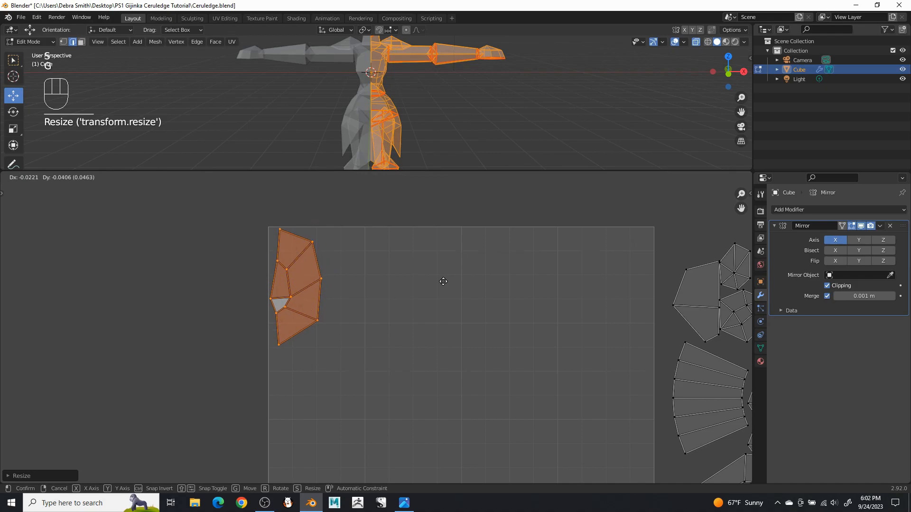
{"action": "left_click", "coordinate": [445, 283]}
{"action": "left_click", "coordinate": [477, 327]}
- Move the half-dome grid island into the UV square, directly right of the half-oval island along the upper edge
{"action": "scroll", "coordinate": [477, 328], "scroll_direction": "down", "scroll_amount": 3}
{"action": "middle_click_drag", "start_coordinate": [448, 341], "coordinate": [350, 284], "text": "shift"}
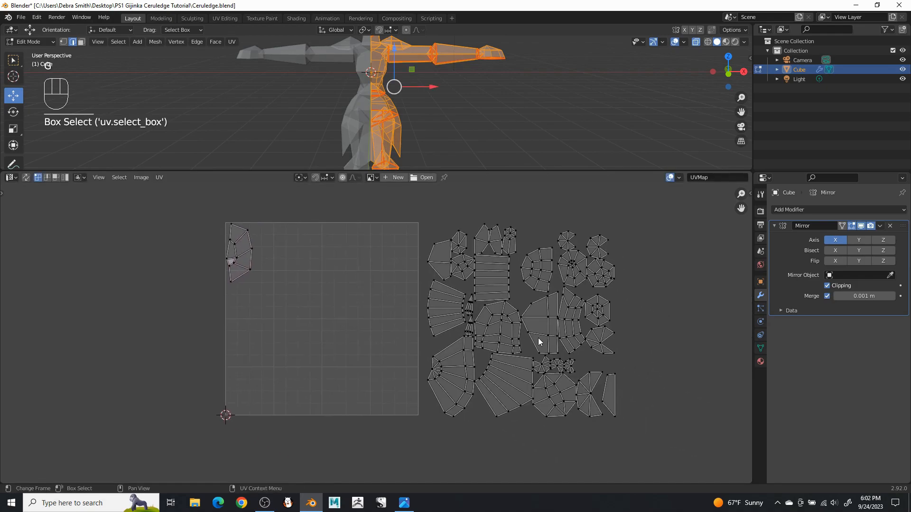
{"action": "scroll", "coordinate": [540, 327], "scroll_direction": "up", "scroll_amount": 2}
{"action": "middle_click_drag", "start_coordinate": [539, 292], "coordinate": [491, 305], "text": "shift"}
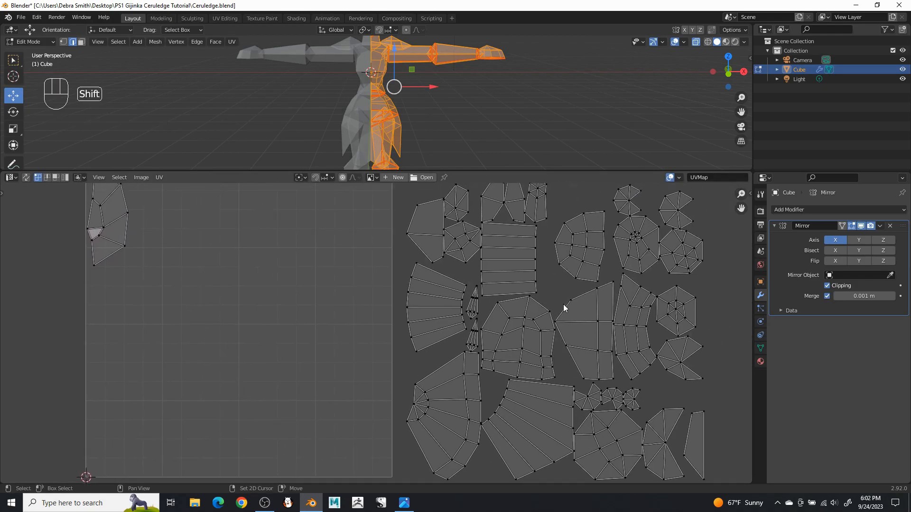
{"action": "middle_click_drag", "start_coordinate": [565, 309], "coordinate": [571, 331], "text": "shift"}
{"action": "middle_click_drag", "start_coordinate": [480, 325], "coordinate": [509, 339], "text": "shift"}
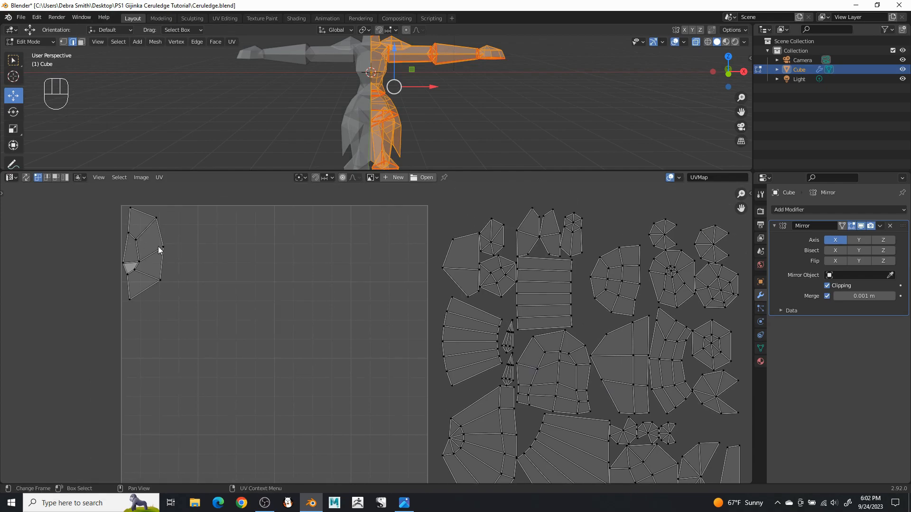
{"action": "key", "text": "l"}
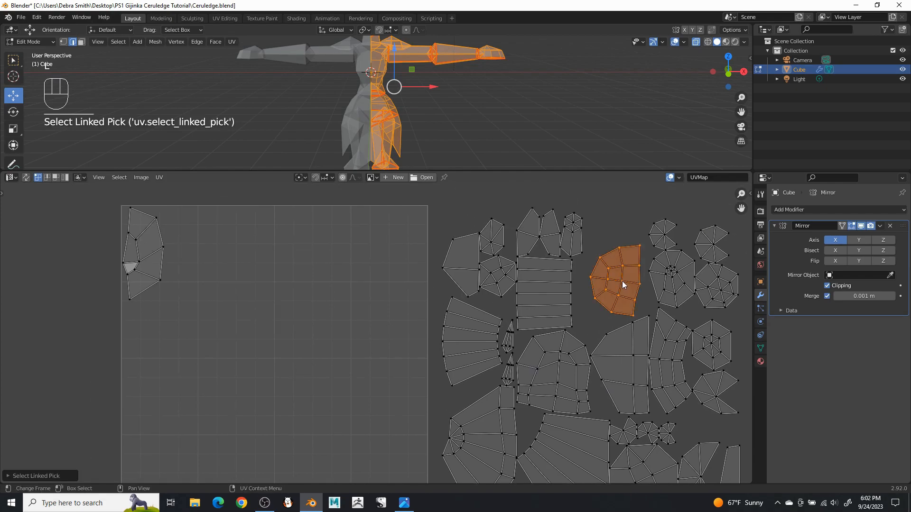
{"action": "key", "text": "g"}
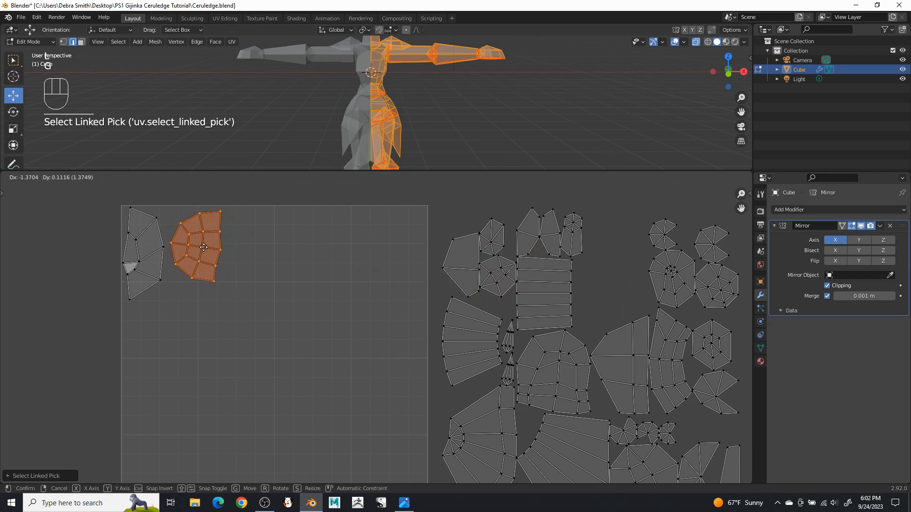
{"action": "left_click", "coordinate": [202, 246]}
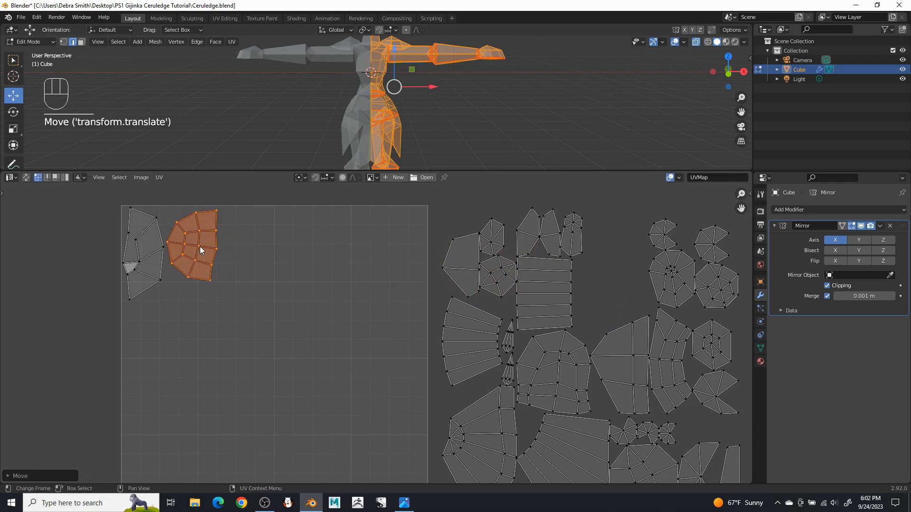
{"action": "left_click", "coordinate": [357, 346]}
- Move the large octagonal island to the UV square's upper edge, right of the half-dome island
{"action": "middle_click_drag", "start_coordinate": [370, 372], "coordinate": [354, 336], "text": "shift"}
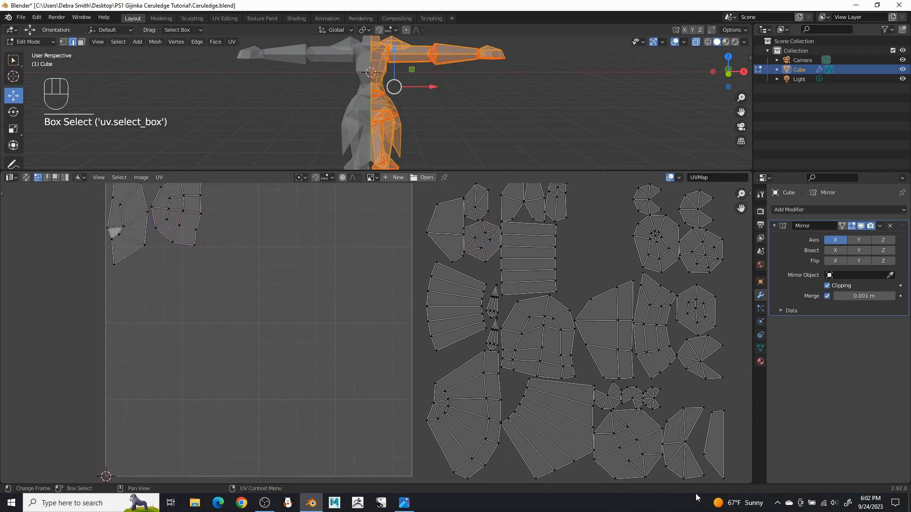
{"action": "key", "text": "l"}
{"action": "key", "text": "g"}
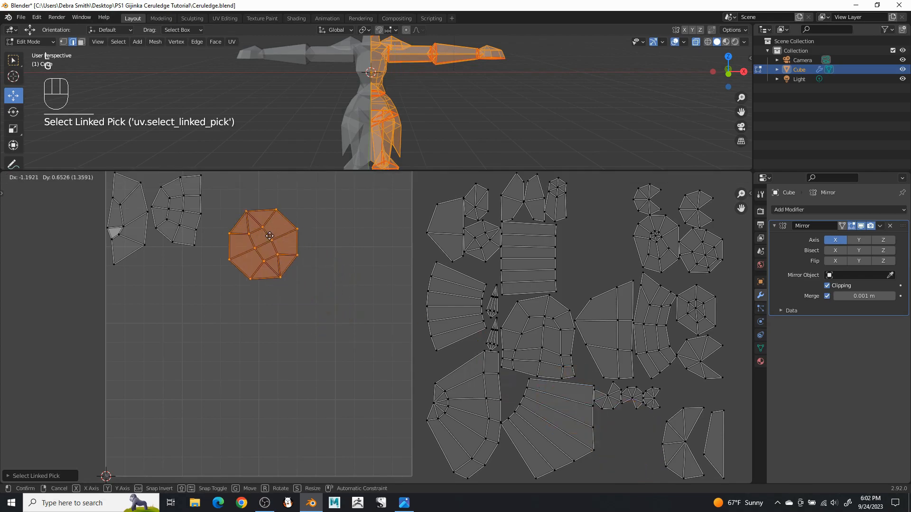
{"action": "left_click", "coordinate": [255, 212]}
{"action": "middle_click_drag", "start_coordinate": [290, 240], "coordinate": [326, 275], "text": "shift"}
{"action": "left_click", "coordinate": [360, 304]}
- Move the small hexagonal island beneath the half-oval island, rotate it upright and align it with the square's left edge
{"action": "middle_click_drag", "start_coordinate": [430, 397], "coordinate": [454, 378], "text": "shift"}
{"action": "middle_click_drag", "start_coordinate": [530, 375], "coordinate": [466, 364], "text": "shift"}
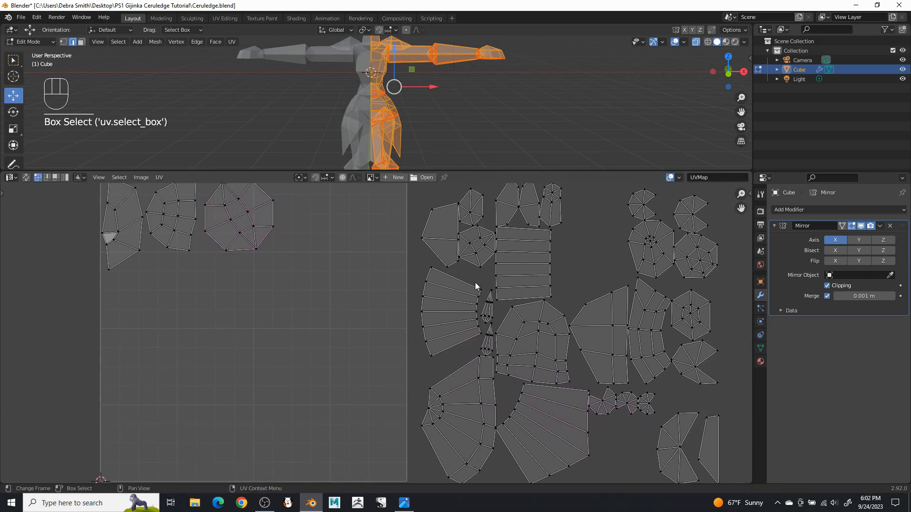
{"action": "key", "text": "l"}
{"action": "key", "text": "g"}
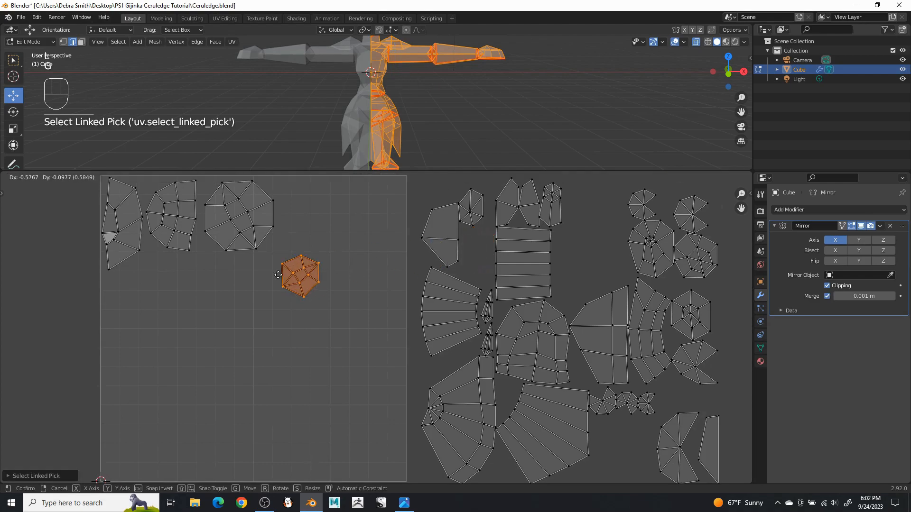
{"action": "left_click", "coordinate": [130, 290]}
{"action": "key", "text": "r"}
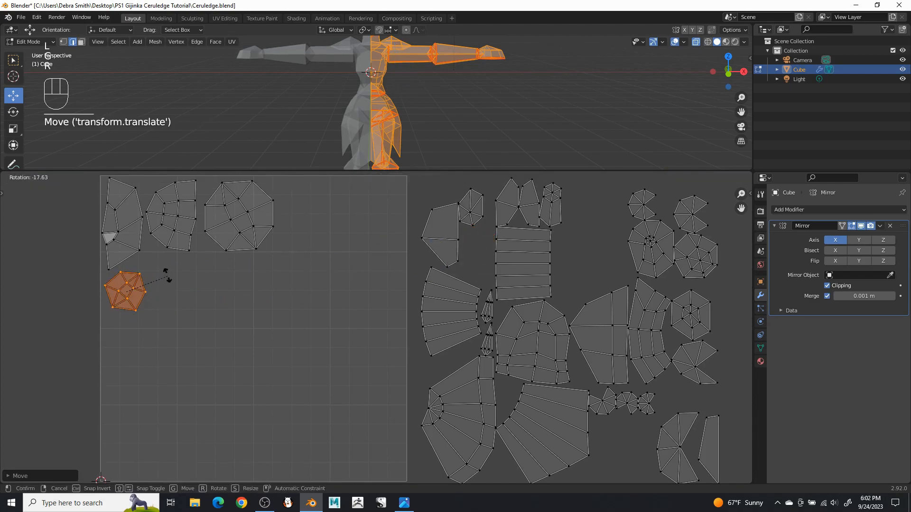
{"action": "left_click", "coordinate": [151, 244]}
{"action": "key", "text": "g"}
{"action": "left_click", "coordinate": [163, 260]}
{"action": "left_click_drag", "start_coordinate": [170, 264], "coordinate": [189, 279]}
- Move the large dome-shaped grid island beneath the small hexagonal island along the UV square's left edge
{"action": "middle_click_drag", "start_coordinate": [278, 347], "coordinate": [383, 348], "text": "shift"}
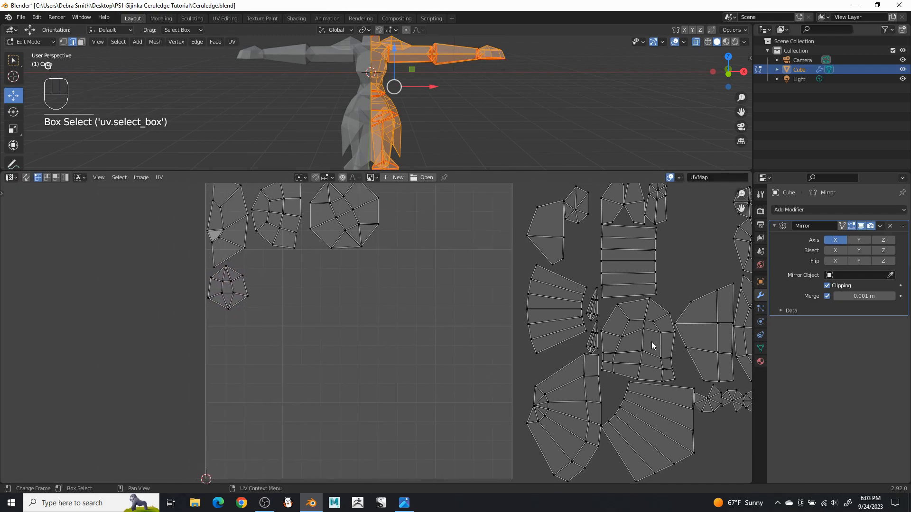
{"action": "key", "text": "l"}
{"action": "key", "text": "g"}
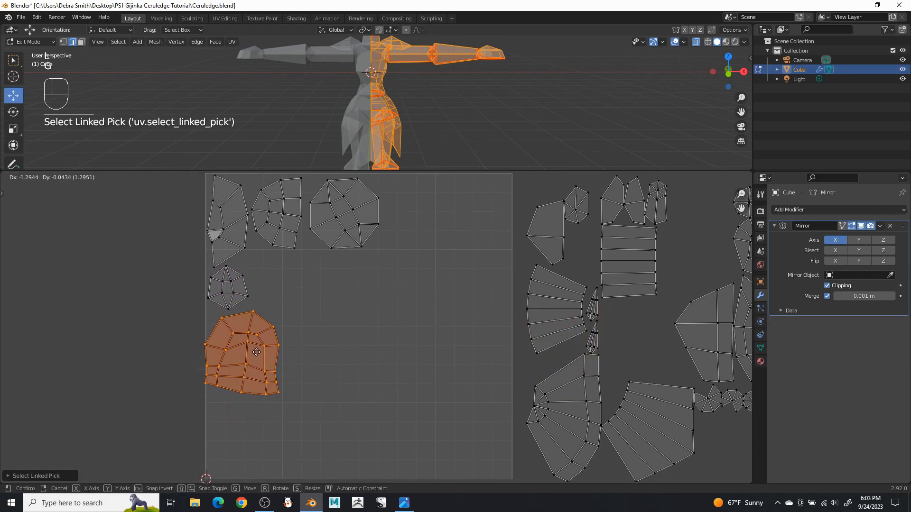
{"action": "left_click", "coordinate": [258, 349]}
{"action": "left_click_drag", "start_coordinate": [391, 380], "coordinate": [387, 390]}
- Move the curved strip island into the UV square, rotate it about 90 degrees to lie horizontally, and place it under the dome-shaped island
{"action": "middle_click_drag", "start_coordinate": [387, 391], "coordinate": [279, 373], "text": "shift"}
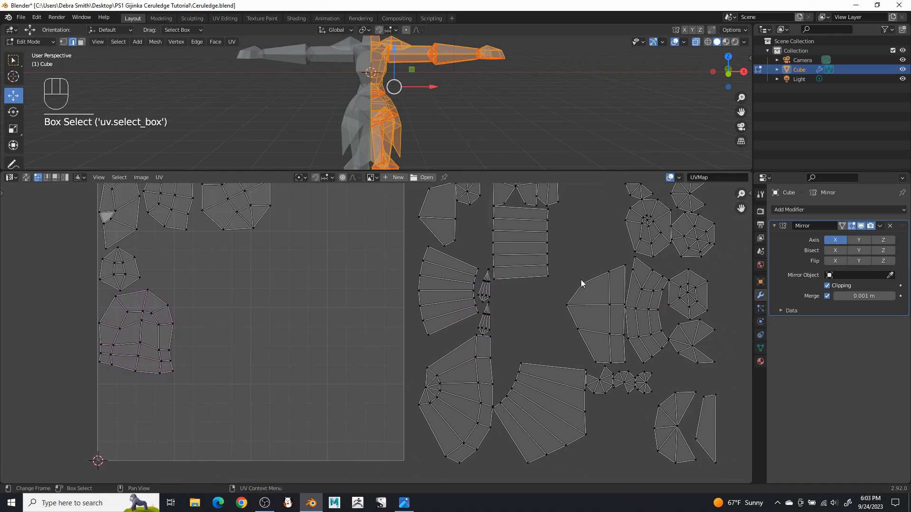
{"action": "double_click", "coordinate": [650, 323]}
{"action": "left_click_drag", "start_coordinate": [649, 323], "coordinate": [151, 432]}
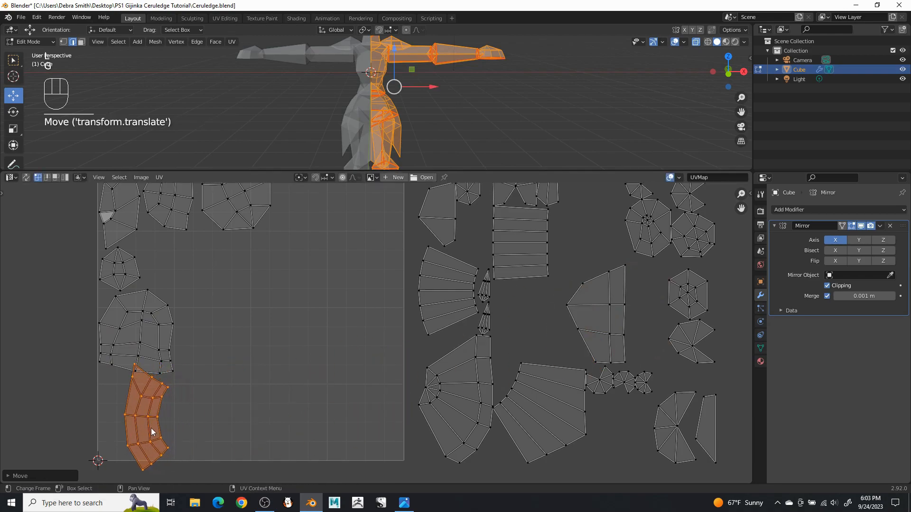
{"action": "key", "text": "r"}
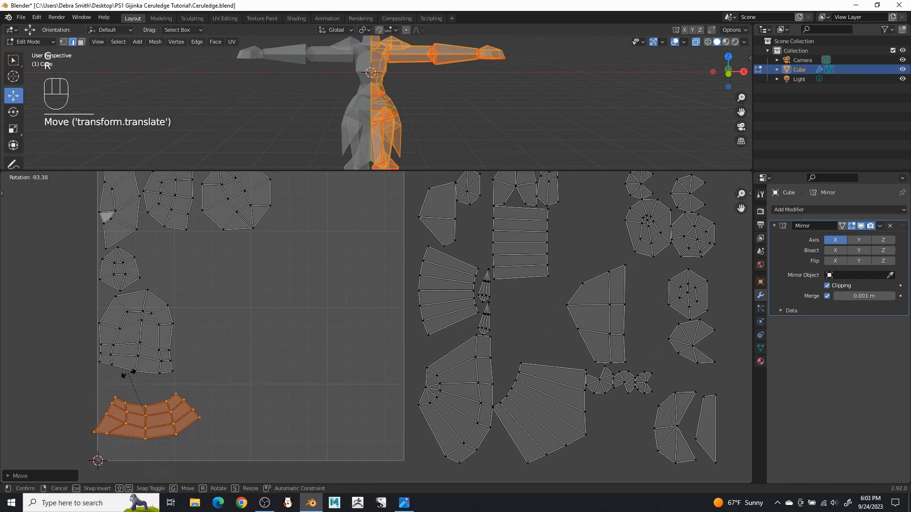
{"action": "left_click", "coordinate": [132, 382]}
{"action": "key", "text": "g"}
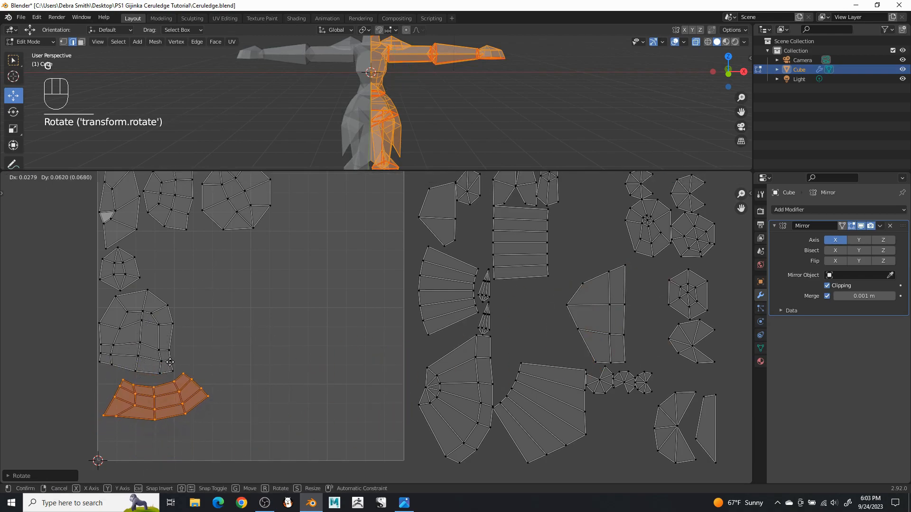
{"action": "left_click", "coordinate": [166, 360]}
{"action": "left_click_drag", "start_coordinate": [368, 399], "coordinate": [383, 396]}
- Move the largest fan-shaped island into the UV square, rotate it so it opens upward, and fit it into the lower-right corner
{"action": "middle_click_drag", "start_coordinate": [384, 395], "coordinate": [382, 420], "text": "shift"}
{"action": "scroll", "coordinate": [454, 404], "scroll_direction": "down", "scroll_amount": 1}
{"action": "middle_click_drag", "start_coordinate": [446, 414], "coordinate": [459, 400], "text": "shift"}
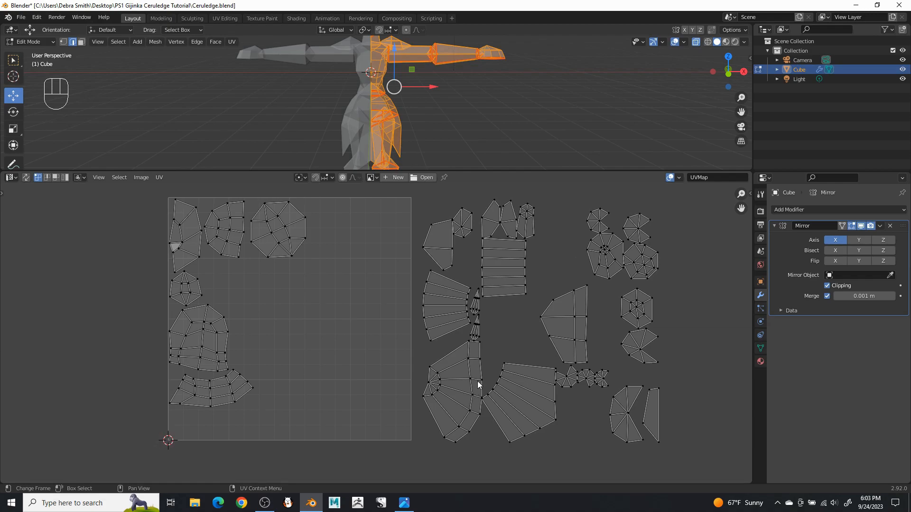
{"action": "key", "text": "l"}
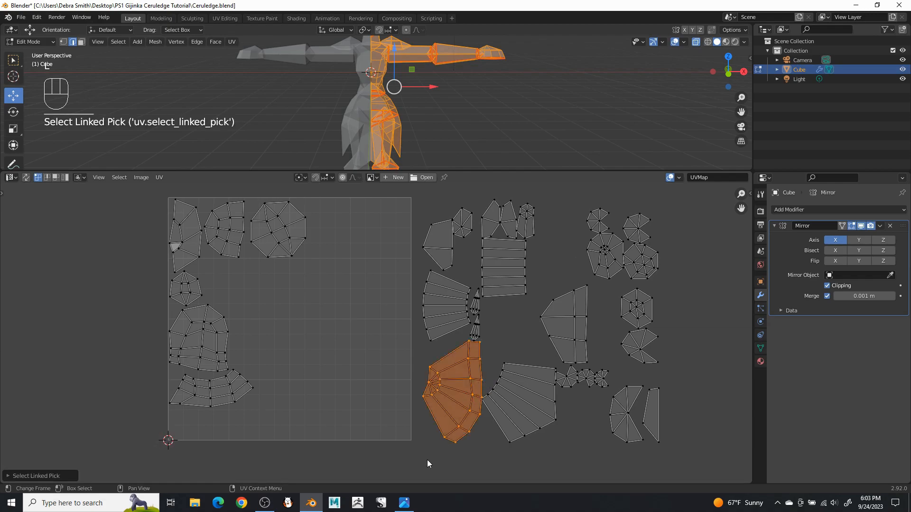
{"action": "left_click", "coordinate": [313, 430]}
{"action": "key", "text": "r"}
{"action": "left_click", "coordinate": [242, 337]}
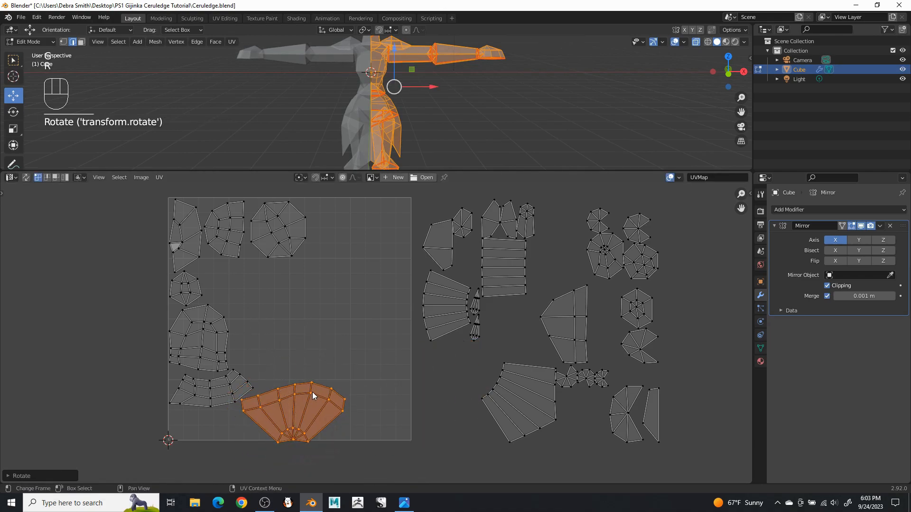
{"action": "key", "text": "g"}
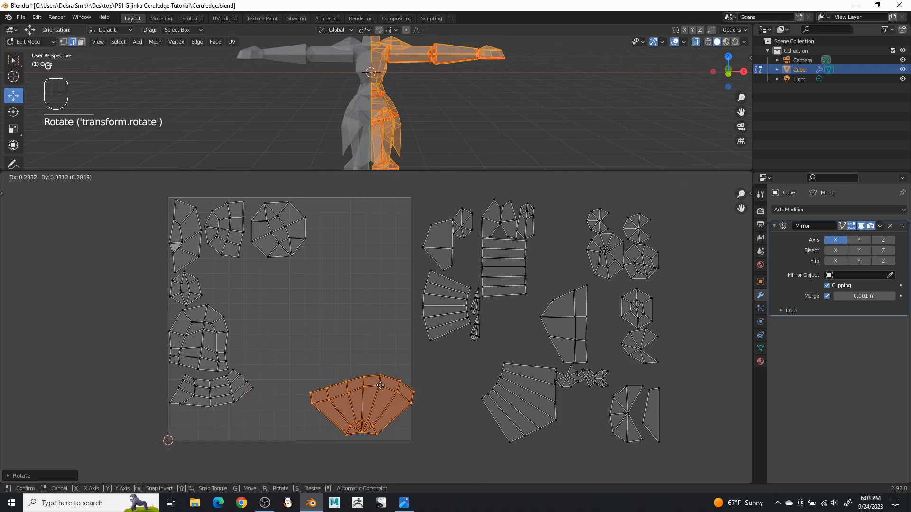
{"action": "left_click", "coordinate": [377, 385]}
{"action": "left_click", "coordinate": [442, 399]}
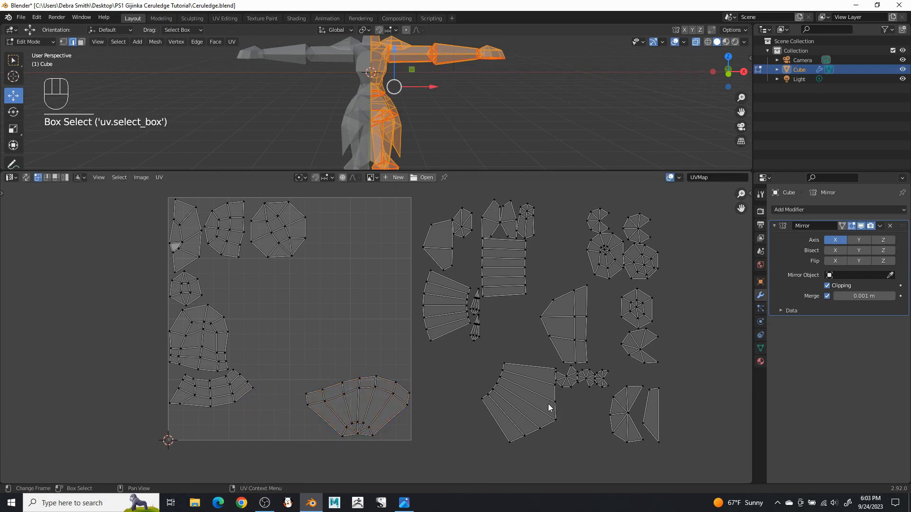
- Move the pointed fan island into the UV square, rotate it upright, and place it above the lower-right fan at the right edge
{"action": "key", "text": "l"}
{"action": "key", "text": "g"}
{"action": "key", "text": "r"}
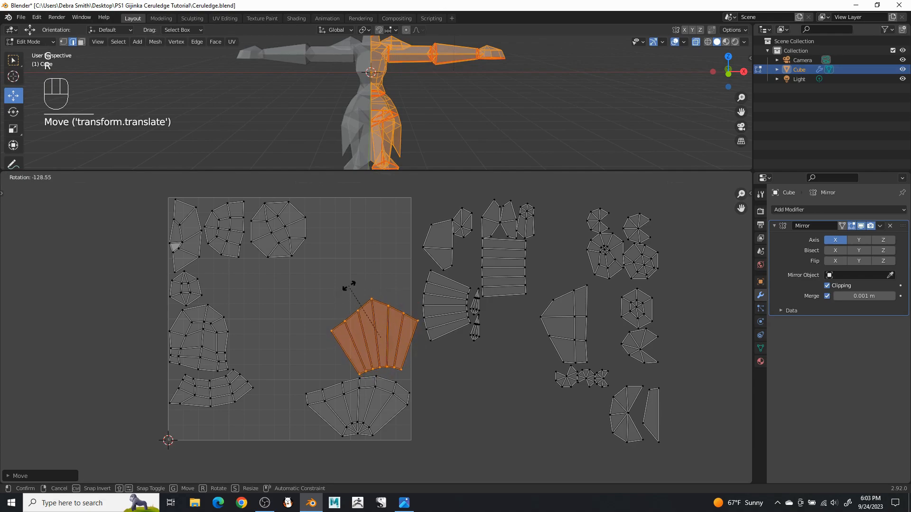
{"action": "left_click", "coordinate": [357, 286]}
{"action": "key", "text": "g"}
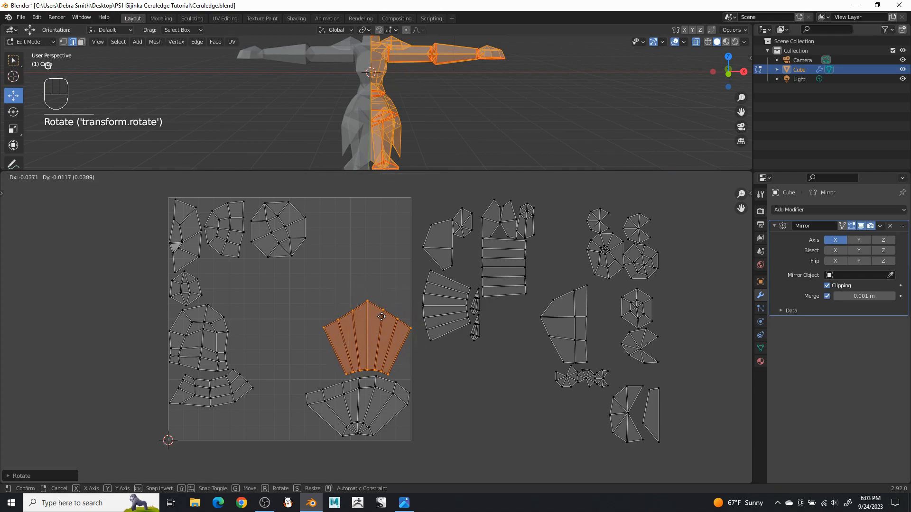
{"action": "left_click", "coordinate": [379, 316]}
{"action": "left_click", "coordinate": [488, 372]}
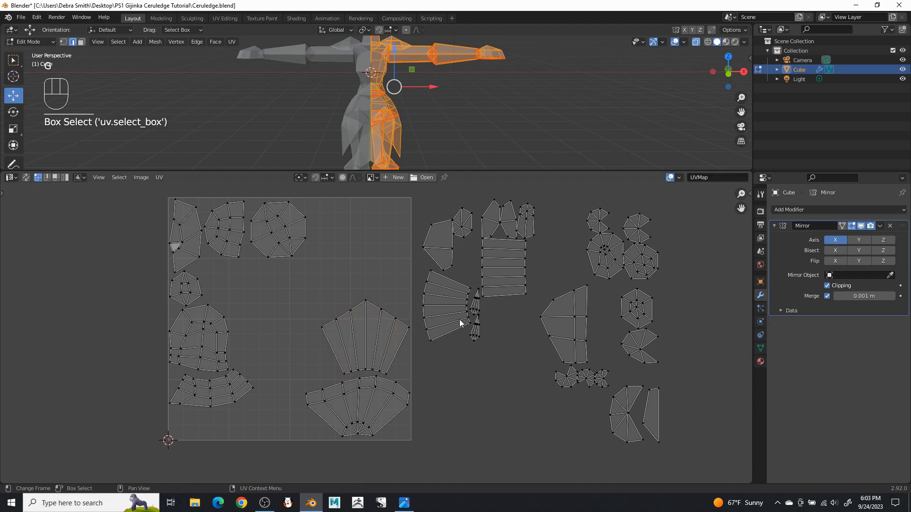
- Move the smaller fan-shaped island into the UV square, rotate it to open upward, and place it left of the pointed fan
{"action": "key", "text": "l"}
{"action": "key", "text": "g"}
{"action": "key", "text": "r"}
{"action": "left_click", "coordinate": [398, 345]}
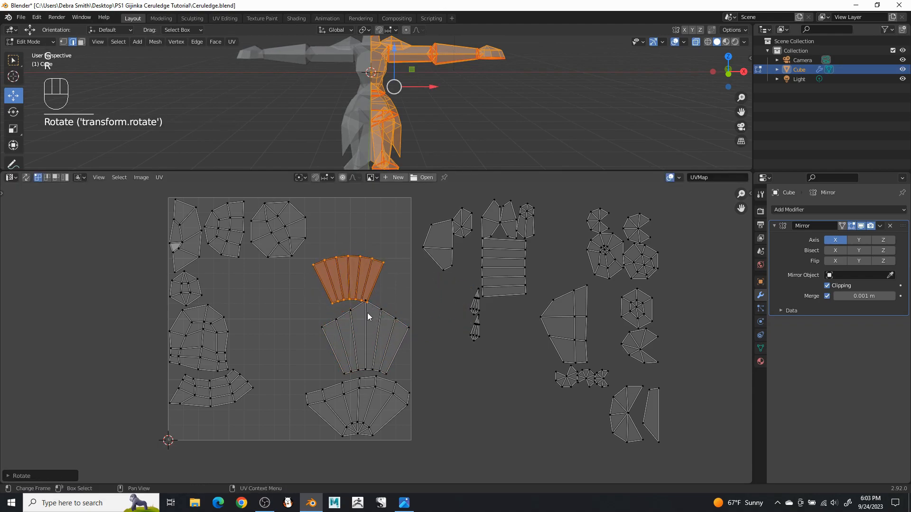
{"action": "key", "text": "g"}
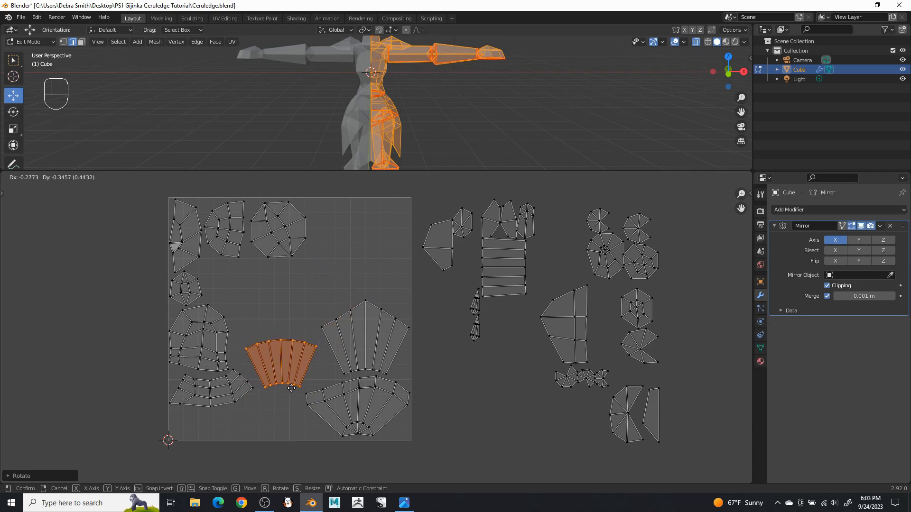
{"action": "left_click", "coordinate": [291, 388]}
{"action": "left_click_drag", "start_coordinate": [451, 397], "coordinate": [459, 388]}
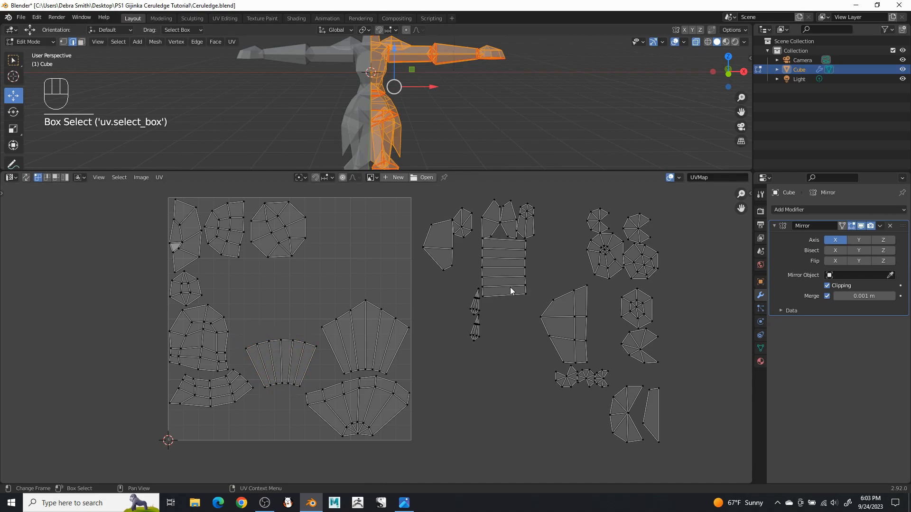
- Move the striped rectangular island into the UV square, rotate it about 90 degrees, and set it on the bottom edge beside the largest fan
{"action": "key", "text": "l"}
{"action": "left_click_drag", "start_coordinate": [514, 278], "coordinate": [289, 428]}
{"action": "key", "text": "r"}
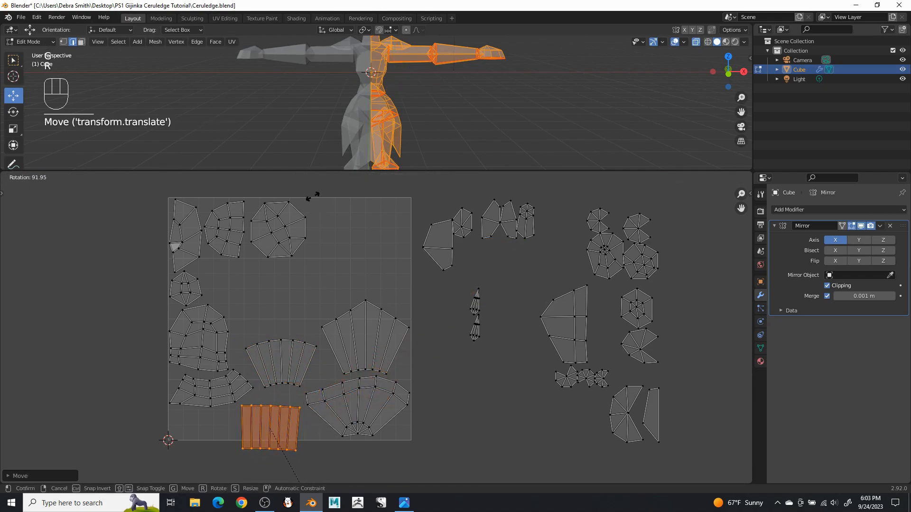
{"action": "left_click", "coordinate": [312, 188]}
{"action": "key", "text": "g"}
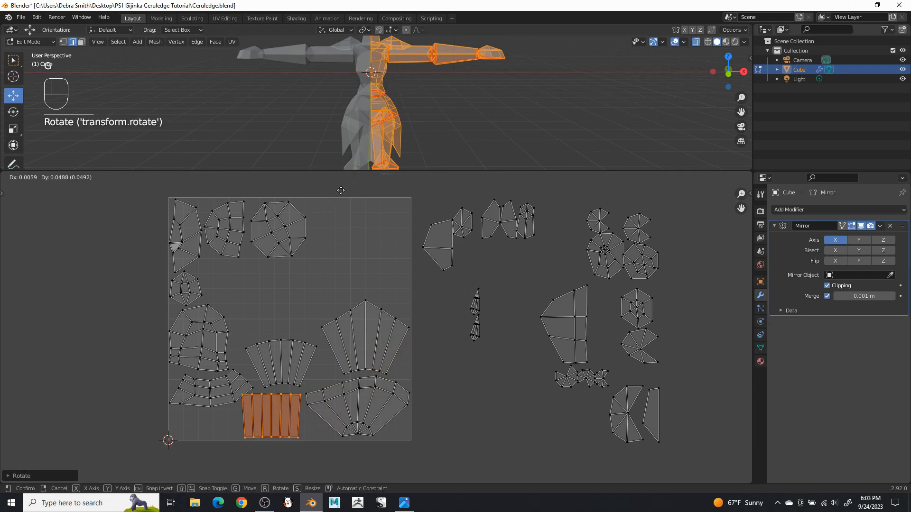
{"action": "left_click", "coordinate": [345, 191]}
- Nudge the largest fan island slightly away from the striped rectangular island, keeping it inside the UV square
{"action": "middle_click_drag", "start_coordinate": [451, 325], "coordinate": [518, 252], "text": "shift"}
{"action": "scroll", "coordinate": [437, 303], "scroll_direction": "up", "scroll_amount": 3}
{"action": "middle_click_drag", "start_coordinate": [378, 319], "coordinate": [491, 307], "text": "shift"}
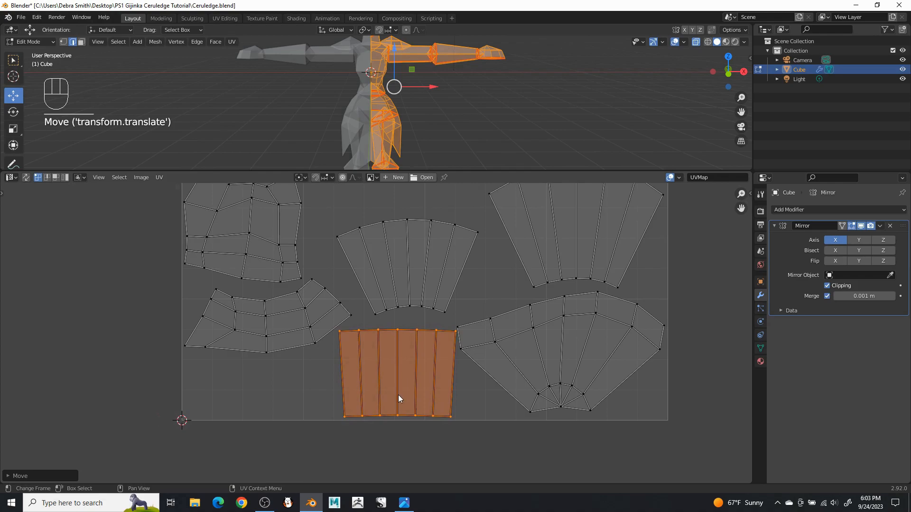
{"action": "middle_click_drag", "start_coordinate": [479, 362], "coordinate": [401, 369], "text": "shift"}
{"action": "left_click_drag", "start_coordinate": [585, 401], "coordinate": [533, 351]}
{"action": "key", "text": "l"}
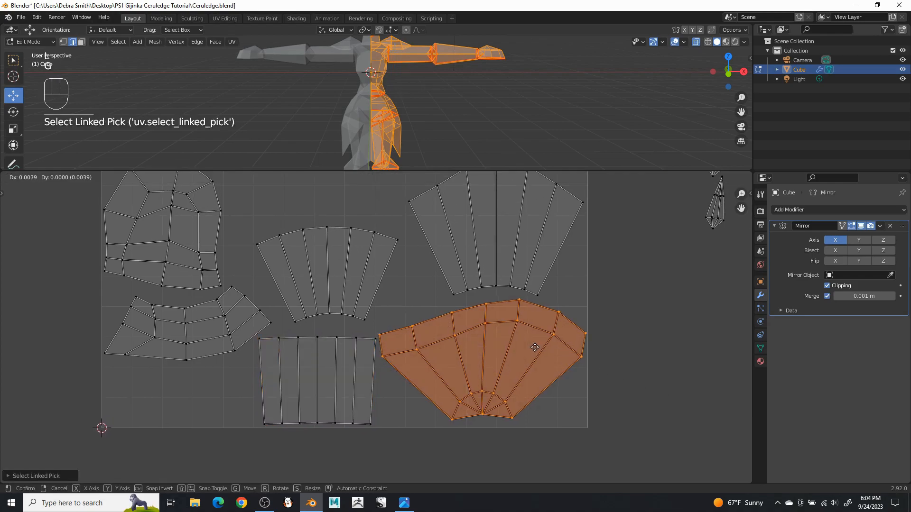
{"action": "left_click", "coordinate": [440, 413]}
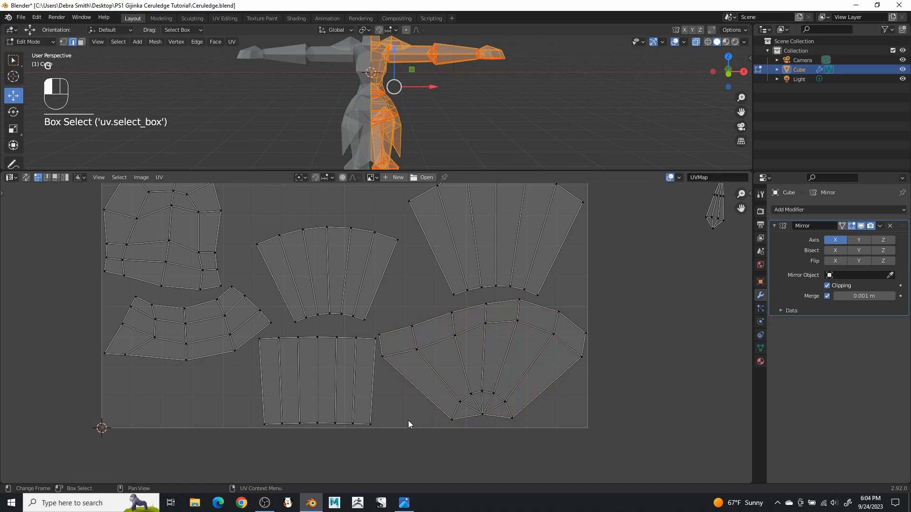
- Move the large half-shield island into the upper-right corner of the UV square
{"action": "scroll", "coordinate": [593, 391], "scroll_direction": "down", "scroll_amount": 1}
{"action": "middle_click_drag", "start_coordinate": [592, 351], "coordinate": [419, 400], "text": "shift"}
{"action": "scroll", "coordinate": [491, 352], "scroll_direction": "down", "scroll_amount": 2}
{"action": "middle_click_drag", "start_coordinate": [470, 350], "coordinate": [455, 399], "text": "shift"}
{"action": "key", "text": "l"}
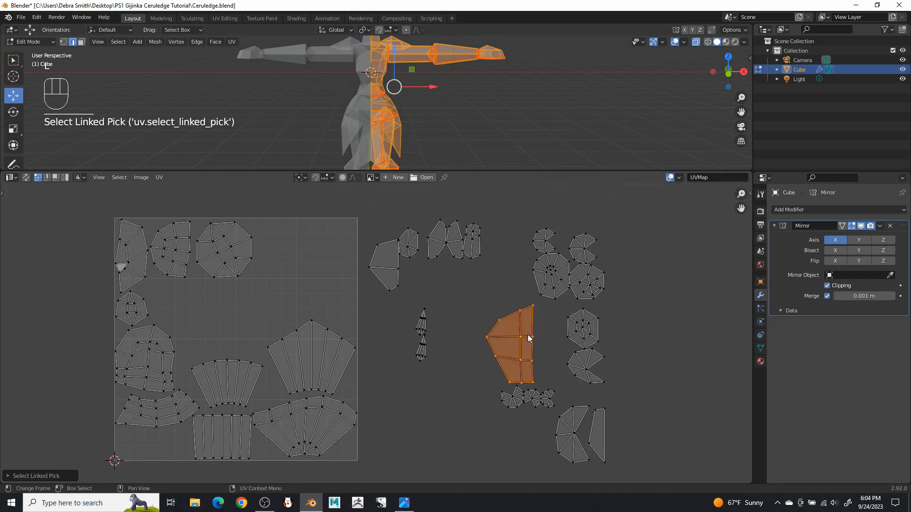
{"action": "key", "text": "g"}
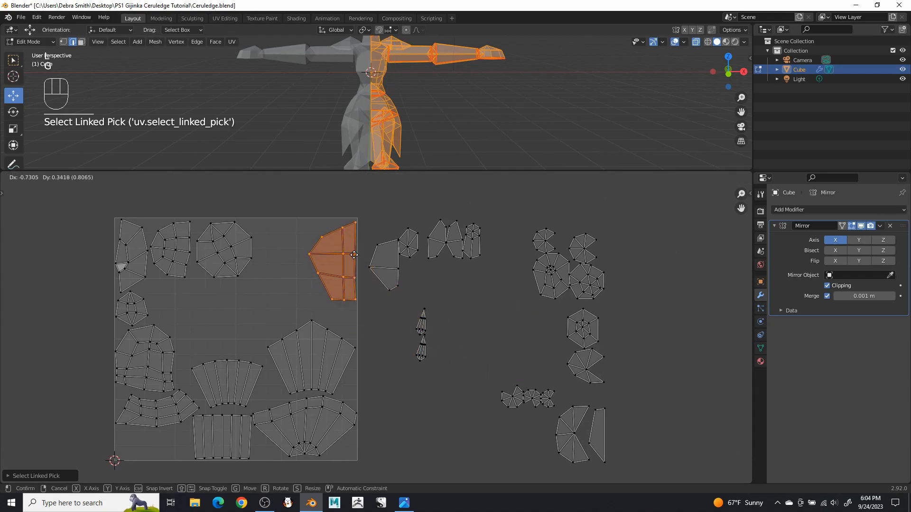
{"action": "left_click", "coordinate": [354, 253]}
{"action": "left_click", "coordinate": [389, 284]}
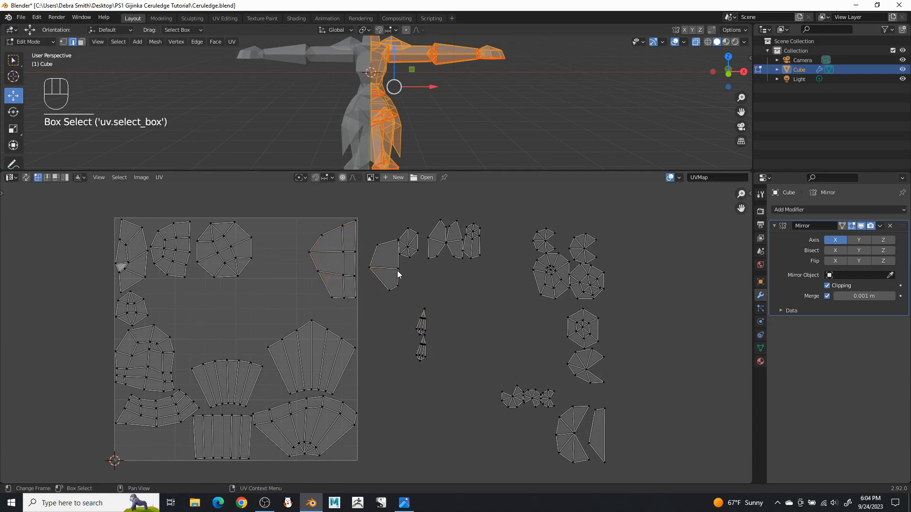
- Move the small two-face half island to the UV square's top edge, just right of the large octagonal island
{"action": "key", "text": "l"}
{"action": "key", "text": "g"}
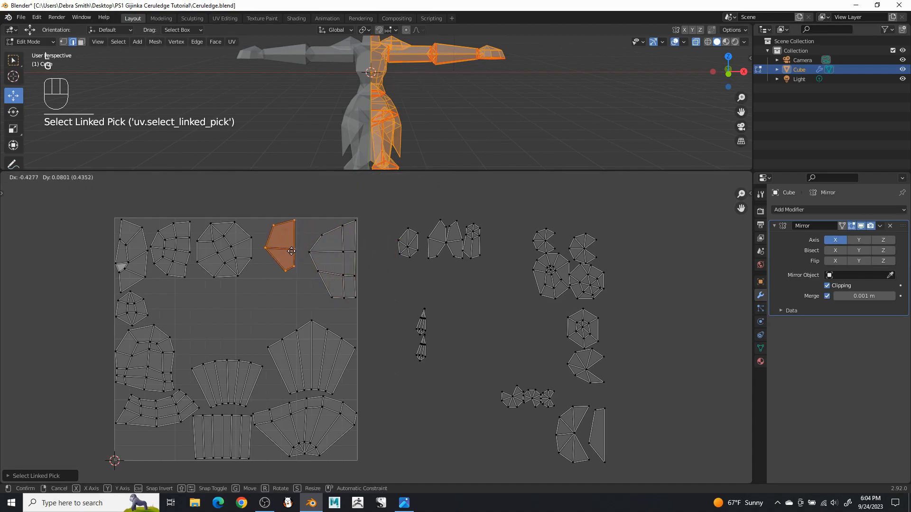
{"action": "left_click", "coordinate": [284, 250]}
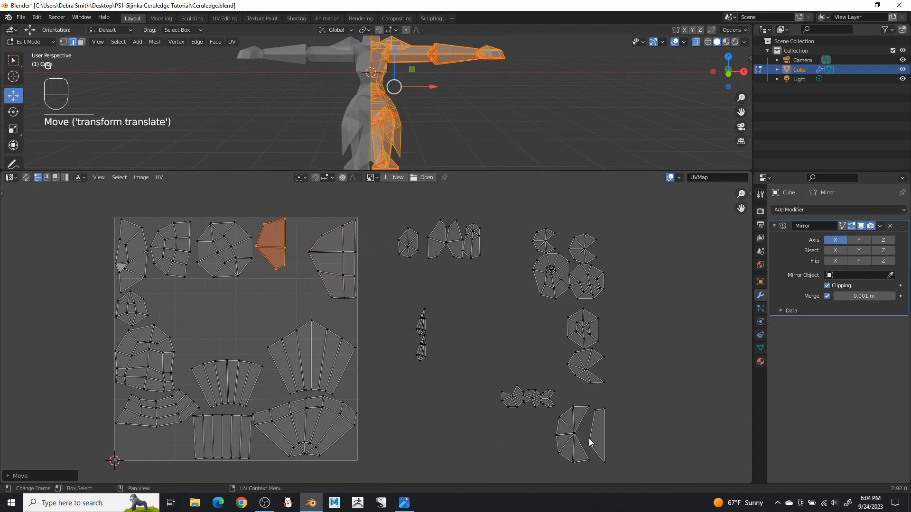
- Move the large notched half-octagon island into the gap between the small two-face island and the half-shield island
{"action": "key", "text": "l"}
{"action": "left_click", "coordinate": [585, 466]}
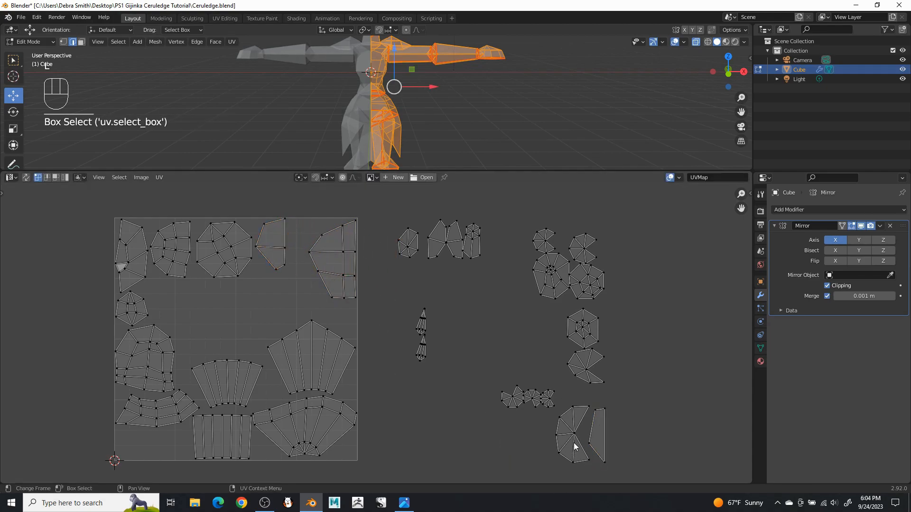
{"action": "key", "text": "l"}
{"action": "key", "text": "g"}
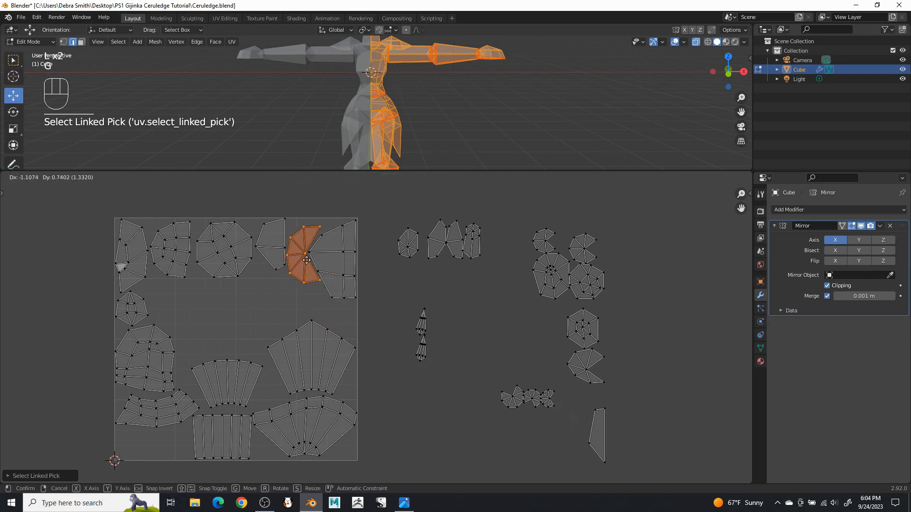
{"action": "left_click", "coordinate": [306, 258]}
{"action": "middle_click_drag", "start_coordinate": [337, 252], "coordinate": [426, 320], "text": "shift"}
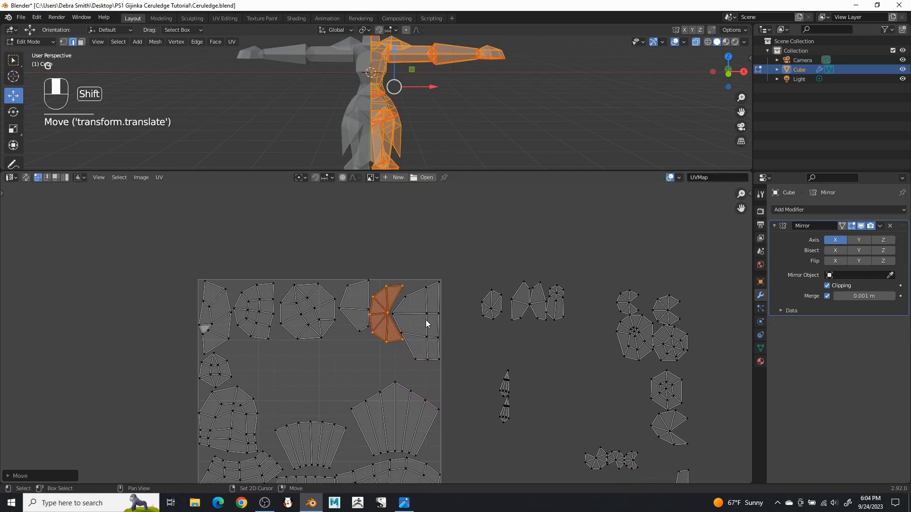
{"action": "scroll", "coordinate": [405, 306], "scroll_direction": "up", "scroll_amount": 4}
{"action": "left_click", "coordinate": [326, 348]}
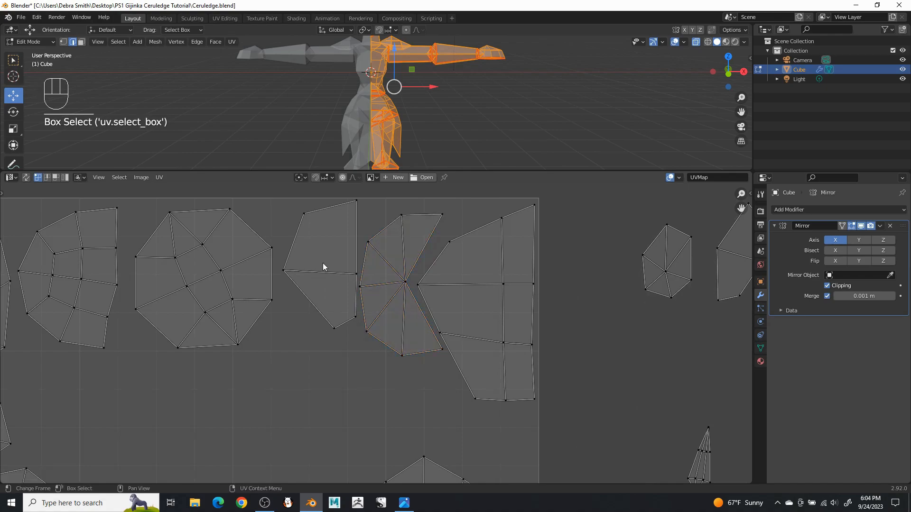
- Shift the large octagonal island and the two-face half island together slightly left along the UV square's top edge
{"action": "key", "text": "l"}
{"action": "key", "text": "l"}
{"action": "key", "text": "g"}
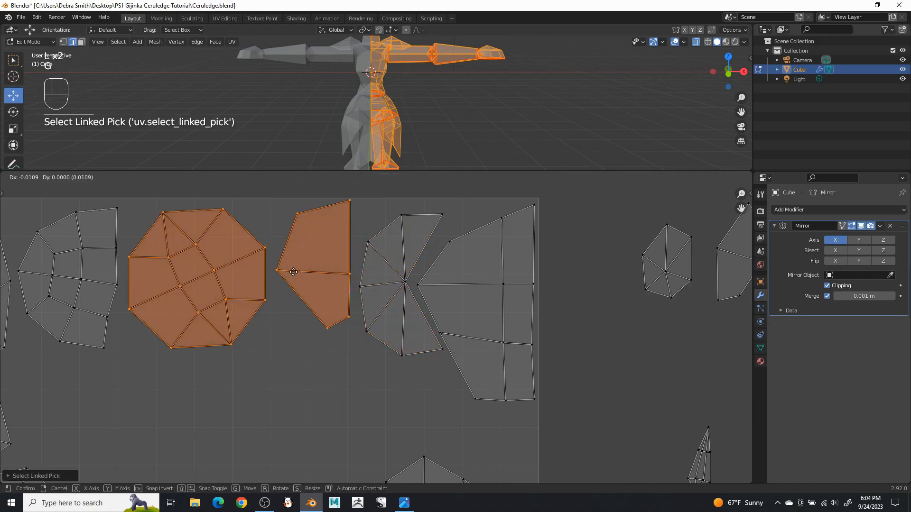
{"action": "left_click", "coordinate": [264, 259]}
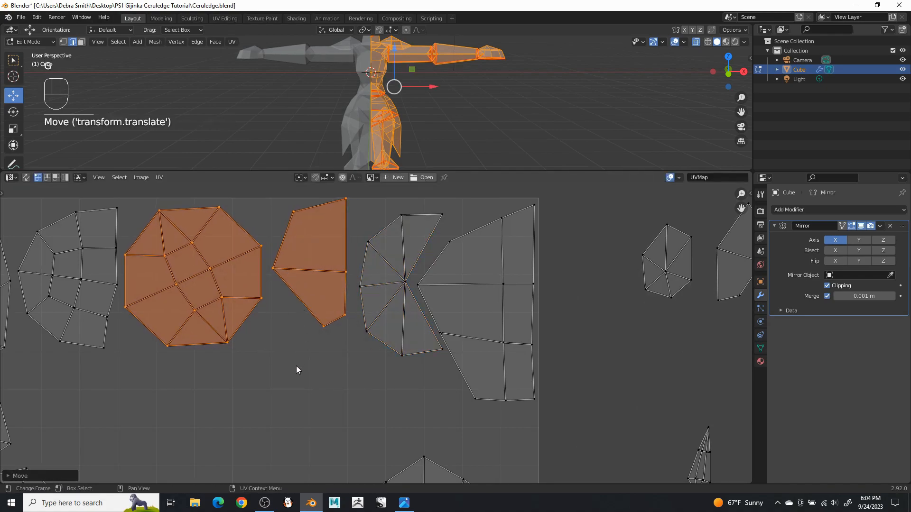
- Nudge the two-face half island slightly down and left so it sits just inside the UV square's top edge
{"action": "left_click", "coordinate": [336, 255]}
{"action": "key", "text": "l"}
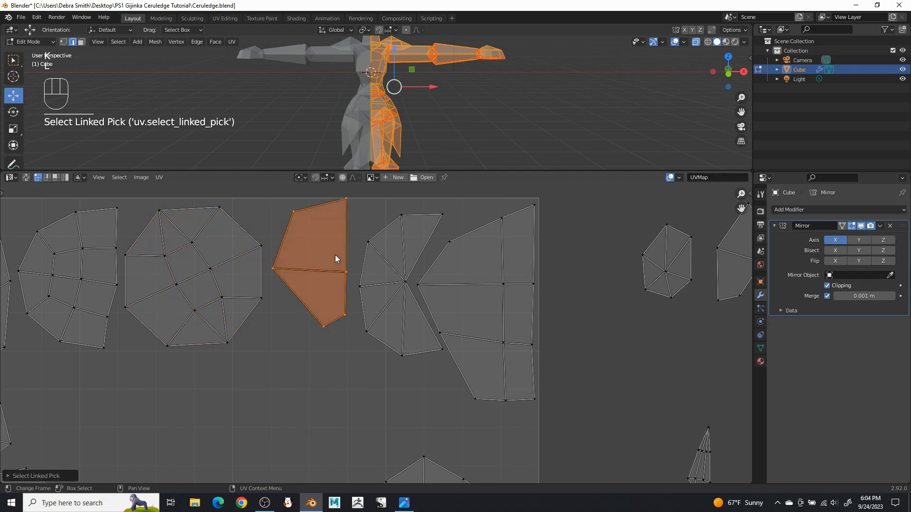
{"action": "key", "text": "g"}
{"action": "left_click", "coordinate": [303, 381]}
{"action": "left_click", "coordinate": [314, 384]}
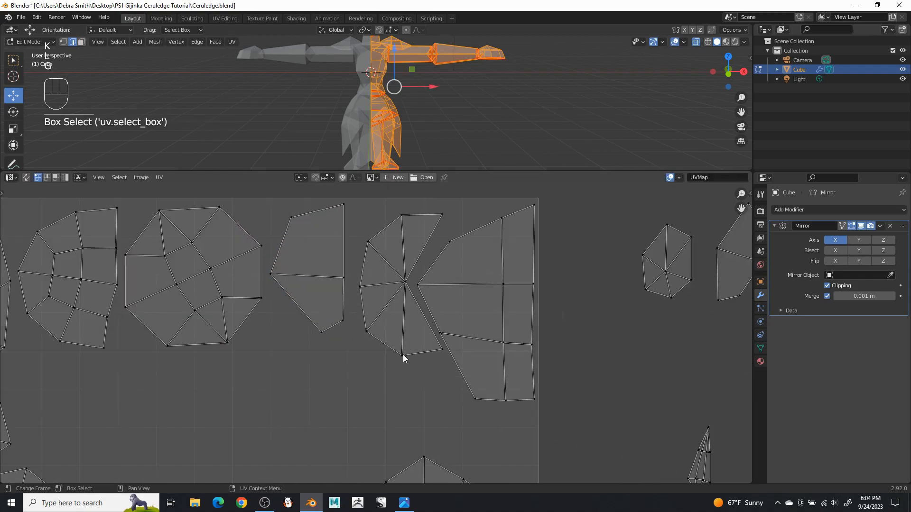
- Nudge the notched half-octagon island slightly left and down, away from the half-shield island
{"action": "key", "text": "l"}
{"action": "key", "text": "g"}
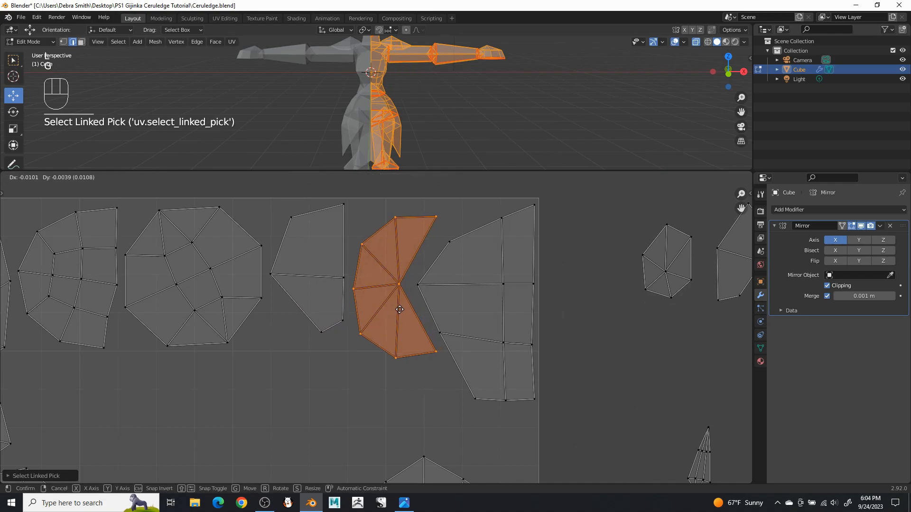
{"action": "left_click", "coordinate": [396, 310]}
{"action": "left_click", "coordinate": [394, 400]}
- Move the lower of the two touching round islands into the UV square, right of the small hexagonal island on the left edge
{"action": "scroll", "coordinate": [414, 403], "scroll_direction": "down", "scroll_amount": 3}
{"action": "middle_click_drag", "start_coordinate": [660, 404], "coordinate": [527, 330], "text": "shift"}
{"action": "scroll", "coordinate": [527, 330], "scroll_direction": "down", "scroll_amount": 3}
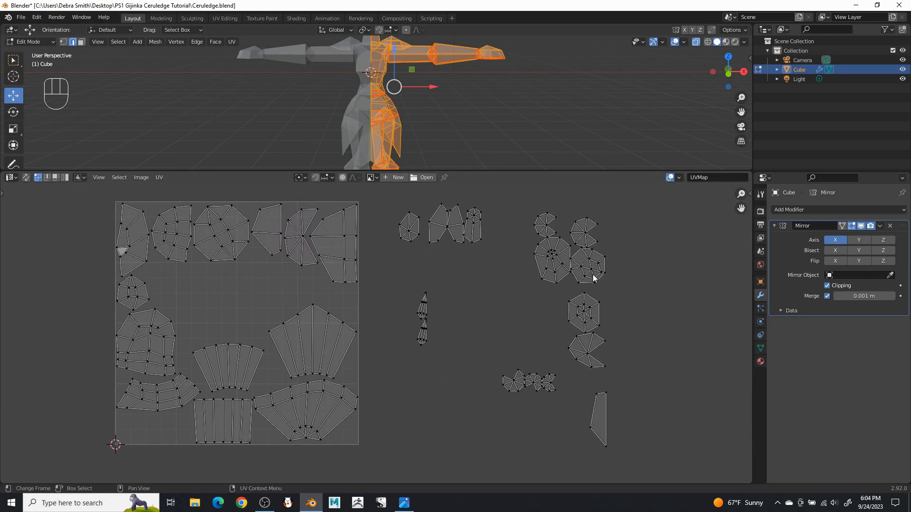
{"action": "key", "text": "l"}
{"action": "key", "text": "g"}
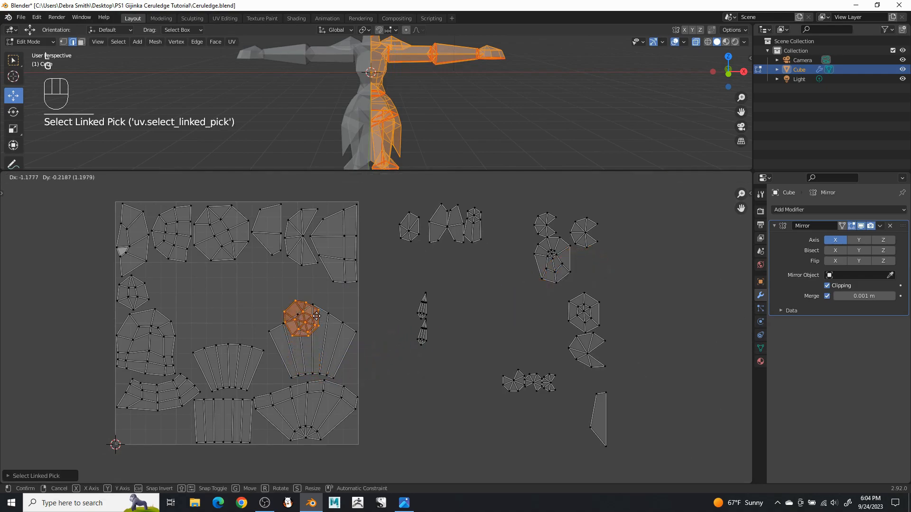
{"action": "left_click", "coordinate": [186, 289]}
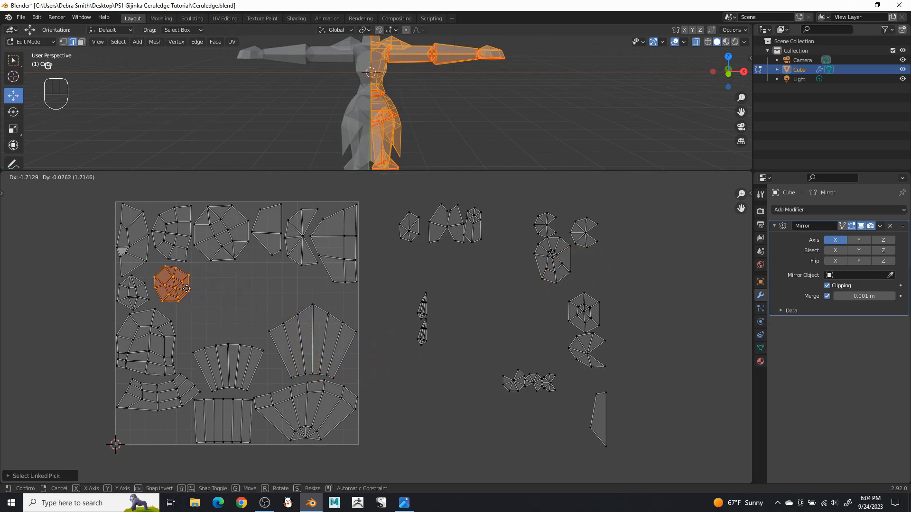
{"action": "left_click", "coordinate": [244, 309]}
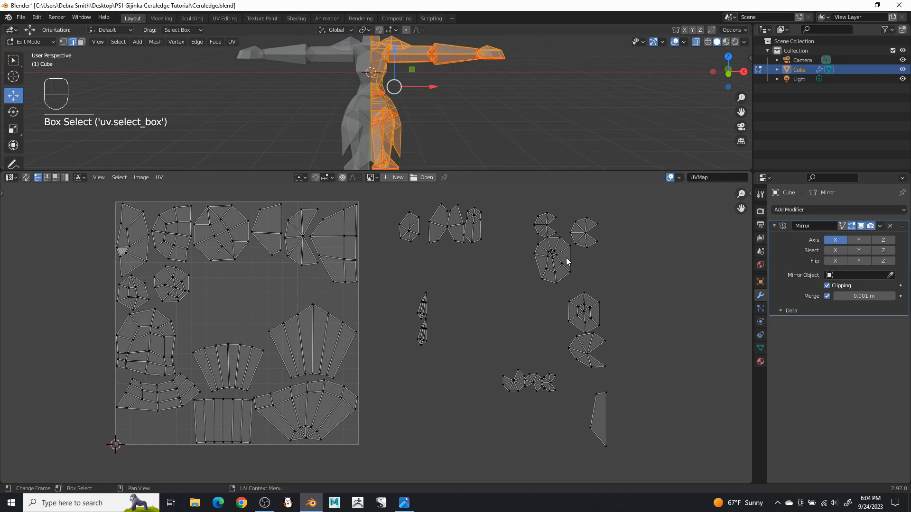
- Move the elongated octagonal island into the UV square, between the dome-shaped island and the smaller fan
{"action": "key", "text": "l"}
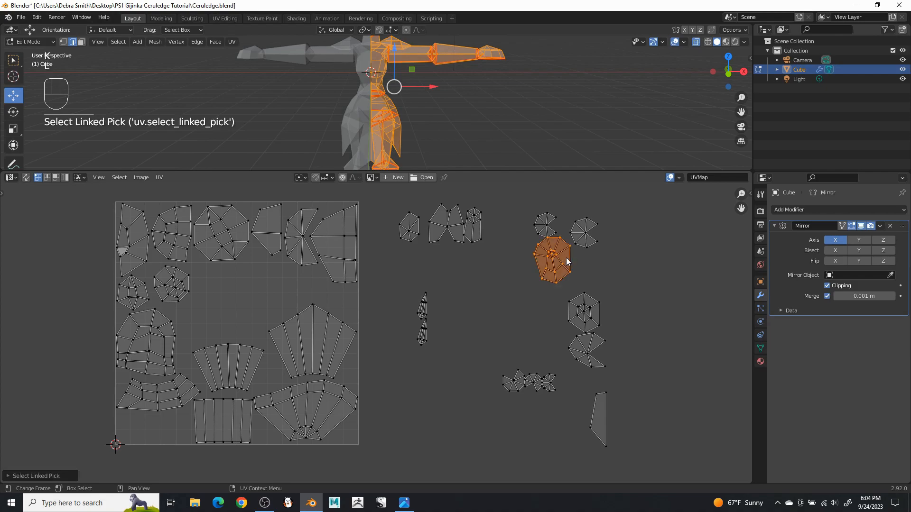
{"action": "key", "text": "g"}
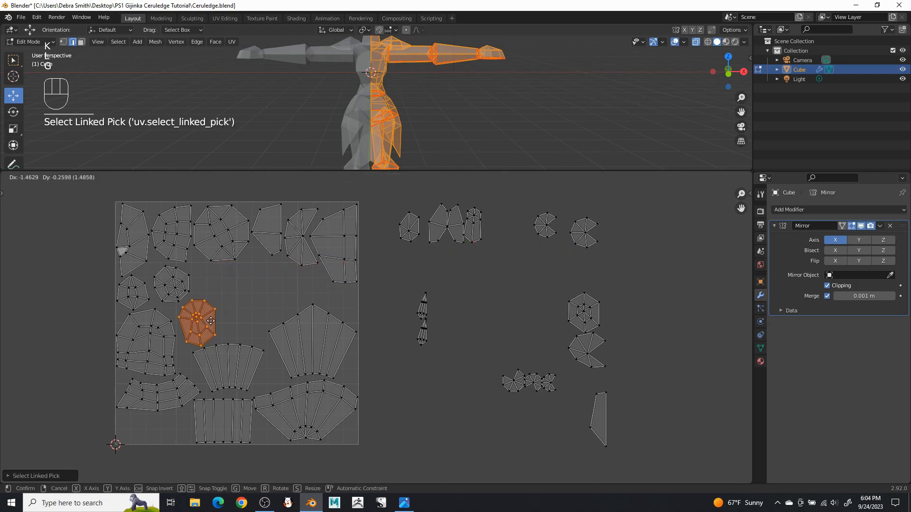
{"action": "left_click", "coordinate": [211, 321]}
{"action": "left_click", "coordinate": [253, 309]}
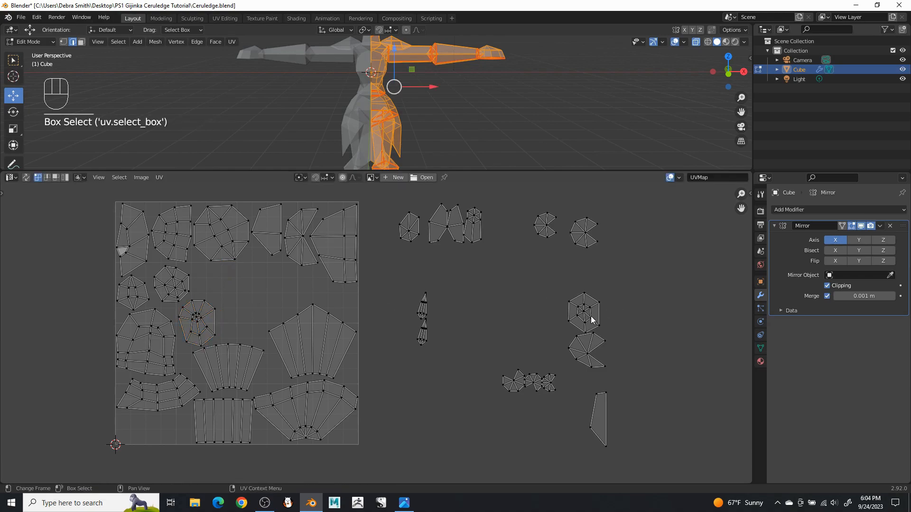
- Move the hexagonal island with the inner ring into the UV square, beneath the large octagonal island
{"action": "key", "text": "l"}
{"action": "key", "text": "g"}
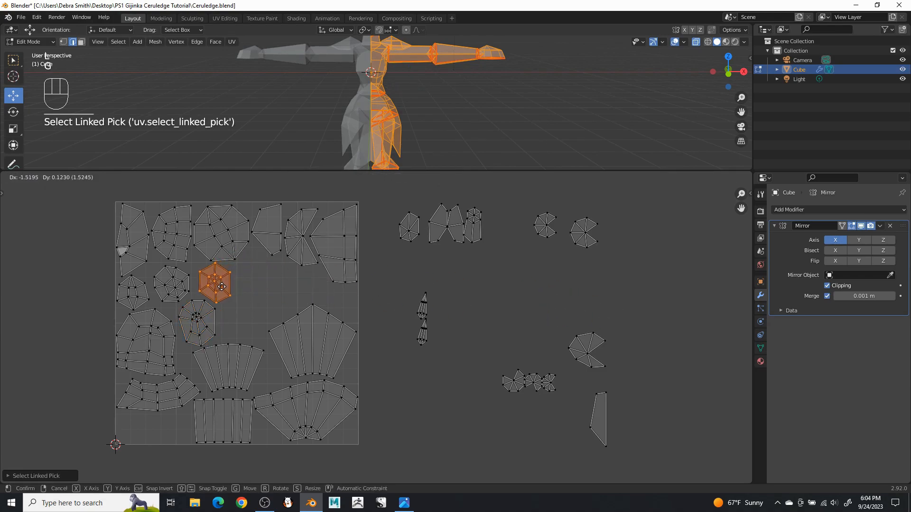
{"action": "left_click", "coordinate": [223, 287]}
{"action": "left_click", "coordinate": [278, 294]}
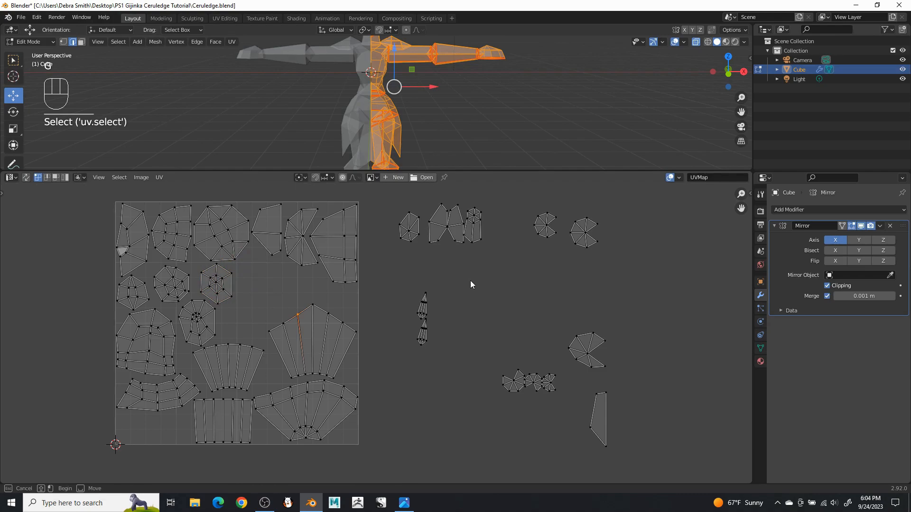
{"action": "left_click_drag", "start_coordinate": [471, 285], "coordinate": [453, 308]}
- Move the two narrow spiked islands together to the UV square's right edge, beside the lower side of the pointed fan
{"action": "key", "text": "l"}
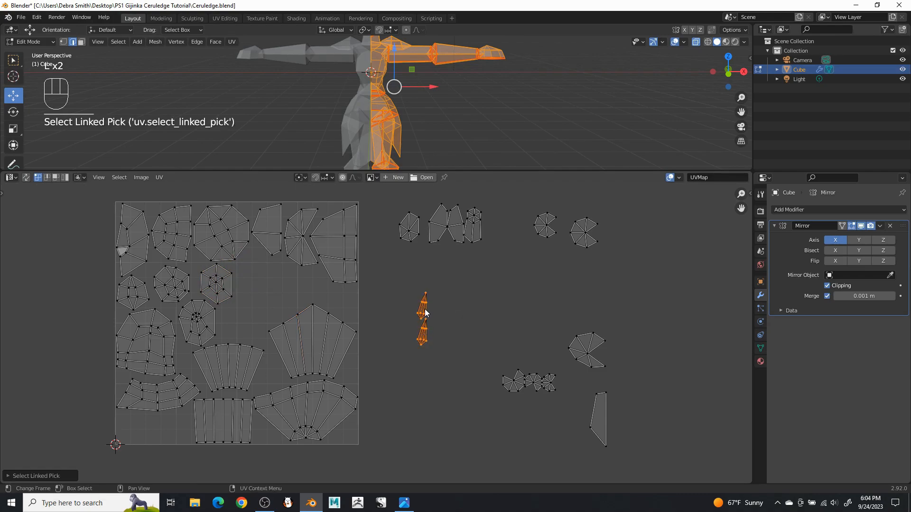
{"action": "key", "text": "g"}
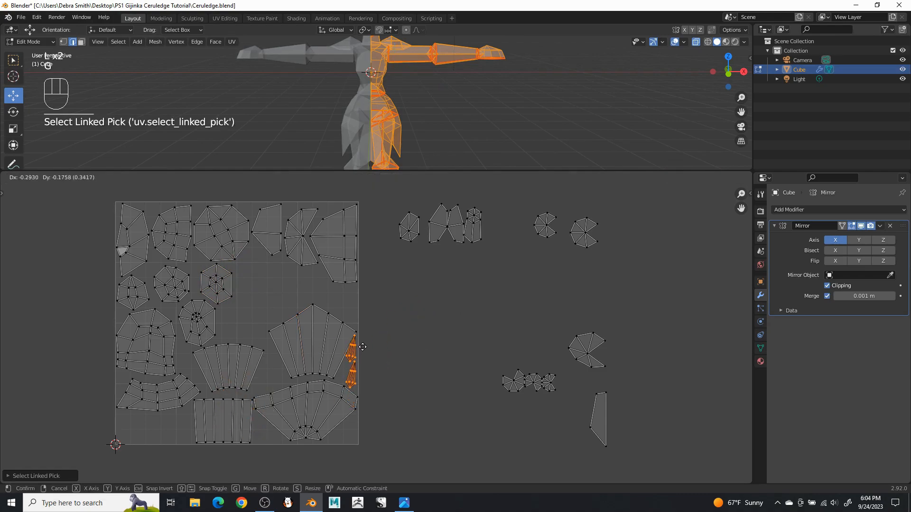
{"action": "left_click", "coordinate": [363, 355]}
{"action": "scroll", "coordinate": [378, 374], "scroll_direction": "up", "scroll_amount": 4}
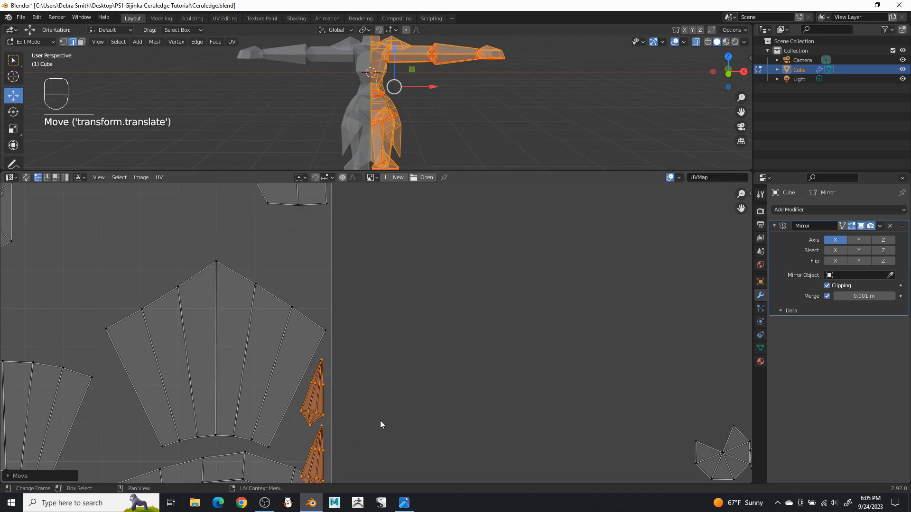
{"action": "middle_click_drag", "start_coordinate": [380, 420], "coordinate": [402, 357], "text": "shift"}
{"action": "left_click_drag", "start_coordinate": [403, 357], "coordinate": [344, 385]}
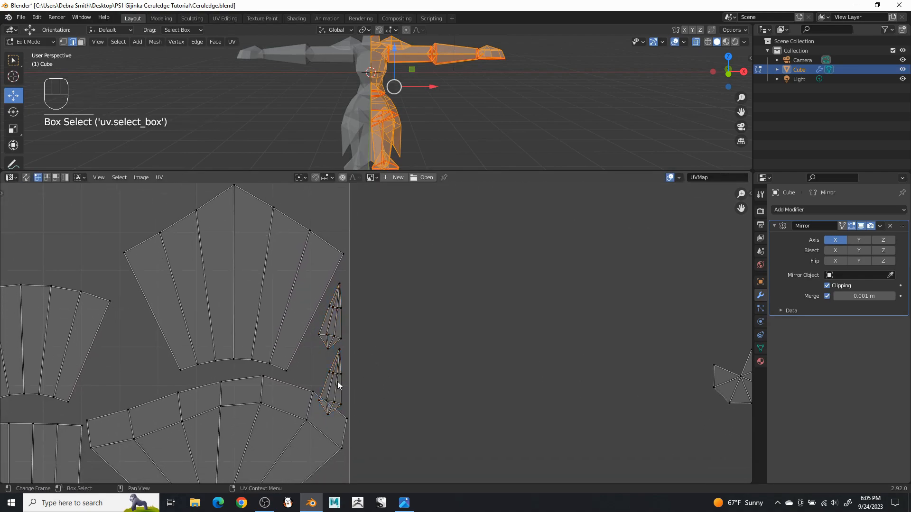
- Move the lower narrow spiked island off the wide fan and into the UV square's lower-right corner
{"action": "key", "text": "l"}
{"action": "key", "text": "g"}
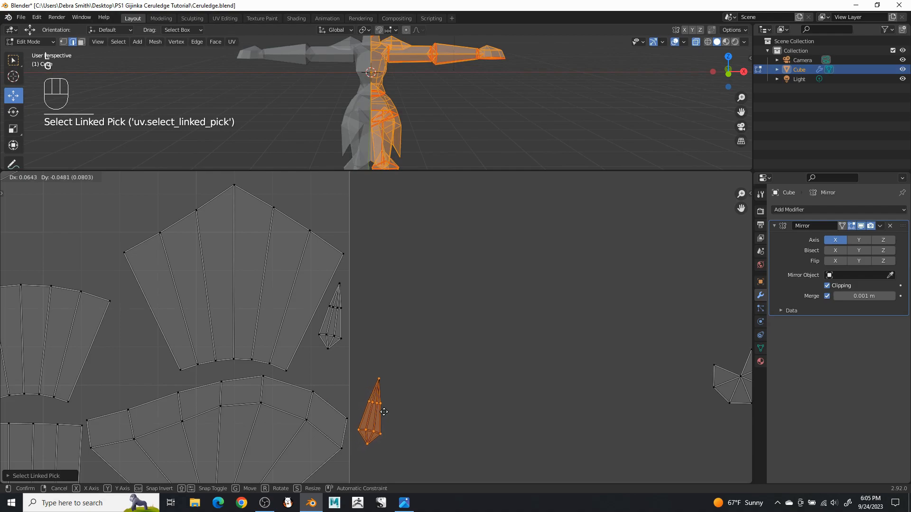
{"action": "left_click", "coordinate": [394, 409]}
{"action": "middle_click_drag", "start_coordinate": [394, 411], "coordinate": [445, 286], "text": "shift"}
{"action": "key", "text": "h"}
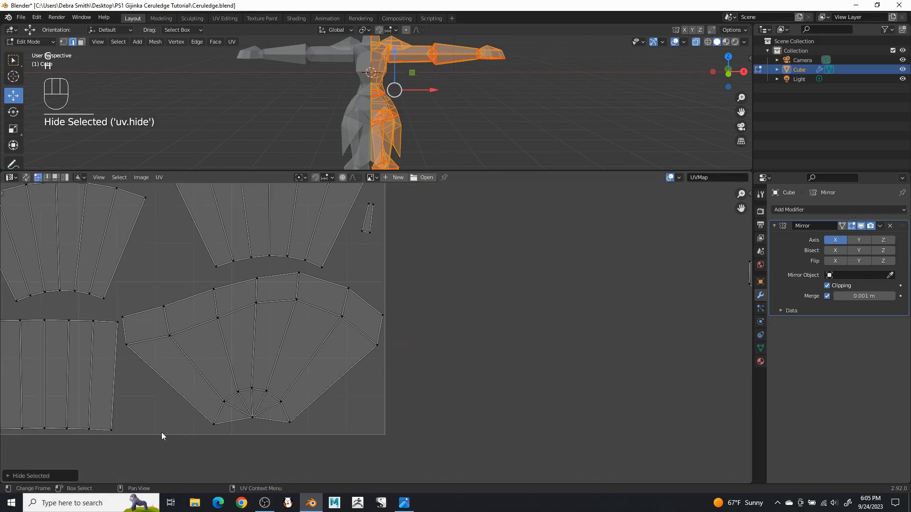
{"action": "key", "text": "ctrl+z"}
{"action": "left_click", "coordinate": [469, 319]}
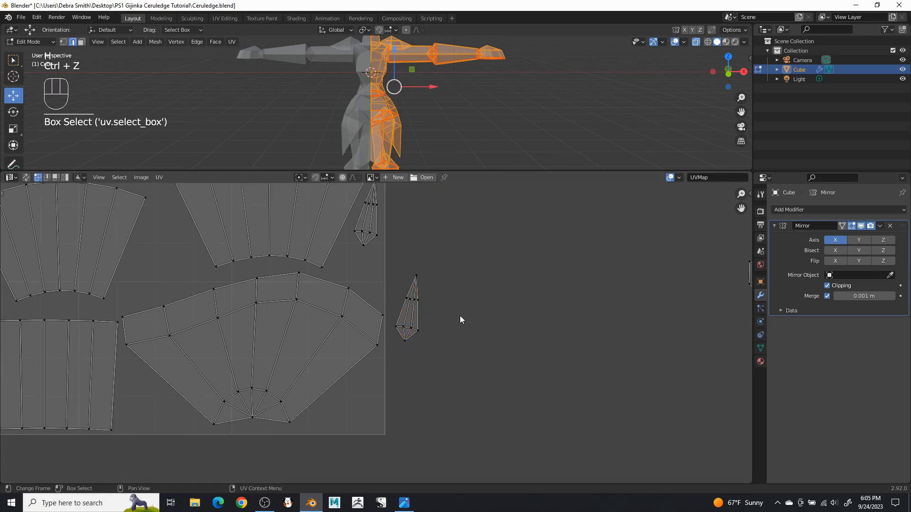
{"action": "key", "text": "l"}
{"action": "key", "text": "g"}
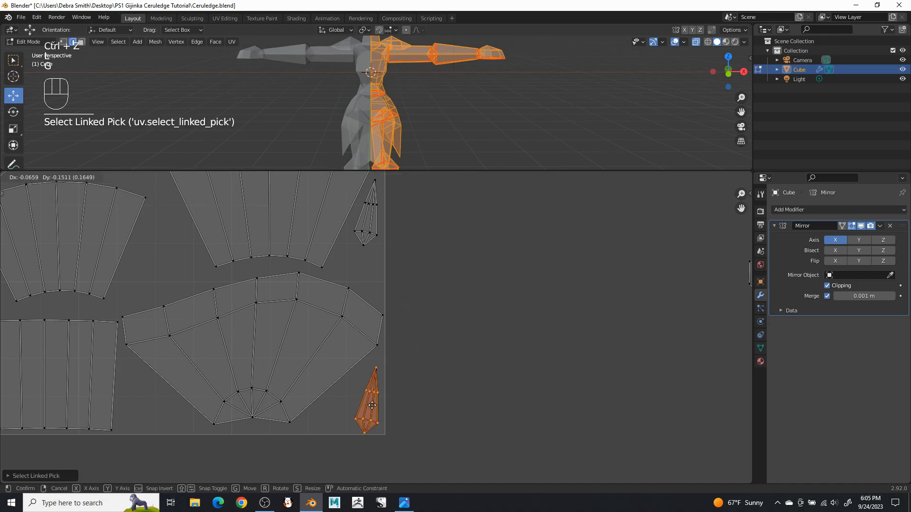
{"action": "left_click", "coordinate": [363, 403]}
- Enlarge the corner spiked island and tilt it to fit along the wide fan's slanted lower-right edge
{"action": "key", "text": "s"}
{"action": "left_click", "coordinate": [403, 390]}
{"action": "key", "text": "r"}
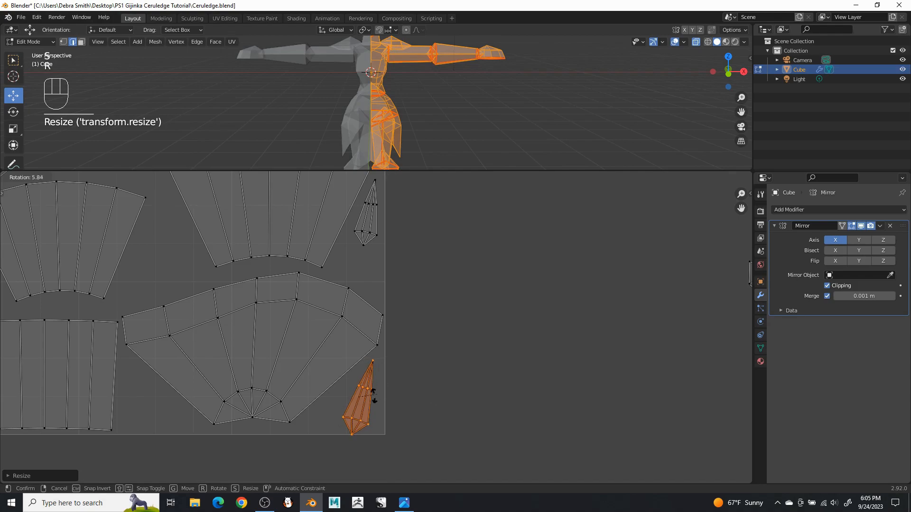
{"action": "left_click", "coordinate": [392, 393]}
{"action": "key", "text": "g"}
{"action": "left_click", "coordinate": [386, 389]}
{"action": "key", "text": "s"}
{"action": "left_click", "coordinate": [417, 385]}
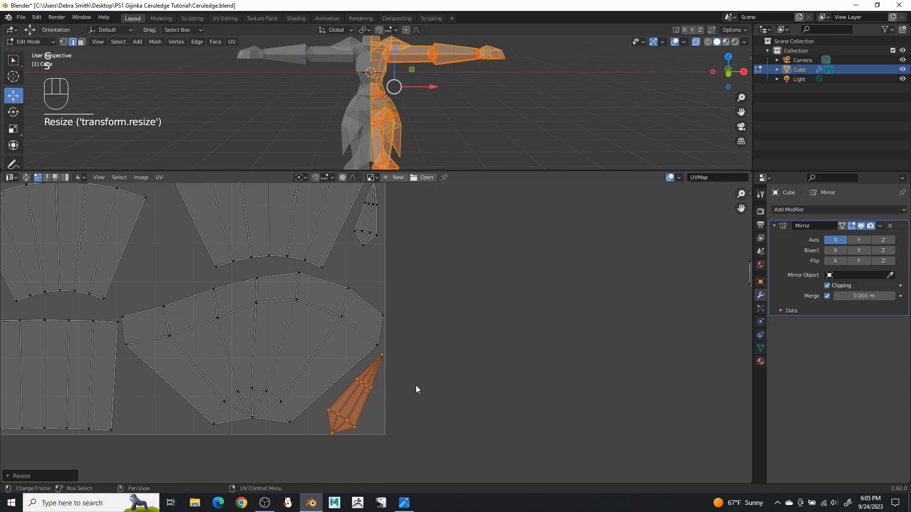
{"action": "left_click", "coordinate": [415, 382]}
- Enlarge the other narrow spiked island and fit it against the UV square's right edge, beside the pointed fan
{"action": "scroll", "coordinate": [433, 313], "scroll_direction": "up", "scroll_amount": 4, "text": "shift"}
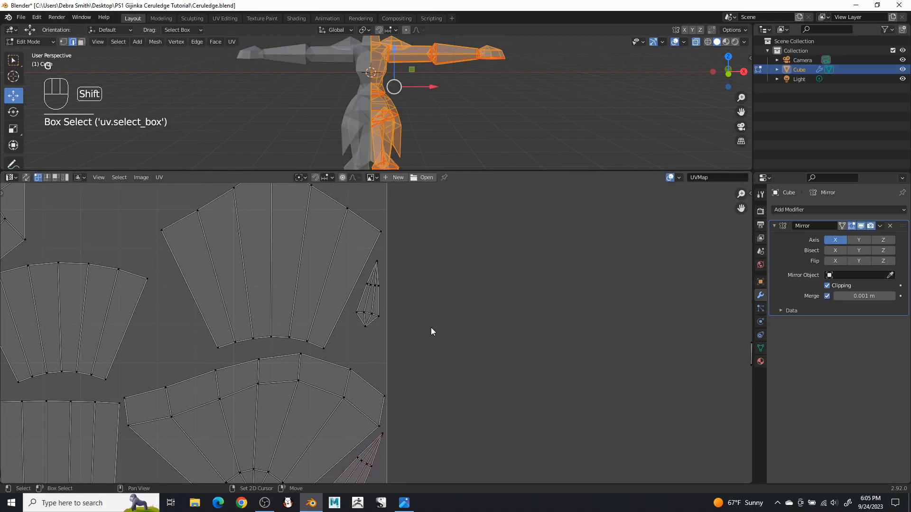
{"action": "key", "text": "l"}
{"action": "key", "text": "g"}
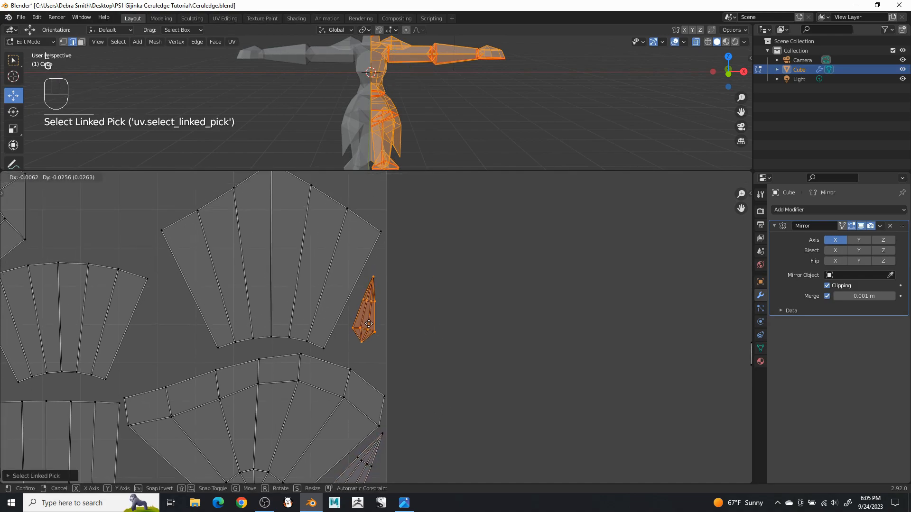
{"action": "left_click", "coordinate": [377, 327]}
{"action": "key", "text": "s"}
{"action": "left_click", "coordinate": [482, 314]}
{"action": "key", "text": "g"}
{"action": "left_click", "coordinate": [505, 316]}
{"action": "left_click", "coordinate": [505, 316]}
{"action": "scroll", "coordinate": [481, 314], "scroll_direction": "down", "scroll_amount": 4}
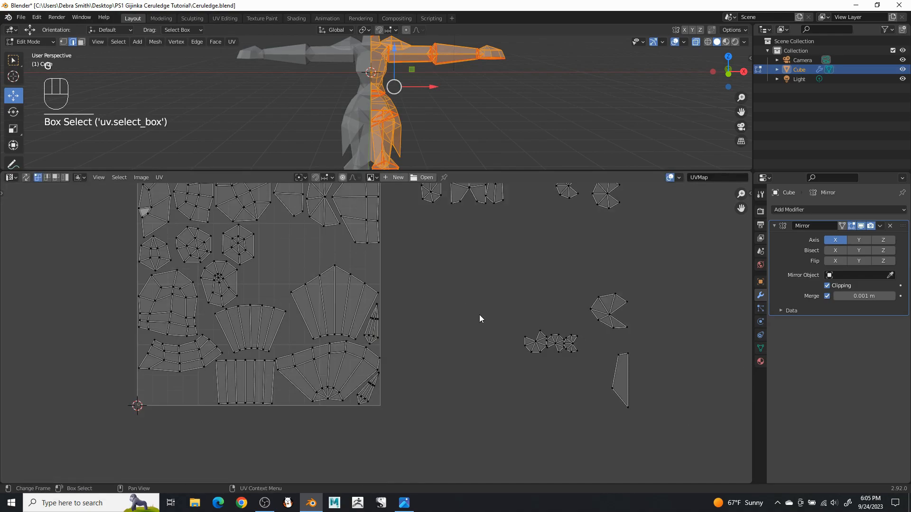
- Move the tall, narrow four-sided island into the UV square, right of the hexagonal island in the second row
{"action": "scroll", "coordinate": [502, 269], "scroll_direction": "up", "scroll_amount": 3, "text": "shift"}
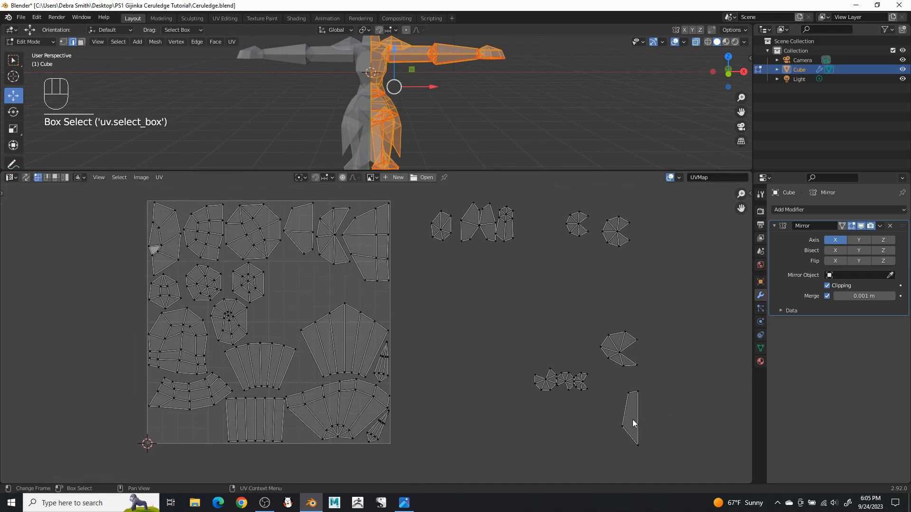
{"action": "key", "text": "l"}
{"action": "key", "text": "g"}
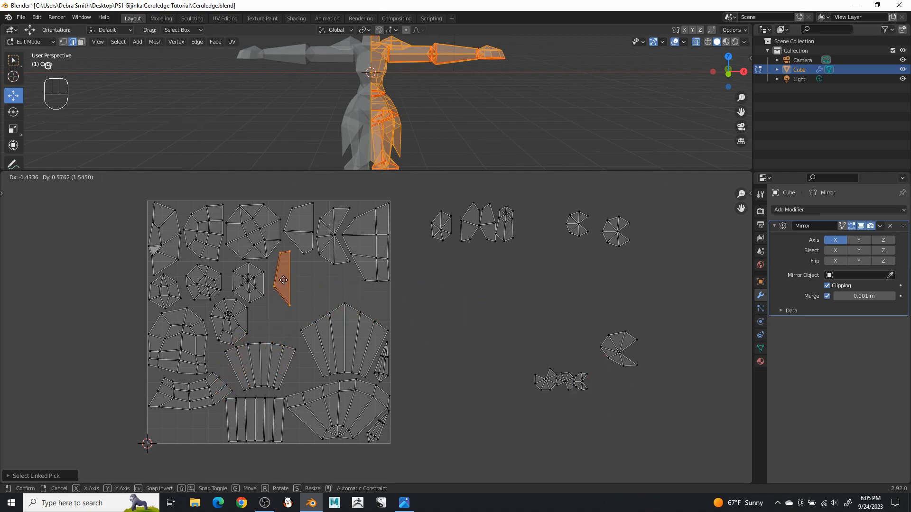
{"action": "left_click", "coordinate": [282, 281]}
{"action": "left_click", "coordinate": [371, 290]}
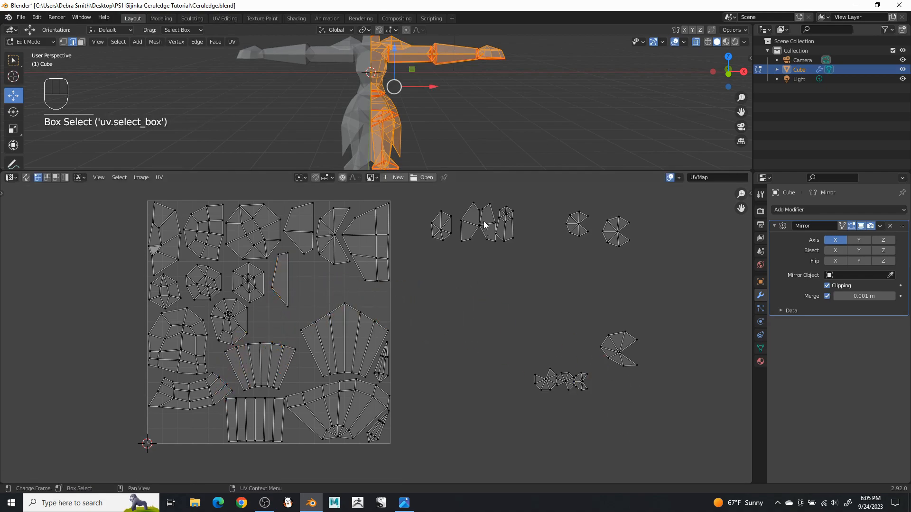
- Move the right-hand island of the leaf-shaped pair to the UV square's right edge, above the pointed fan
{"action": "key", "text": "l"}
{"action": "key", "text": "g"}
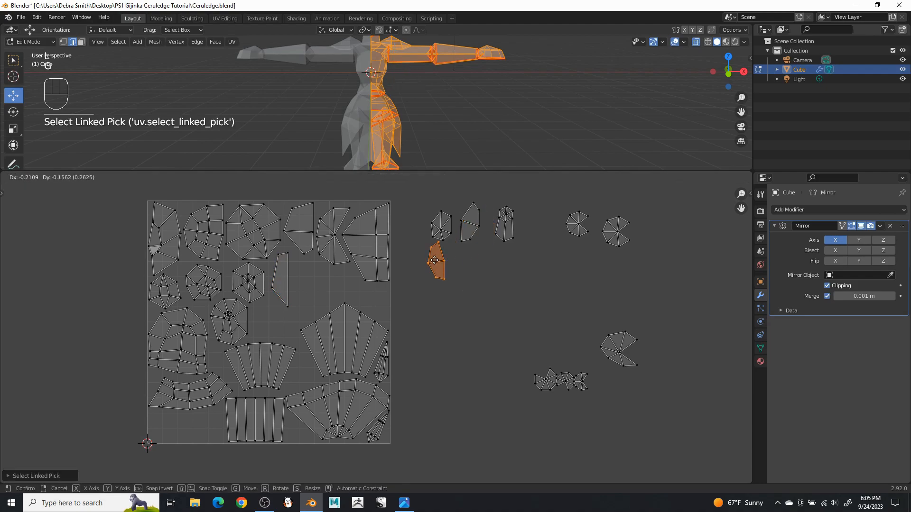
{"action": "left_click", "coordinate": [380, 300]}
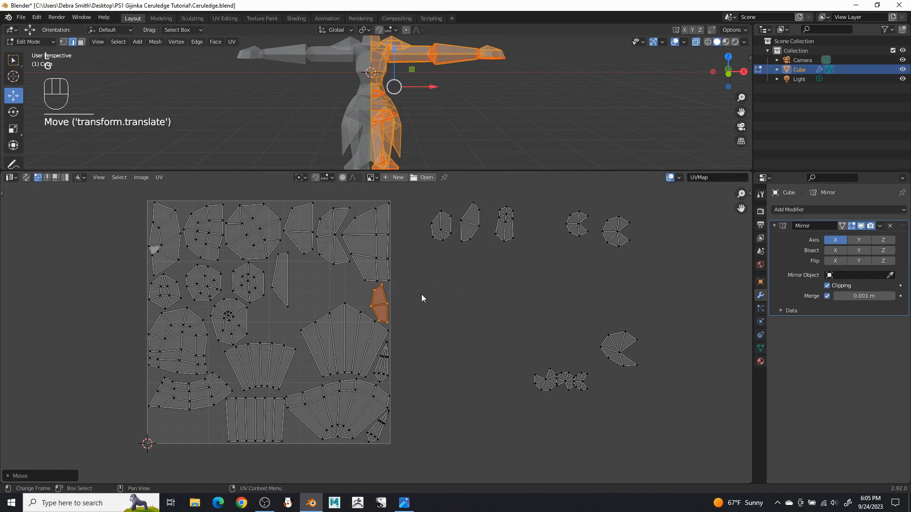
- Move the remaining leaf-shaped island into the UV square above the pointed fan and rotate it to lean left
{"action": "scroll", "coordinate": [451, 272], "scroll_direction": "up", "scroll_amount": 2}
{"action": "middle_click_drag", "start_coordinate": [481, 249], "coordinate": [472, 292], "text": "shift"}
{"action": "left_click", "coordinate": [502, 313]}
{"action": "key", "text": "l"}
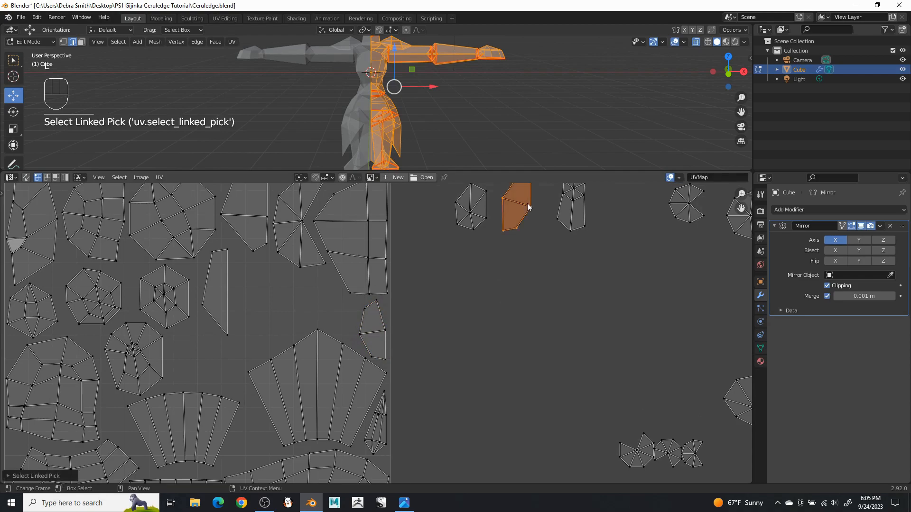
{"action": "key", "text": "g"}
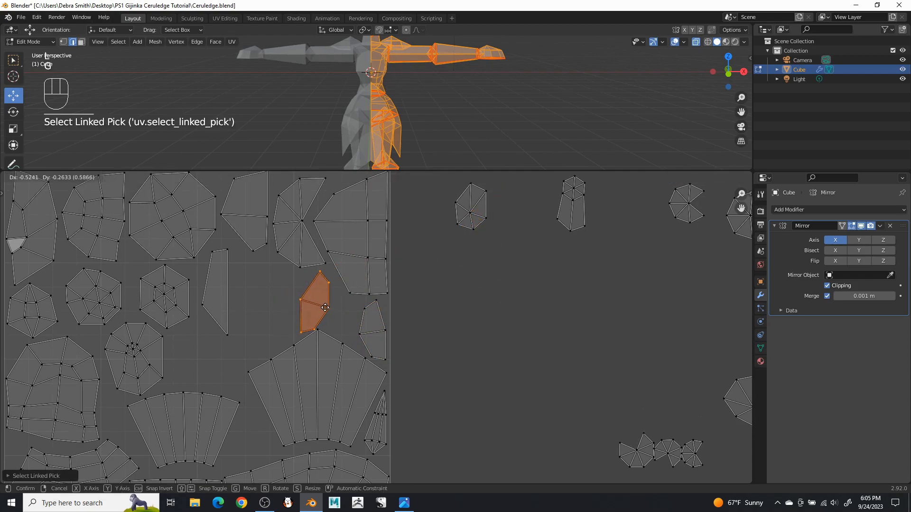
{"action": "left_click", "coordinate": [349, 314]}
{"action": "key", "text": "r"}
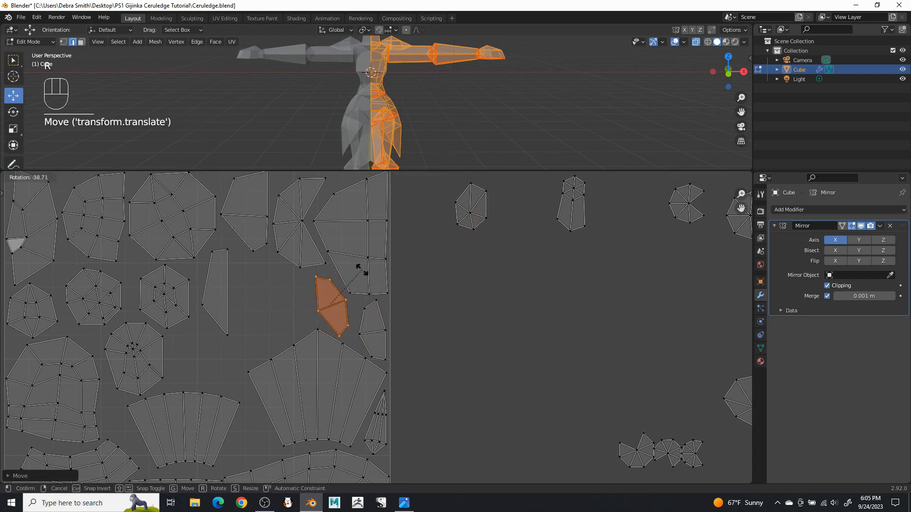
{"action": "left_click", "coordinate": [357, 271]}
{"action": "left_click", "coordinate": [474, 288]}
- Move the small spoked oval island into the UV square, right of the elongated octagonal island
{"action": "scroll", "coordinate": [477, 289], "scroll_direction": "down", "scroll_amount": 1}
{"action": "middle_click_drag", "start_coordinate": [481, 303], "coordinate": [436, 279], "text": "shift"}
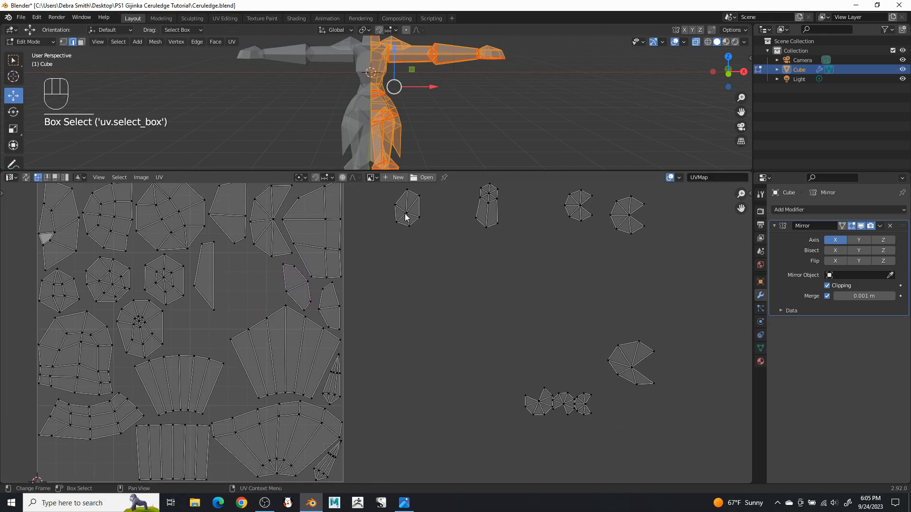
{"action": "key", "text": "l"}
{"action": "key", "text": "g"}
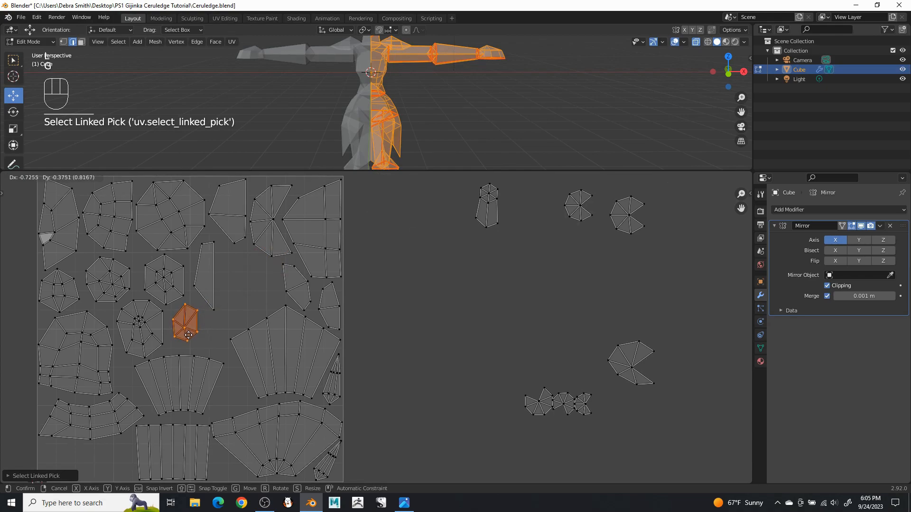
{"action": "left_click", "coordinate": [188, 335]}
- Move the narrow island with the hexagonal head into the gap between the smaller fan and the pointed fan
{"action": "left_click_drag", "start_coordinate": [517, 176], "coordinate": [480, 232]}
{"action": "key", "text": "g"}
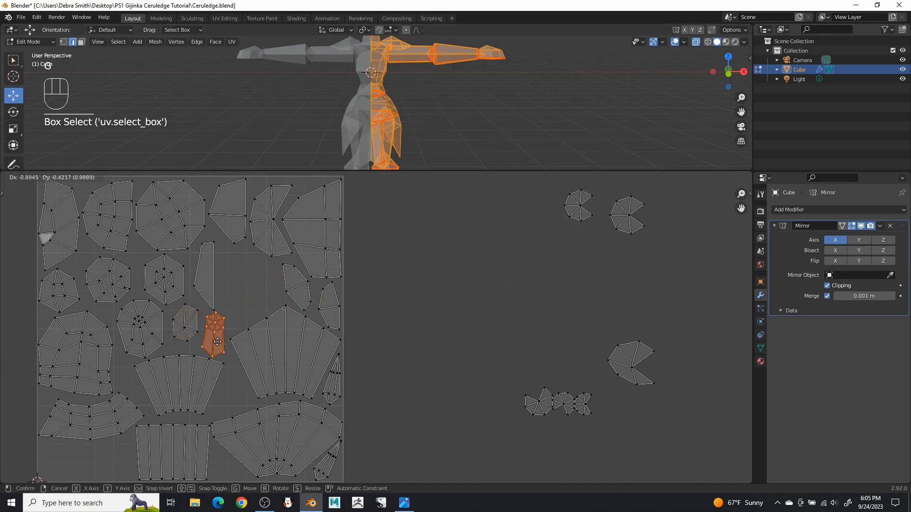
{"action": "left_click", "coordinate": [235, 398]}
{"action": "left_click", "coordinate": [612, 335]}
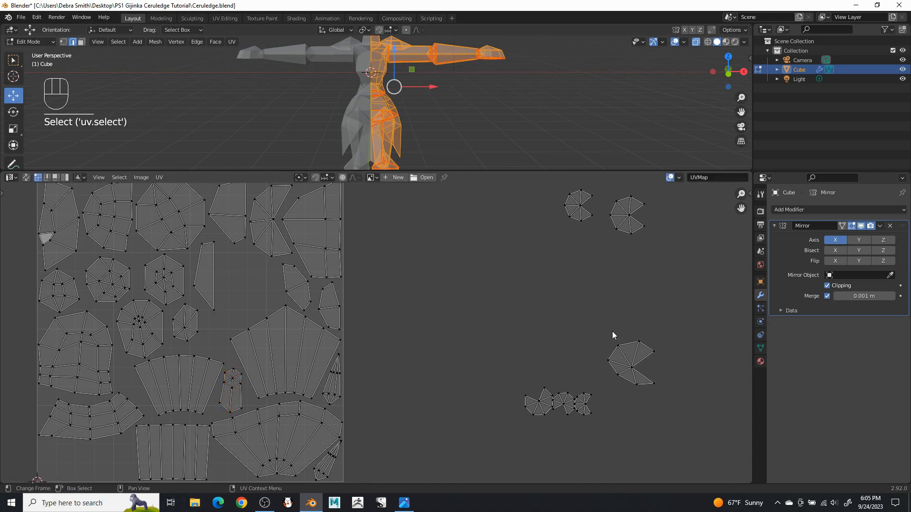
- Move the largest notched round island into the UV square, right of the tall, narrow four-sided island
{"action": "double_click", "coordinate": [632, 366]}
{"action": "key", "text": "g"}
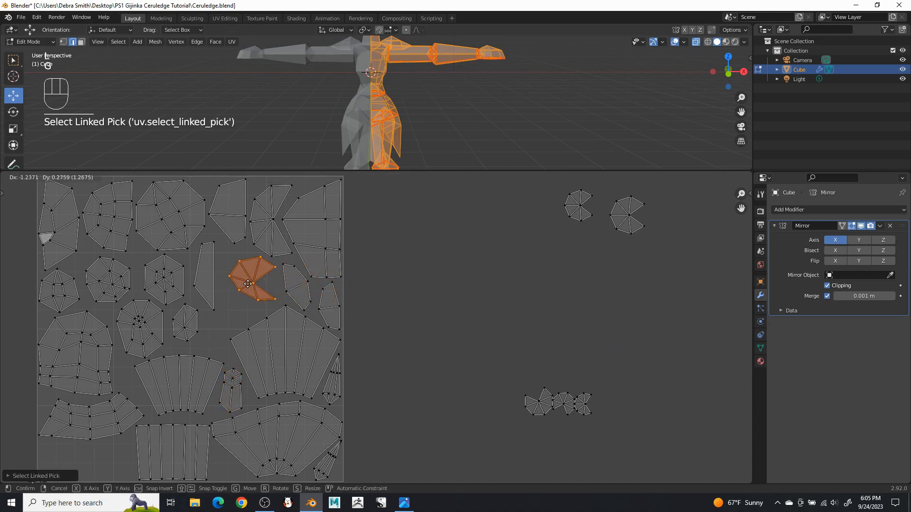
{"action": "left_click", "coordinate": [239, 280]}
- Move the two remaining notched round islands together into the UV square, beneath the largest notched island
{"action": "left_click_drag", "start_coordinate": [704, 265], "coordinate": [556, 178]}
{"action": "key", "text": "g"}
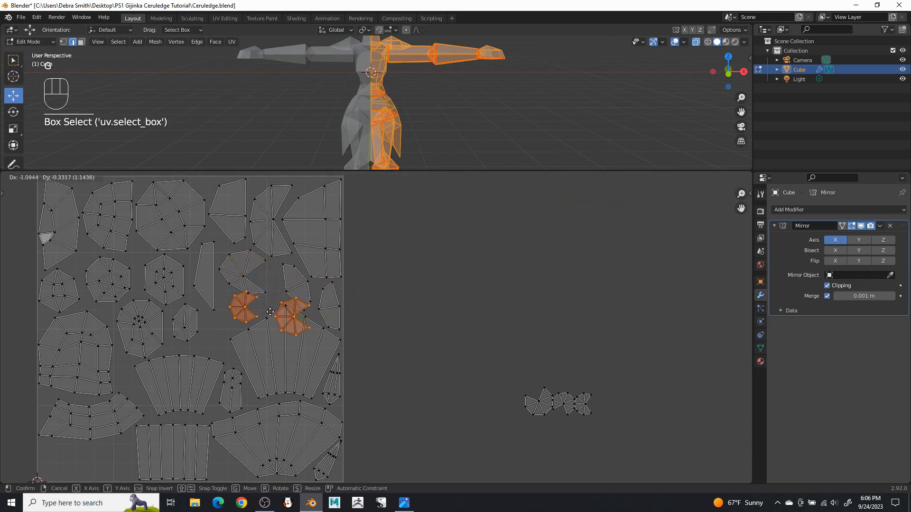
{"action": "left_click", "coordinate": [252, 319]}
- Rotate the larger of the two notched islands so its opening faces left, and place it beneath the largest notched island
{"action": "middle_click_drag", "start_coordinate": [420, 293], "coordinate": [519, 285]}
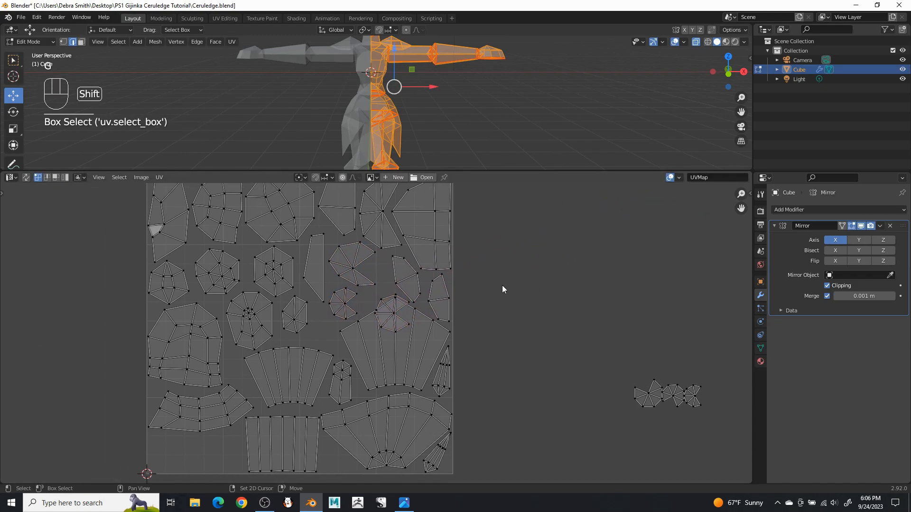
{"action": "key", "text": "l"}
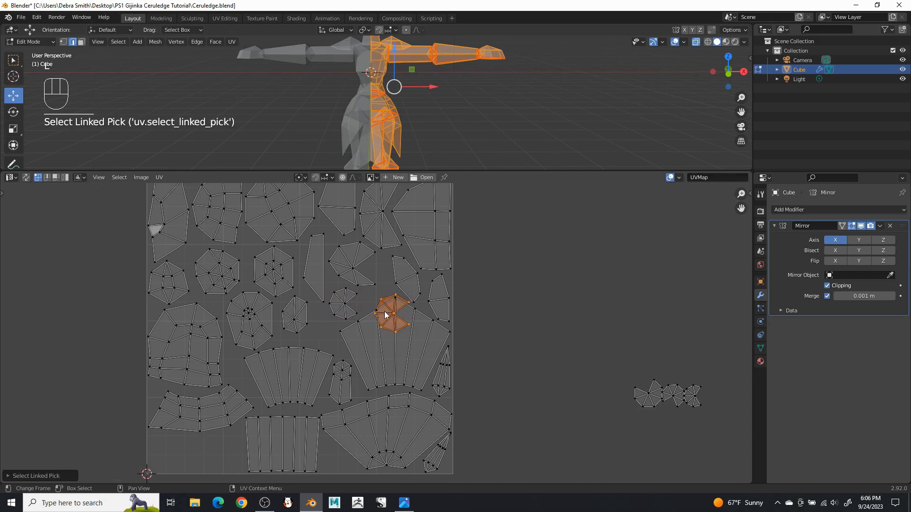
{"action": "key", "text": "g"}
{"action": "key", "text": "r"}
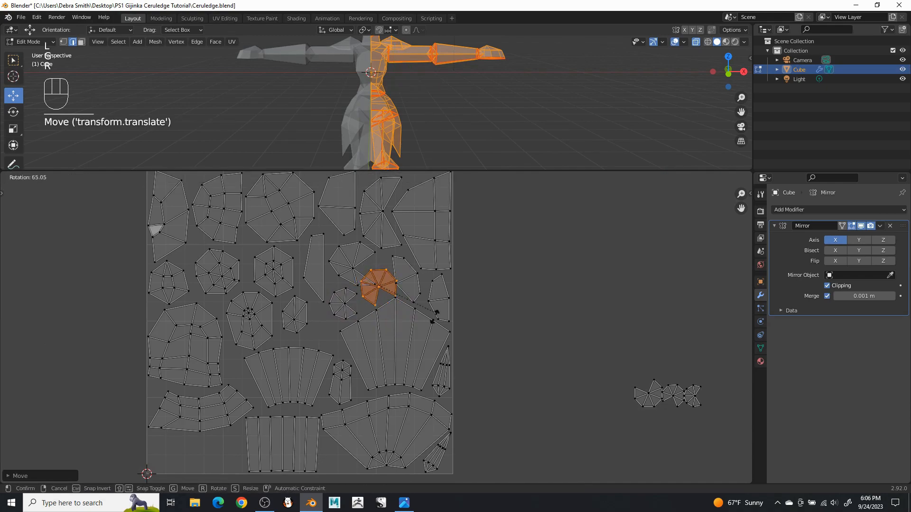
{"action": "left_click", "coordinate": [319, 307]}
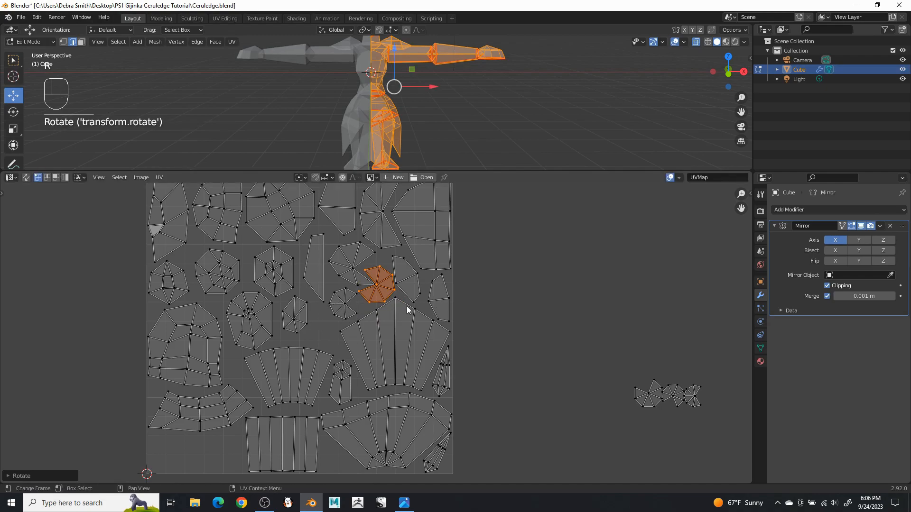
{"action": "key", "text": "g"}
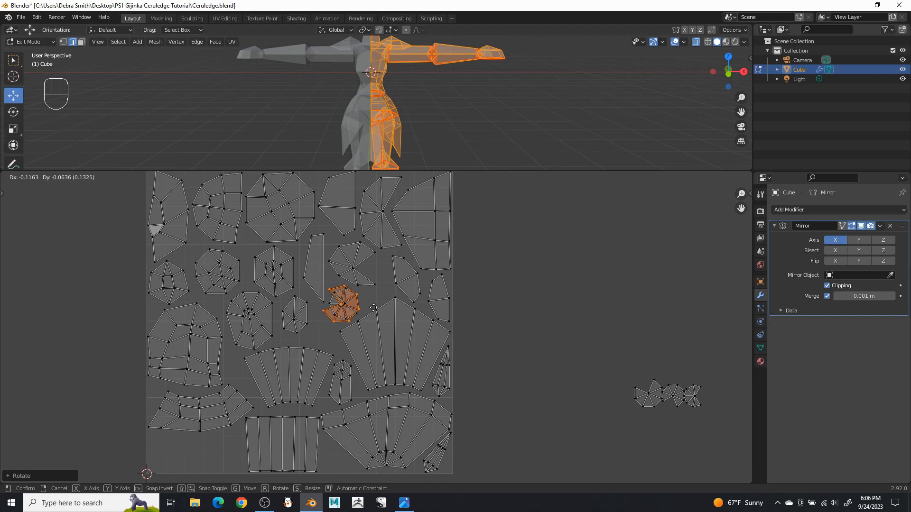
{"action": "left_click", "coordinate": [373, 307]}
- Move the smaller notched island off the overlapping one into the gap above the pointed fan's left shoulder
{"action": "scroll", "coordinate": [374, 307], "scroll_direction": "up", "scroll_amount": 4}
{"action": "left_click", "coordinate": [275, 257]}
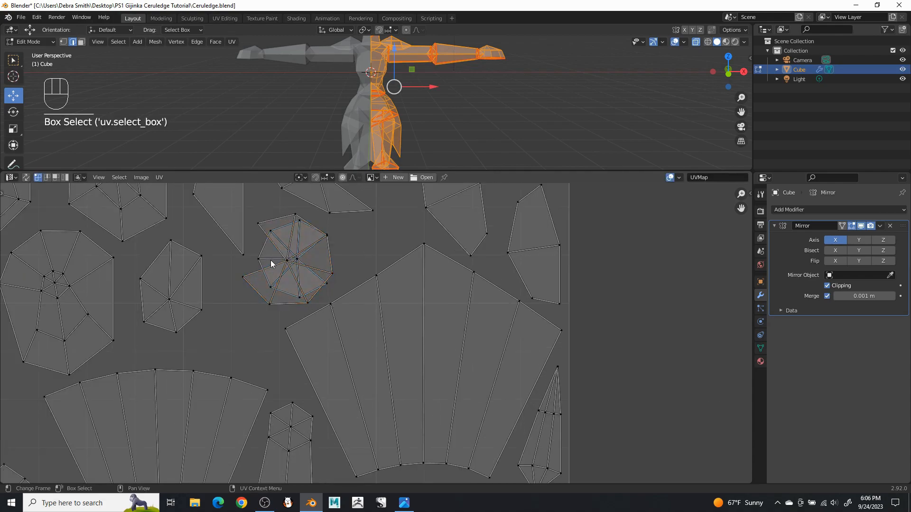
{"action": "key", "text": "l"}
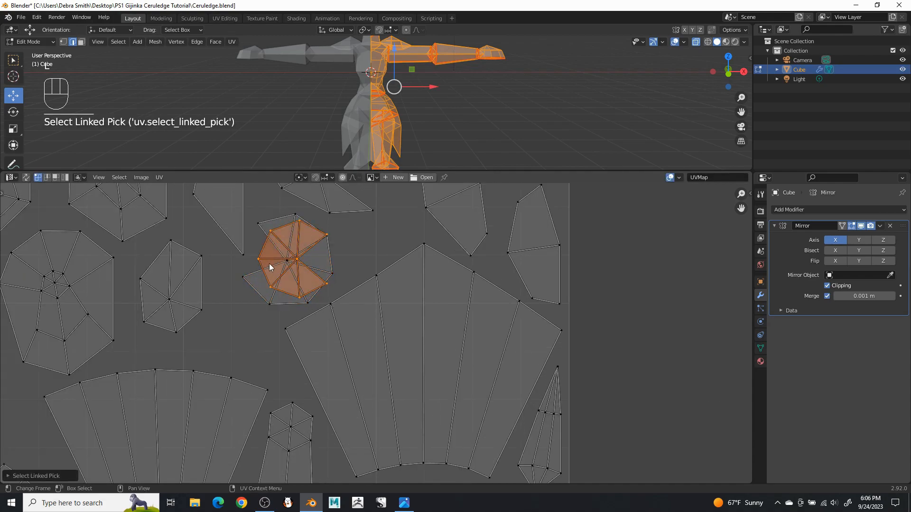
{"action": "key", "text": "g"}
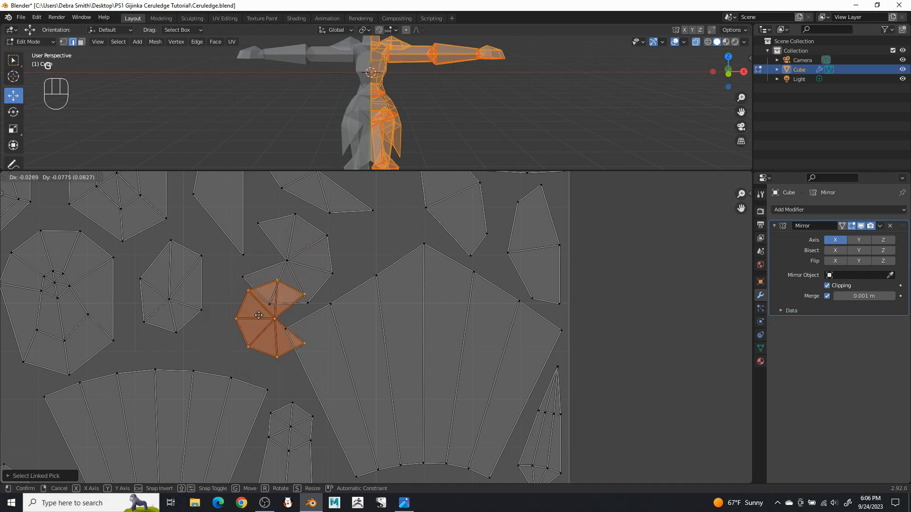
{"action": "left_click", "coordinate": [363, 214]}
{"action": "middle_click_drag", "start_coordinate": [424, 217], "coordinate": [431, 317], "text": "shift"}
- Rotate the smallest notched island so its opening faces left, and nudge it into the gap beside the tilted leaf-shaped island
{"action": "key", "text": "r"}
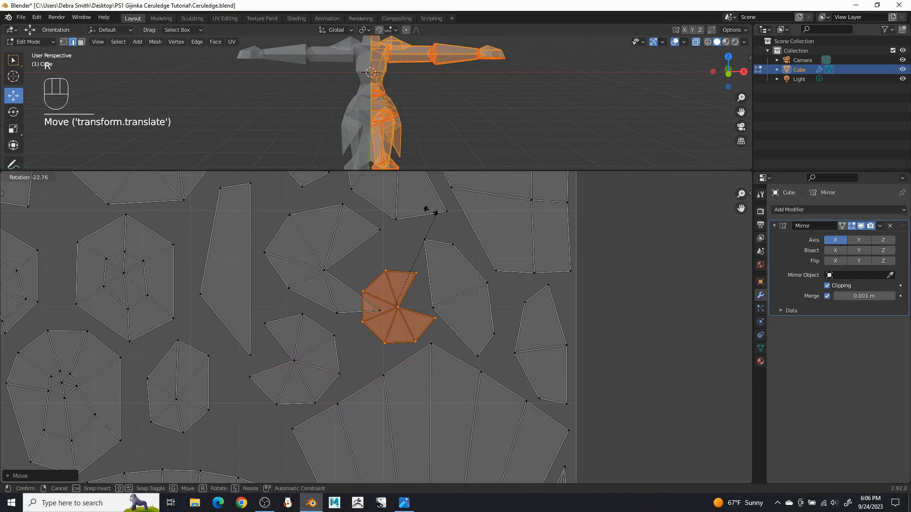
{"action": "left_click", "coordinate": [381, 340]}
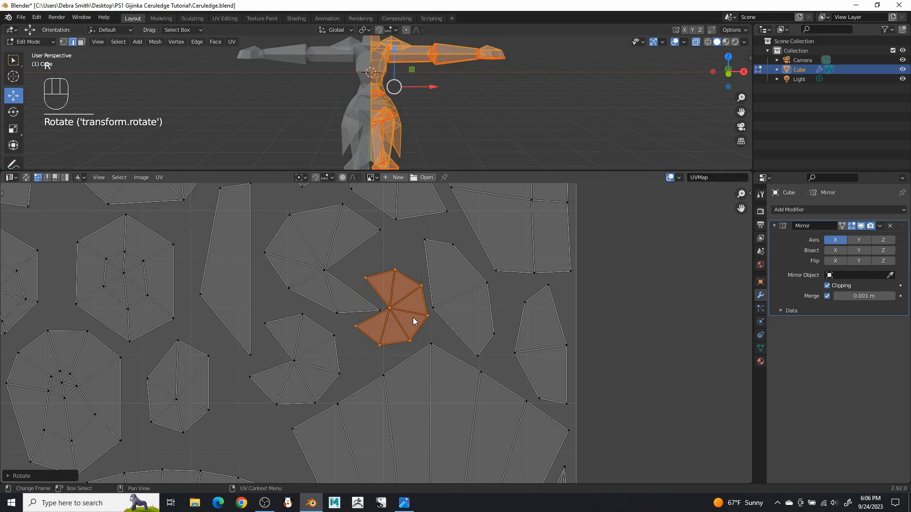
{"action": "key", "text": "h"}
{"action": "key", "text": "ctrl+z"}
{"action": "key", "text": "g"}
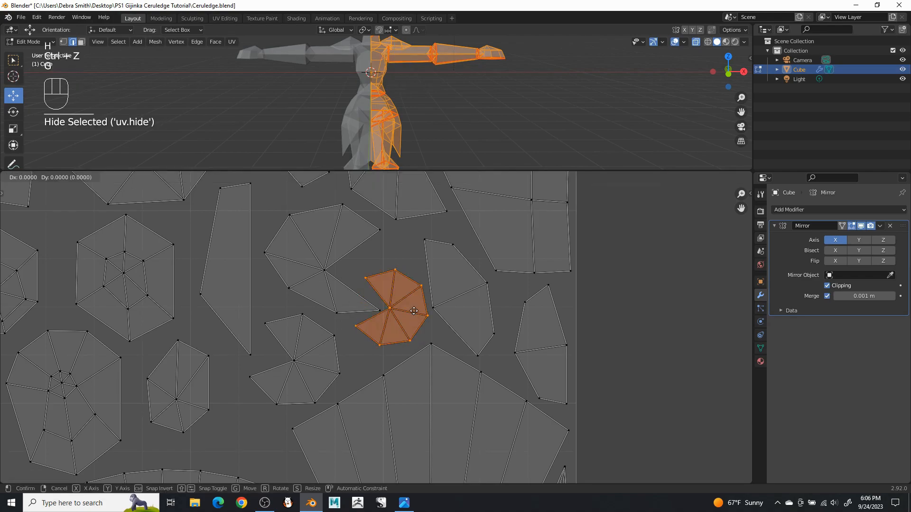
{"action": "left_click", "coordinate": [412, 314]}
{"action": "left_click_drag", "start_coordinate": [636, 305], "coordinate": [616, 324]}
- Move the cluster of three small notched islands outside the UV square into its empty lower-left corner
{"action": "scroll", "coordinate": [617, 323], "scroll_direction": "down", "scroll_amount": 5}
{"action": "middle_click_drag", "start_coordinate": [574, 343], "coordinate": [556, 287], "text": "shift"}
{"action": "left_click_drag", "start_coordinate": [531, 321], "coordinate": [631, 390]}
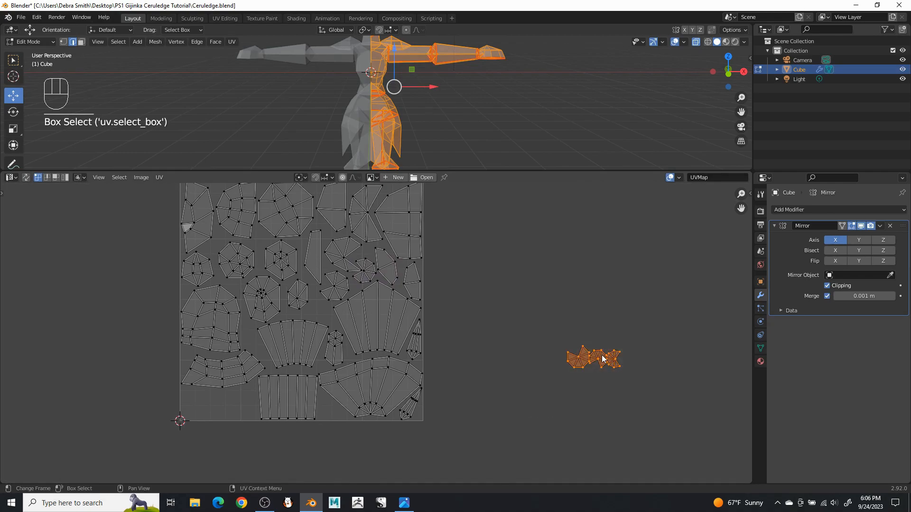
{"action": "key", "text": "g"}
{"action": "left_click", "coordinate": [221, 406]}
{"action": "middle_click_drag", "start_coordinate": [260, 403], "coordinate": [390, 374], "text": "shift"}
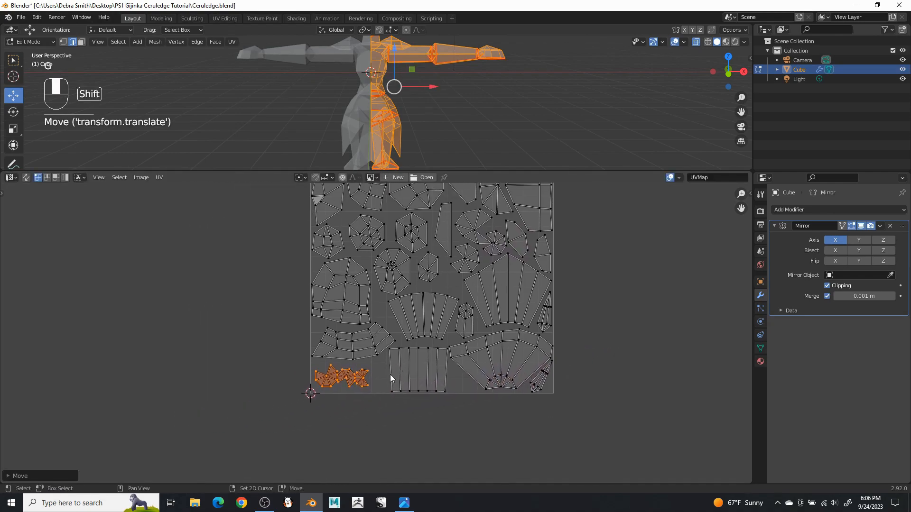
- Separate the three small notched islands by moving the rightmost one up and right and shifting the middle one right, then clear the selection
{"action": "scroll", "coordinate": [337, 427], "scroll_direction": "up", "scroll_amount": 4}
{"action": "middle_click_drag", "start_coordinate": [350, 420], "coordinate": [373, 323], "text": "shift"}
{"action": "left_click_drag", "start_coordinate": [367, 410], "coordinate": [331, 396]}
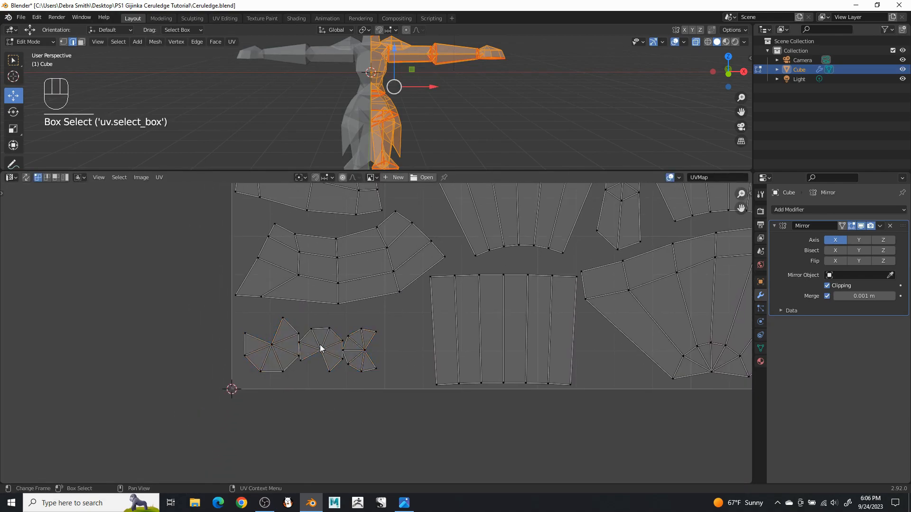
{"action": "key", "text": "l"}
{"action": "key", "text": "g"}
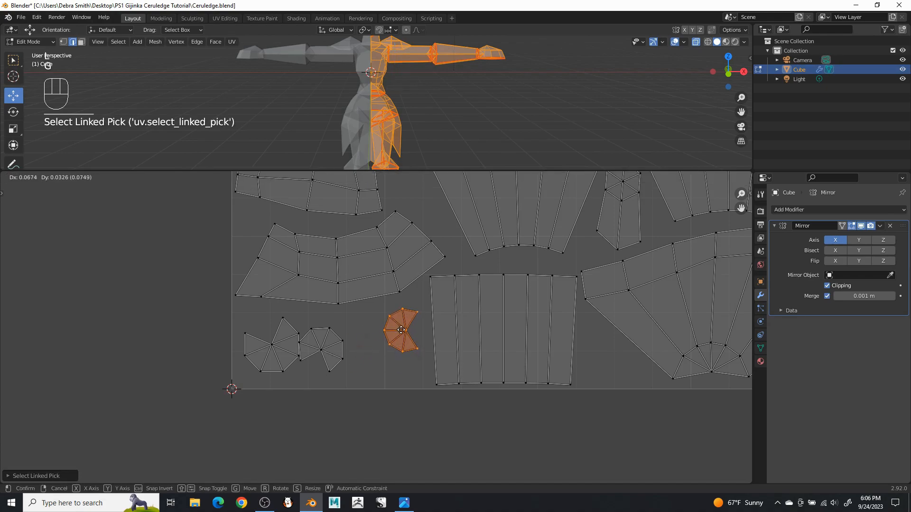
{"action": "left_click", "coordinate": [402, 332]}
{"action": "left_click_drag", "start_coordinate": [368, 336], "coordinate": [351, 349]}
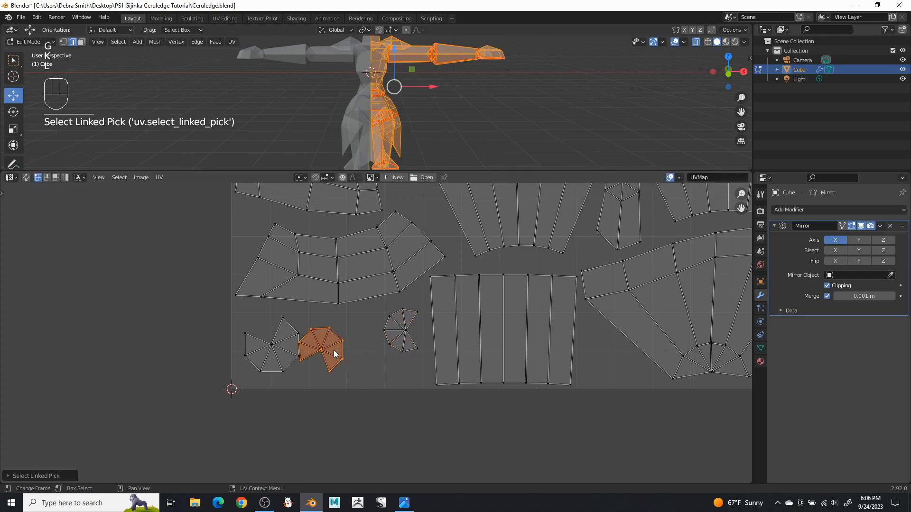
{"action": "key", "text": "g"}
{"action": "left_click", "coordinate": [359, 356]}
{"action": "left_click_drag", "start_coordinate": [440, 432], "coordinate": [394, 430]}
- Start exporting the UV layout as a PNG image with its size set to 2048 × 2048
{"action": "scroll", "coordinate": [394, 430], "scroll_direction": "down", "scroll_amount": 4}
{"action": "scroll", "coordinate": [444, 328], "scroll_direction": "down", "scroll_amount": 2}
{"action": "middle_click_drag", "start_coordinate": [622, 298], "coordinate": [553, 316], "text": "shift"}
{"action": "scroll", "coordinate": [568, 346], "scroll_direction": "up", "scroll_amount": 1}
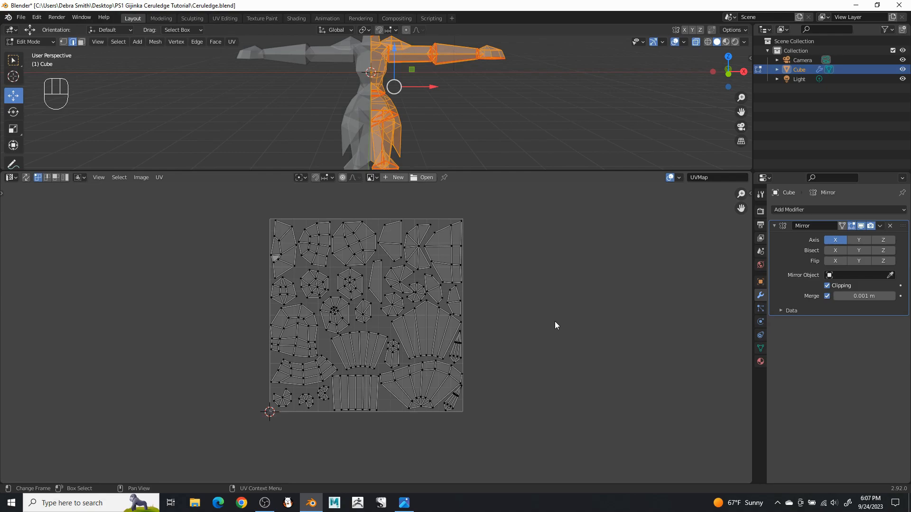
{"action": "left_click", "coordinate": [159, 178]}
{"action": "left_click", "coordinate": [190, 426]}
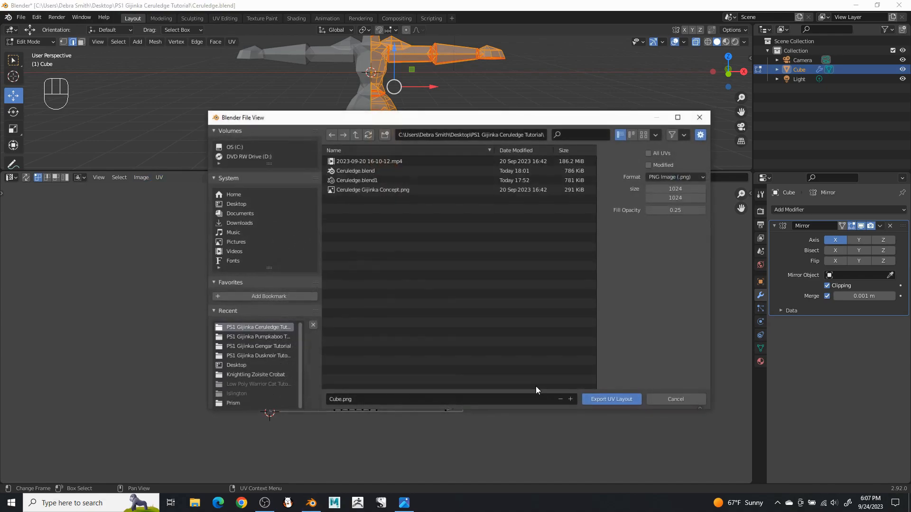
{"action": "left_click", "coordinate": [685, 189]}
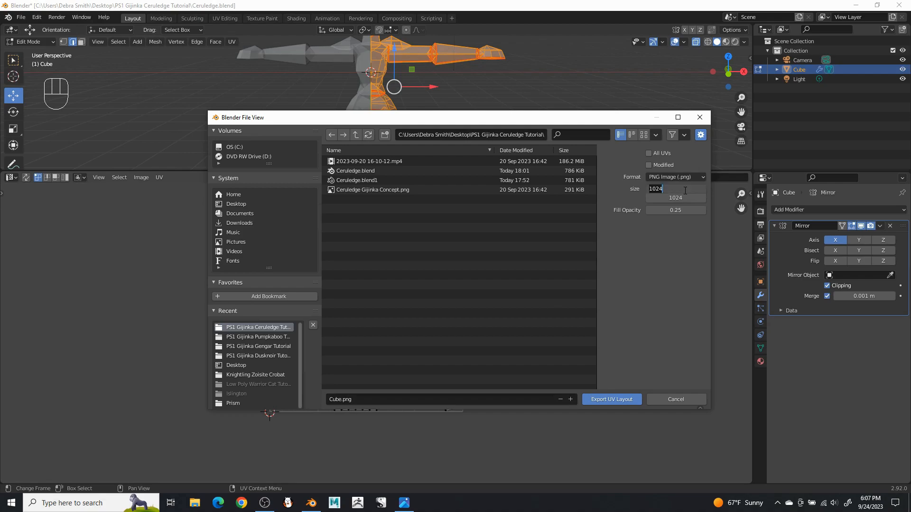
{"action": "type", "text": "2048"}
{"action": "key", "text": "Return"}
{"action": "left_click", "coordinate": [686, 199]}
{"action": "type", "text": "2048"}
{"action": "key", "text": "Return"}
- Name the file CeruledgeTex.png and export the UV layout to the project folder
{"action": "left_click", "coordinate": [390, 400]}
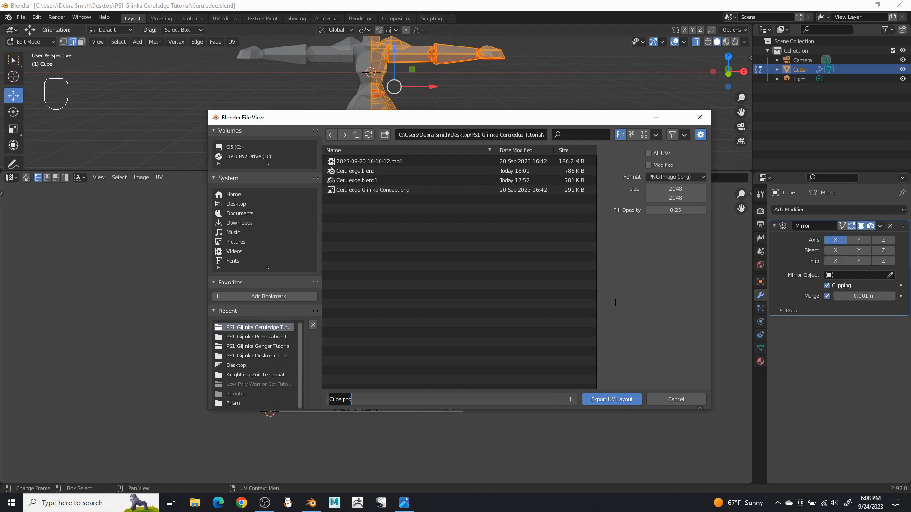
{"action": "type", "text": "CeruledgeTex"}
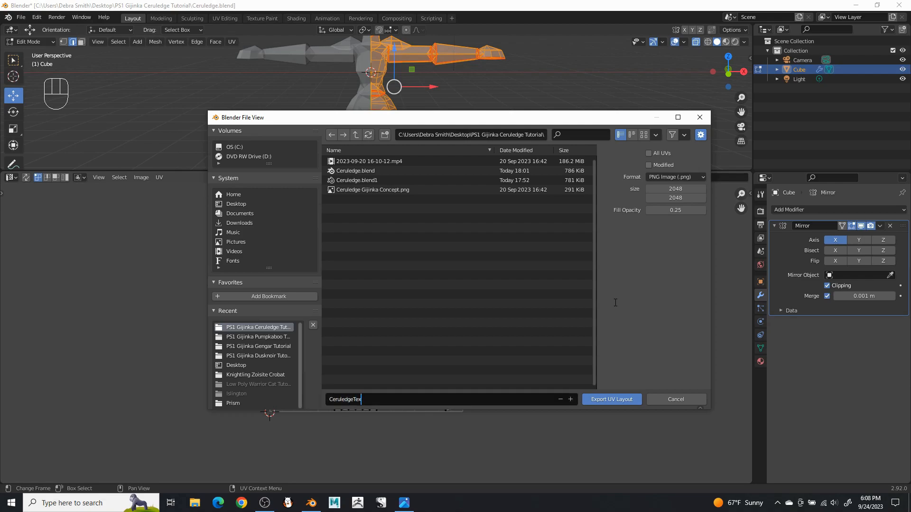
{"action": "left_click", "coordinate": [614, 302]}
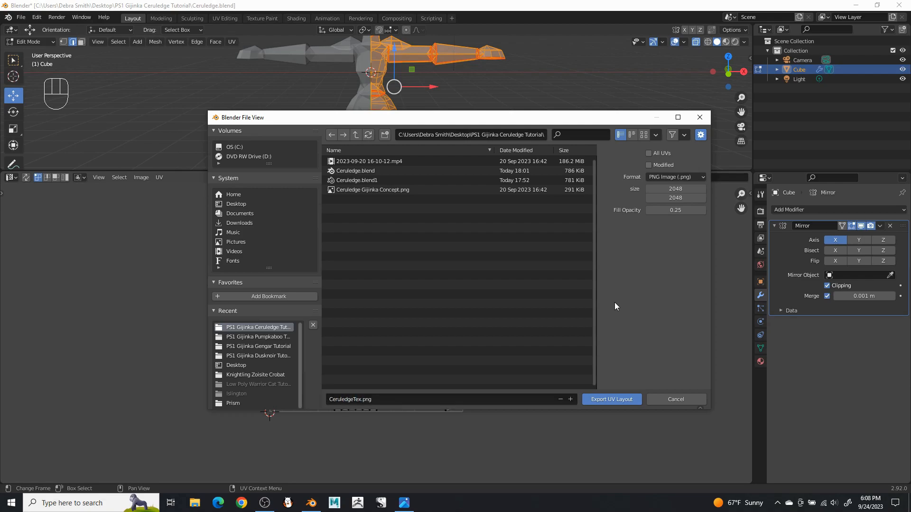
{"action": "left_click", "coordinate": [605, 399]}
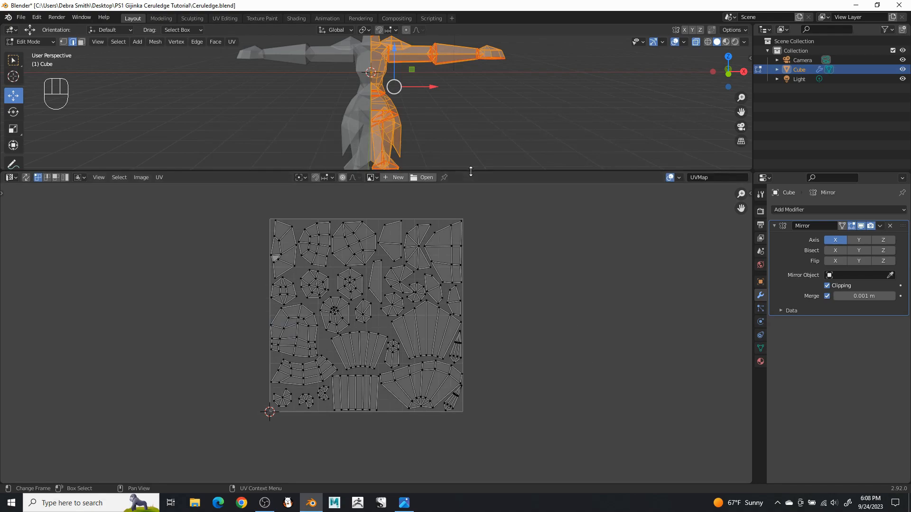
- Enlarge the 3D viewport over the UV editor and turn off X-ray display
{"action": "left_click", "coordinate": [471, 174]}
{"action": "left_click_drag", "start_coordinate": [471, 172], "coordinate": [491, 436]}
{"action": "middle_click_drag", "start_coordinate": [567, 161], "coordinate": [522, 201]}
{"action": "left_click", "coordinate": [696, 43]}
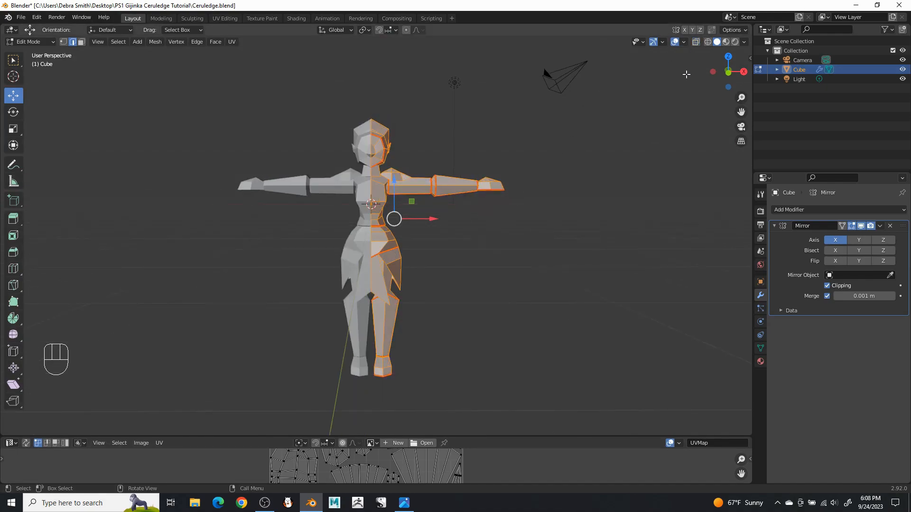
- In front view, move the whole character mesh up about 8.01 m along Z so its feet stand on the ground plane
{"action": "key", "text": "KP_1"}
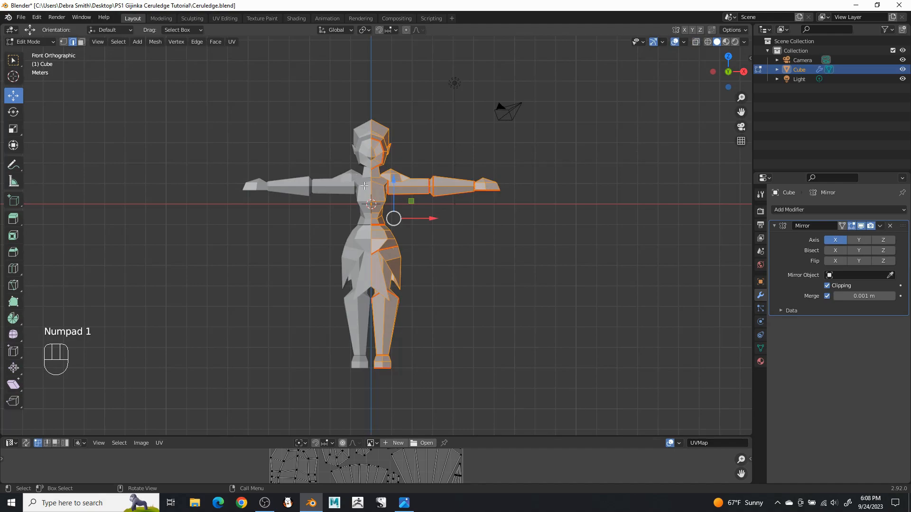
{"action": "left_click_drag", "start_coordinate": [393, 186], "coordinate": [393, 426]}
{"action": "middle_click_drag", "start_coordinate": [461, 210], "coordinate": [515, 304]}
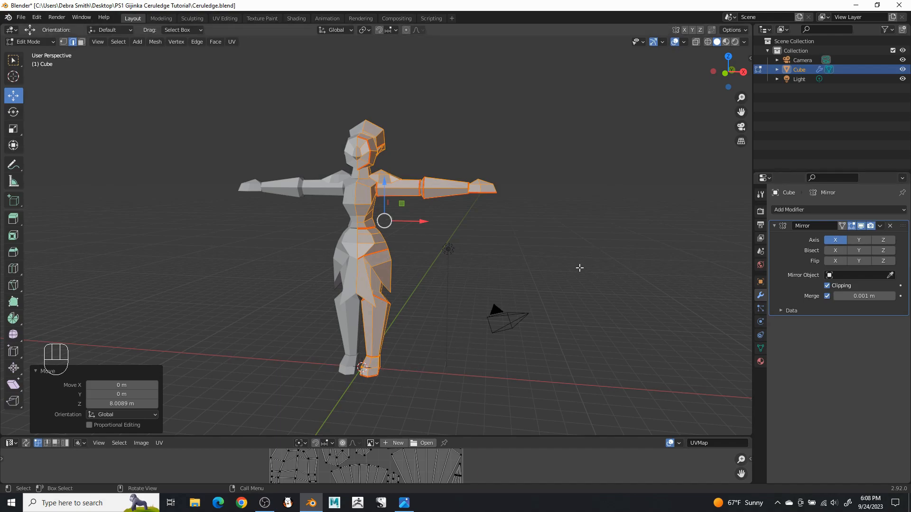
- Return to Object Mode and apply the character's Mirror modifier
{"action": "key", "text": "Tab"}
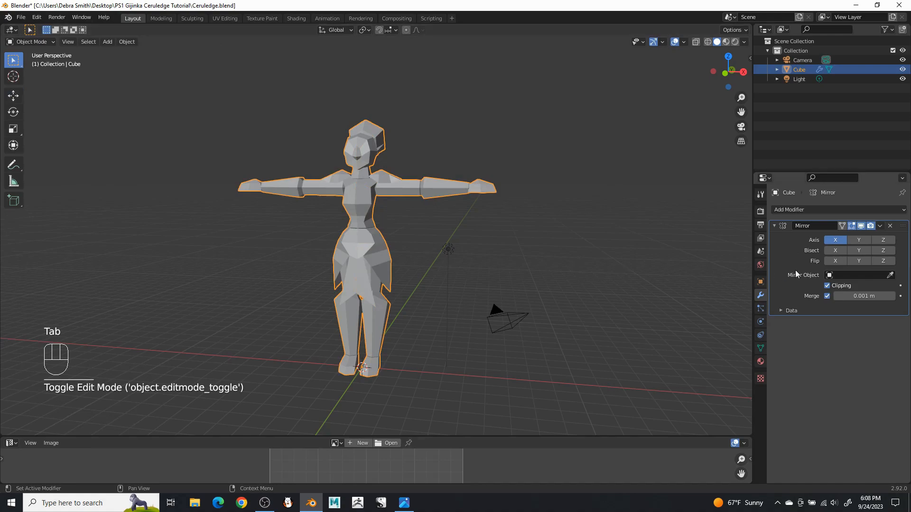
{"action": "left_click", "coordinate": [880, 226]}
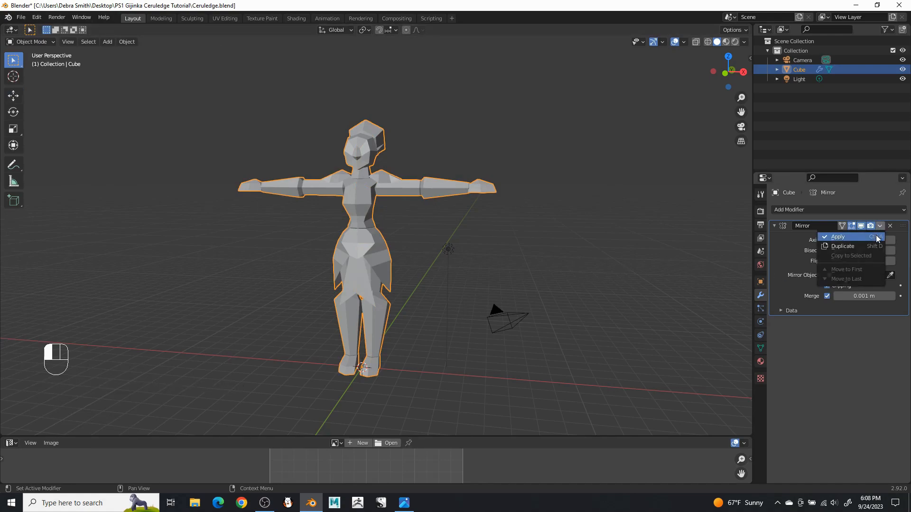
{"action": "left_click", "coordinate": [876, 236]}
- Shade the character smooth, deselect it, and save the Blender file
{"action": "right_click", "coordinate": [354, 180]}
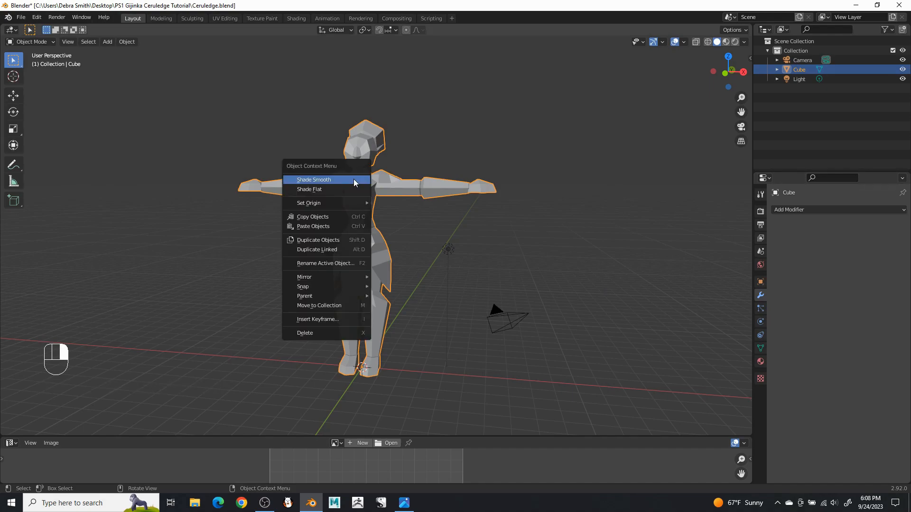
{"action": "left_click", "coordinate": [354, 180]}
{"action": "middle_click_drag", "start_coordinate": [354, 180], "coordinate": [421, 224]}
{"action": "left_click", "coordinate": [410, 221]}
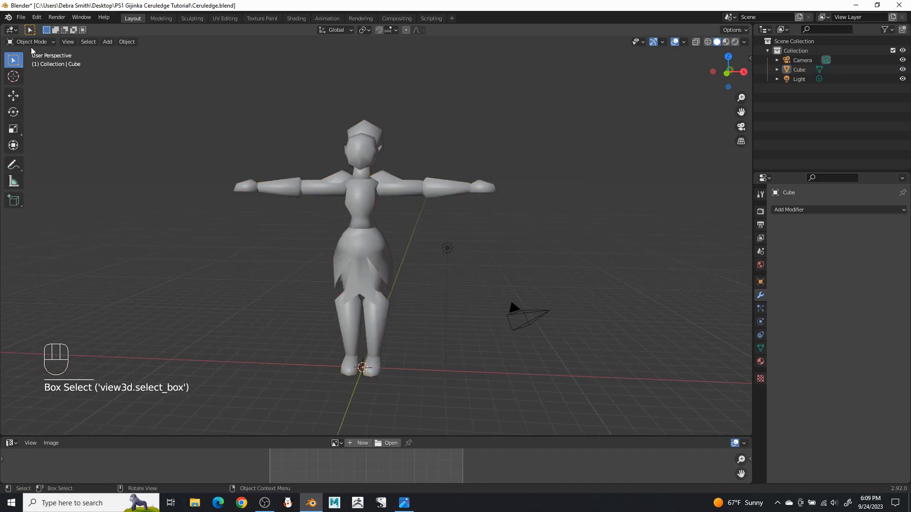
{"action": "left_click", "coordinate": [21, 17]}
{"action": "left_click", "coordinate": [34, 80]}
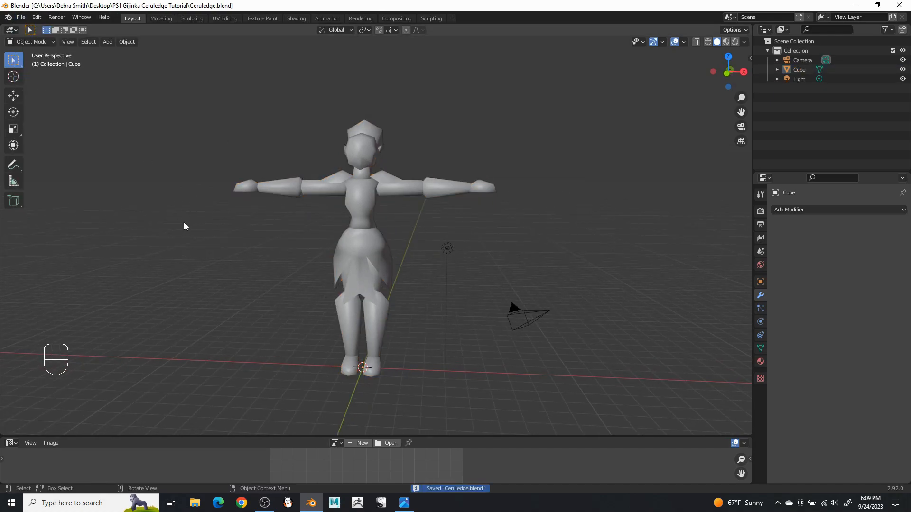